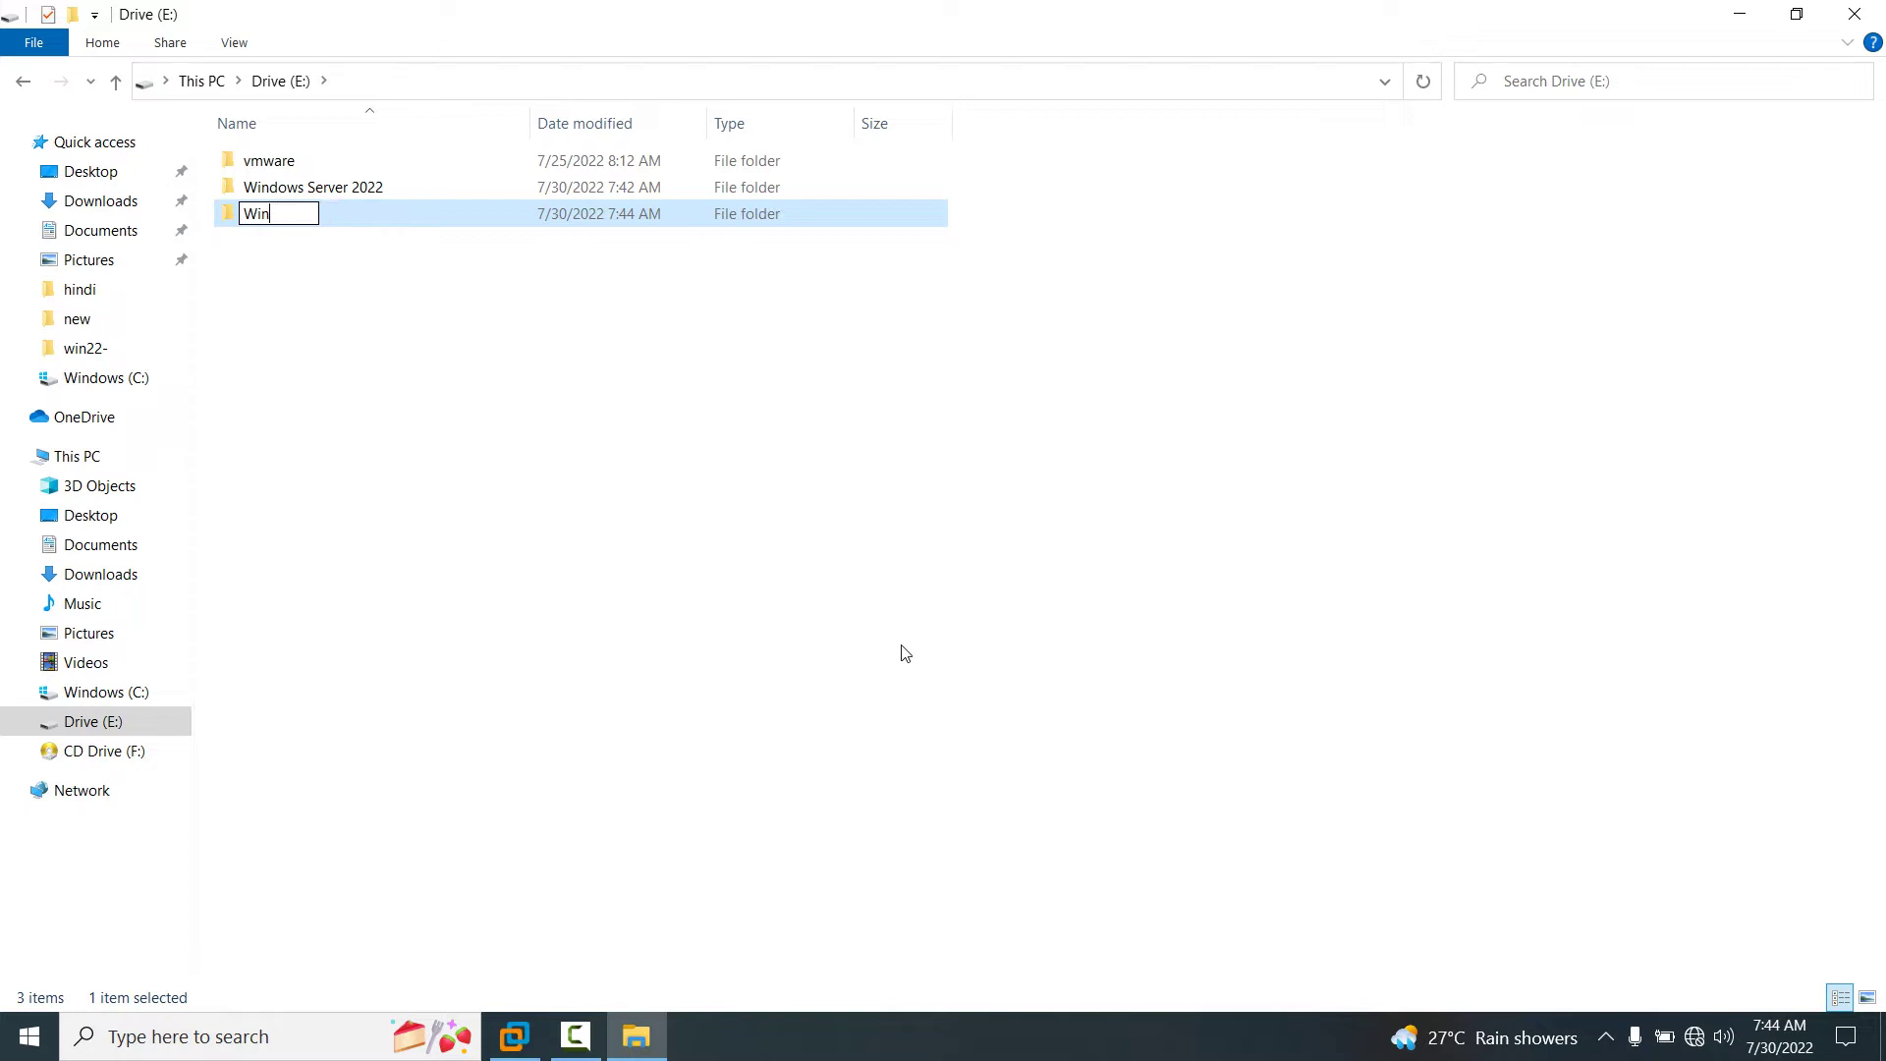
# Finish naming the new Drive (E:) folder 'Windows 11' and close the File Explorer window.
pyautogui.write('dows 11')
pyautogui.press('Return')
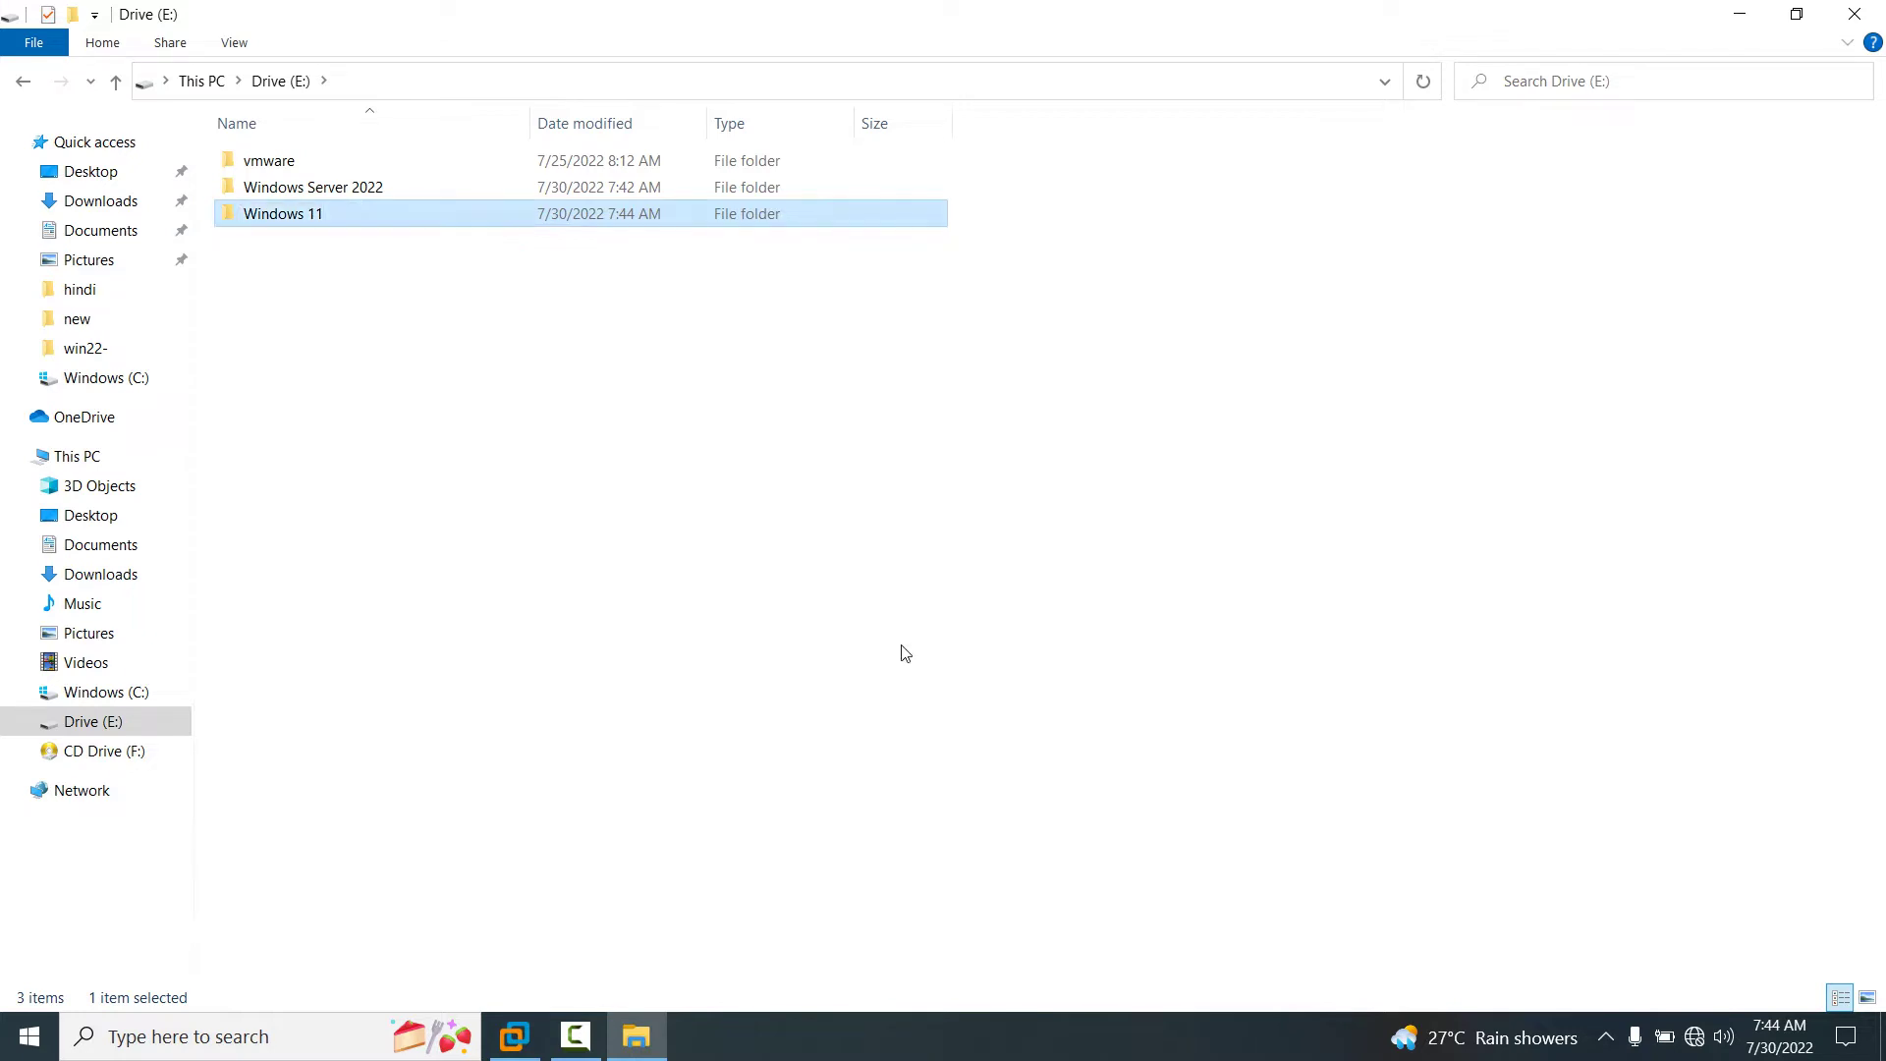
pyautogui.click(1876, 14)
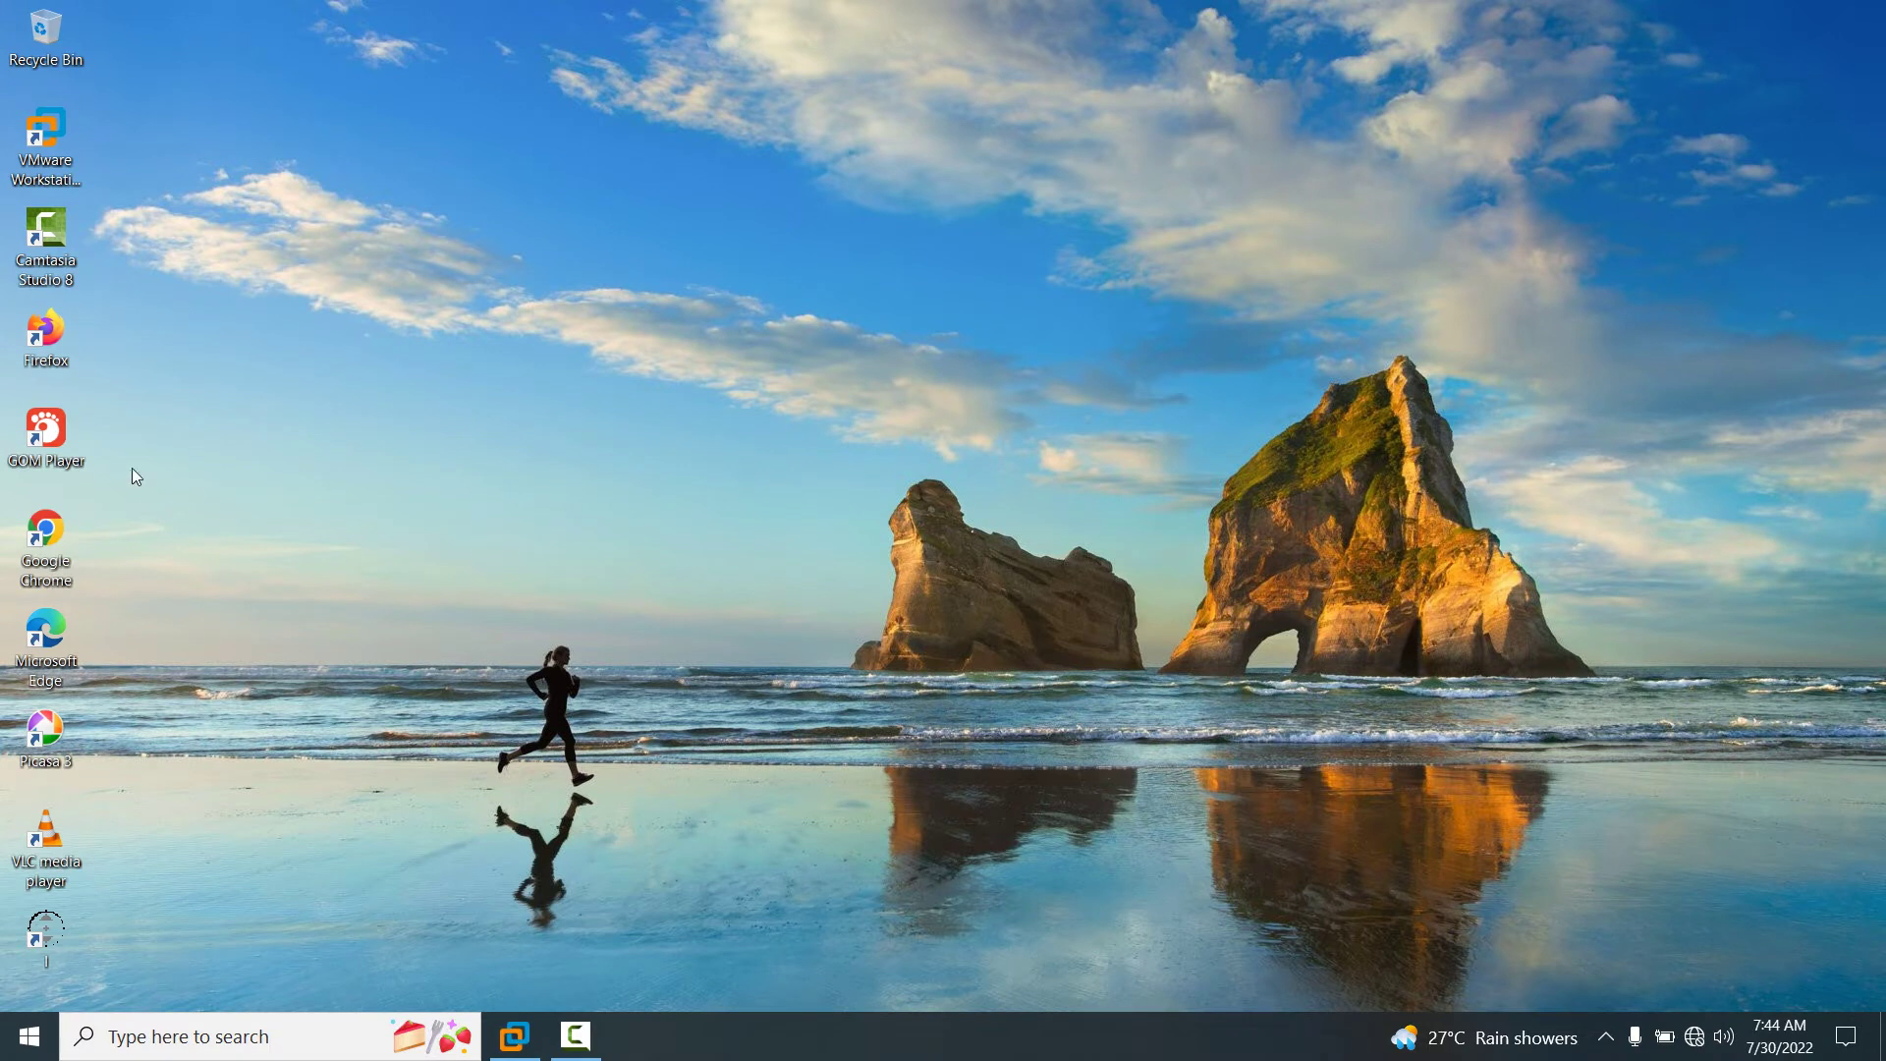
# Bring up VMware Workstation maximized and close the Windows Server 2022 tab.
pyautogui.click(46, 132)
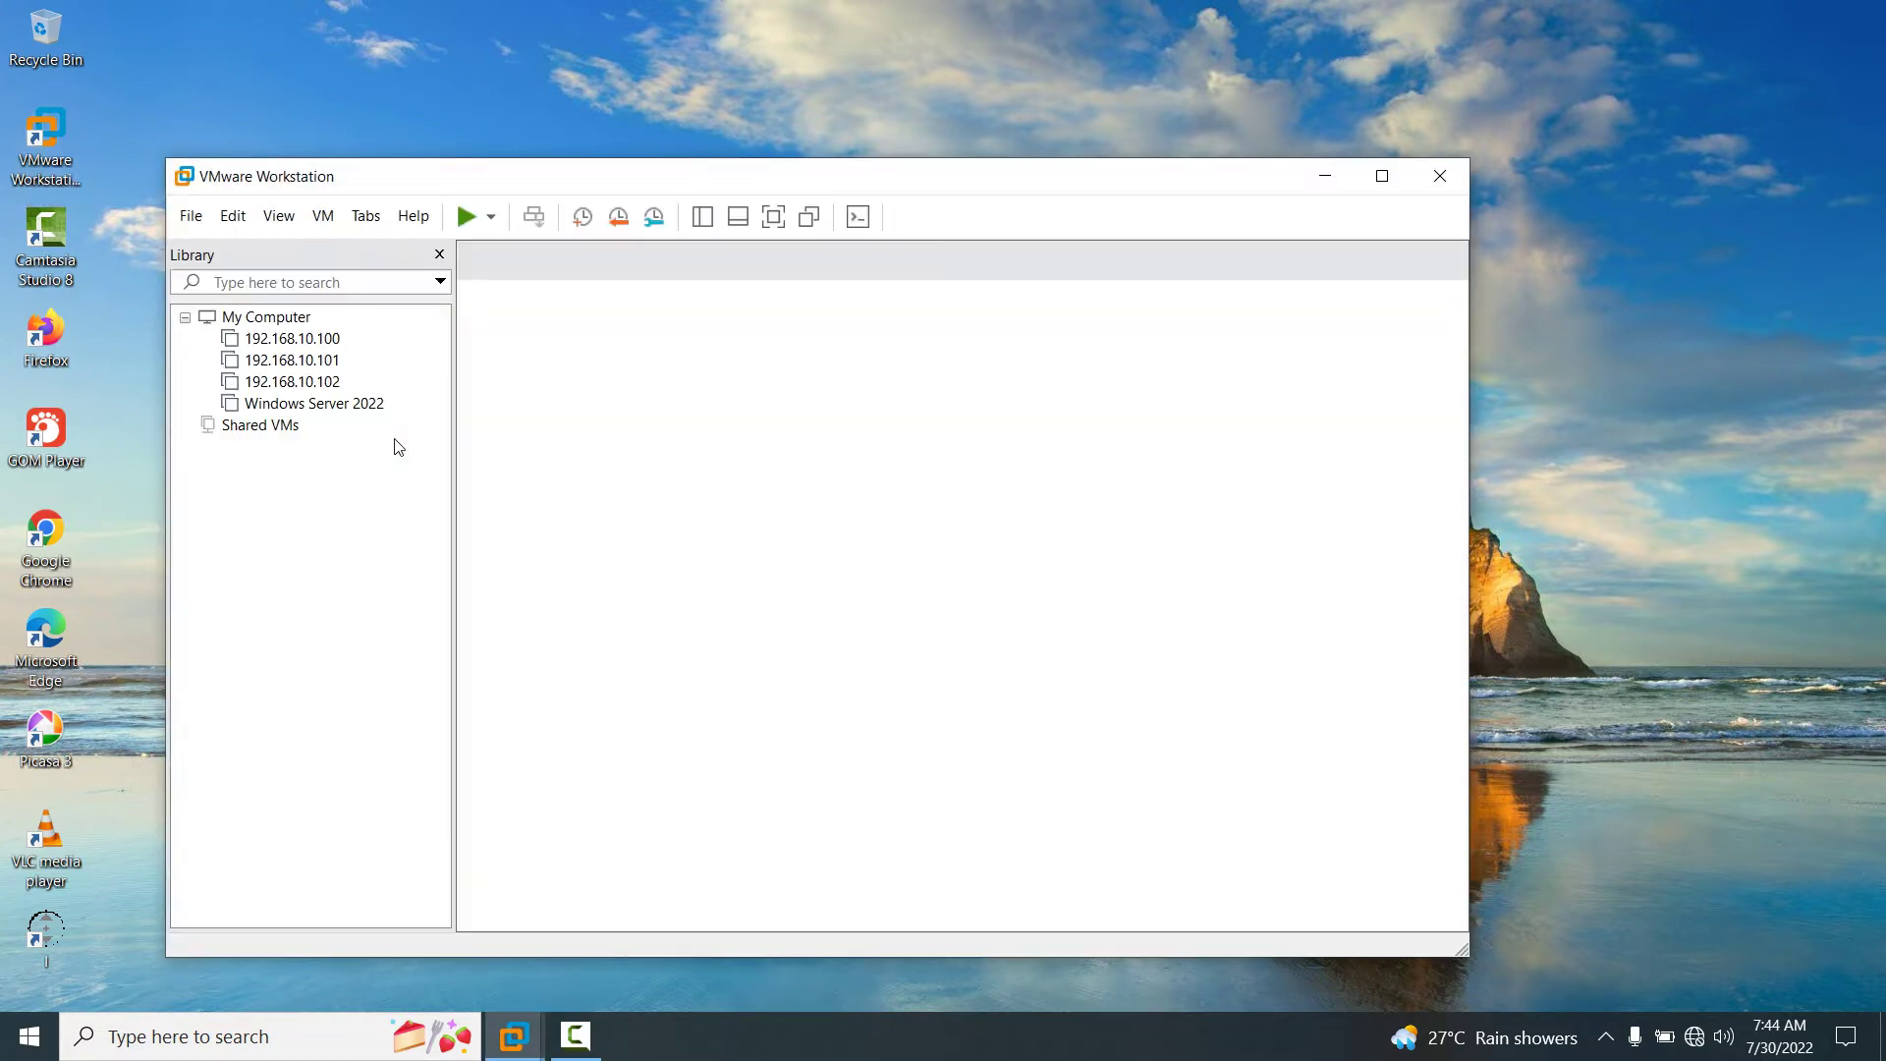
pyautogui.doubleClick(887, 176)
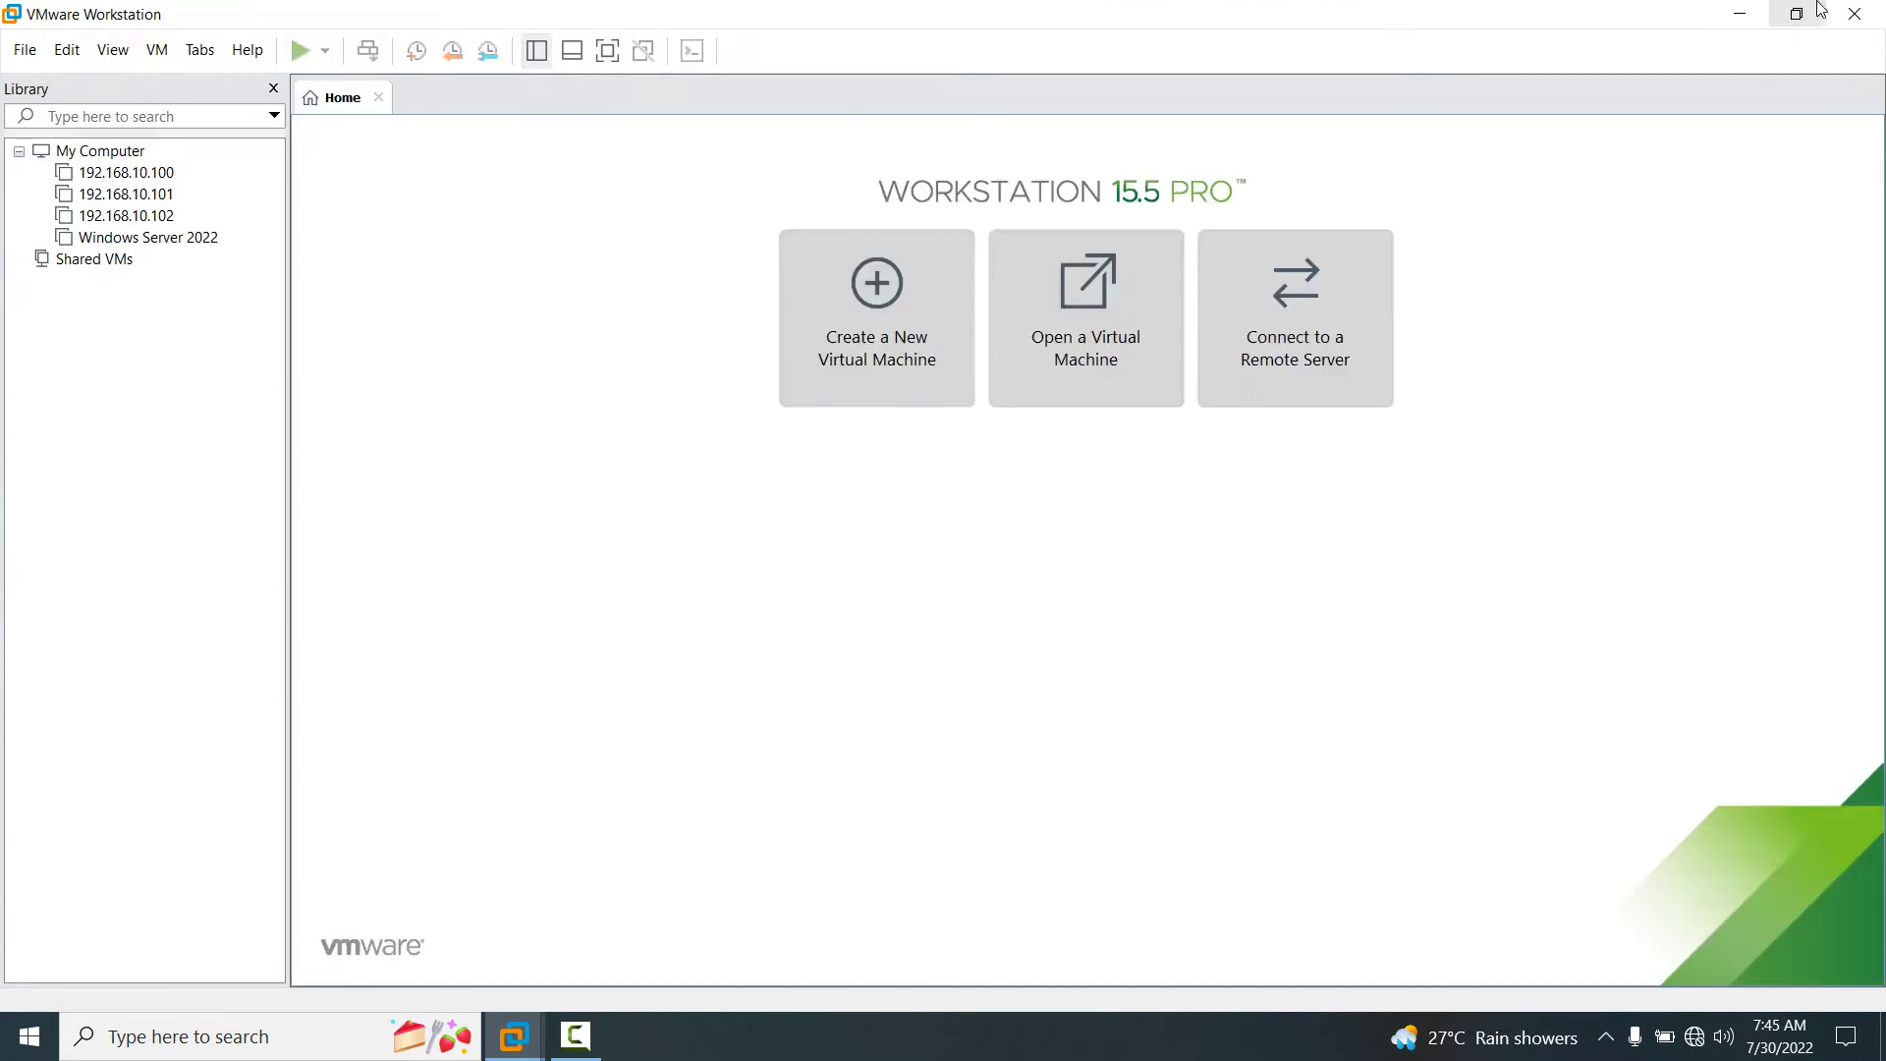
pyautogui.click(1855, 17)
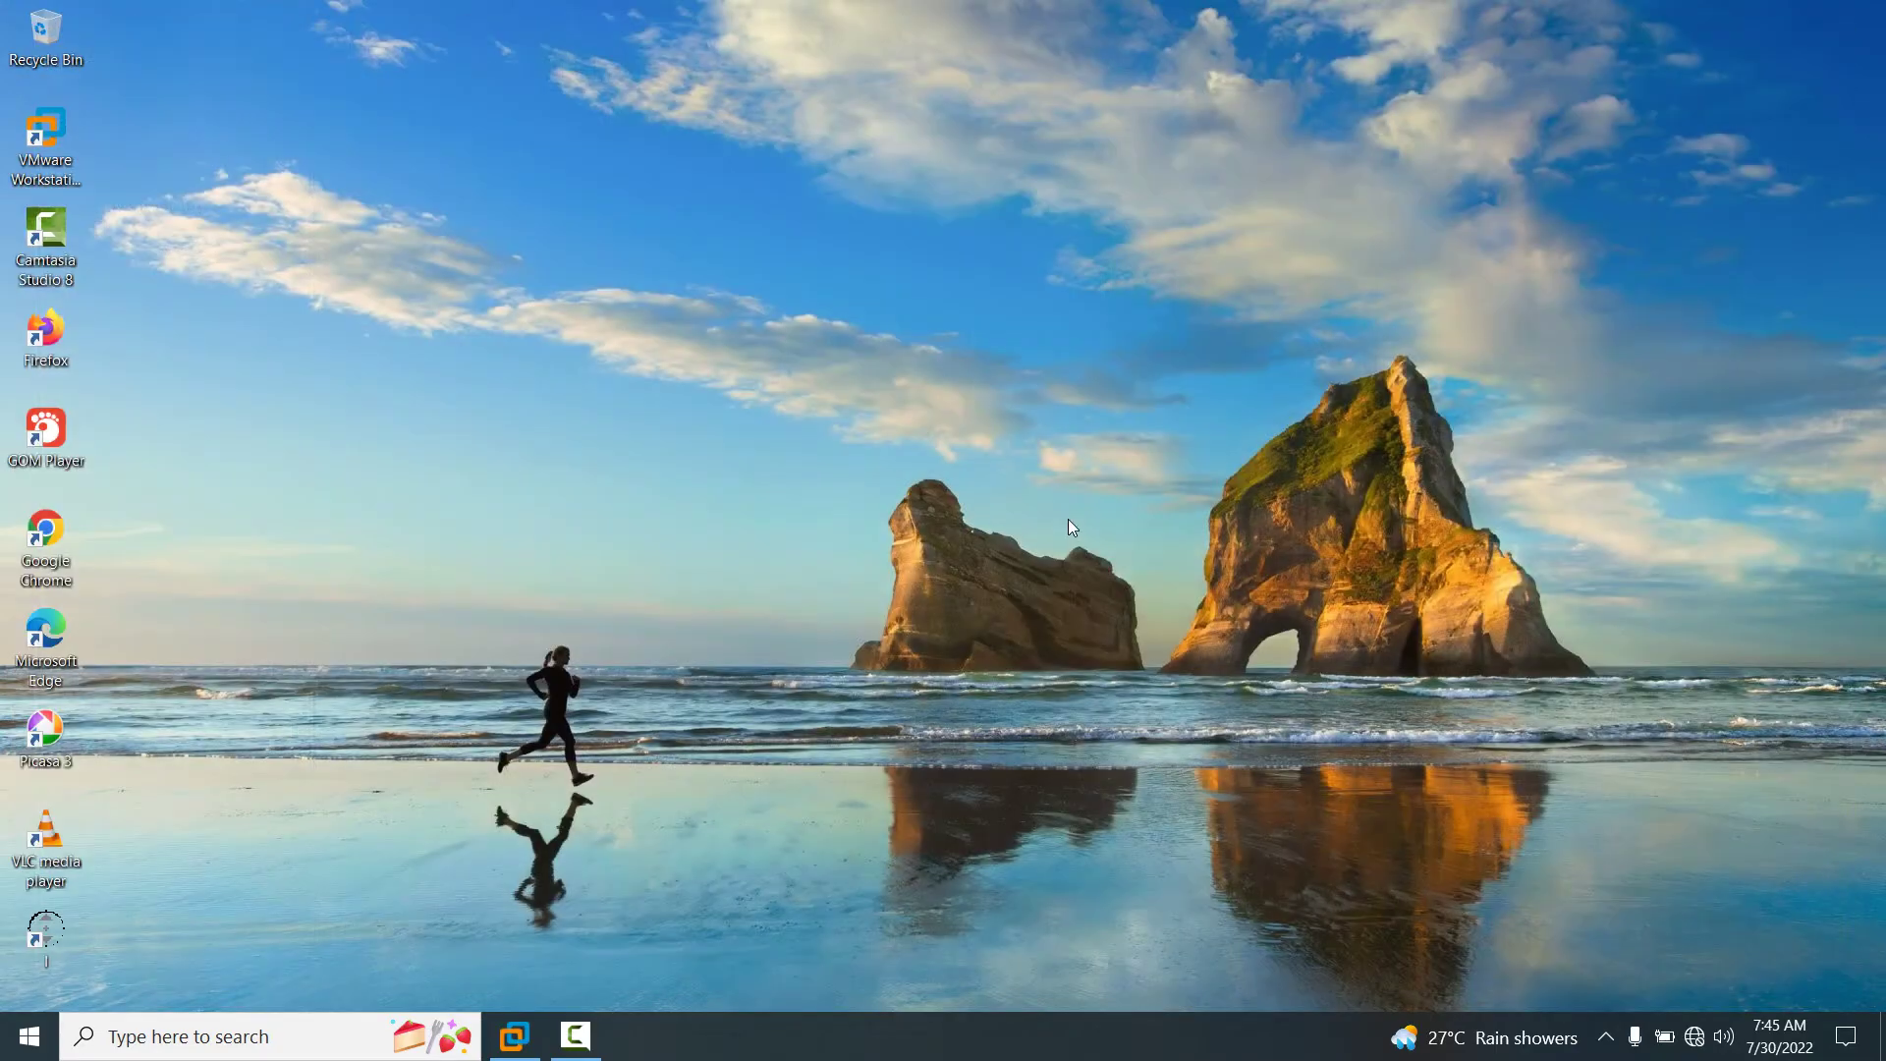
pyautogui.click(527, 1047)
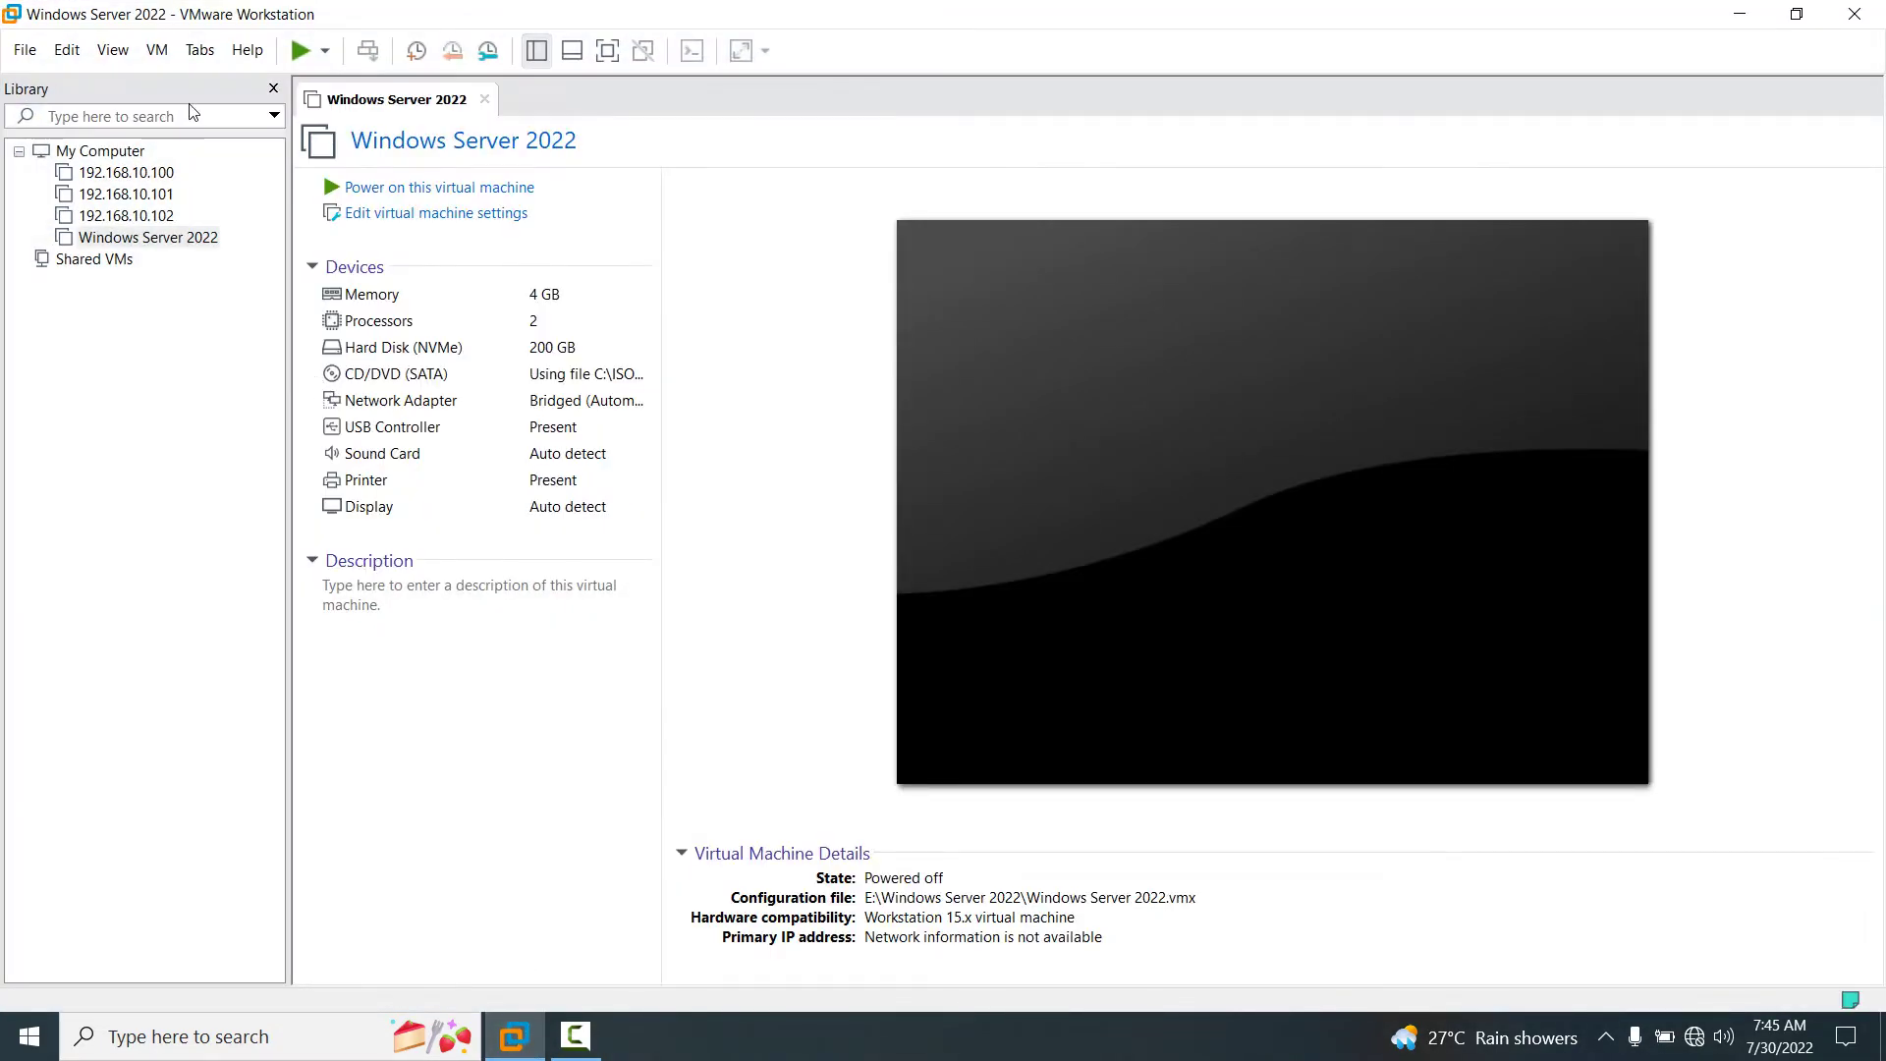
pyautogui.click(484, 100)
pyautogui.click(25, 50)
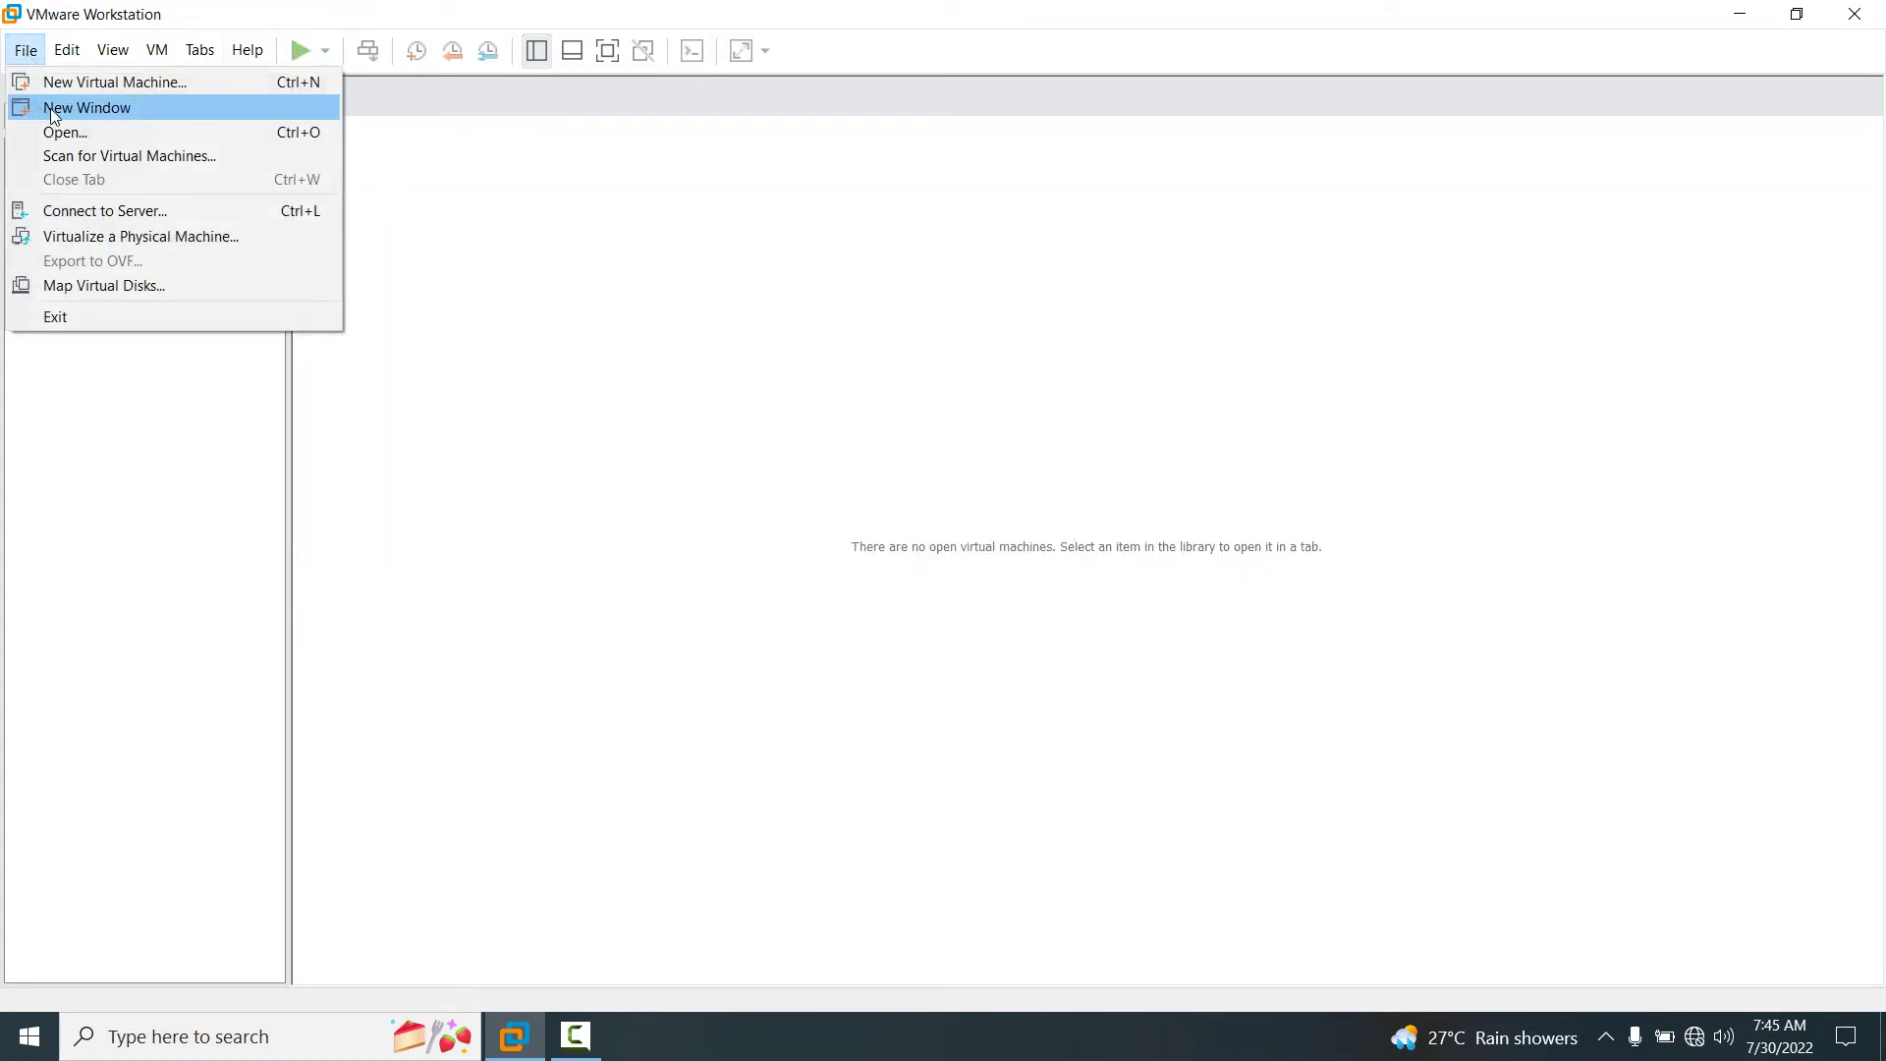
# Start a Typical new virtual machine that installs from an installer disc image.
pyautogui.click(112, 89)
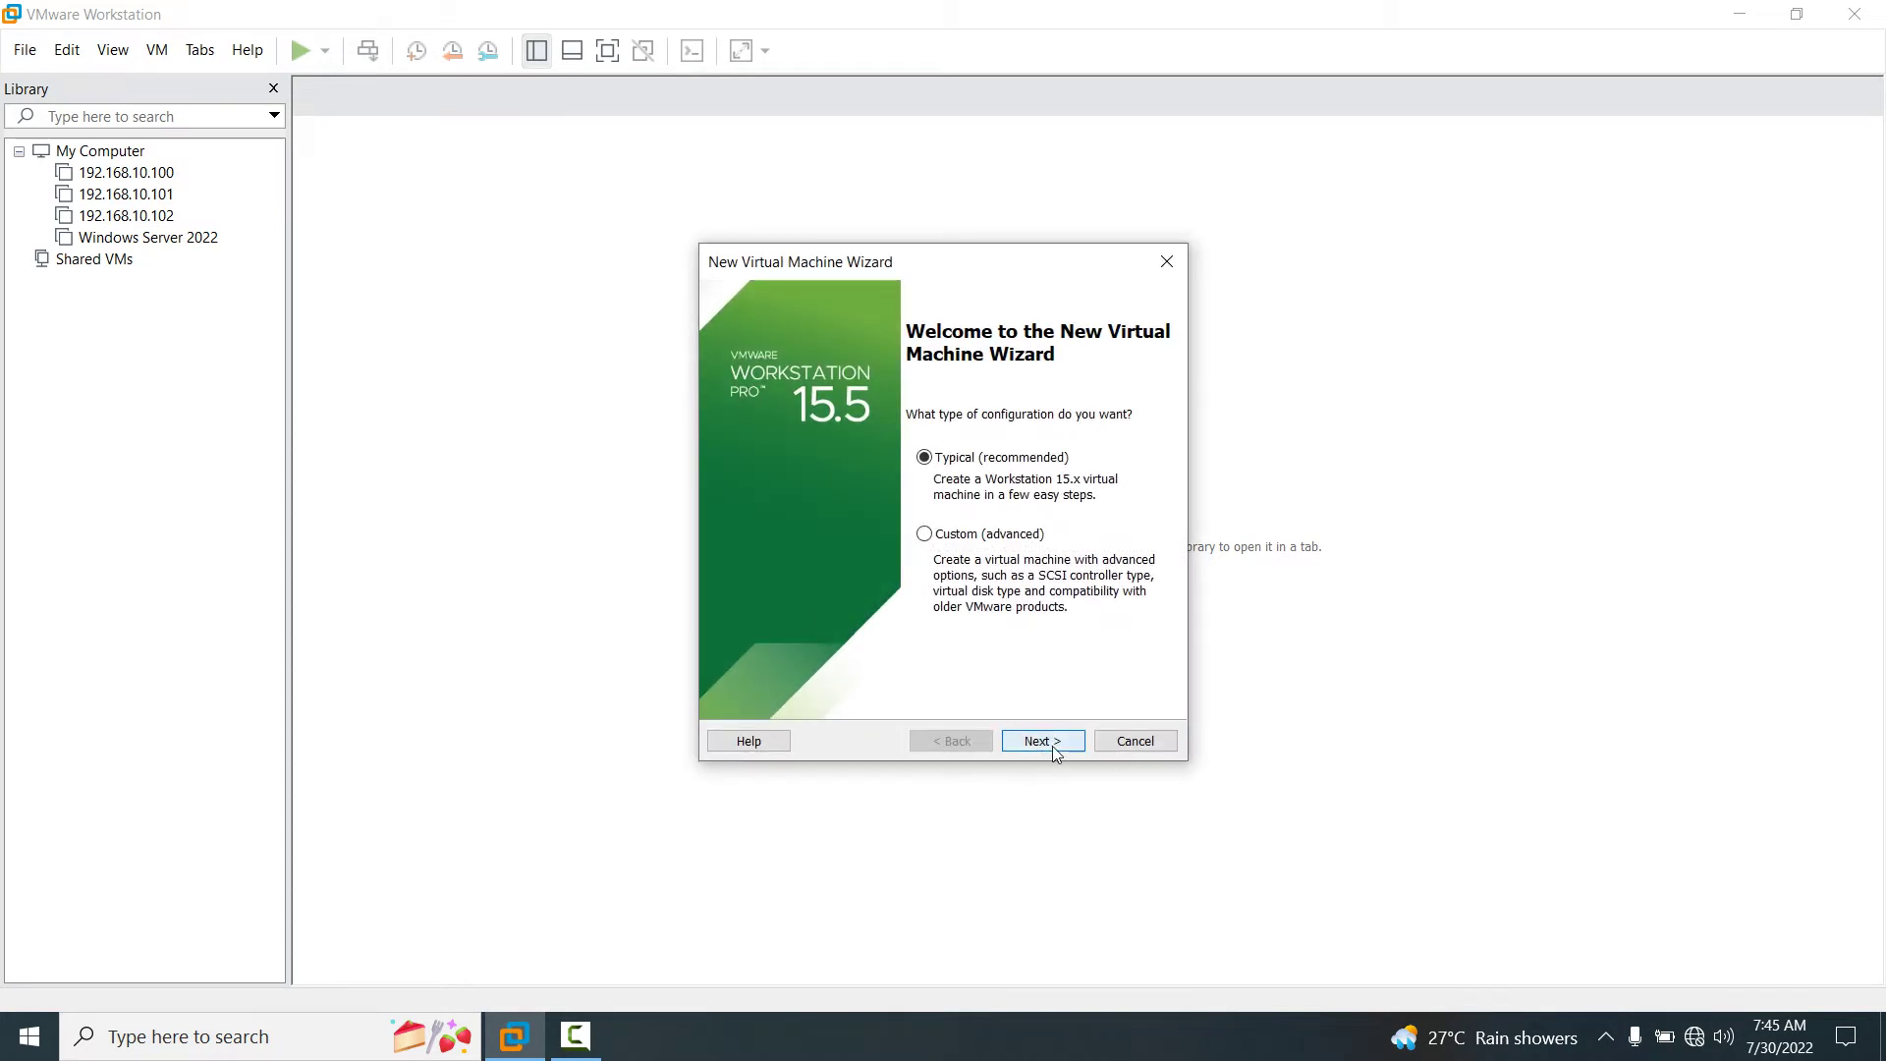
pyautogui.click(1043, 742)
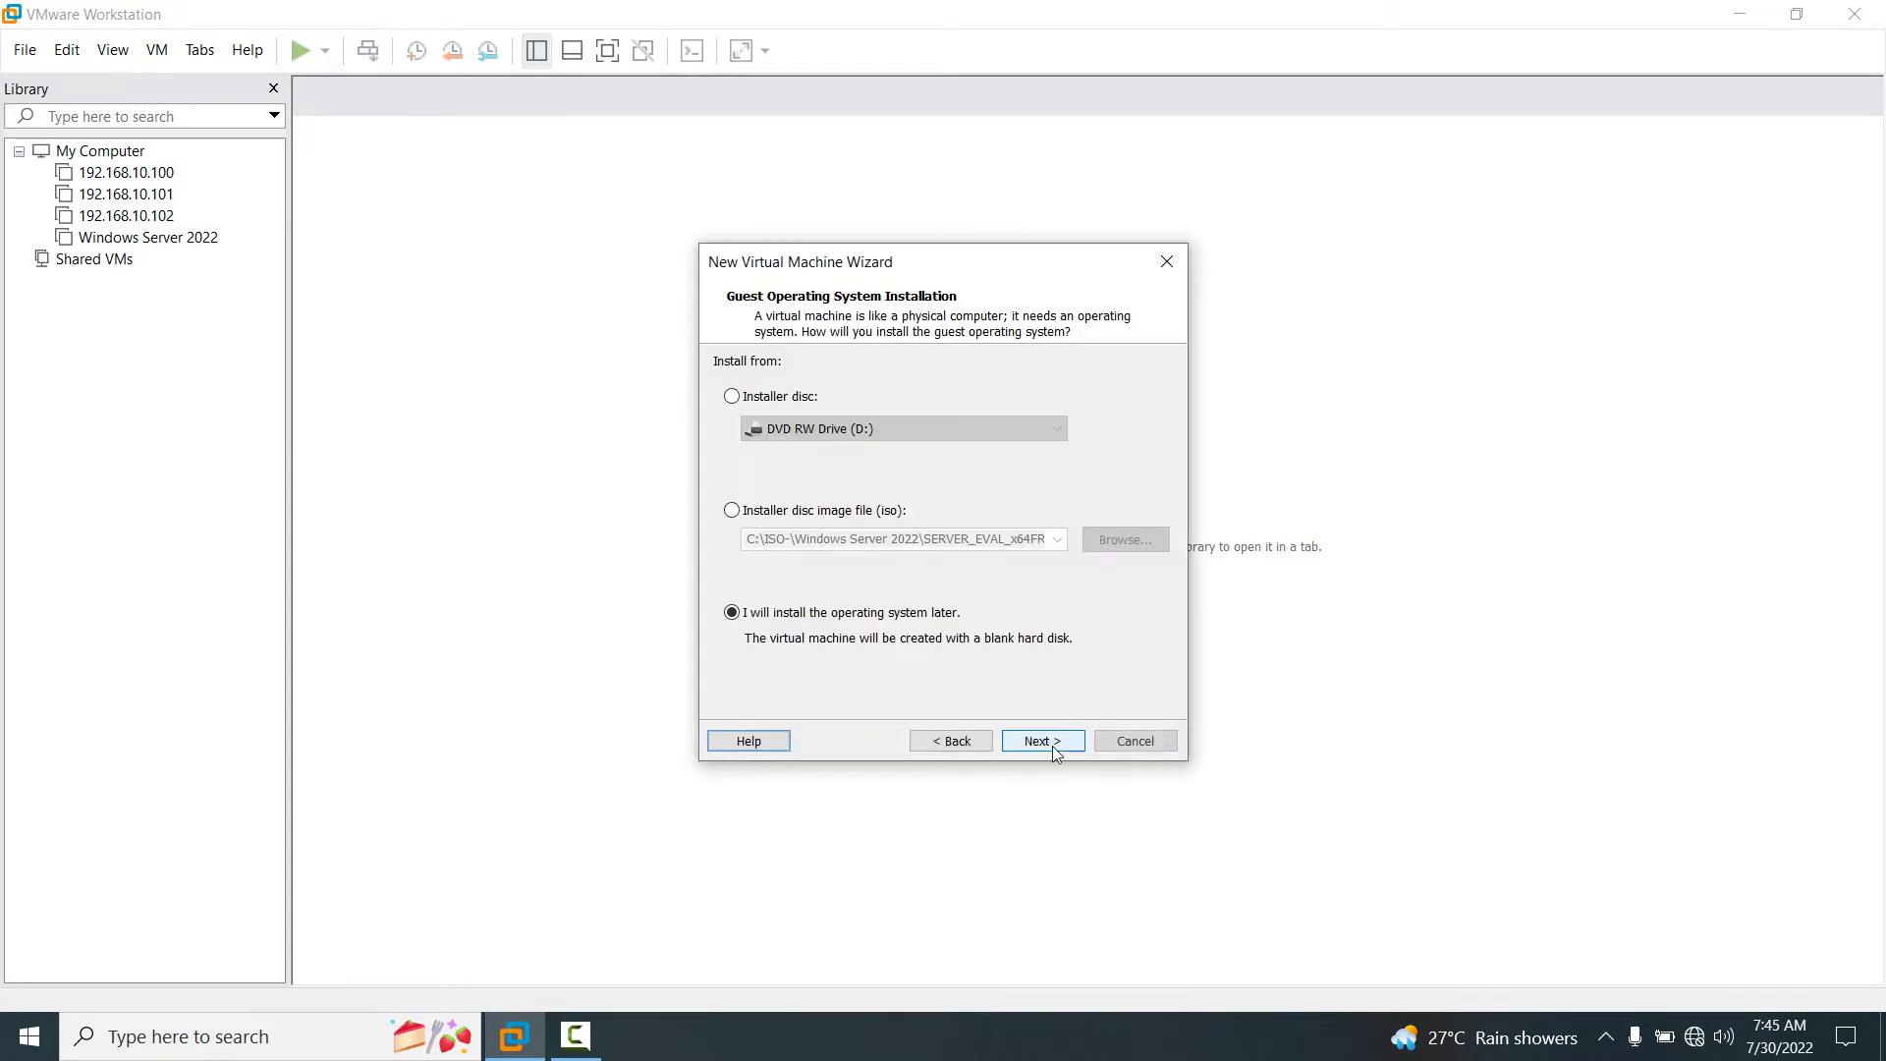
pyautogui.click(747, 516)
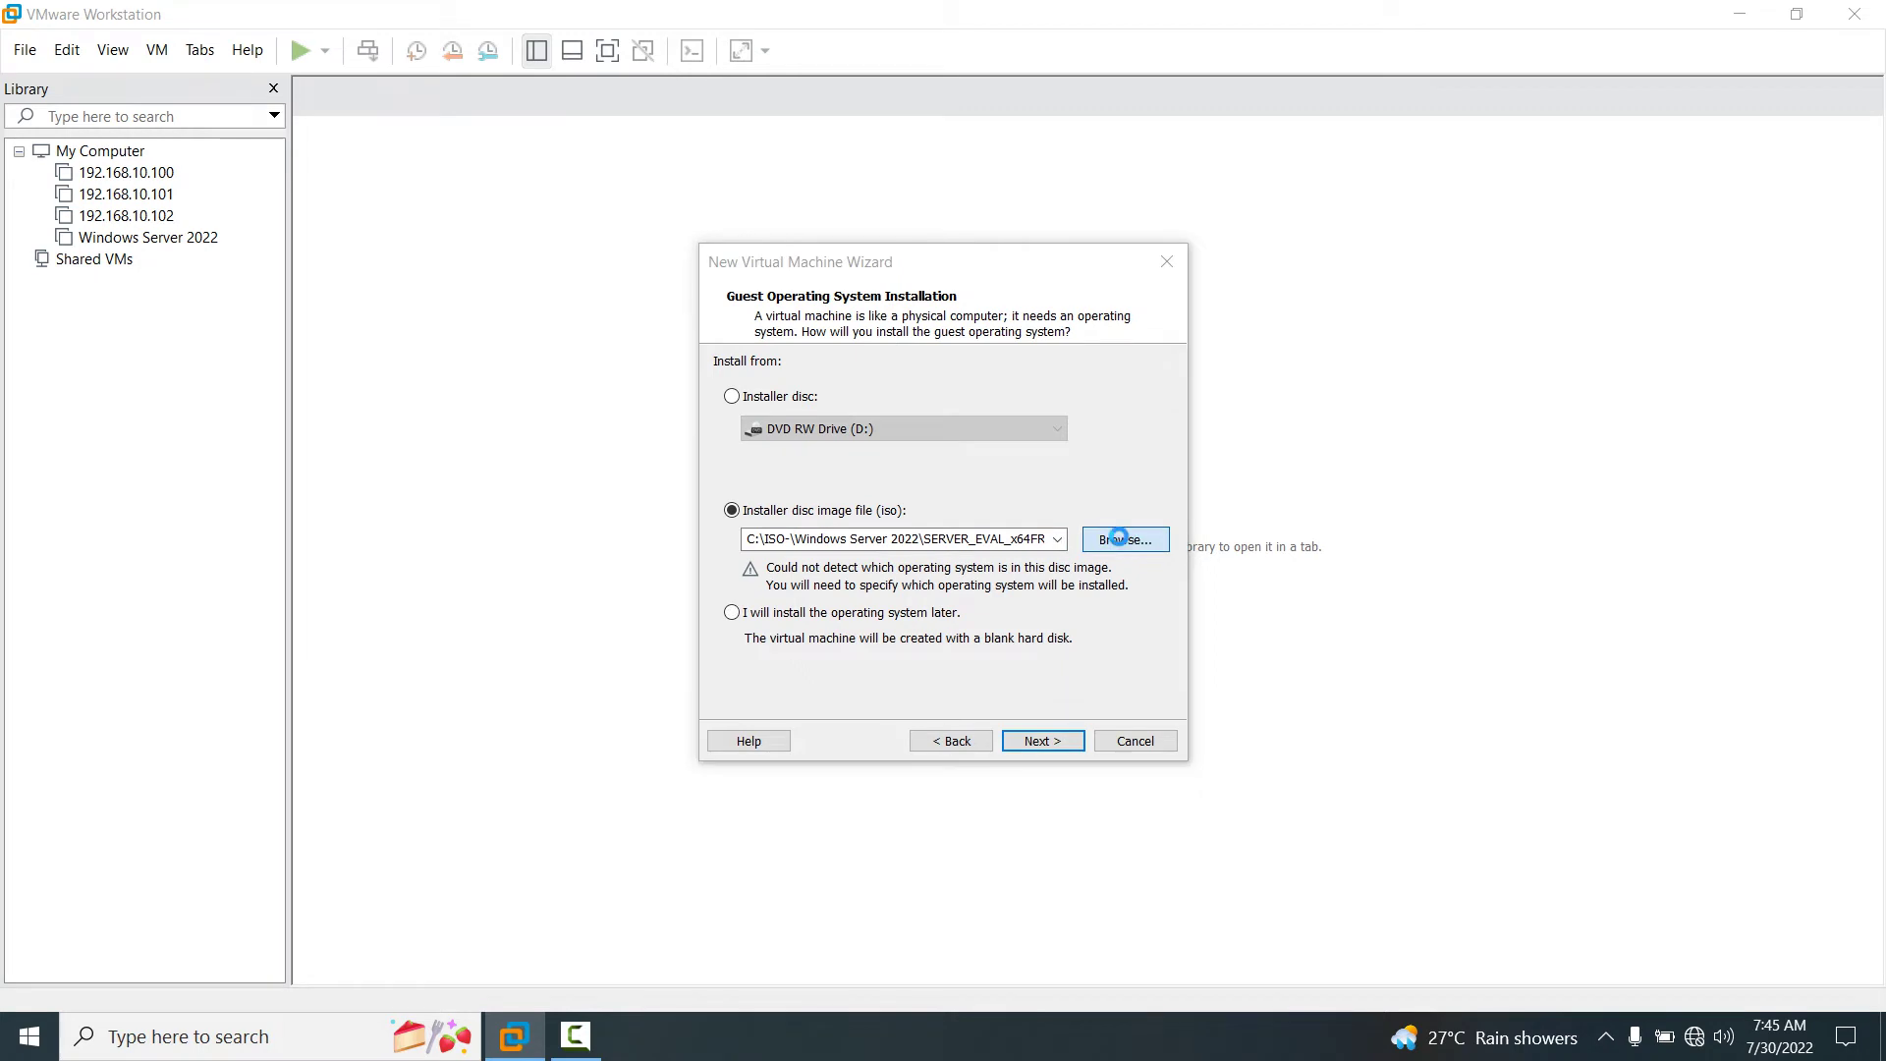
pyautogui.click(1123, 543)
# Choose Win11.iso from the ISO- windows 11 folder, then opt to install the OS later.
pyautogui.click(972, 486)
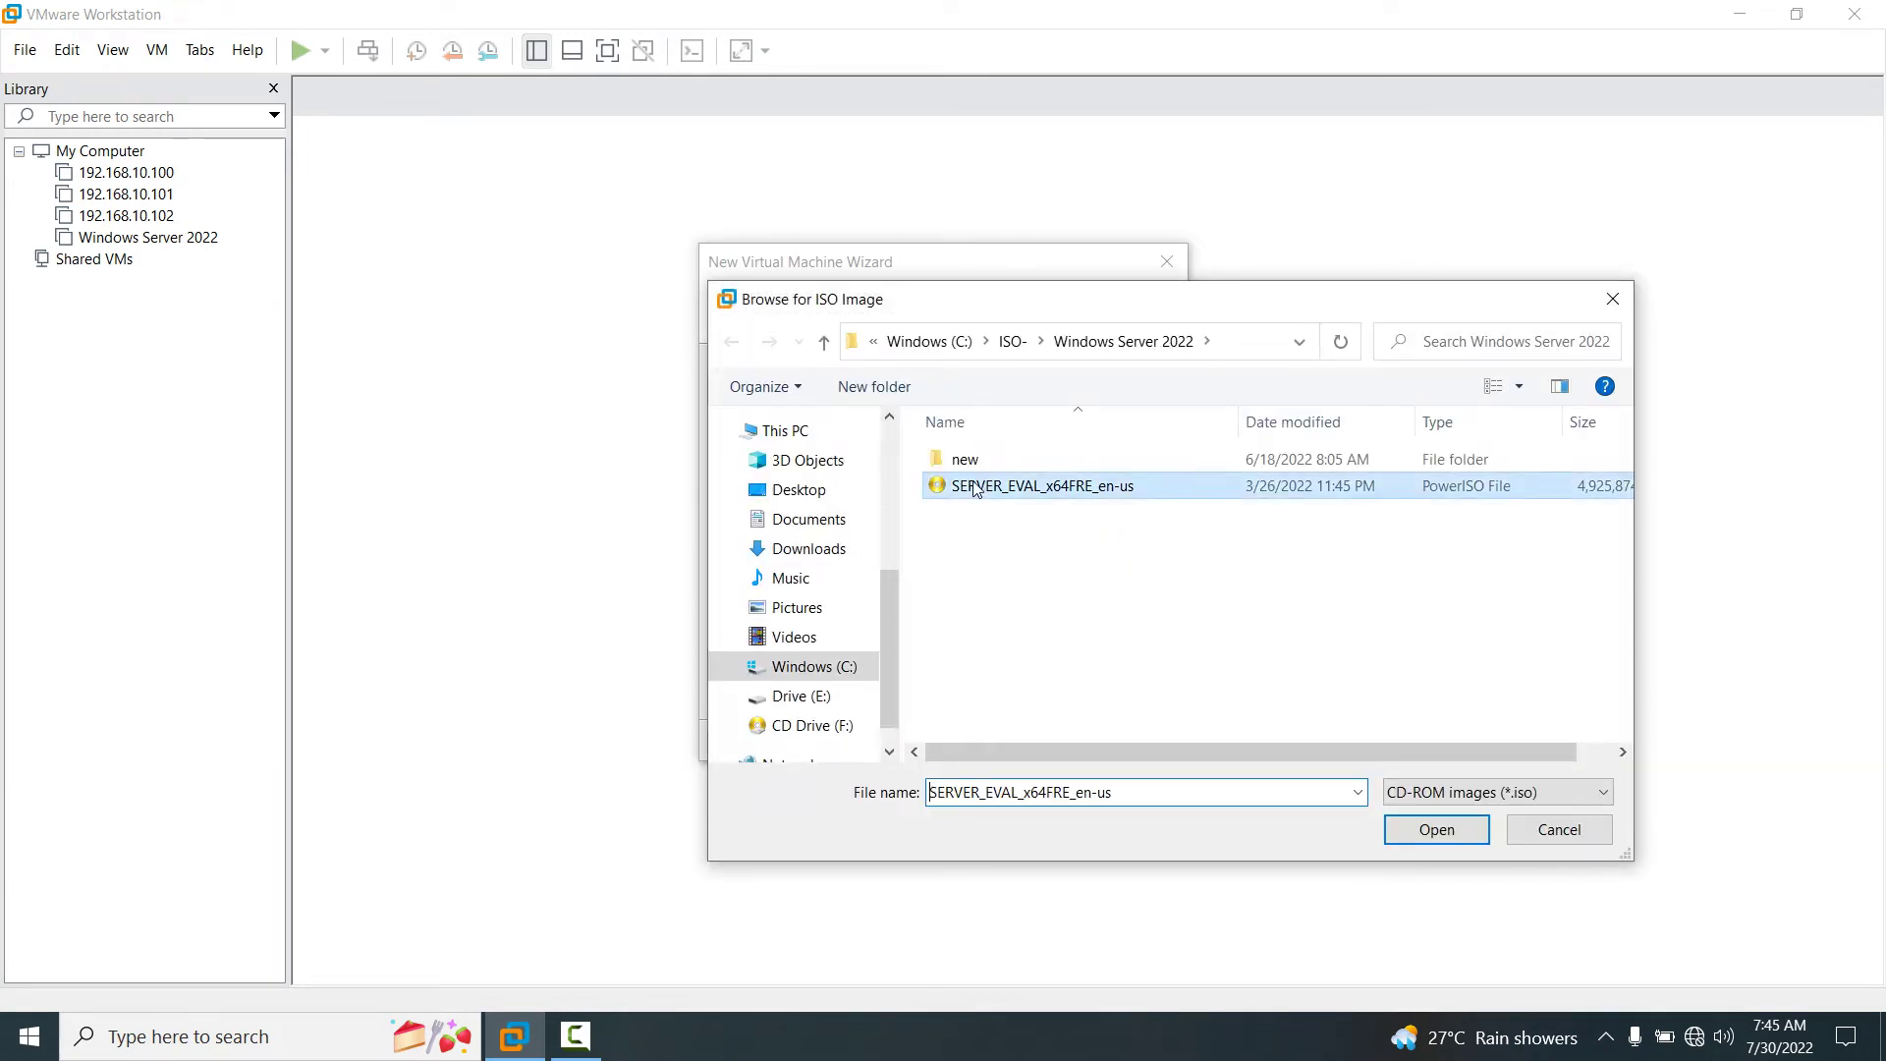
pyautogui.hotkey('alt', 'Up')
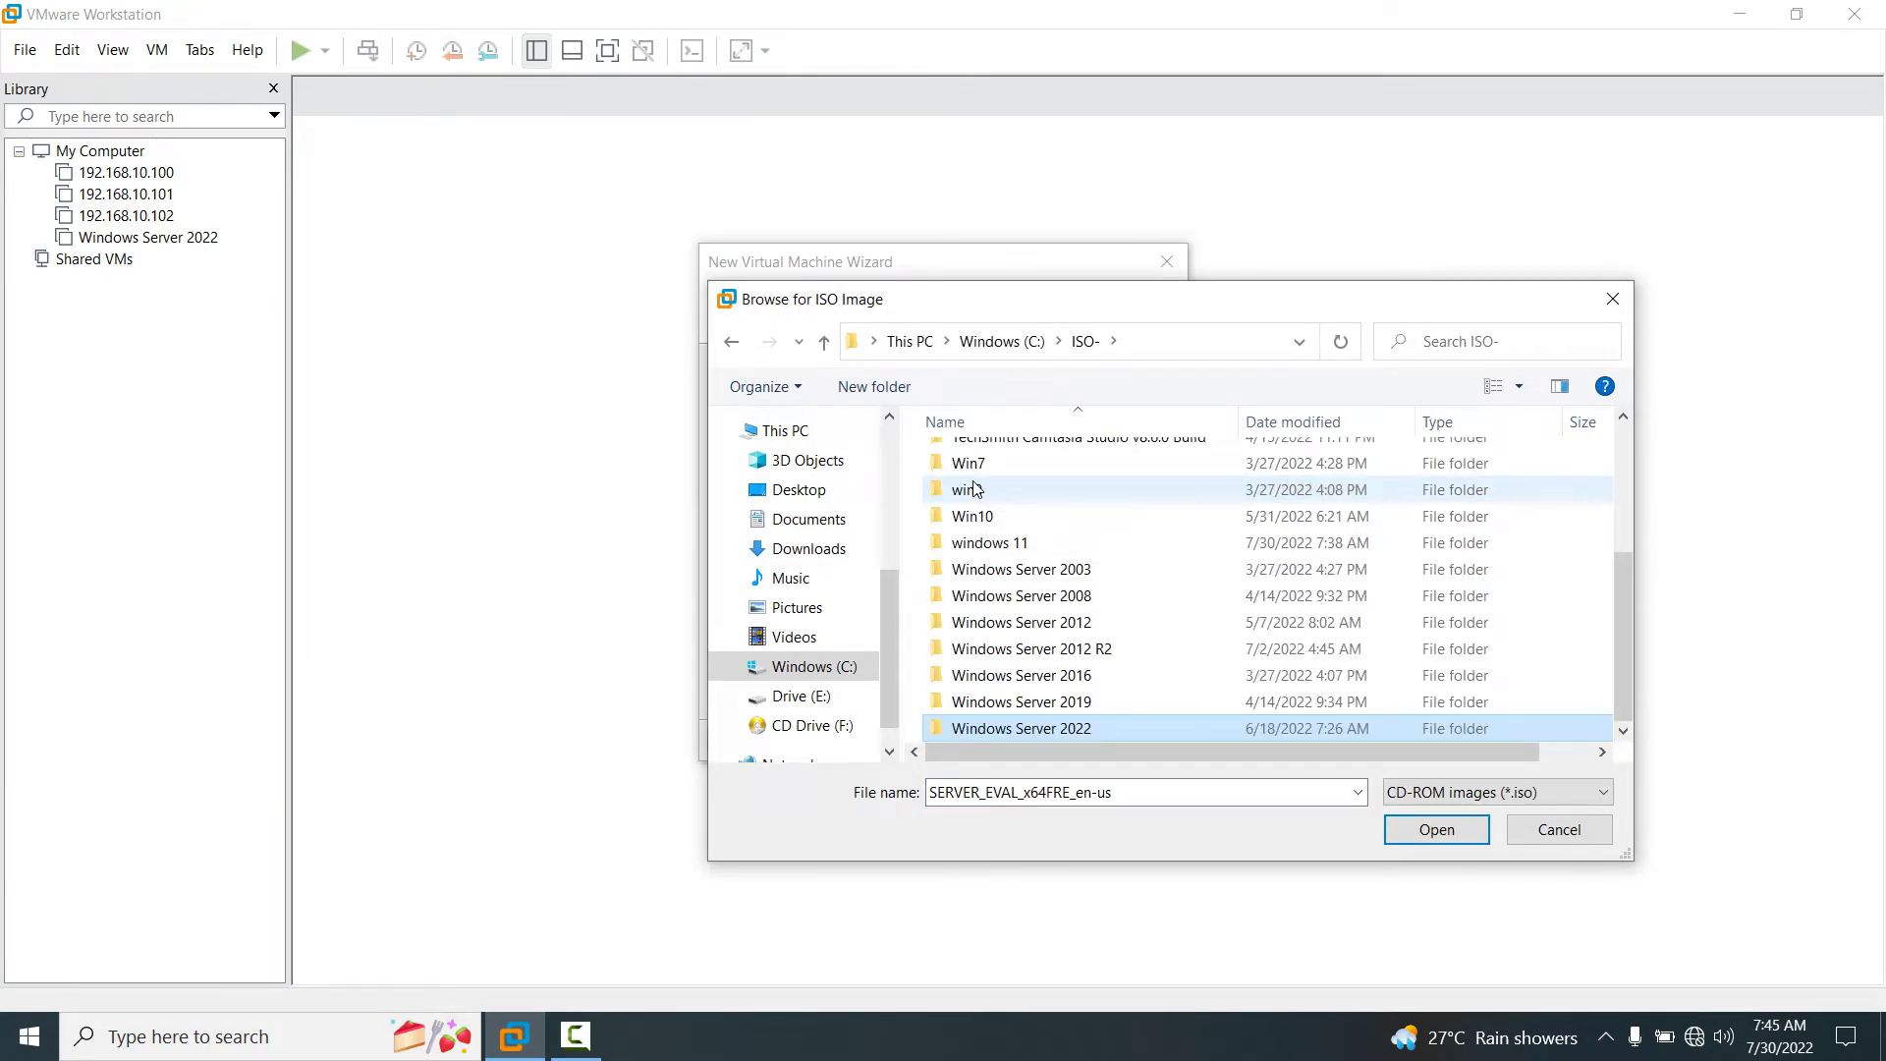
pyautogui.doubleClick(1000, 545)
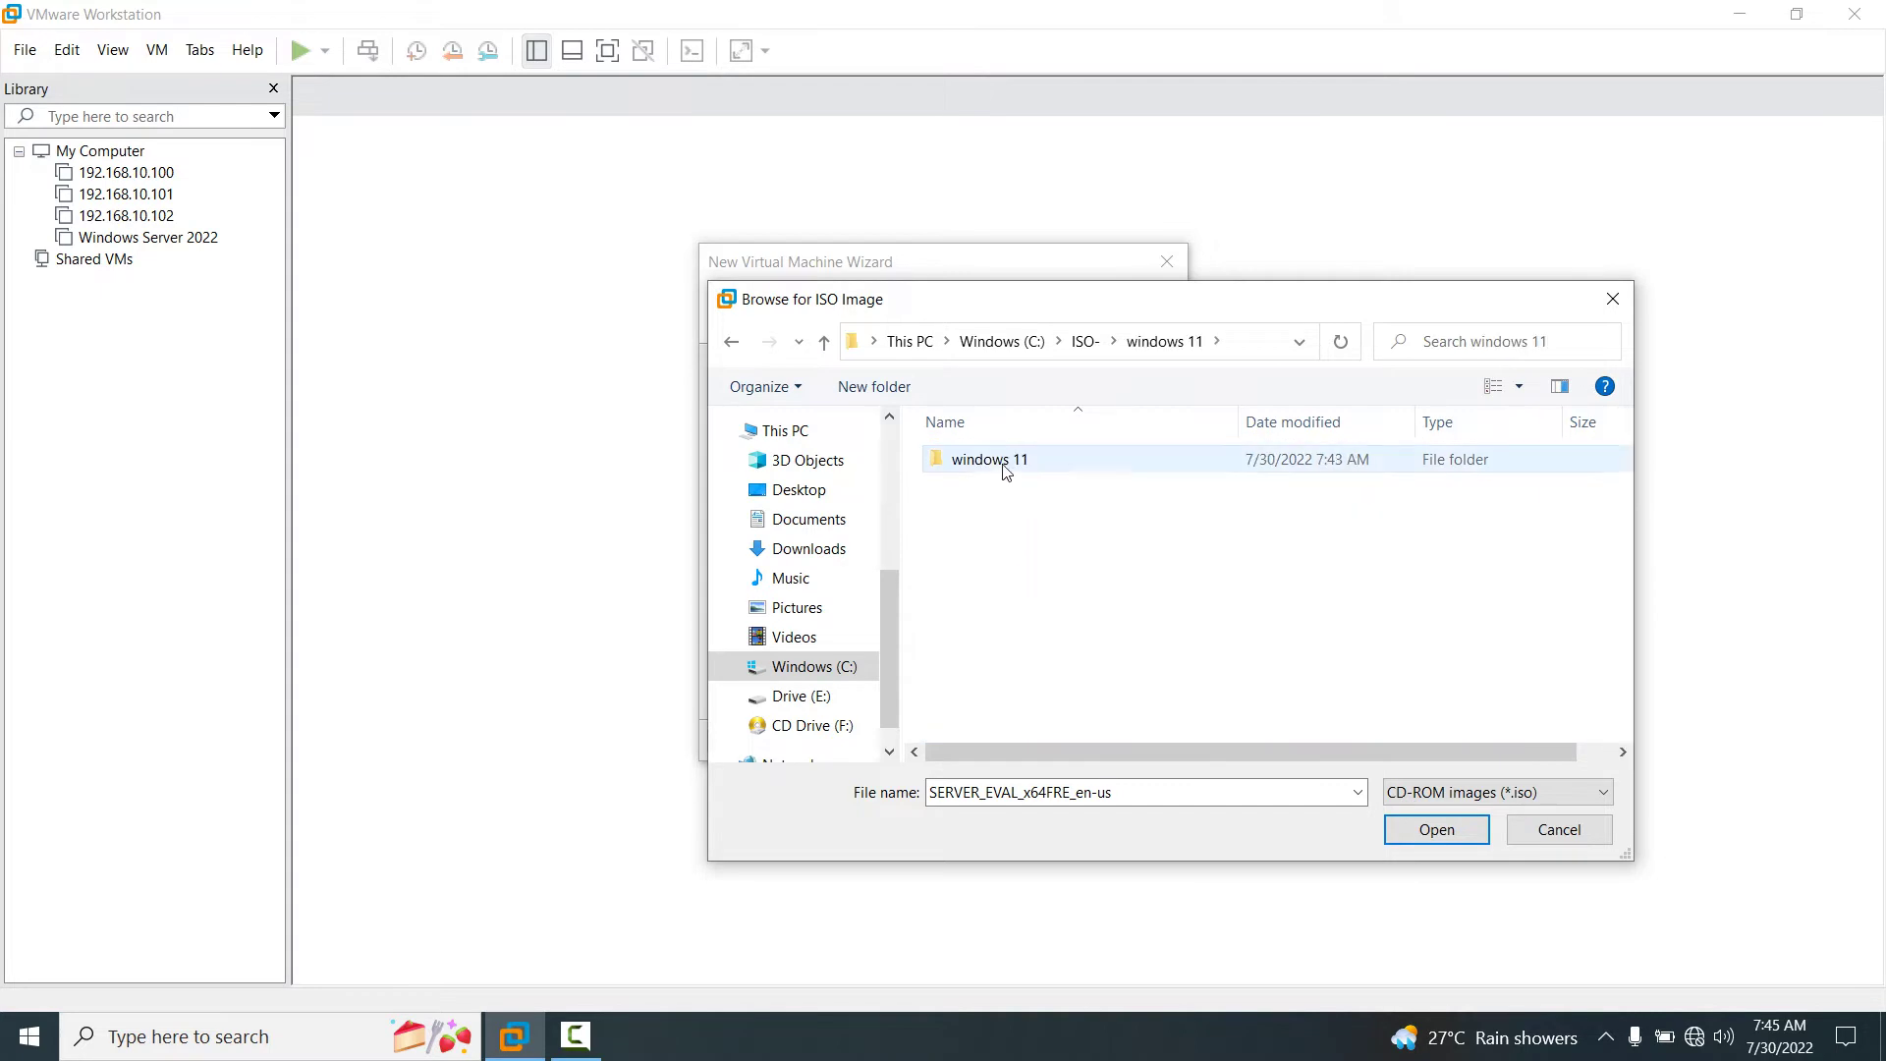
pyautogui.doubleClick(990, 461)
pyautogui.click(992, 462)
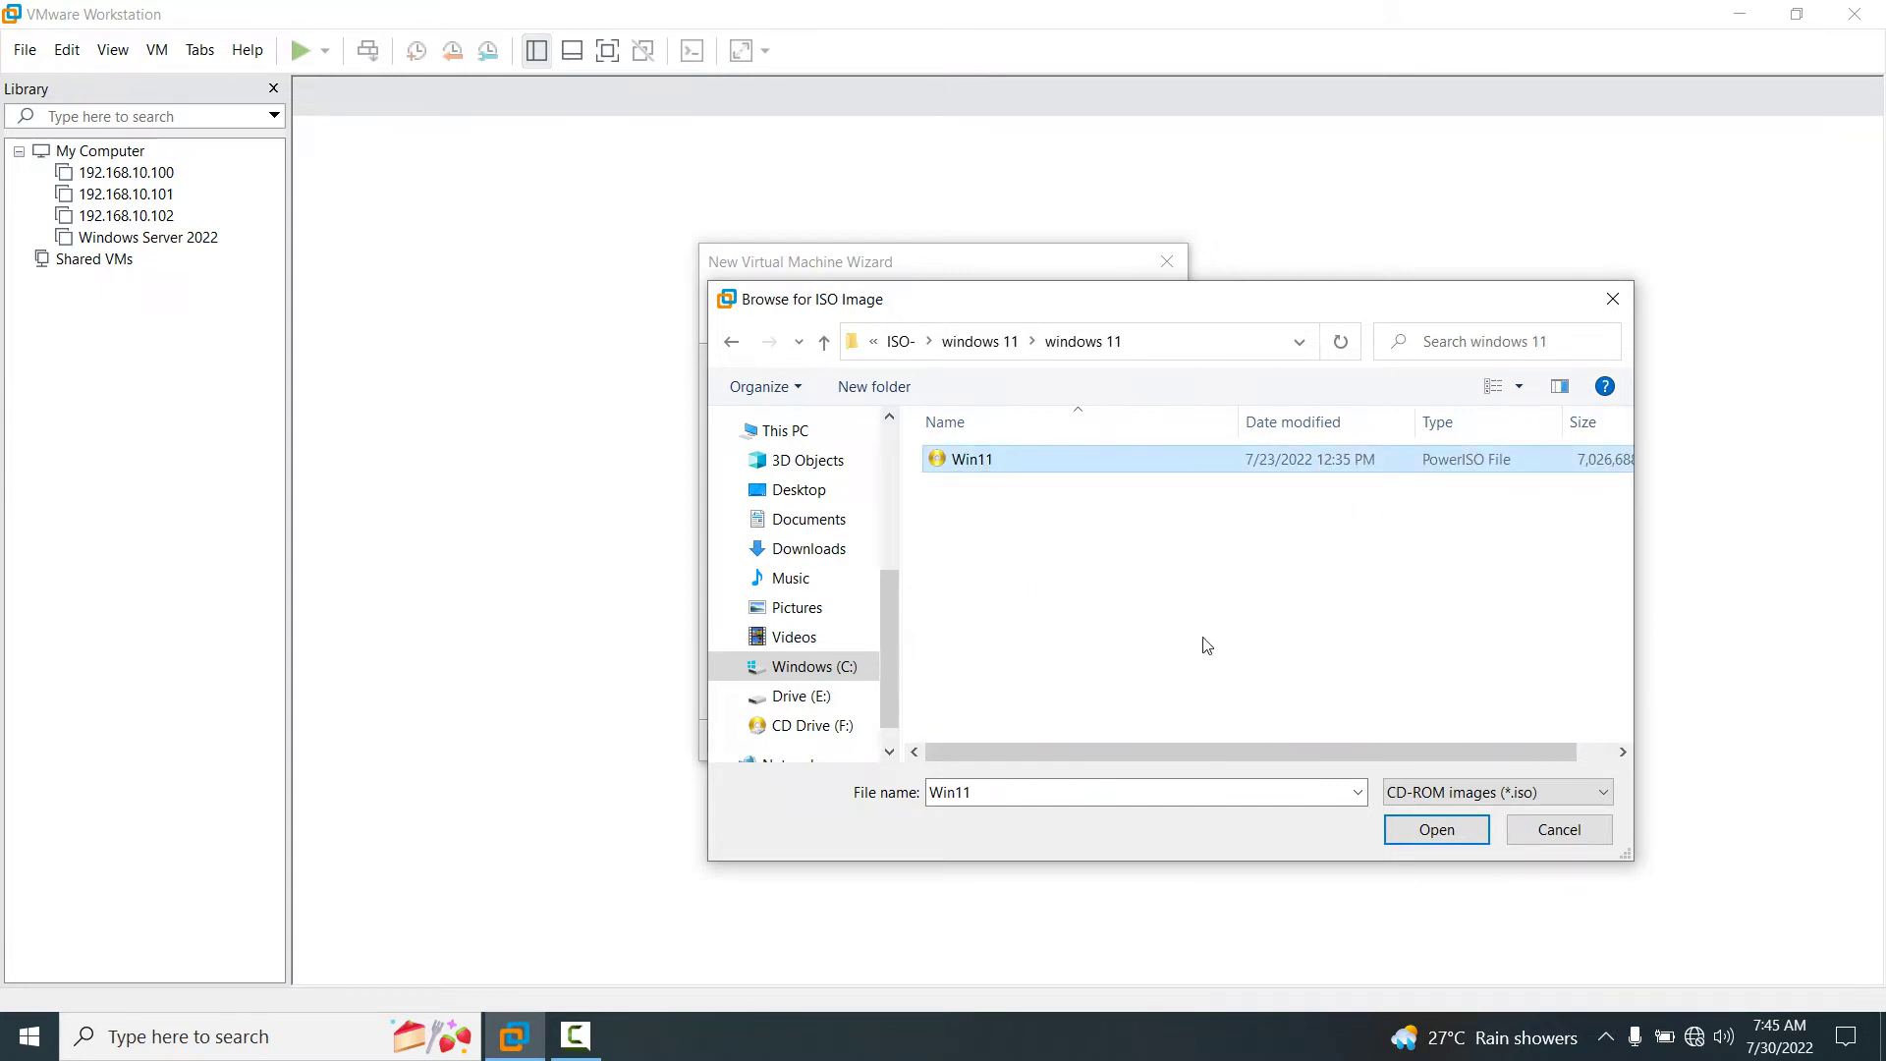
pyautogui.click(1431, 831)
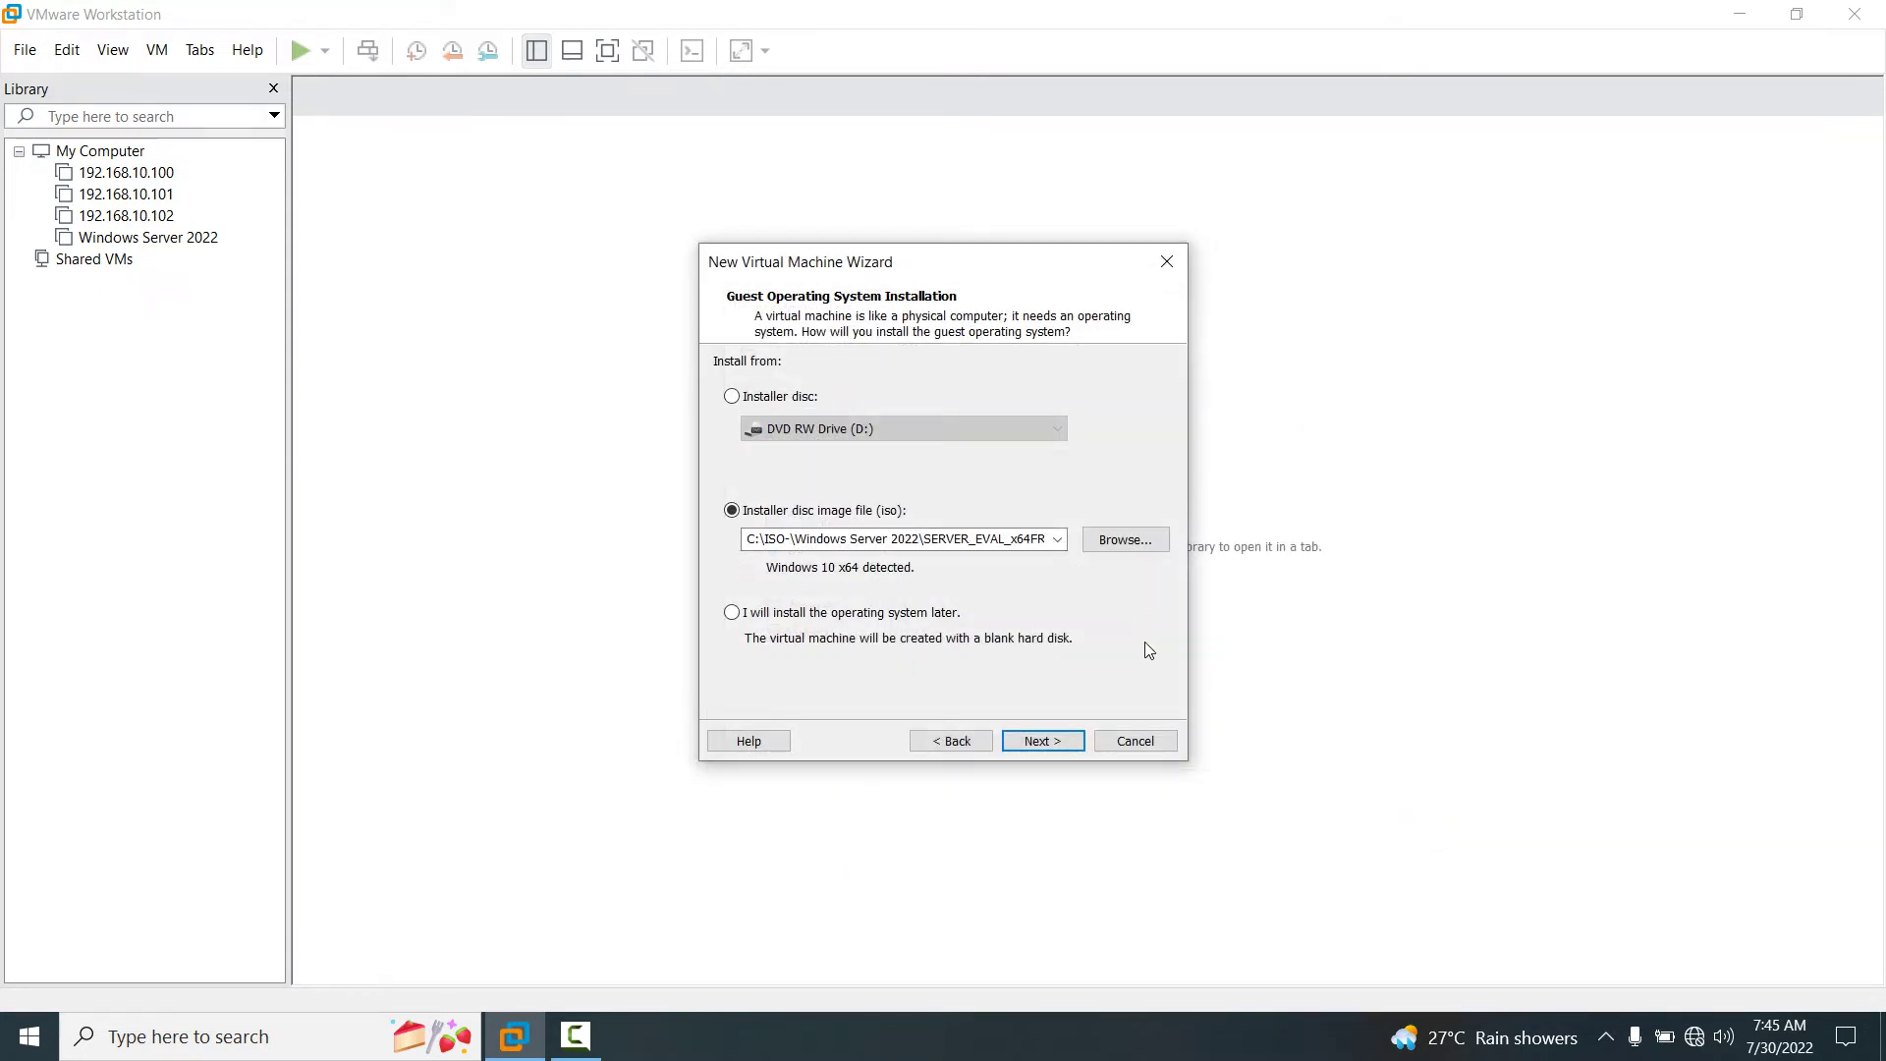
pyautogui.click(790, 621)
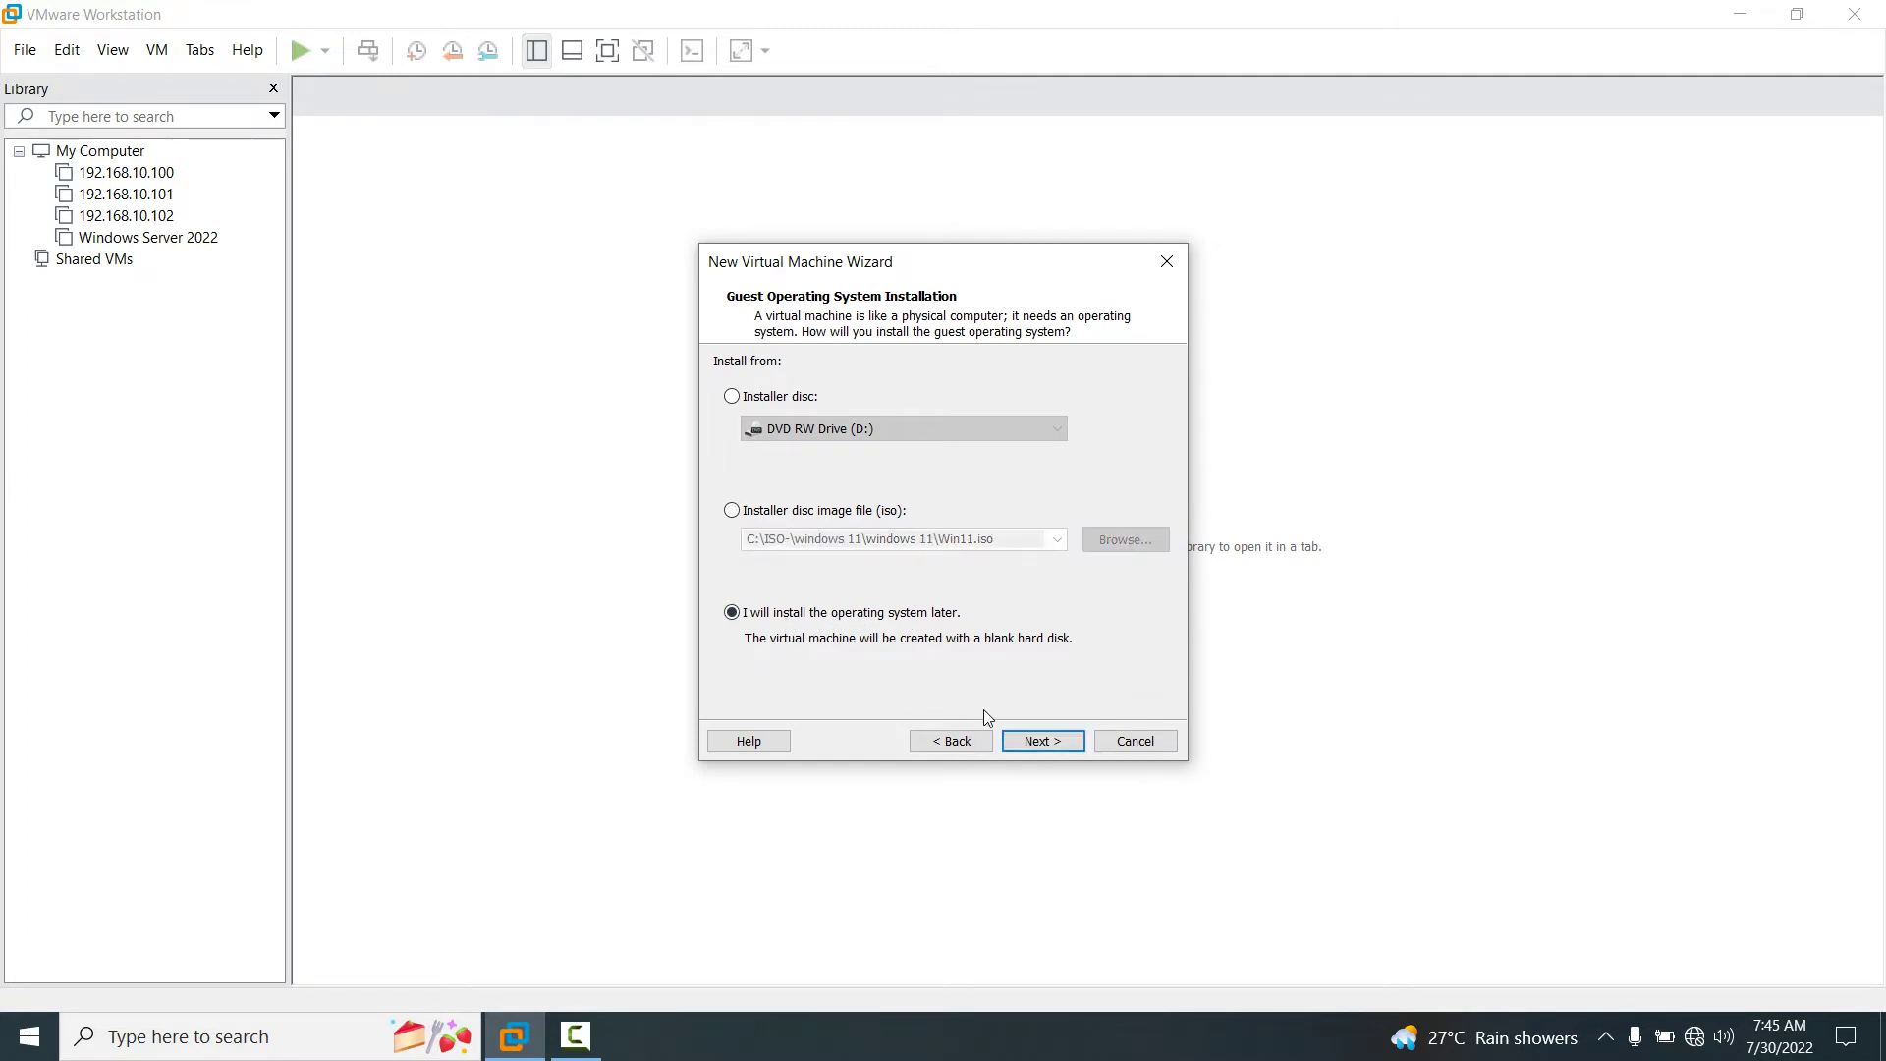
pyautogui.click(1036, 738)
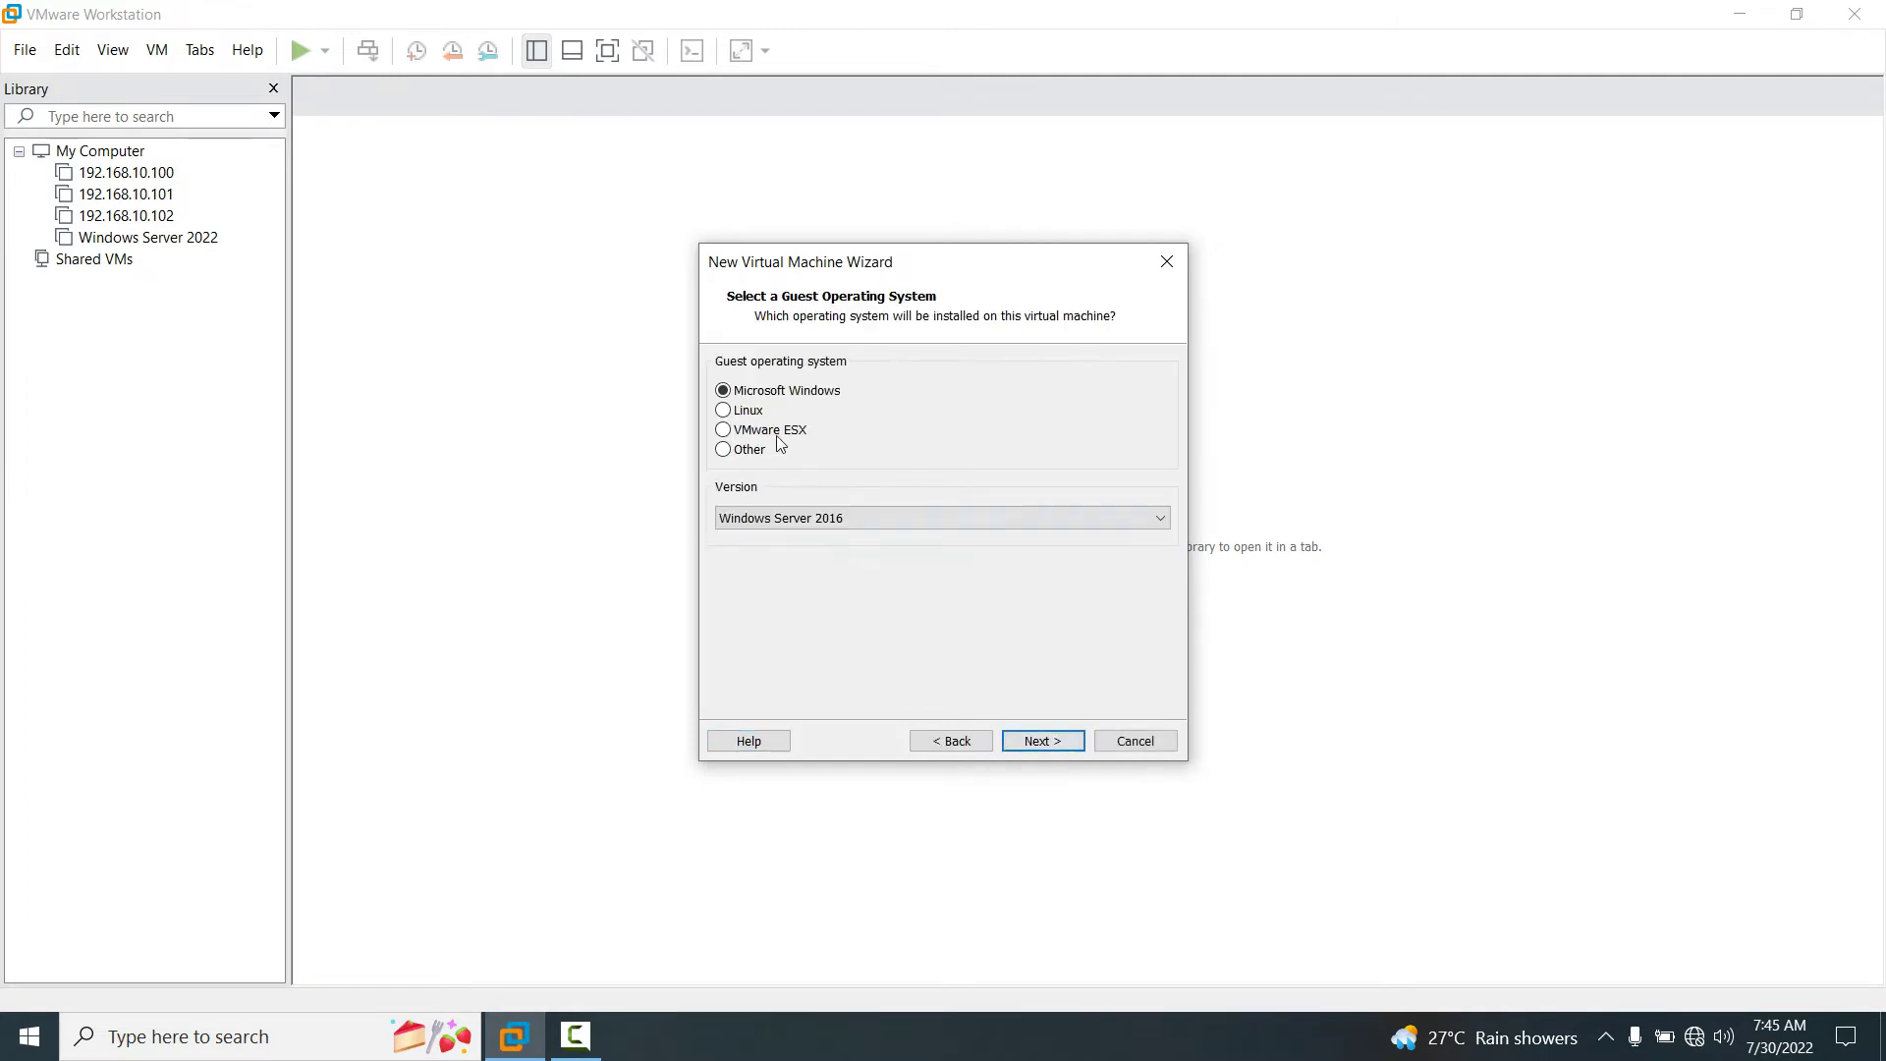
# Set the guest OS to Microsoft Windows with version Windows 10 x64.
pyautogui.click(962, 520)
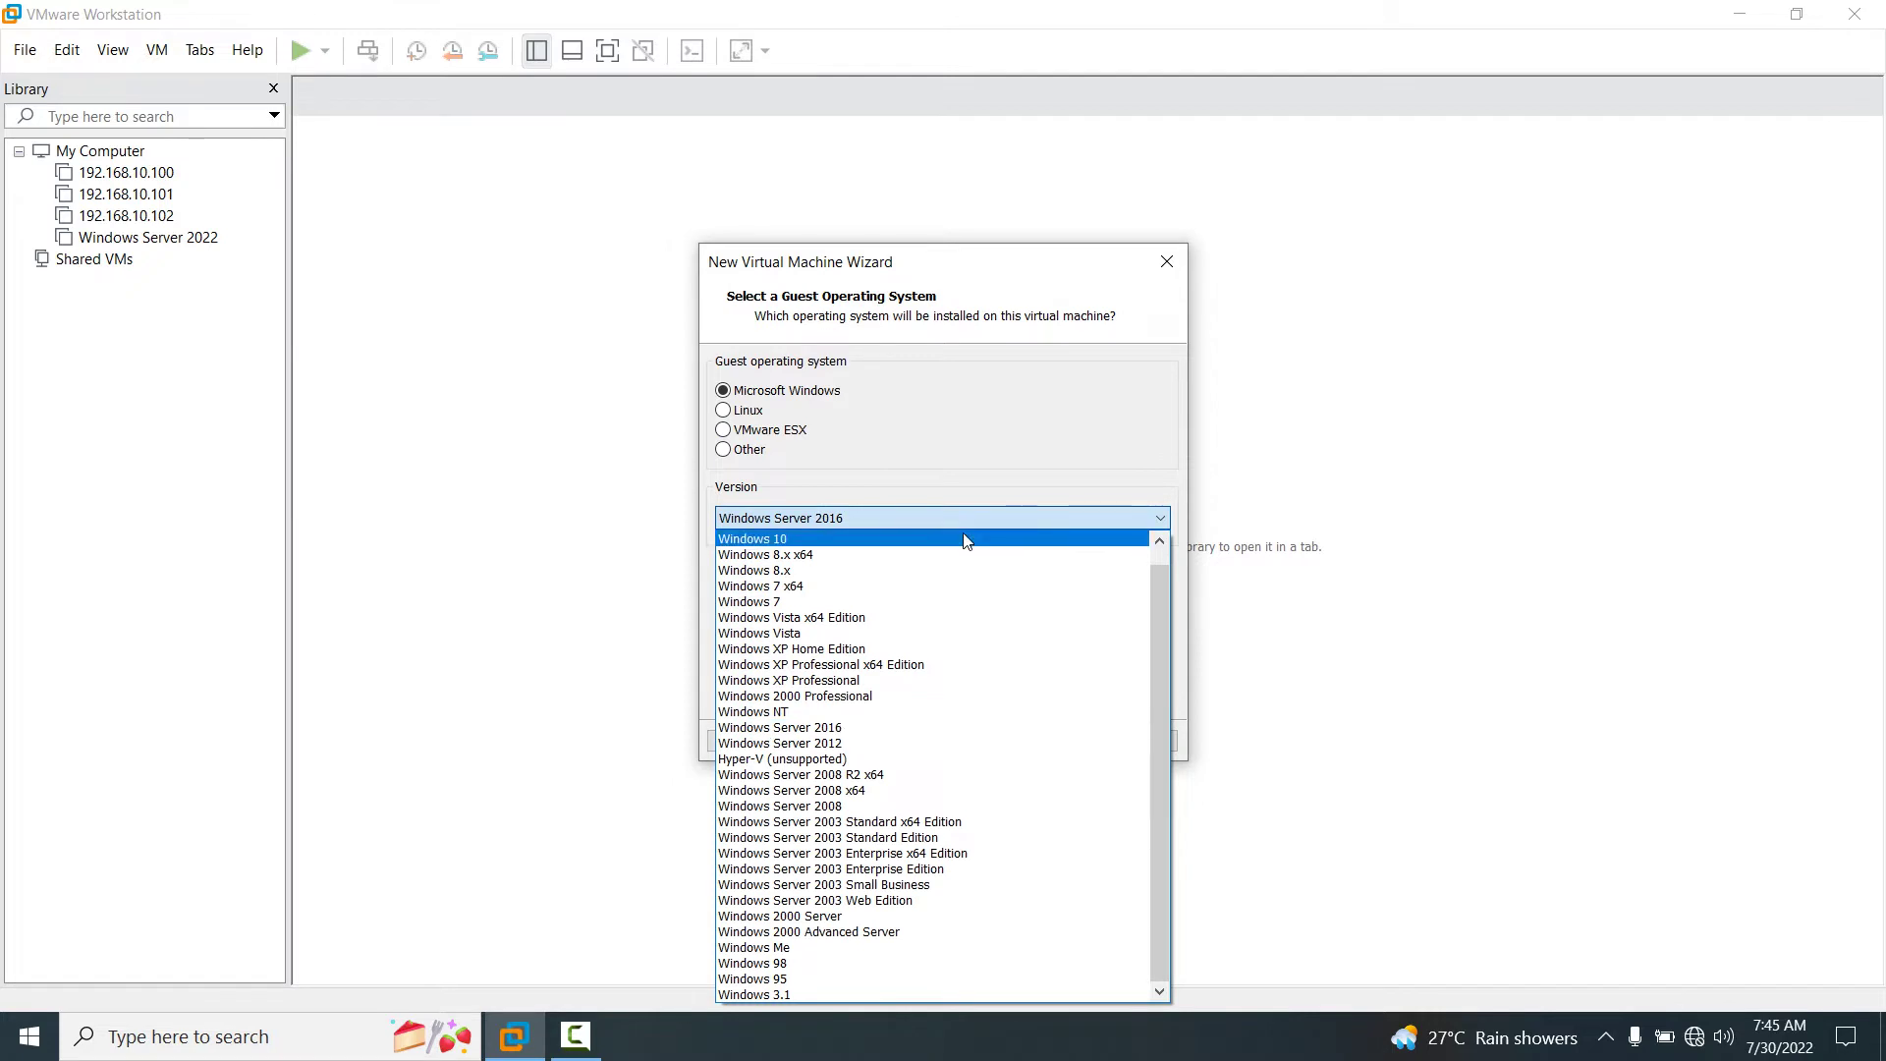
pyautogui.click(968, 540)
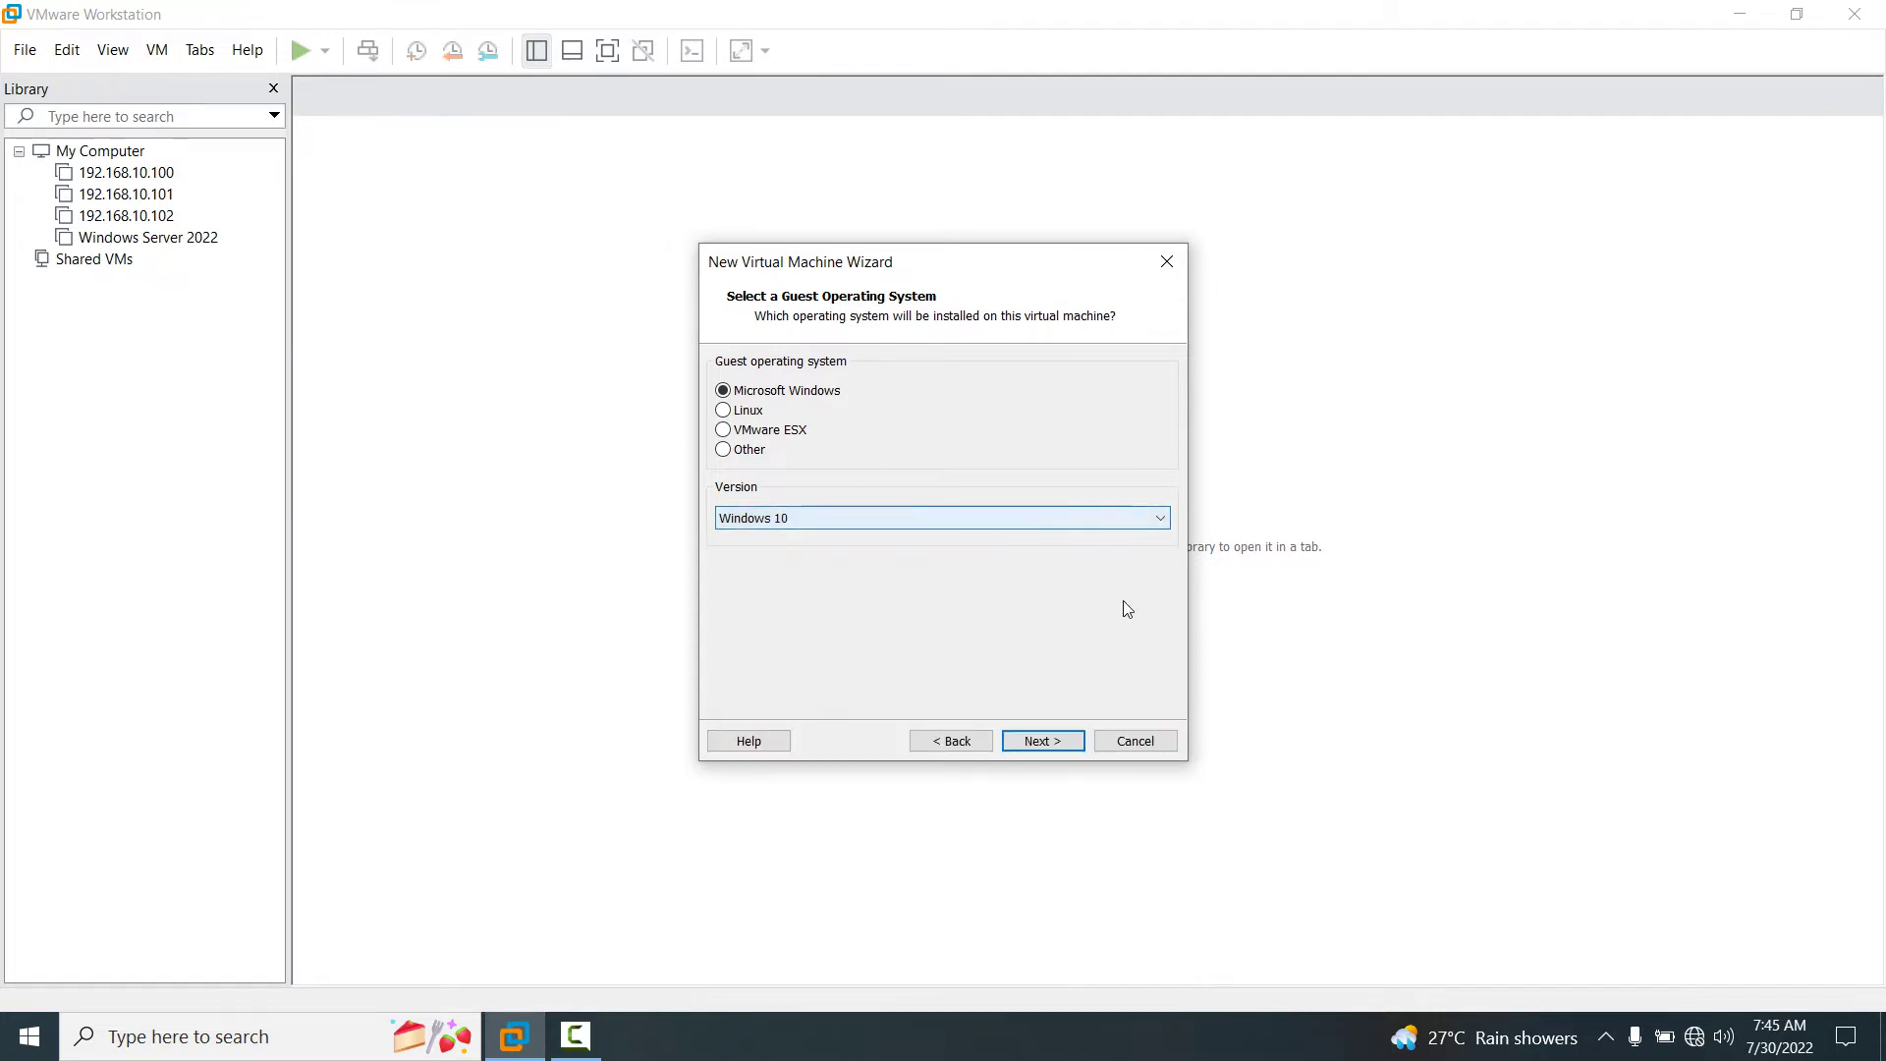
pyautogui.click(1143, 518)
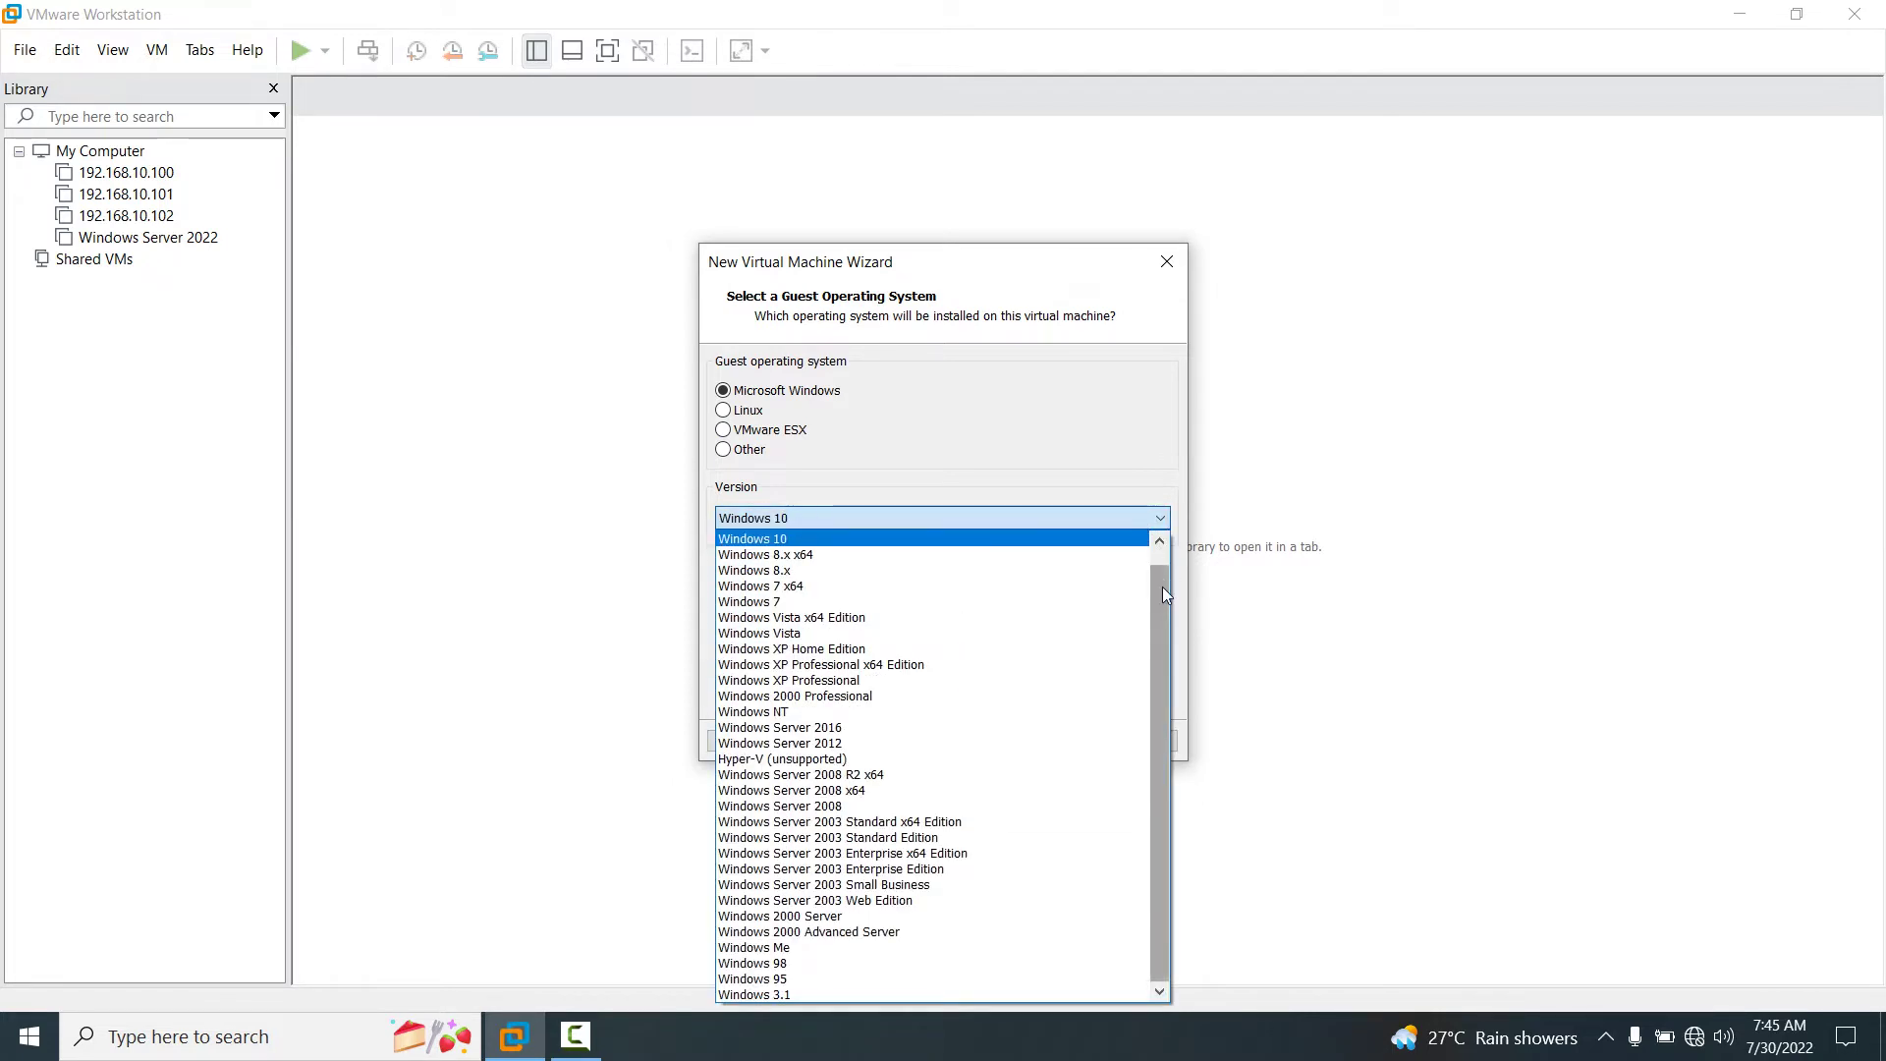
pyautogui.click(1160, 542)
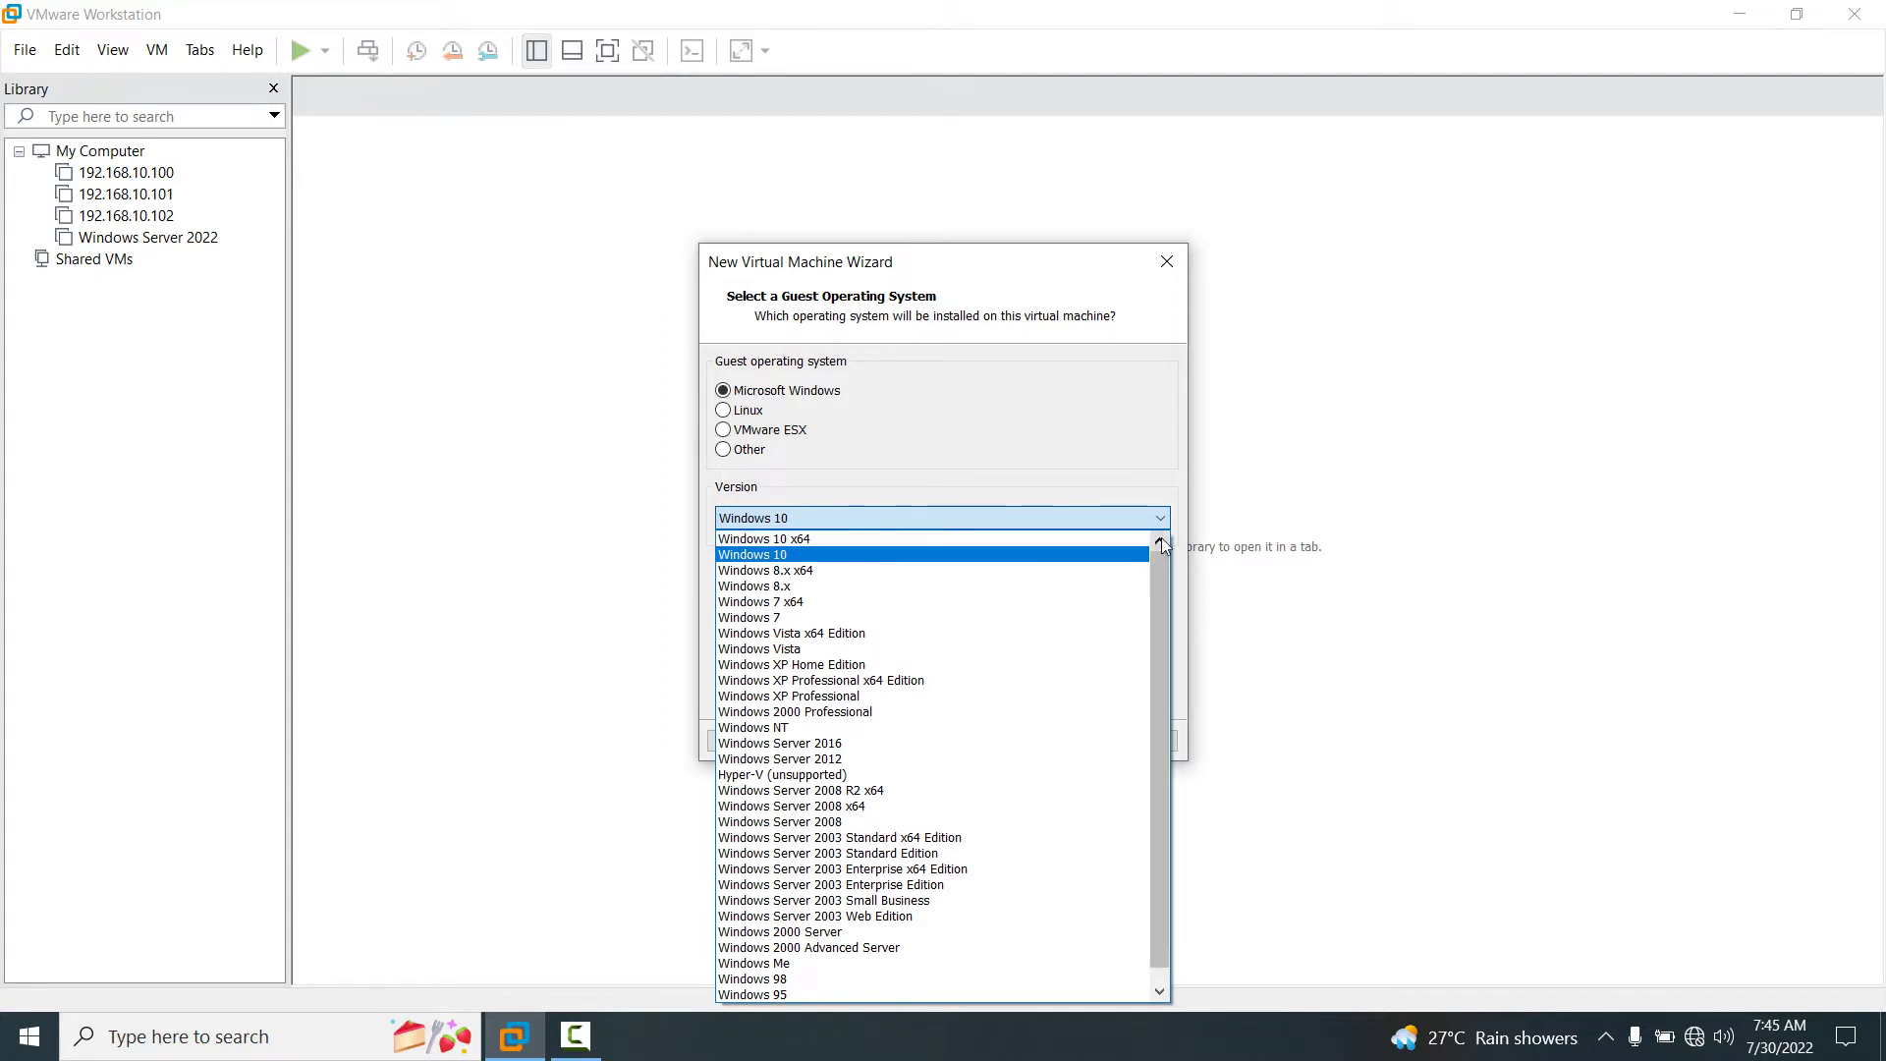
pyautogui.click(1077, 539)
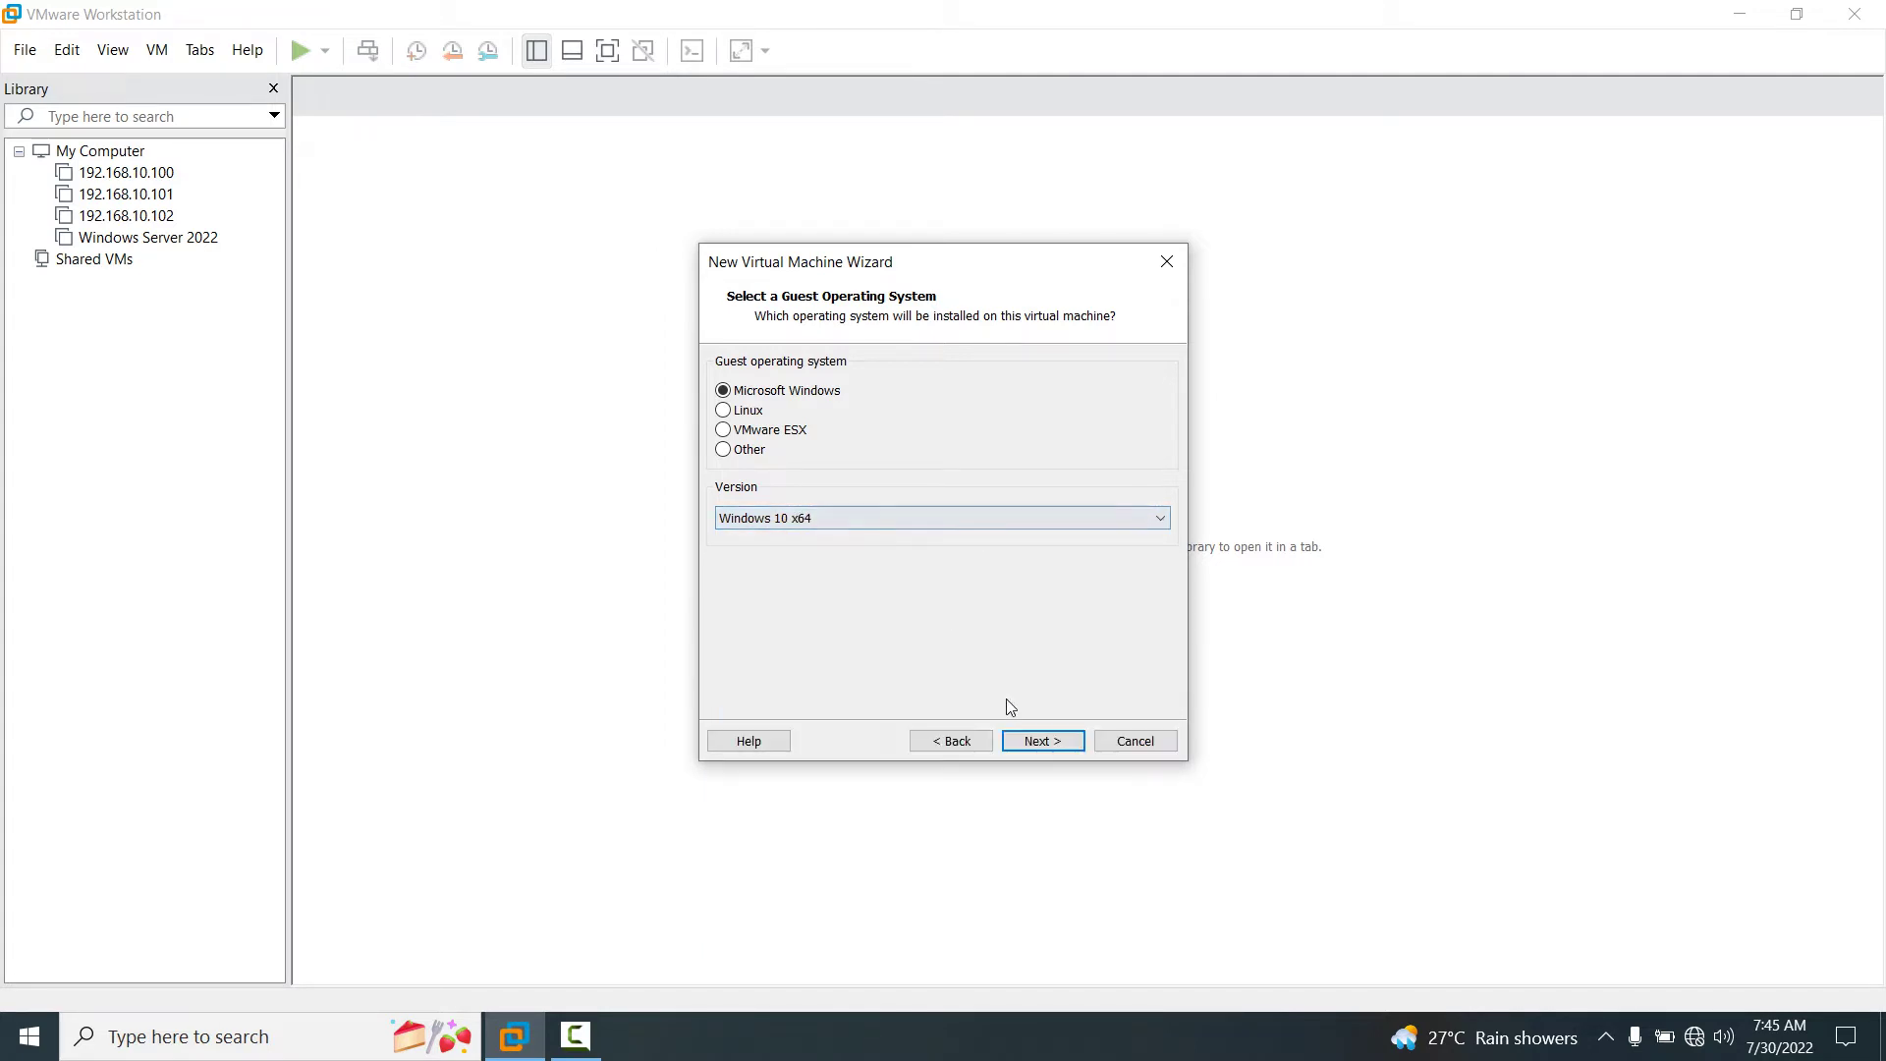
pyautogui.click(1055, 743)
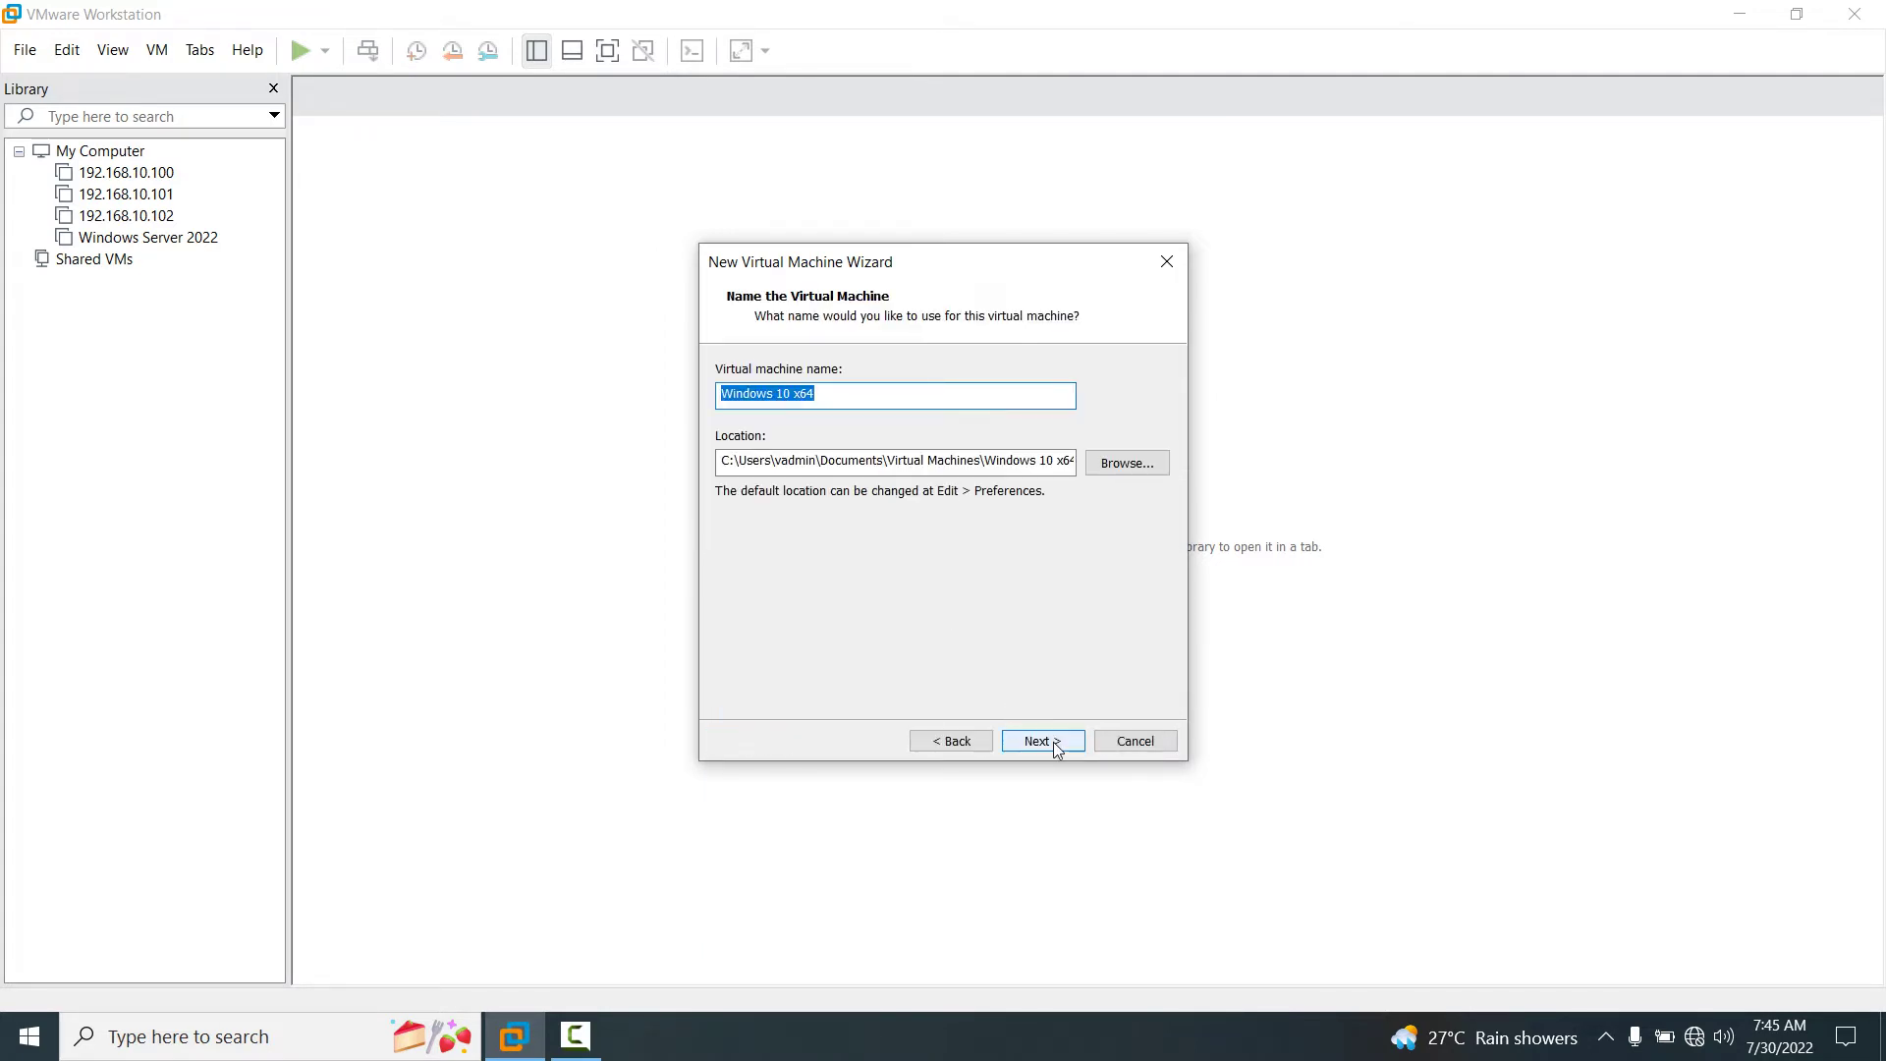
# Enter 'Windows 11' as the virtual machine name.
pyautogui.write('WIndow')
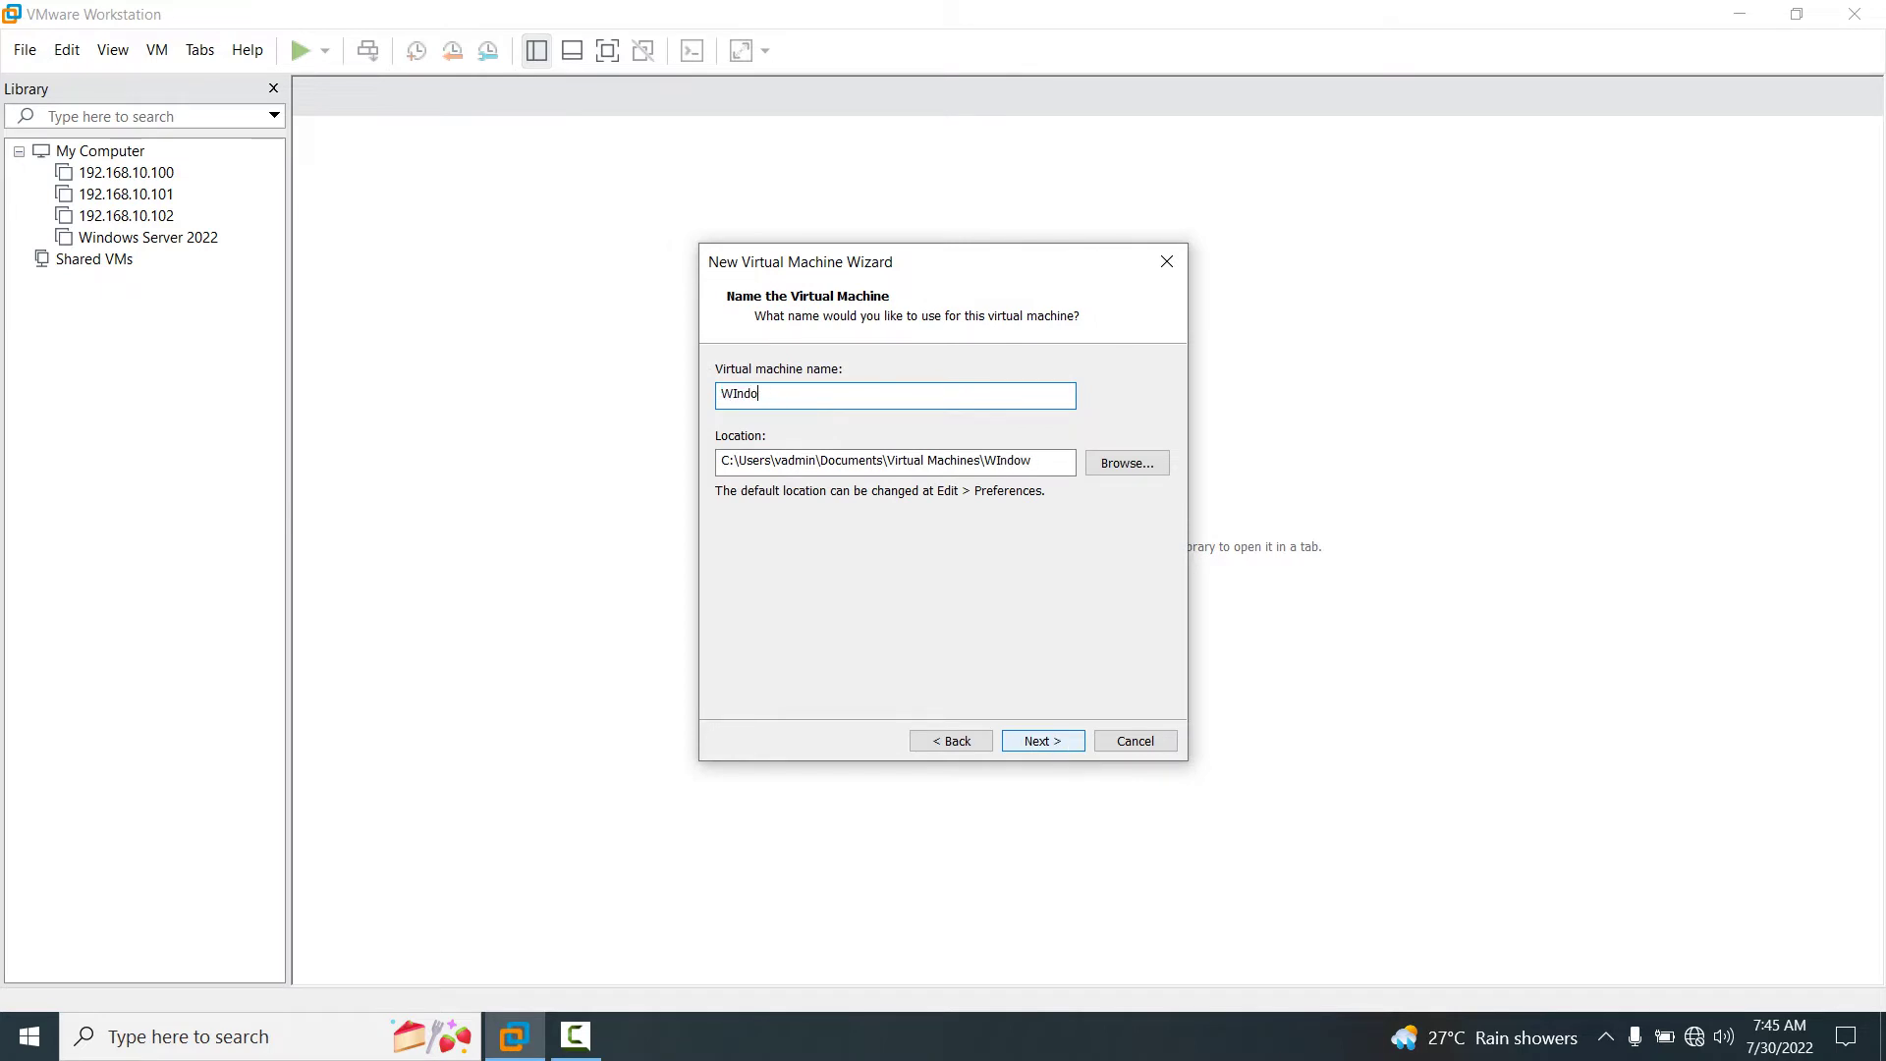
pyautogui.press('BackSpace')
pyautogui.press('BackSpace')
pyautogui.press('BackSpace')
pyautogui.press('BackSpace')
pyautogui.write('indows 11')
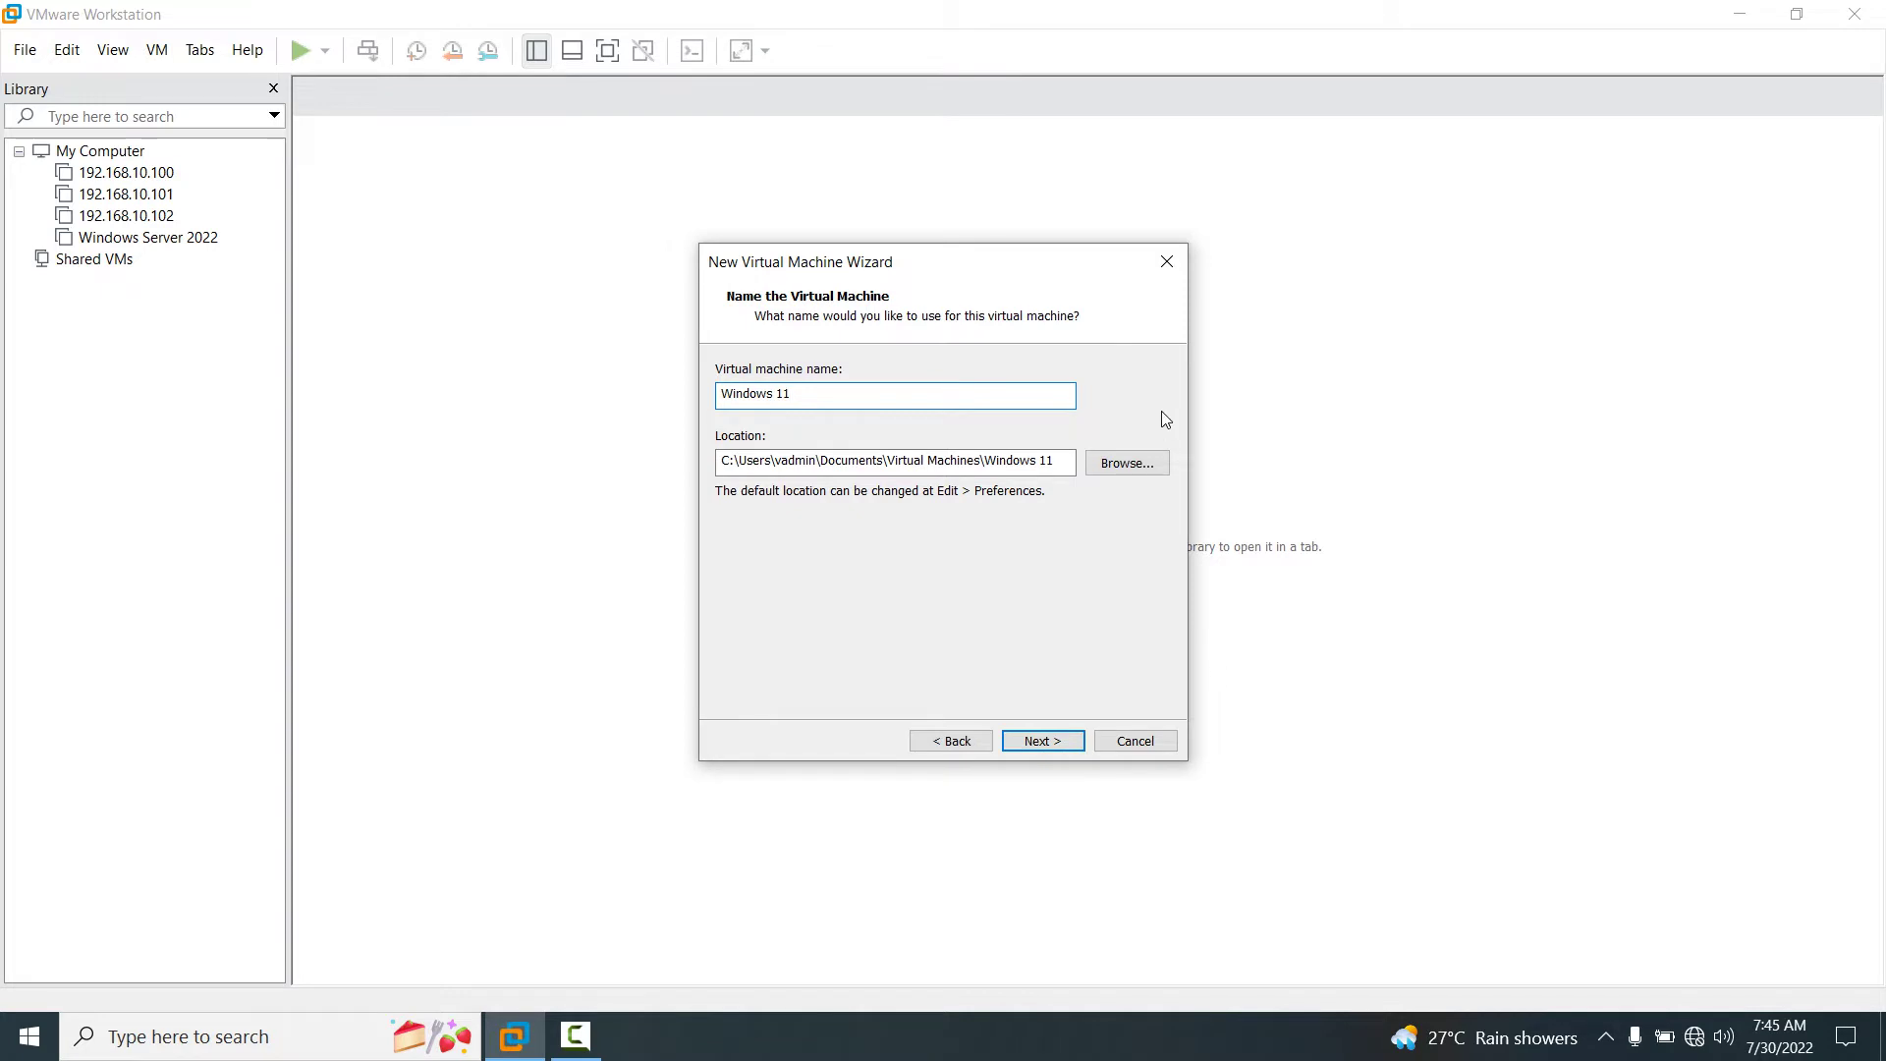
# Set the VM location to the Windows 11 folder on Drive (E:).
pyautogui.click(1139, 465)
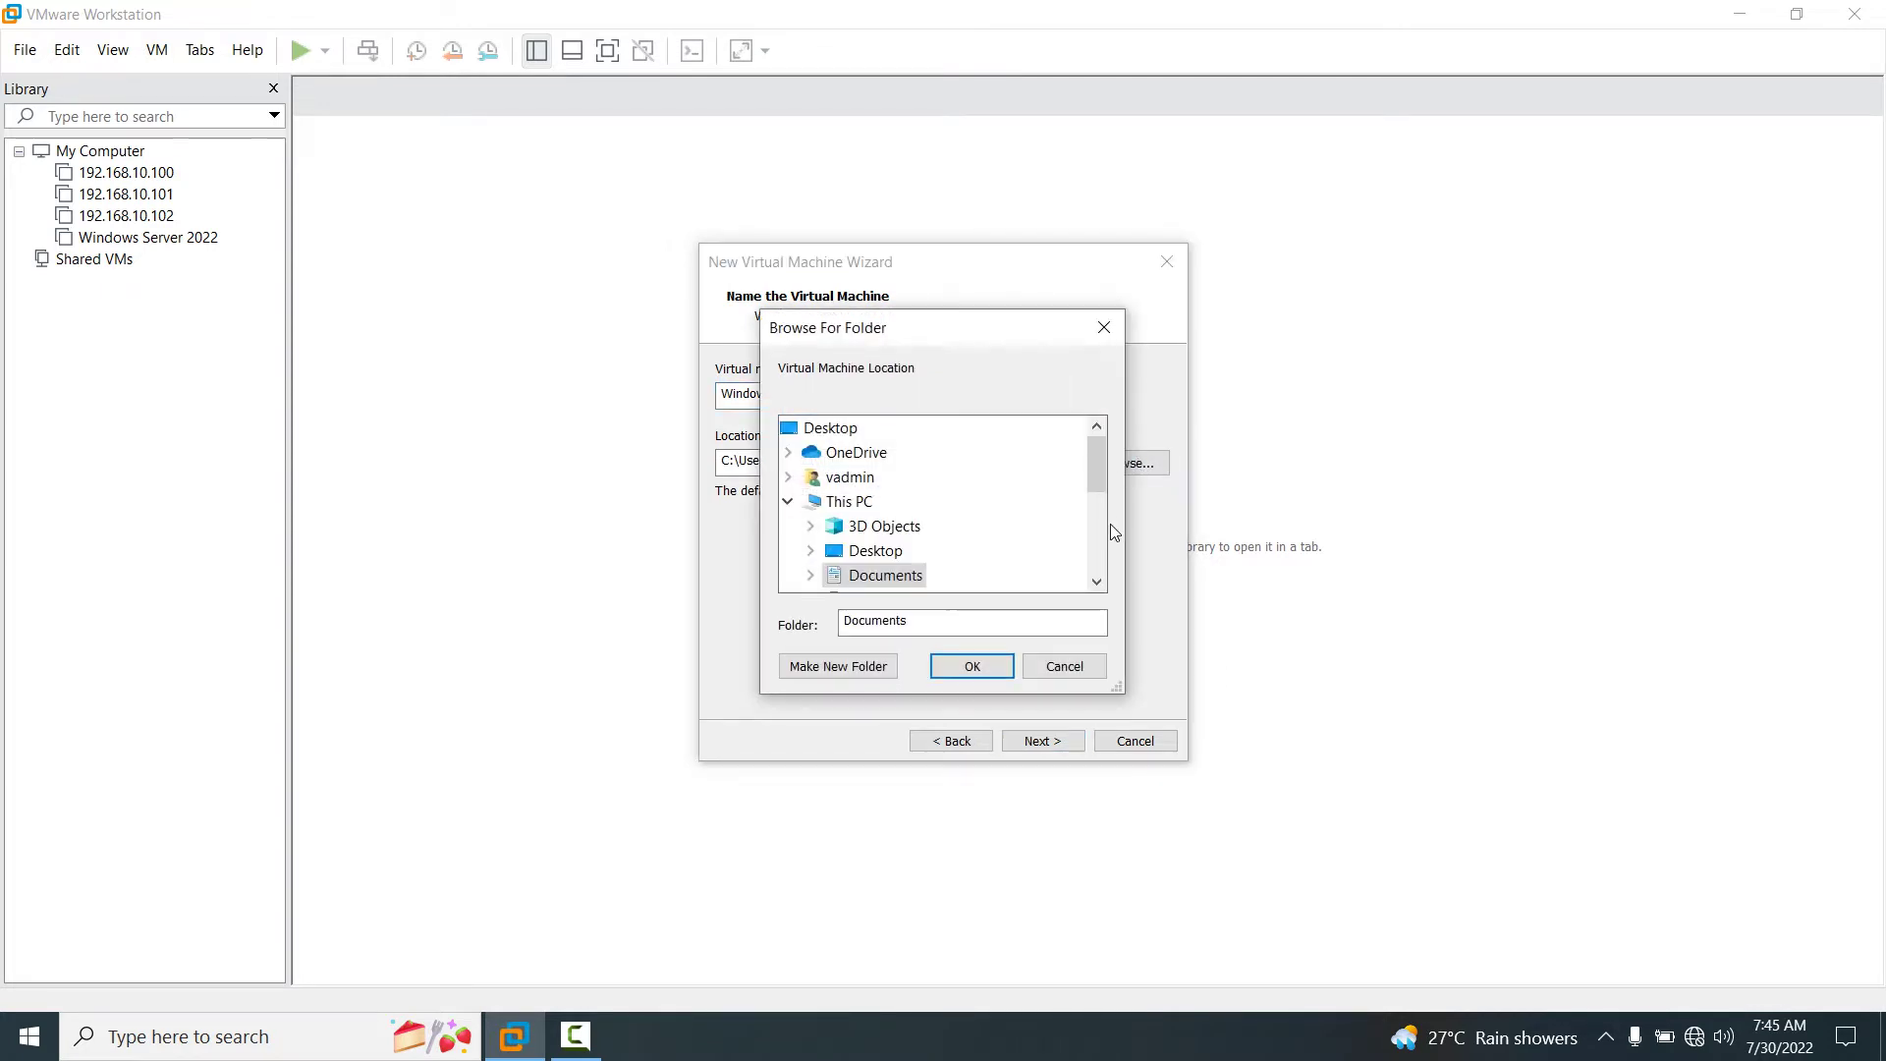
pyautogui.moveTo(1096, 454); pyautogui.dragTo(1096, 543)
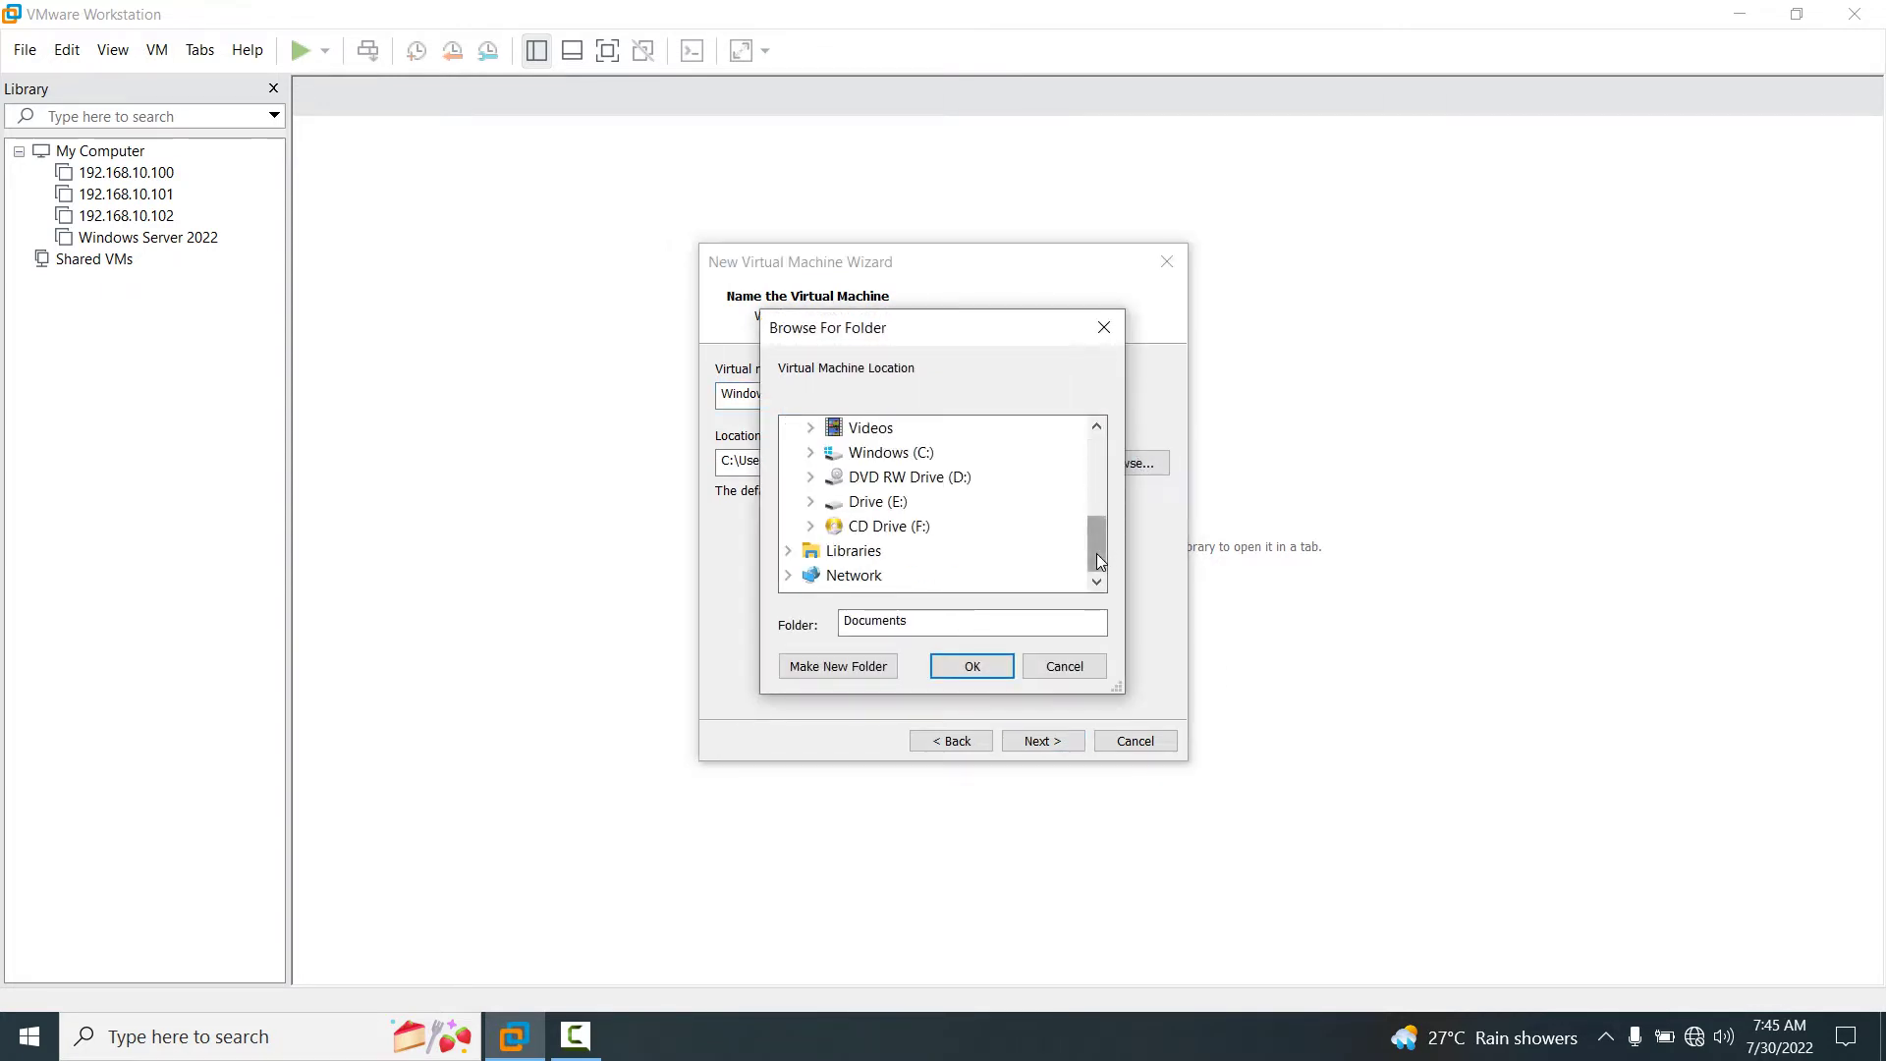
pyautogui.doubleClick(874, 505)
pyautogui.click(918, 552)
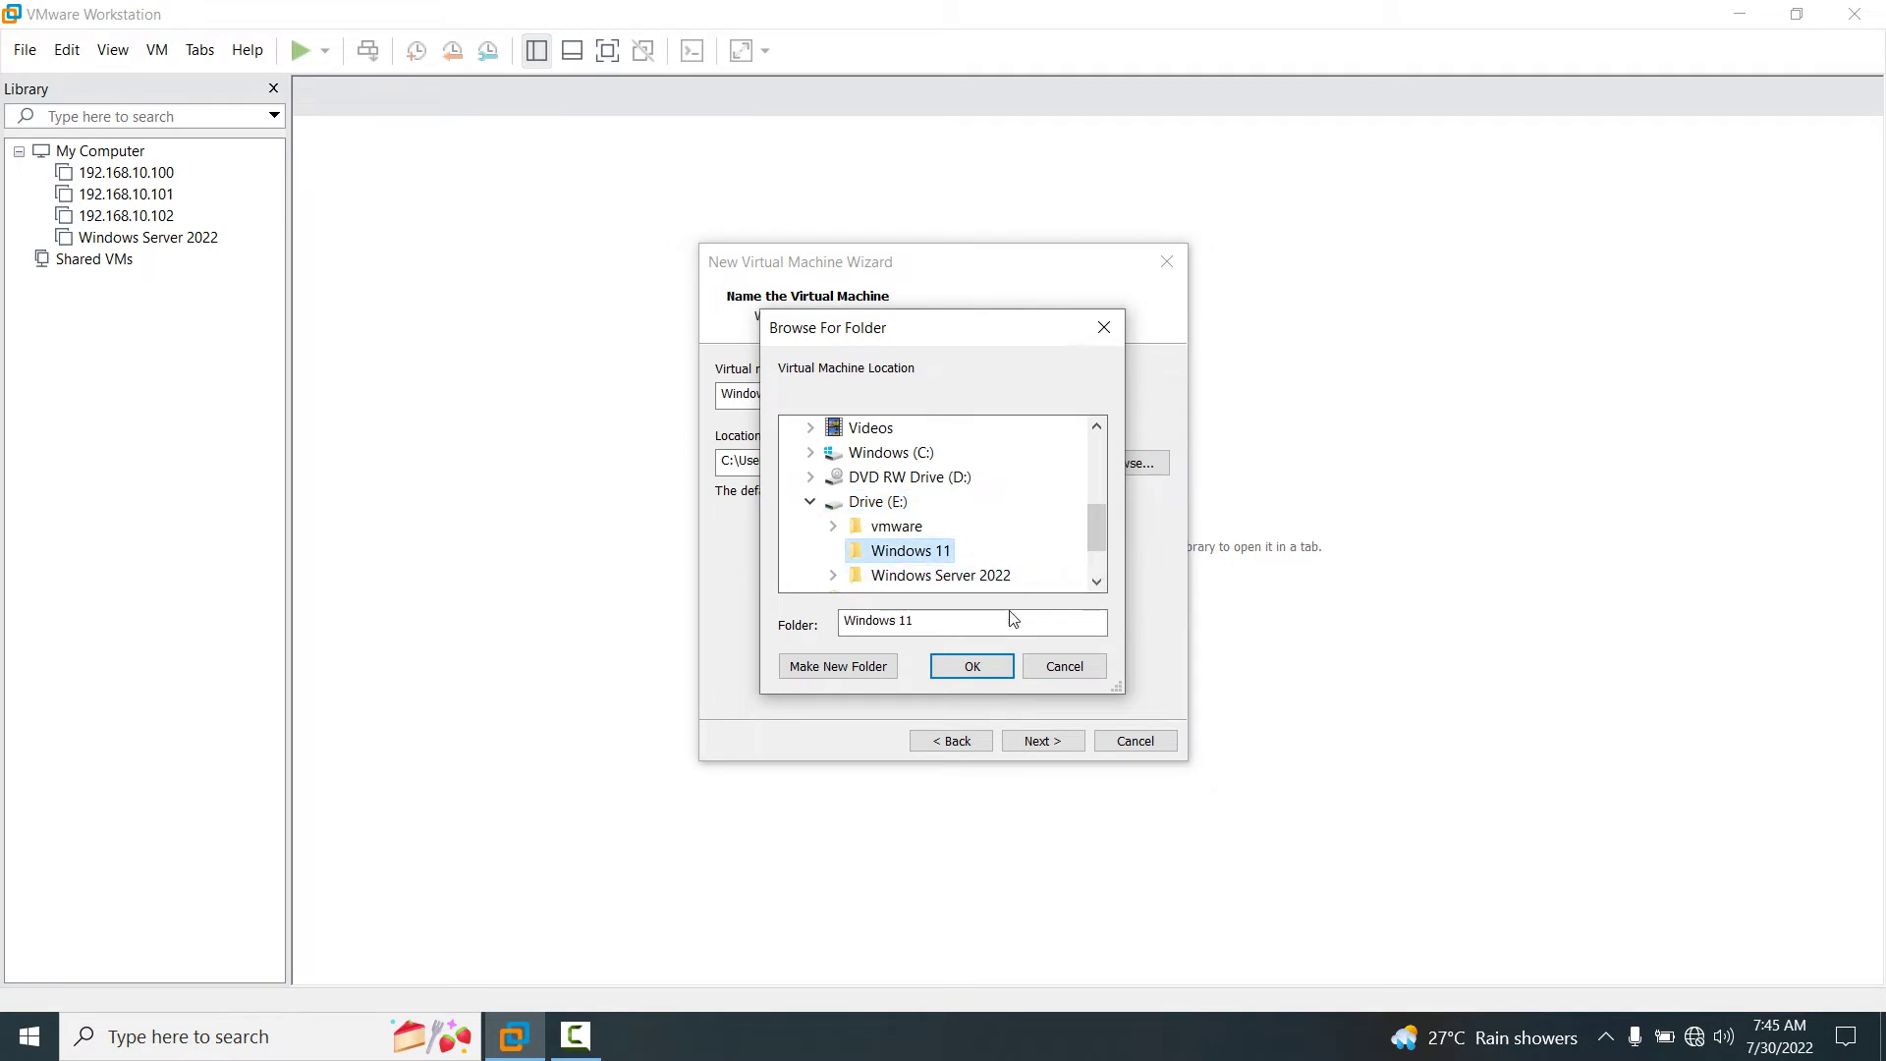
pyautogui.click(982, 671)
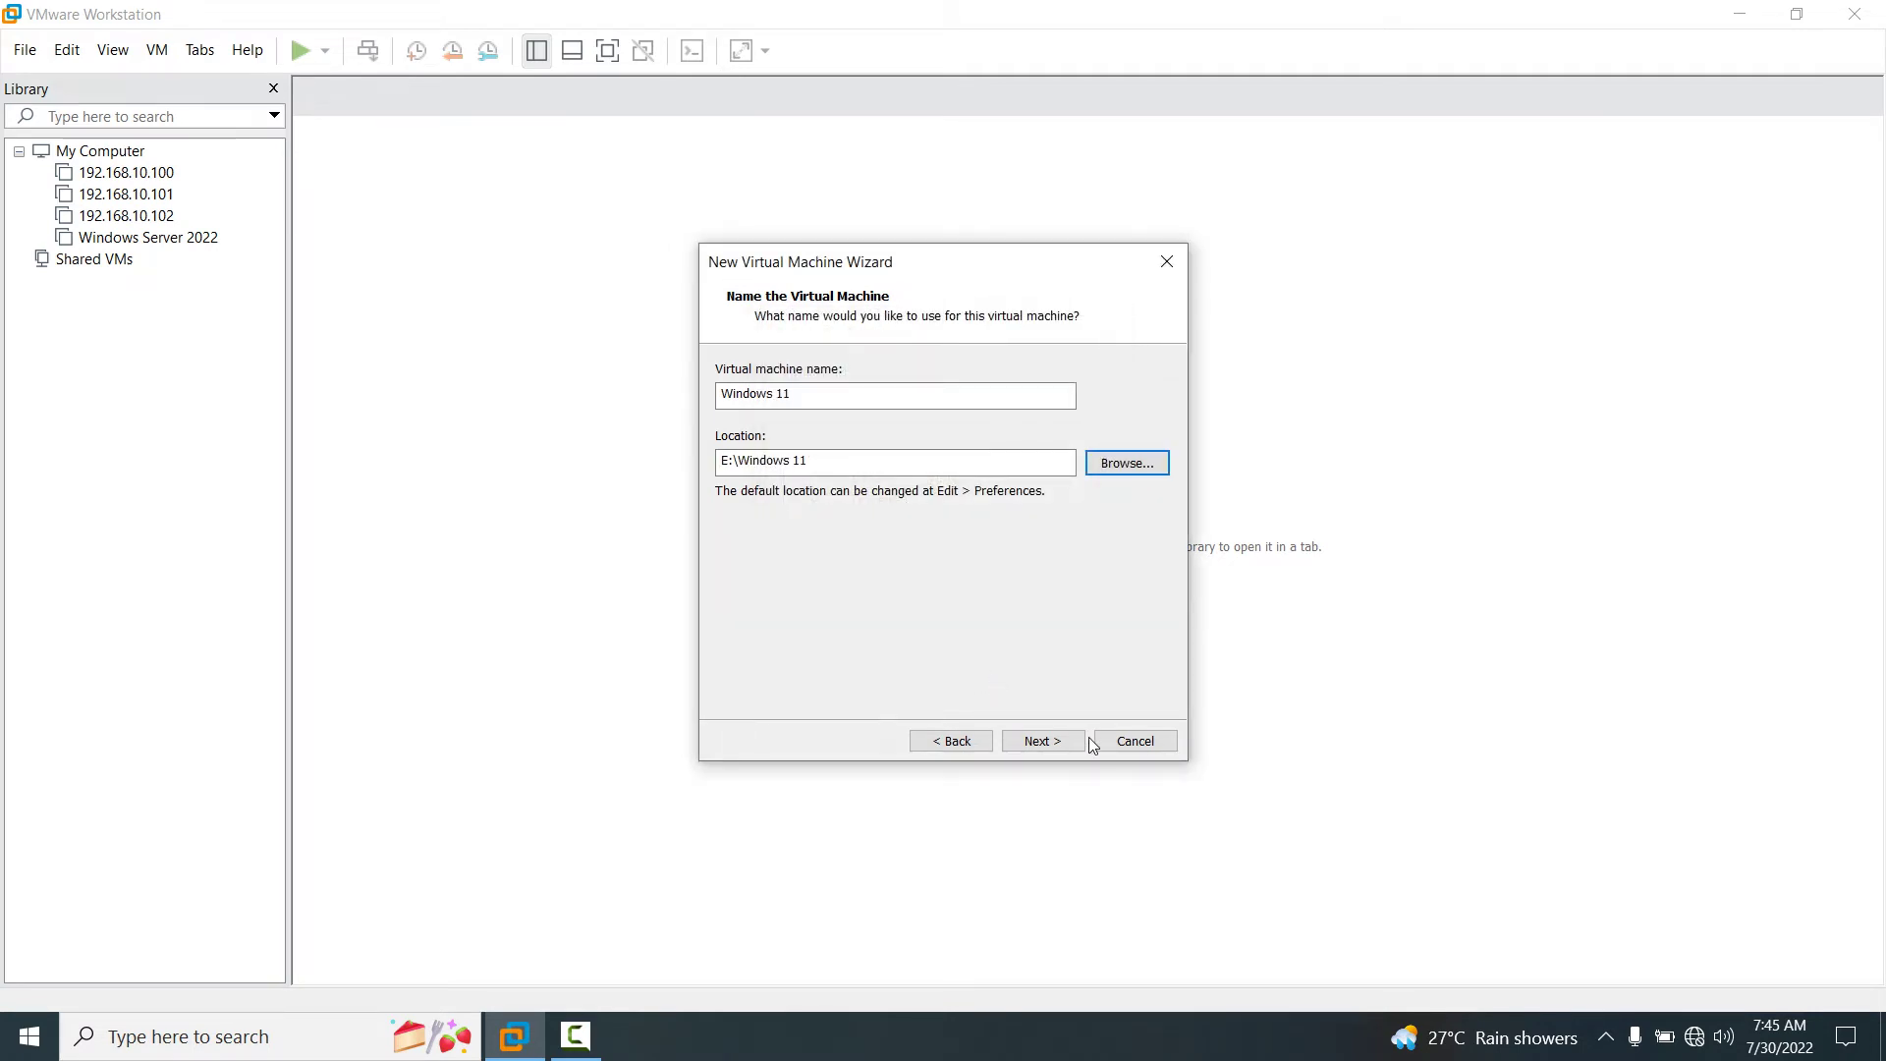
pyautogui.click(1041, 740)
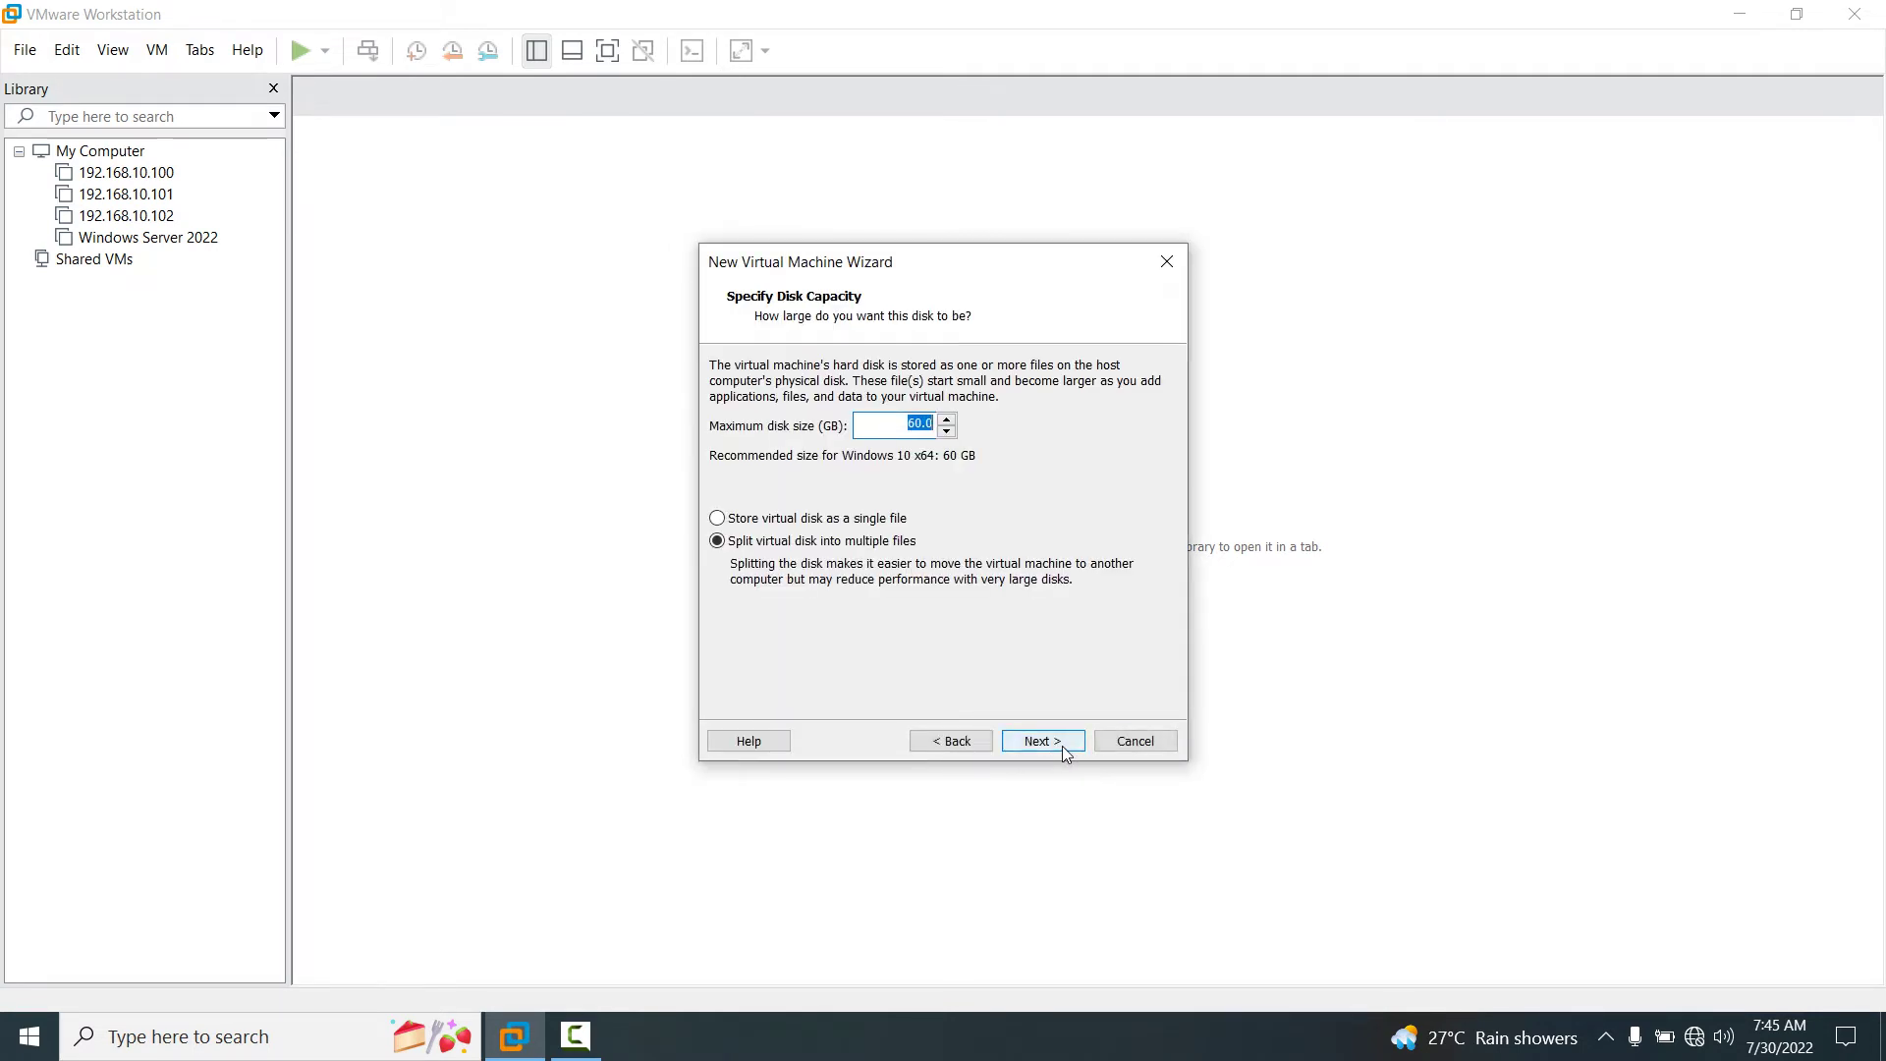
# Set the maximum disk size to 200 GB and finish creating the Windows 11 VM.
pyautogui.write('20')
pyautogui.click(1037, 744)
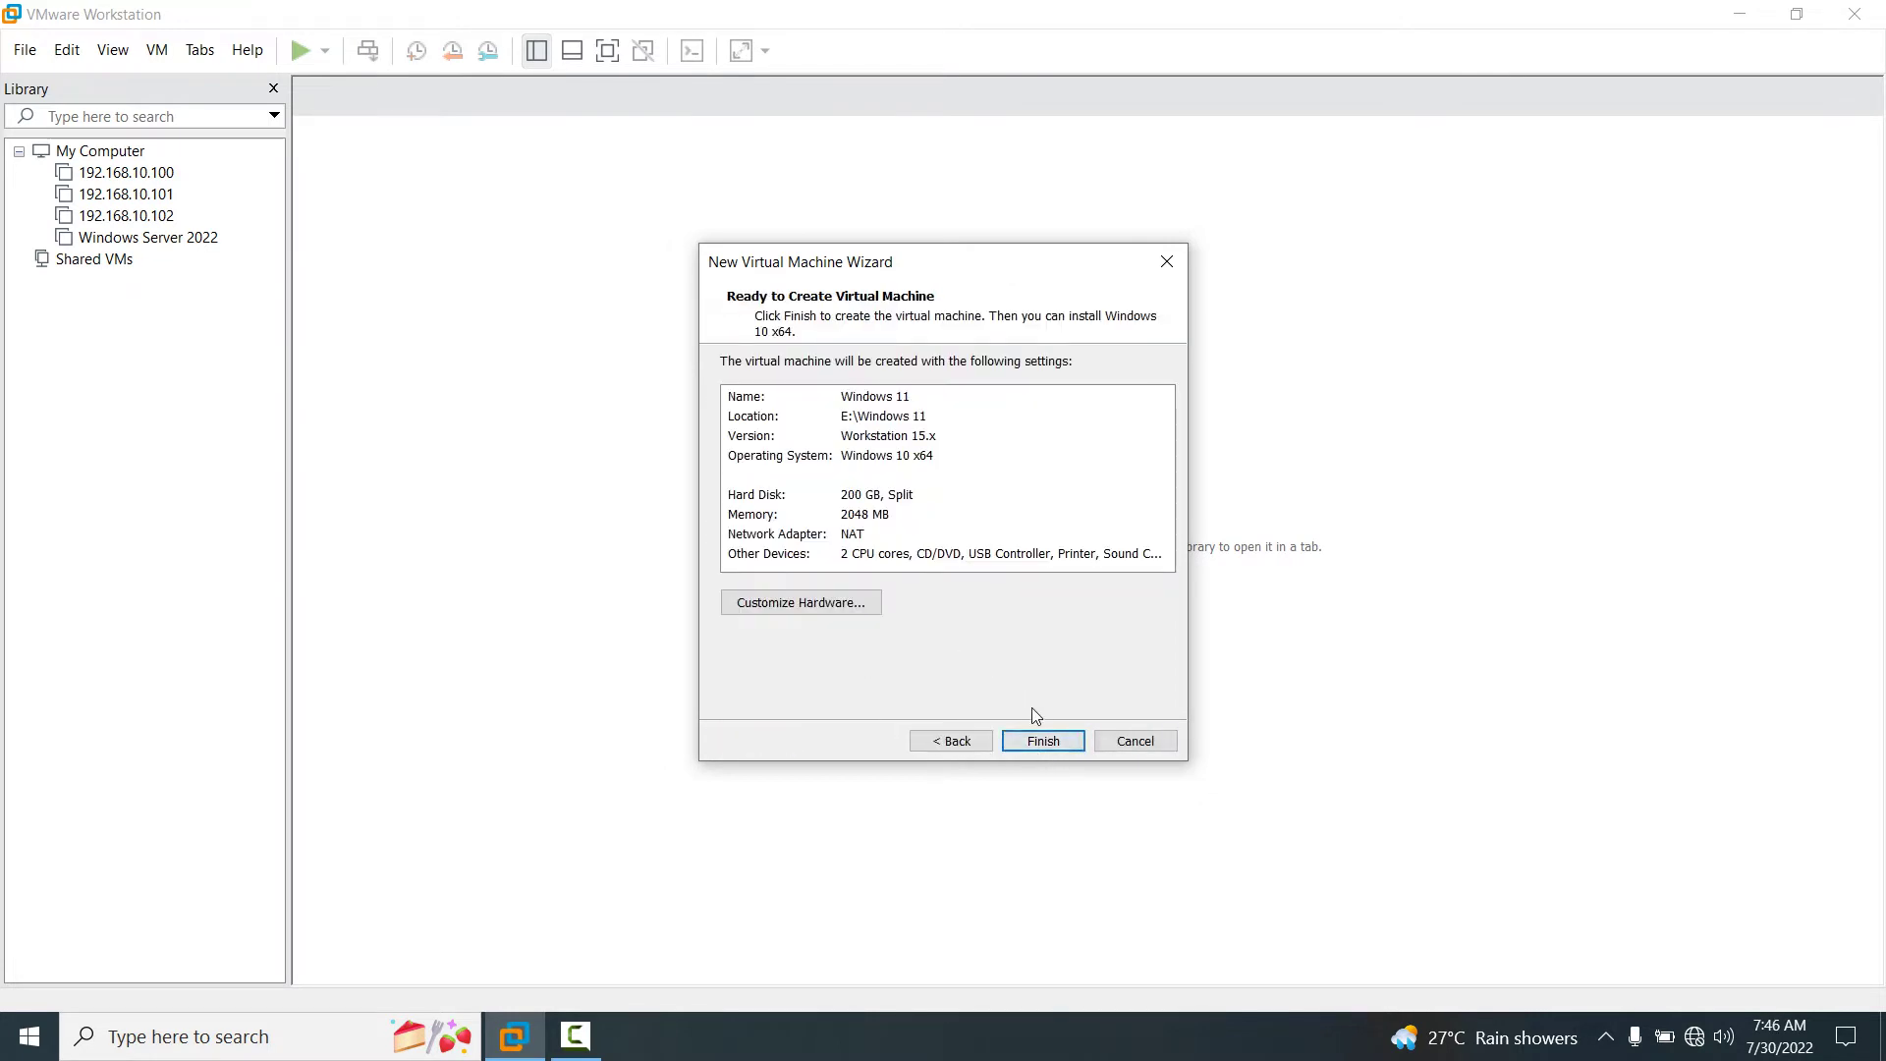
pyautogui.click(1058, 737)
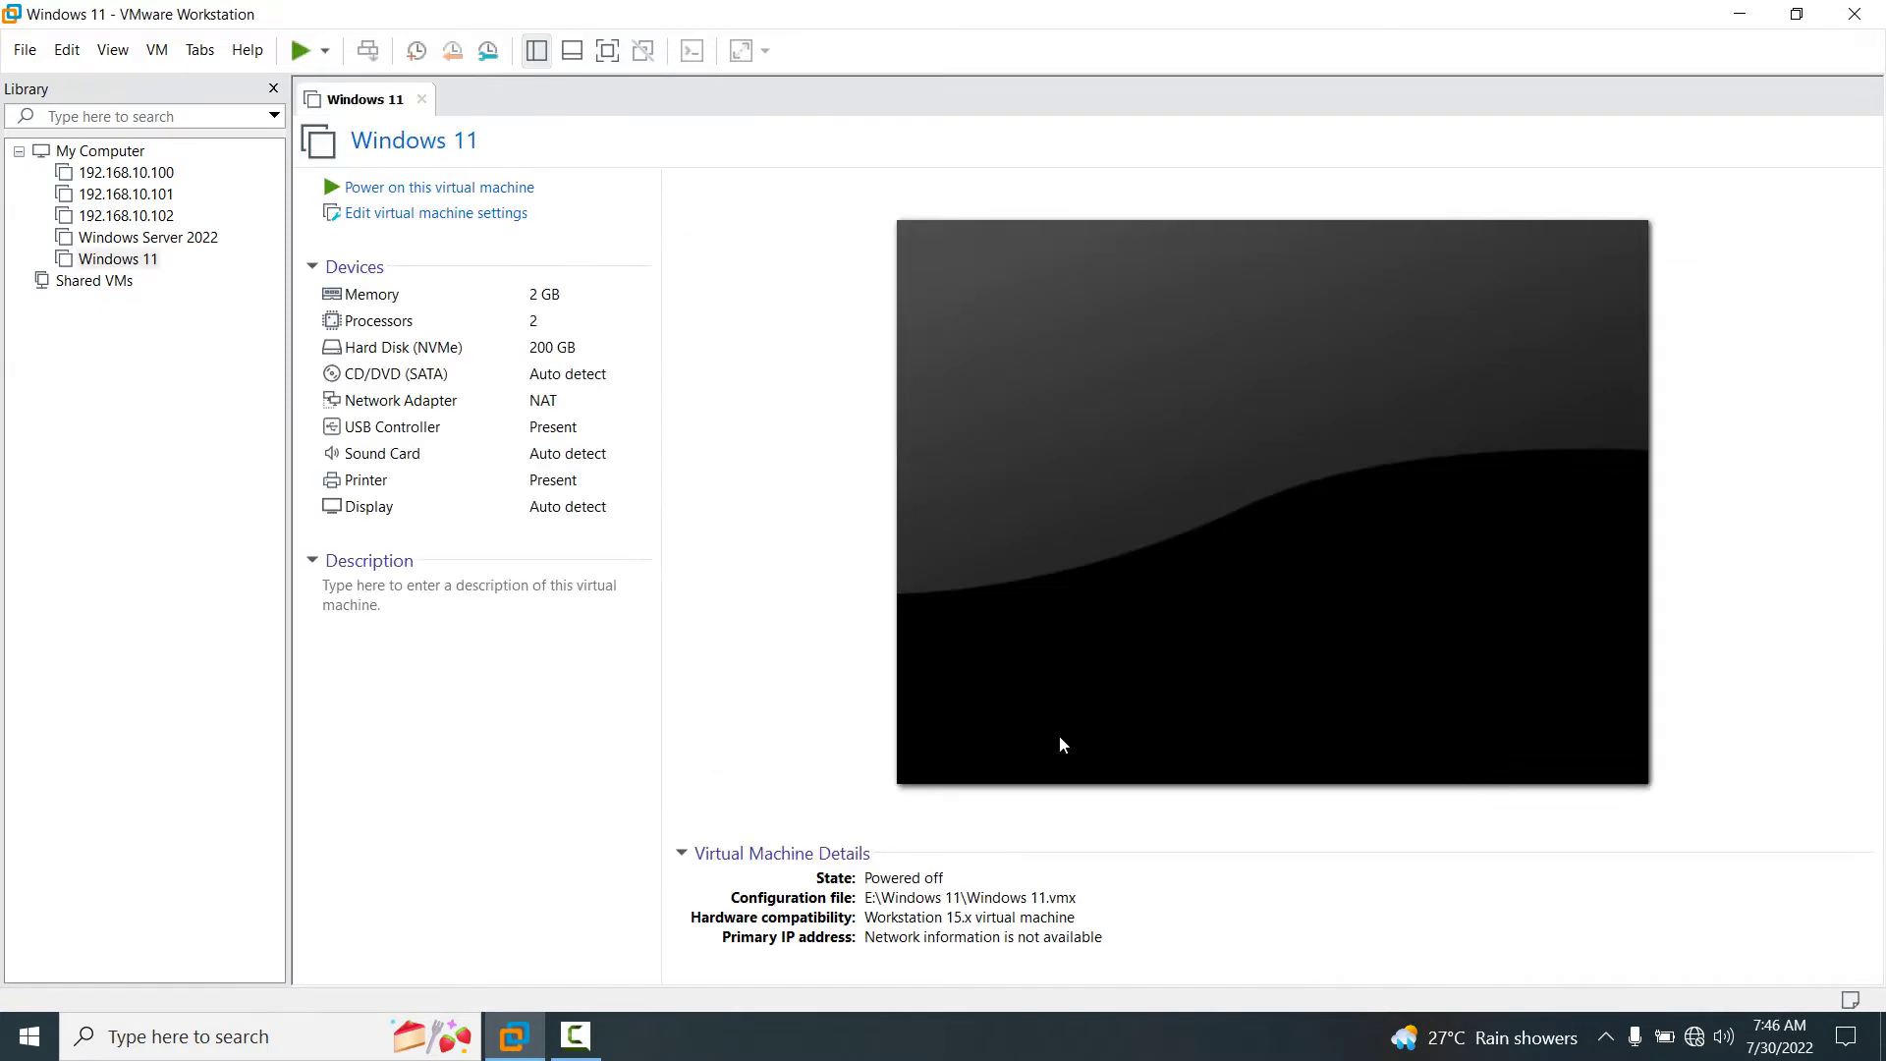
# Raise the Windows 11 VM's memory to 4 GB in its settings.
pyautogui.click(485, 213)
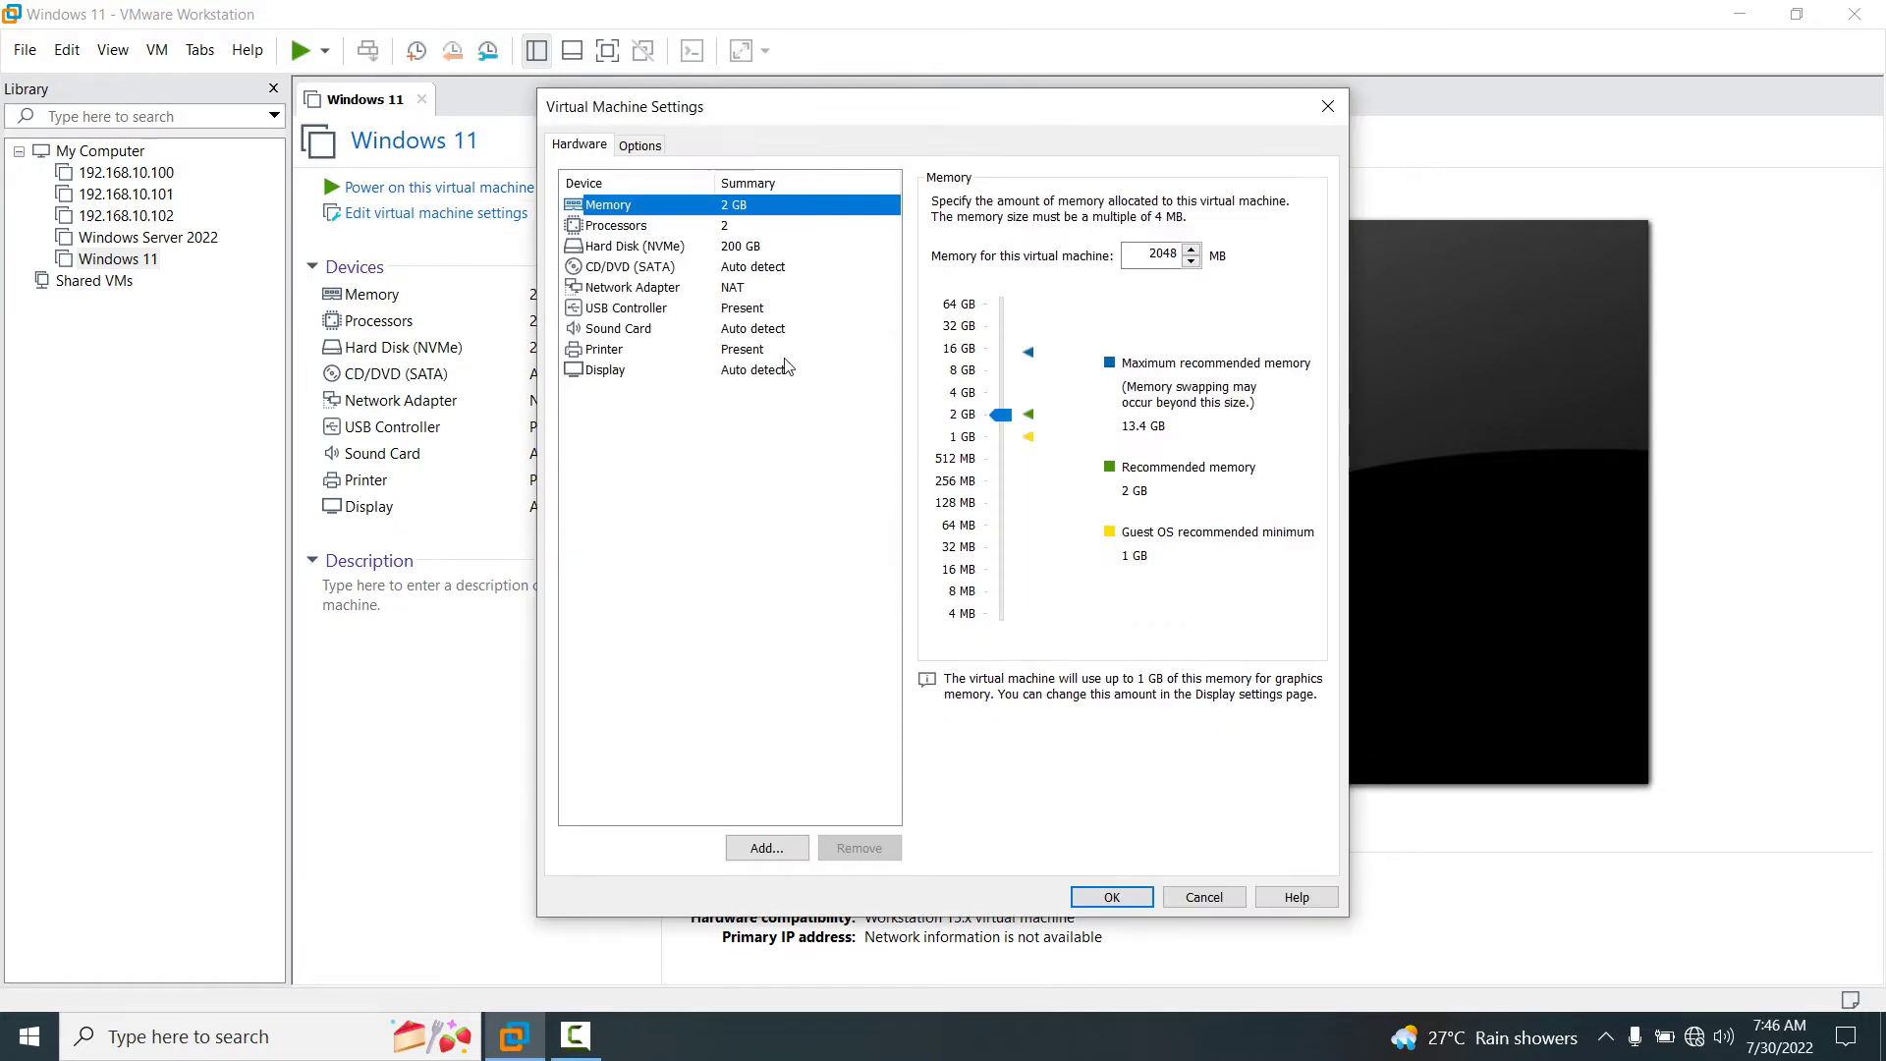
pyautogui.click(1001, 418)
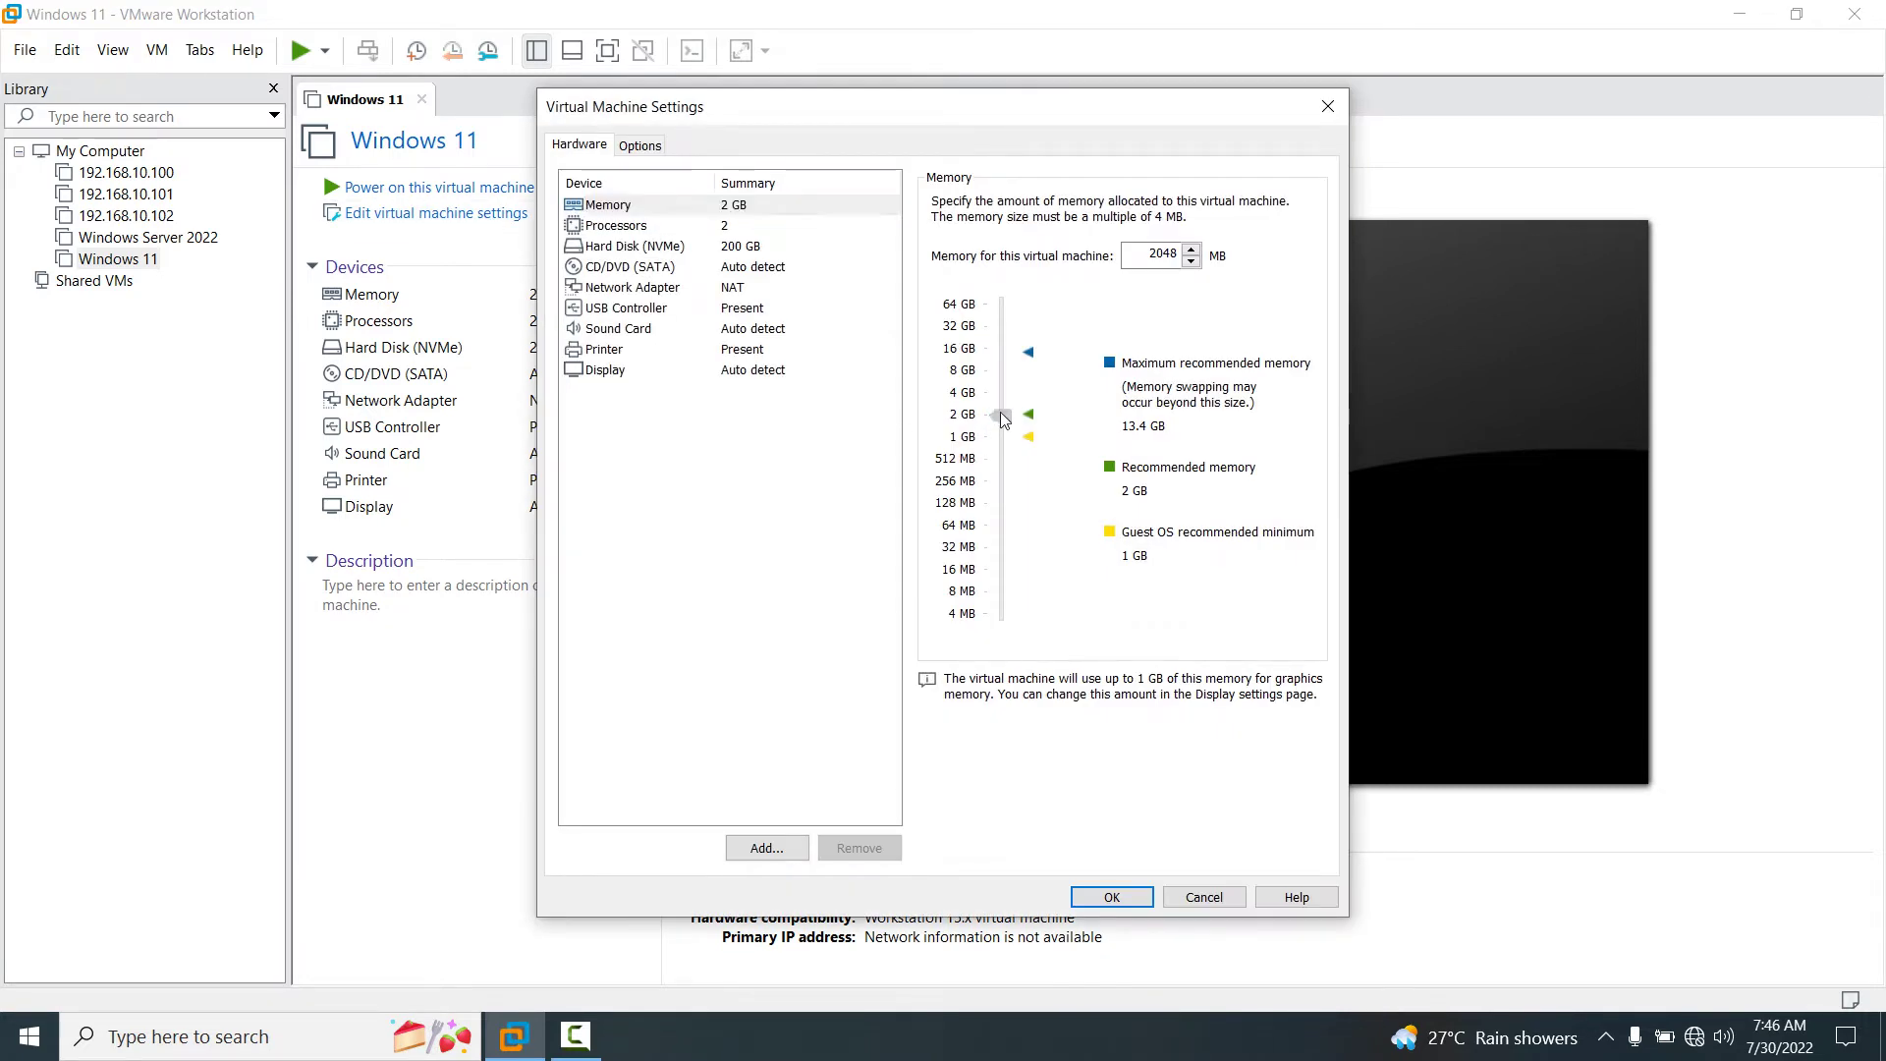
pyautogui.moveTo(1002, 417); pyautogui.dragTo(1002, 397)
# Switch the CD/DVD (SATA) drive to use an ISO image file and browse for it.
pyautogui.click(621, 226)
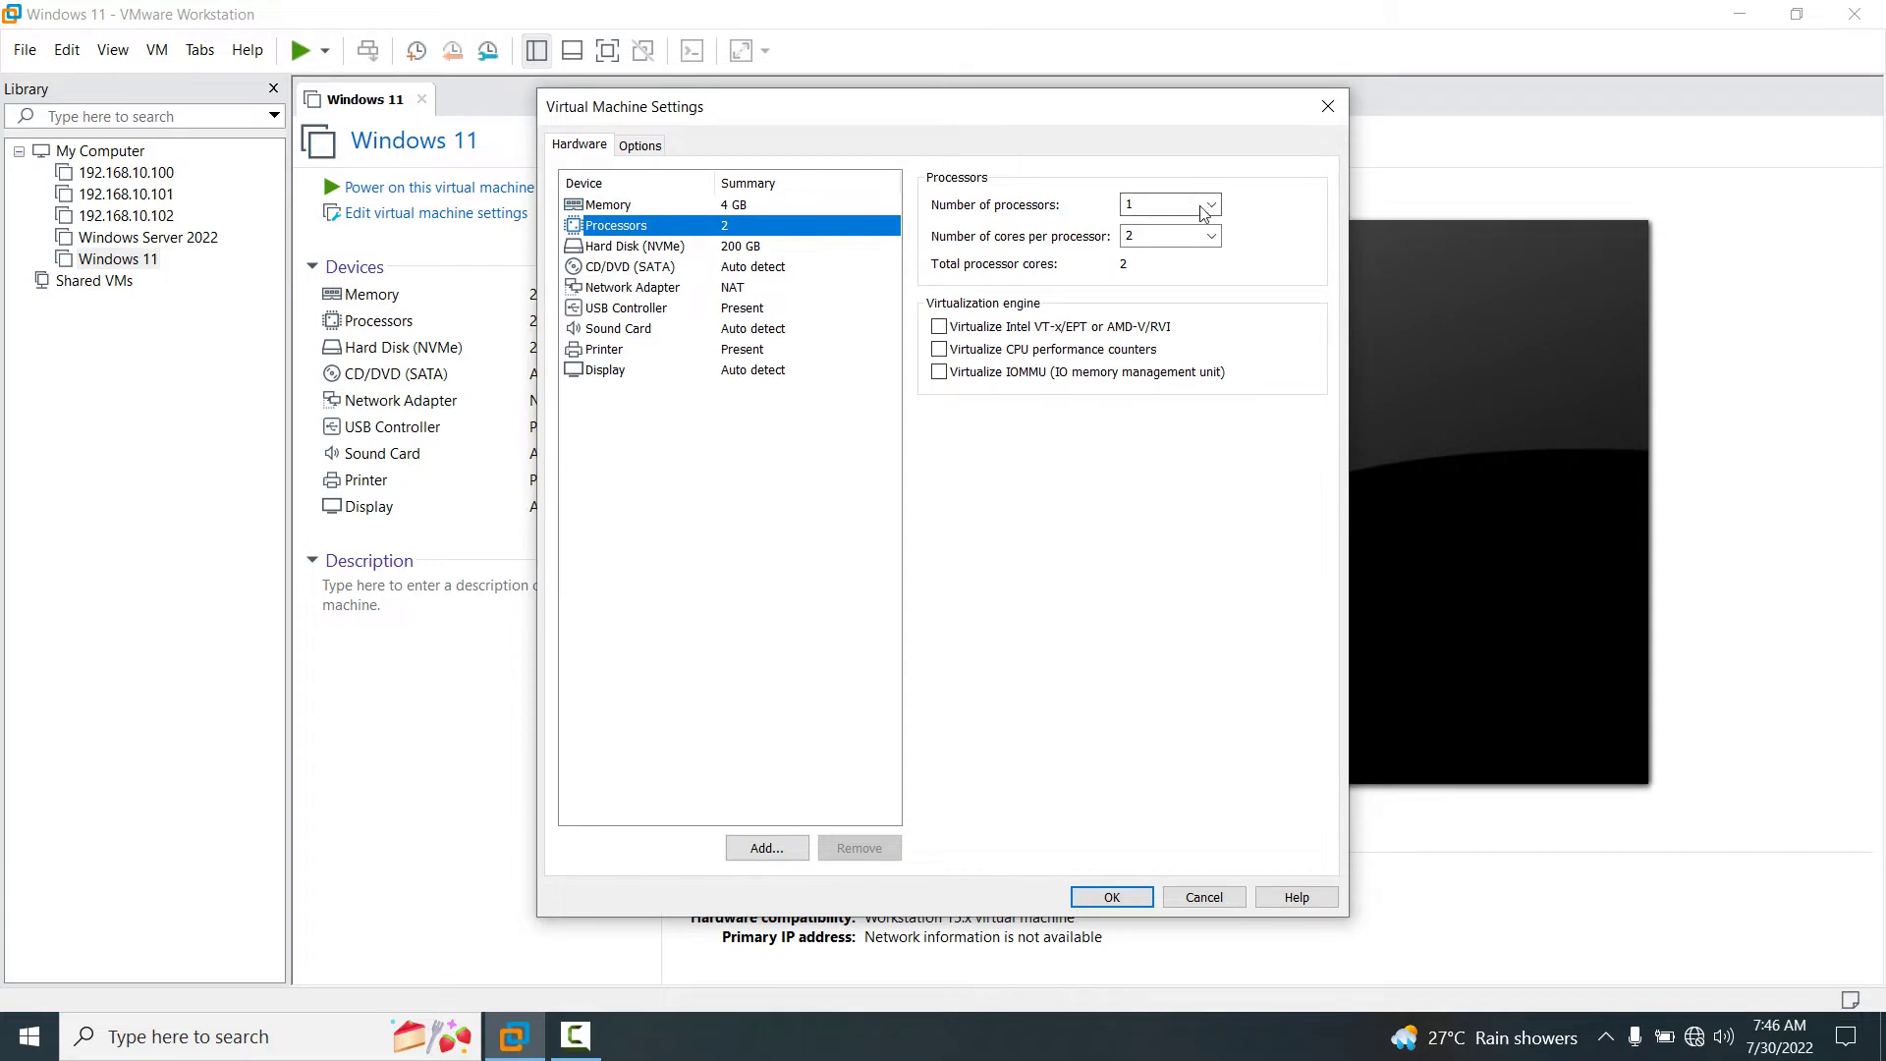
pyautogui.click(619, 272)
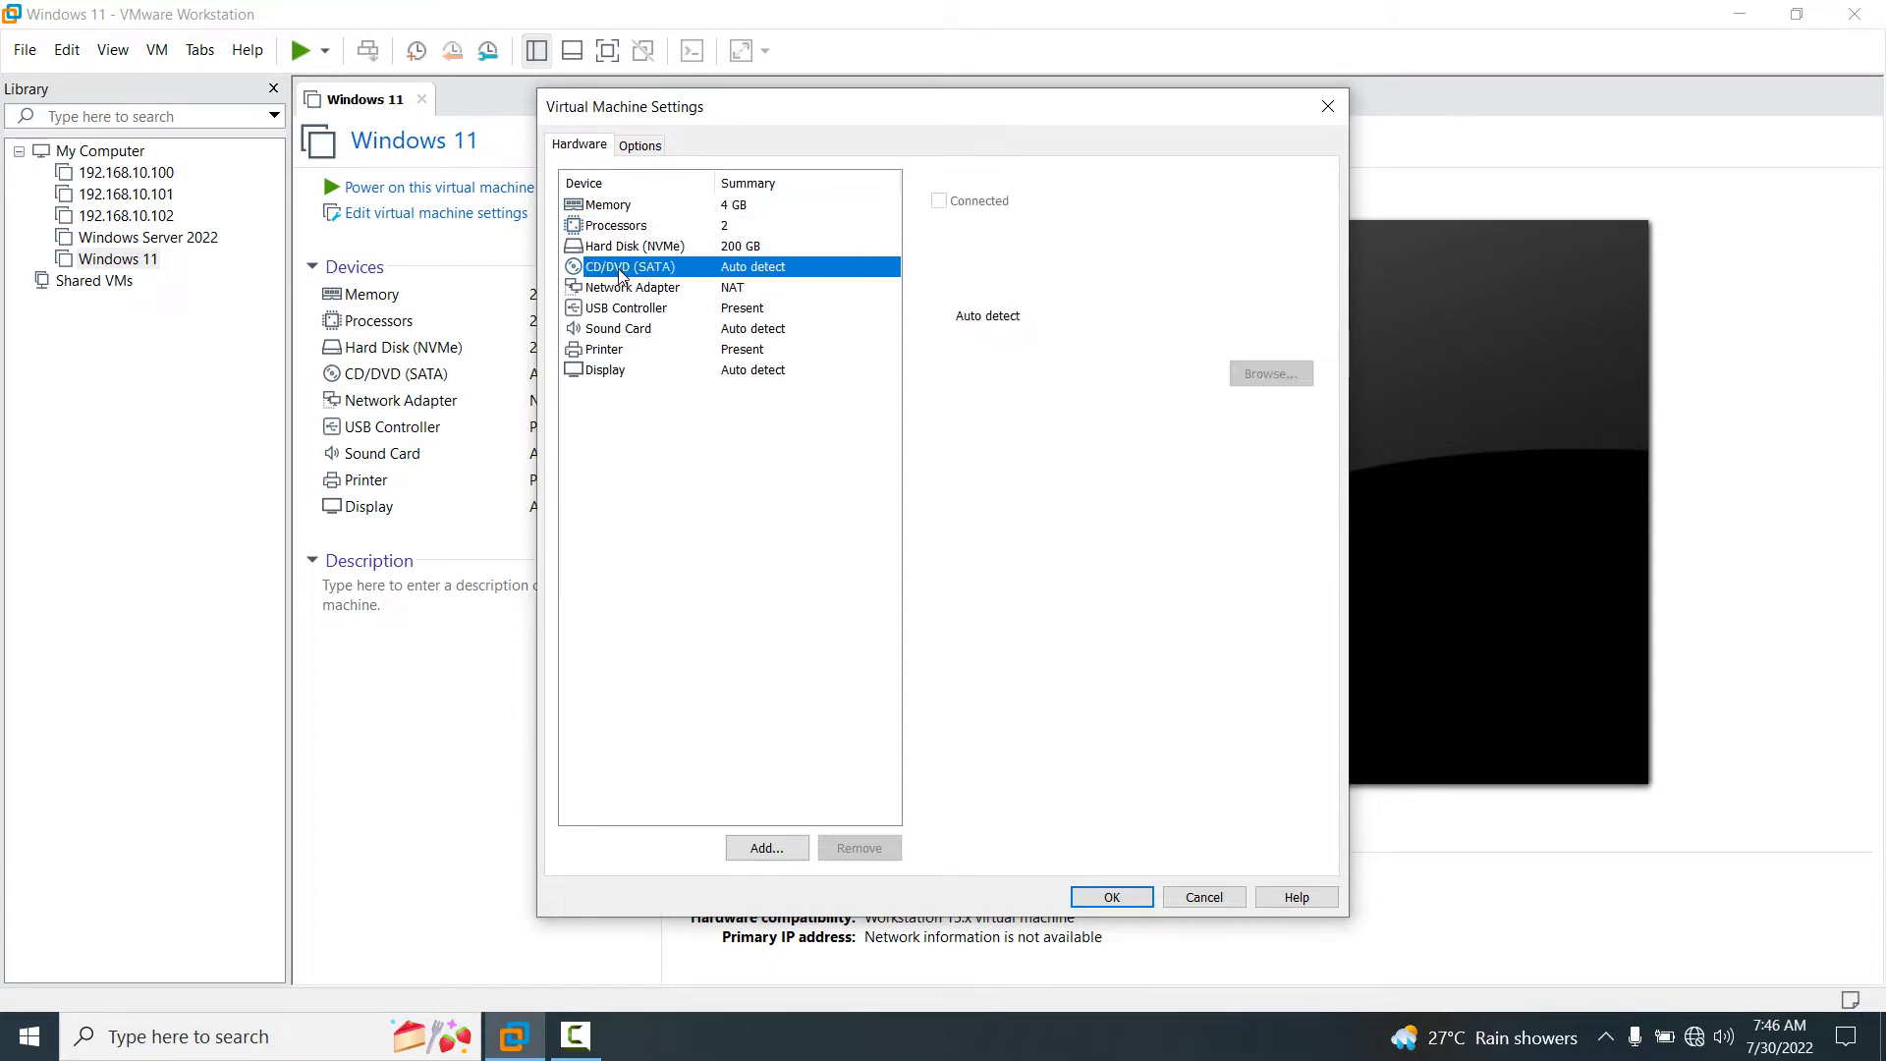
pyautogui.click(939, 343)
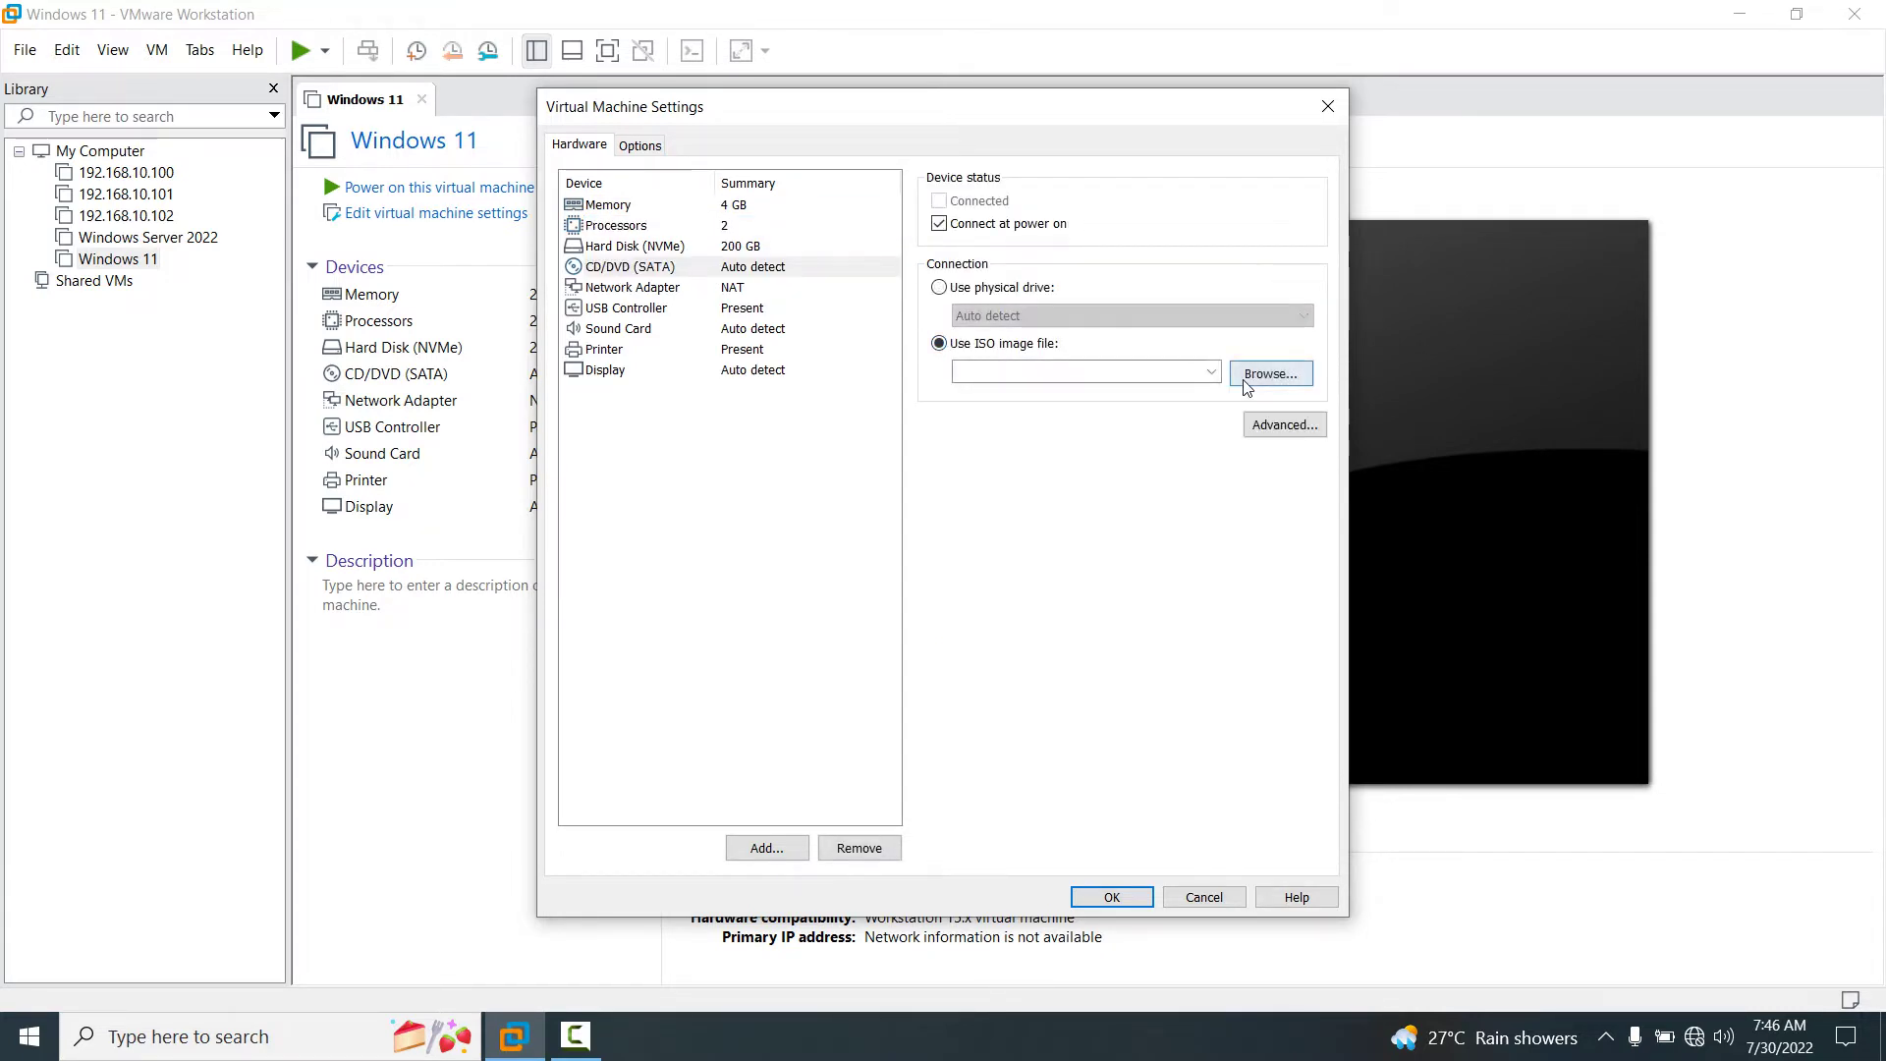
pyautogui.click(1285, 384)
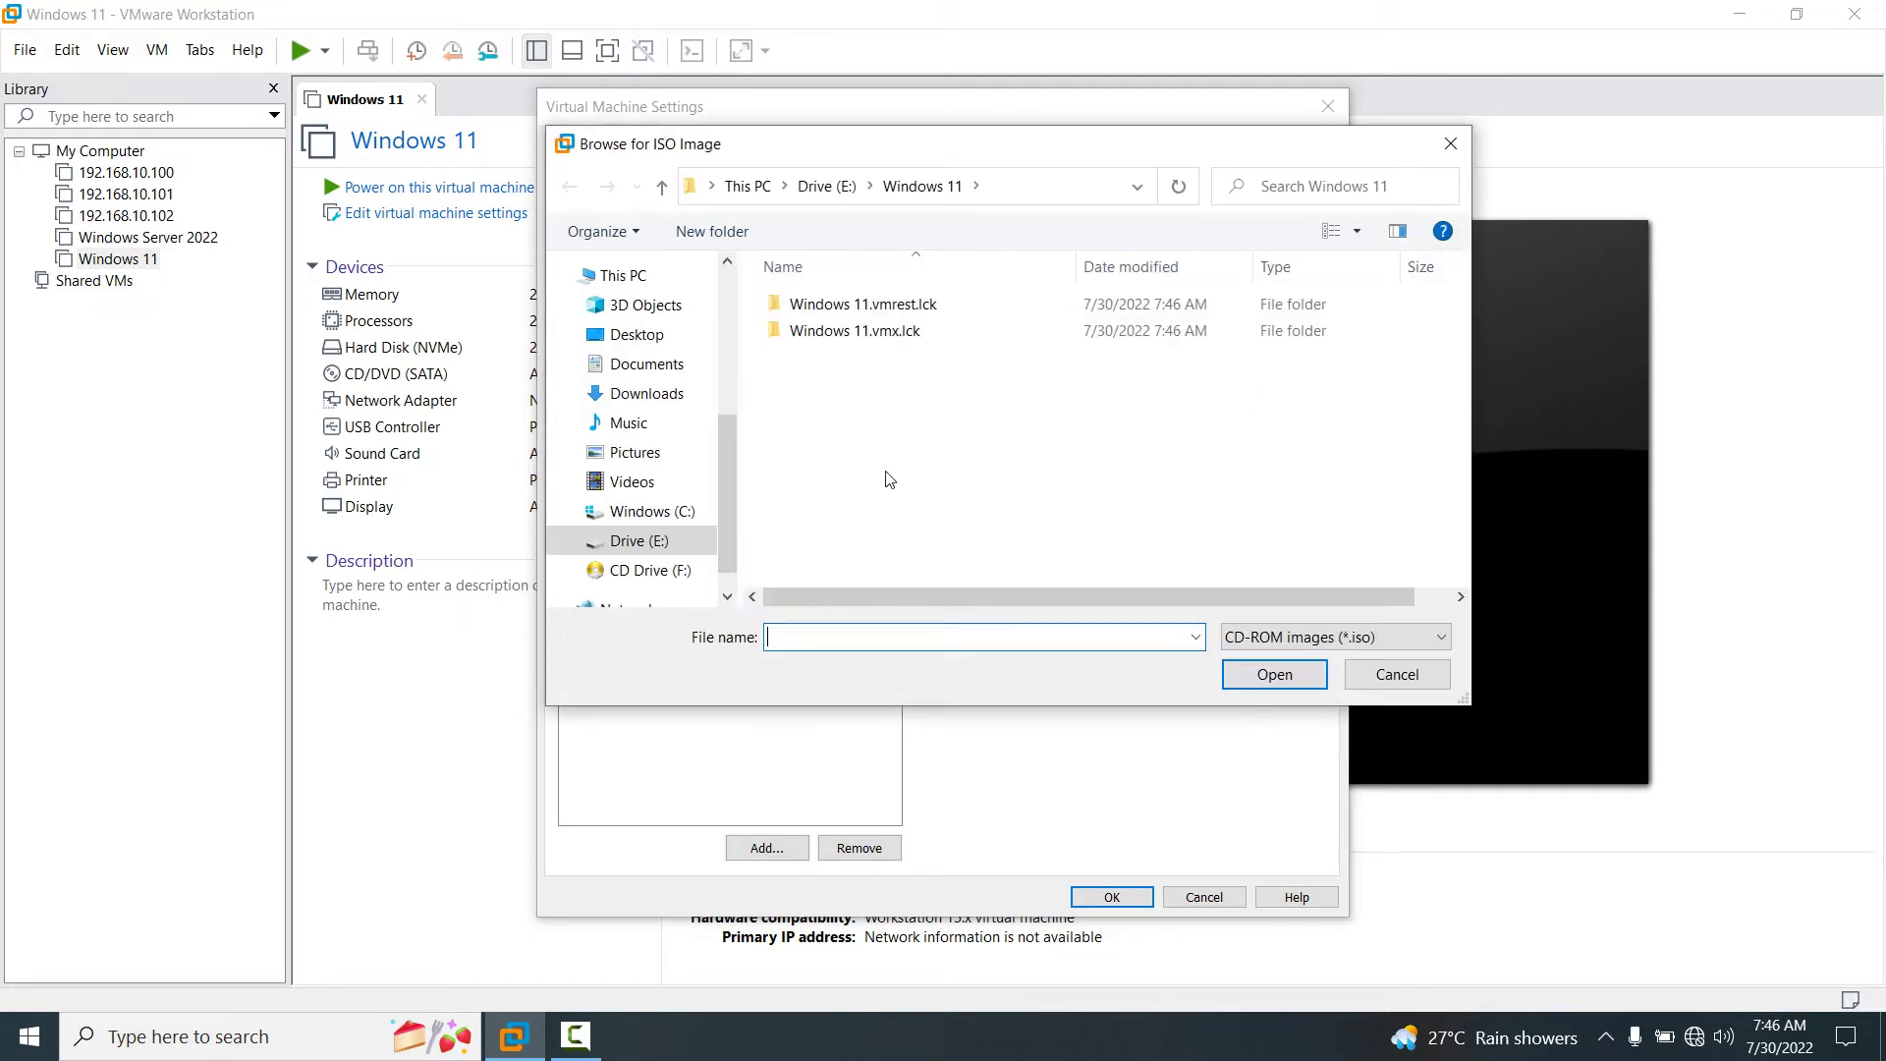
# Choose Win11.iso from C:\ISO-\windows 11\windows 11 as the disc image.
pyautogui.click(650, 512)
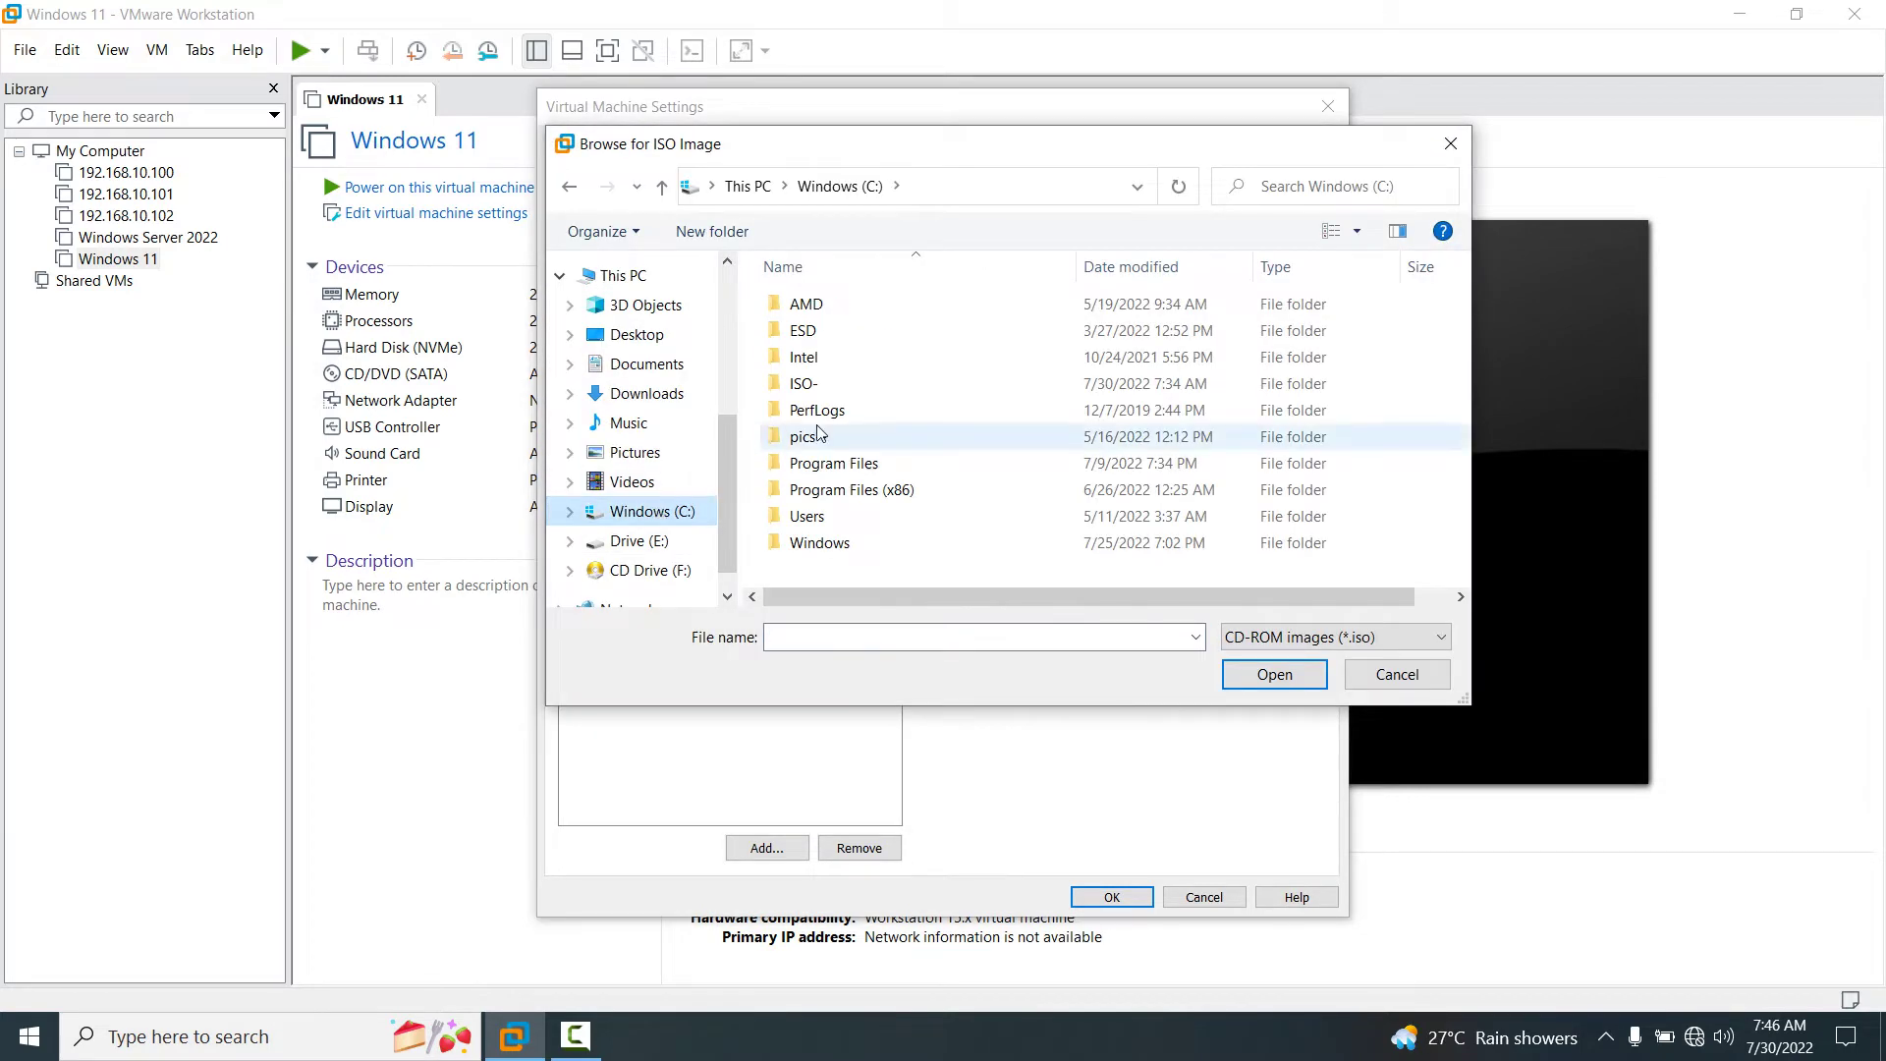
pyautogui.doubleClick(805, 384)
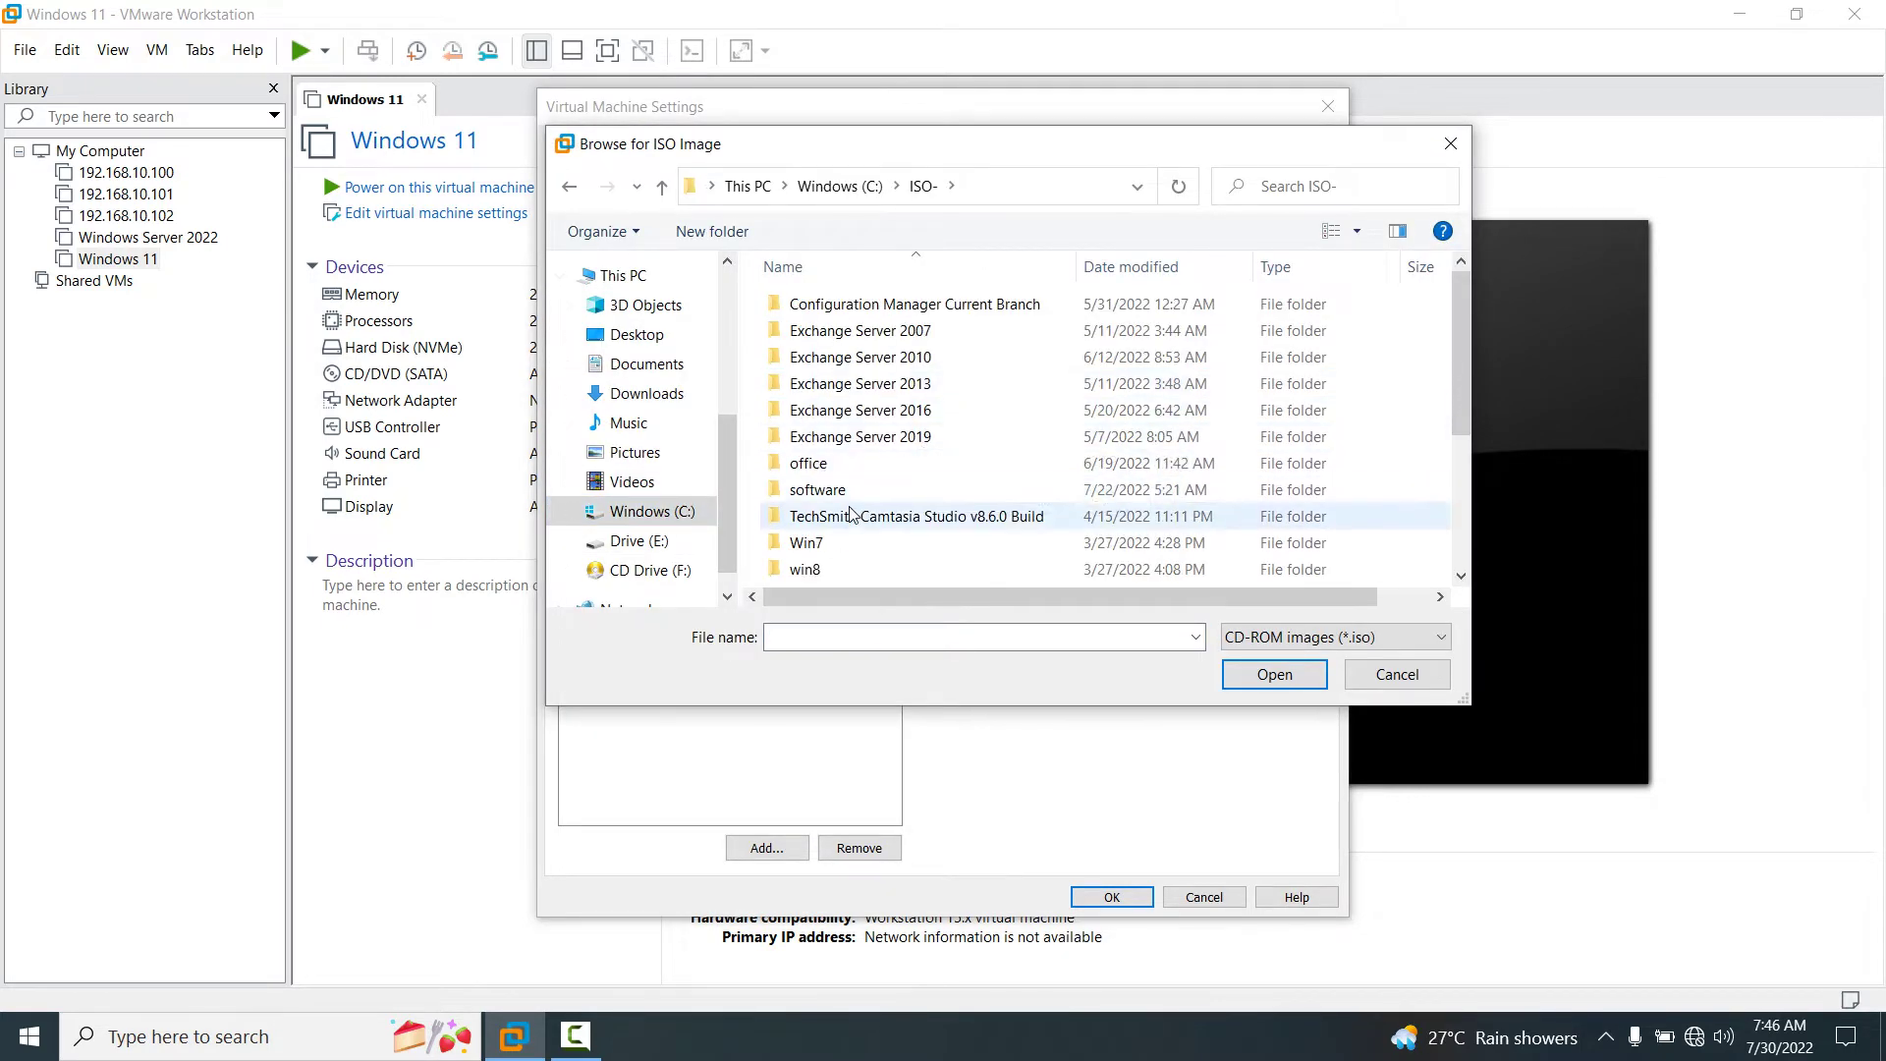
pyautogui.click(850, 516)
pyautogui.press('Down')
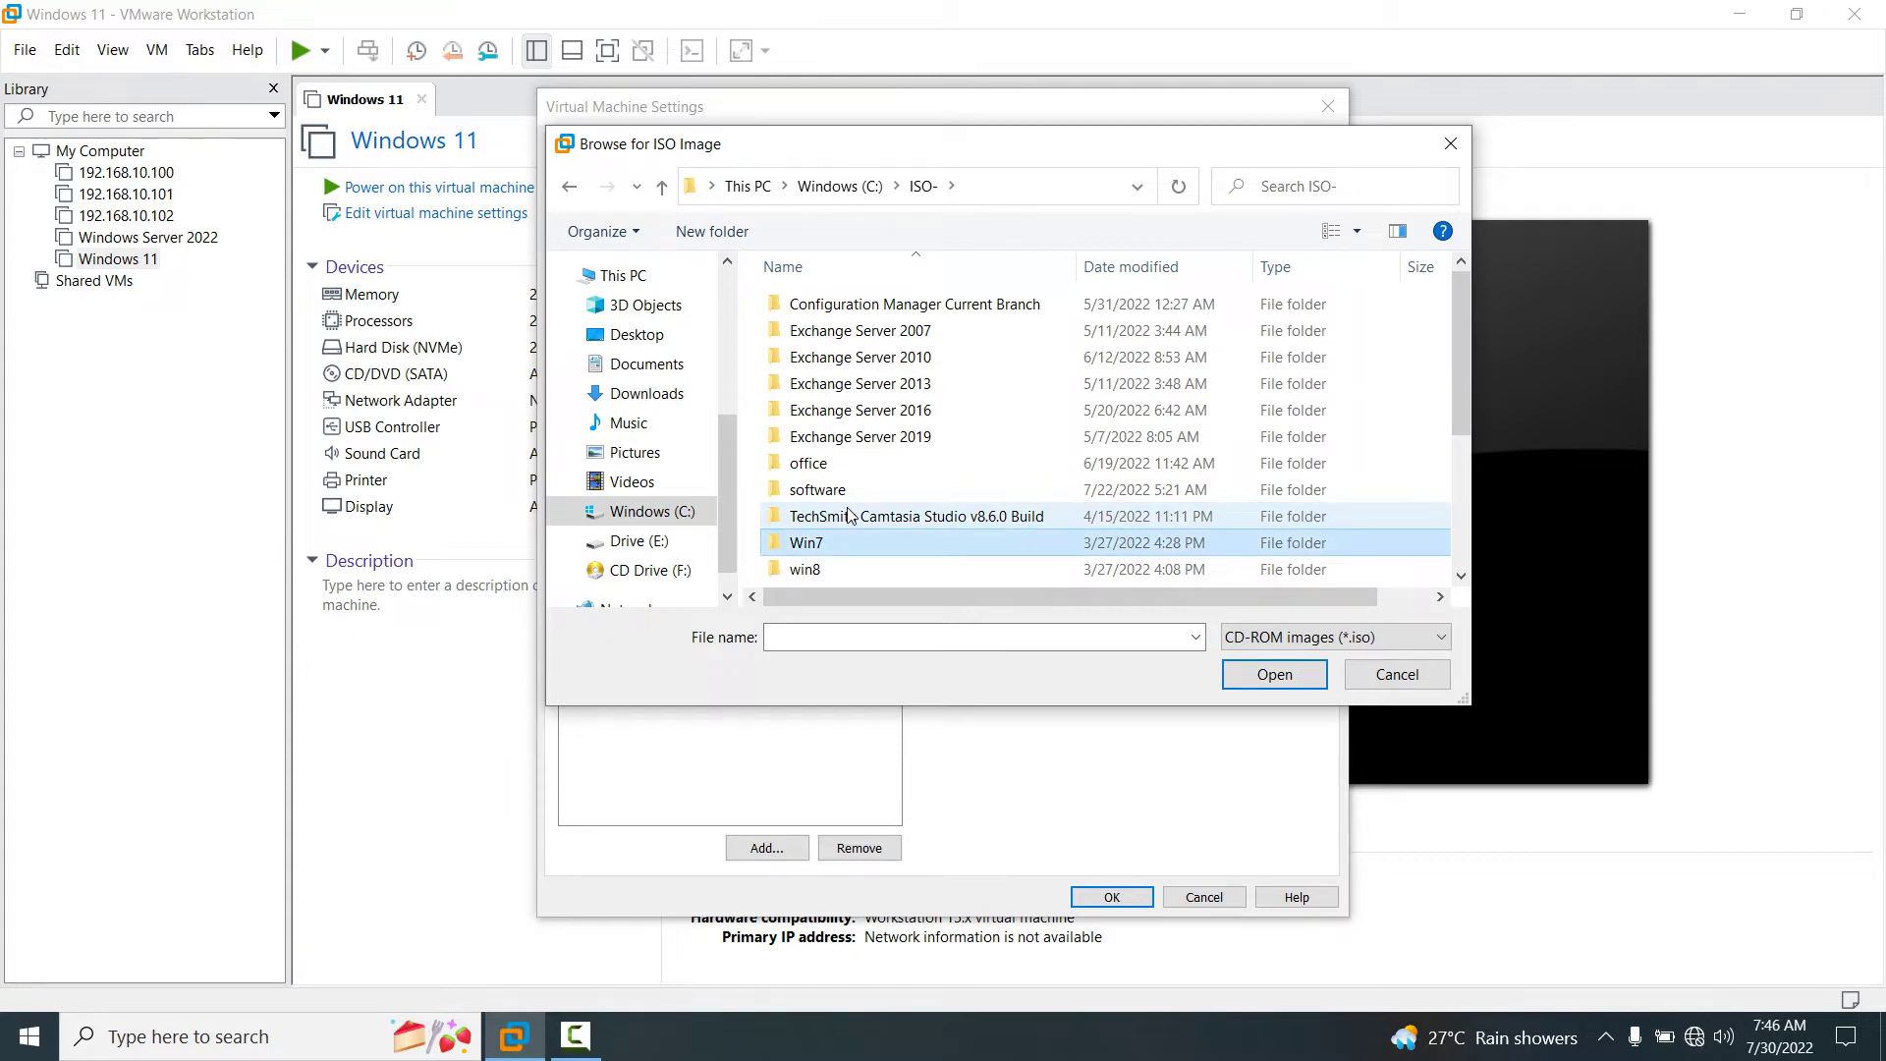
pyautogui.press('Down')
pyautogui.press('Down')
pyautogui.press('Down')
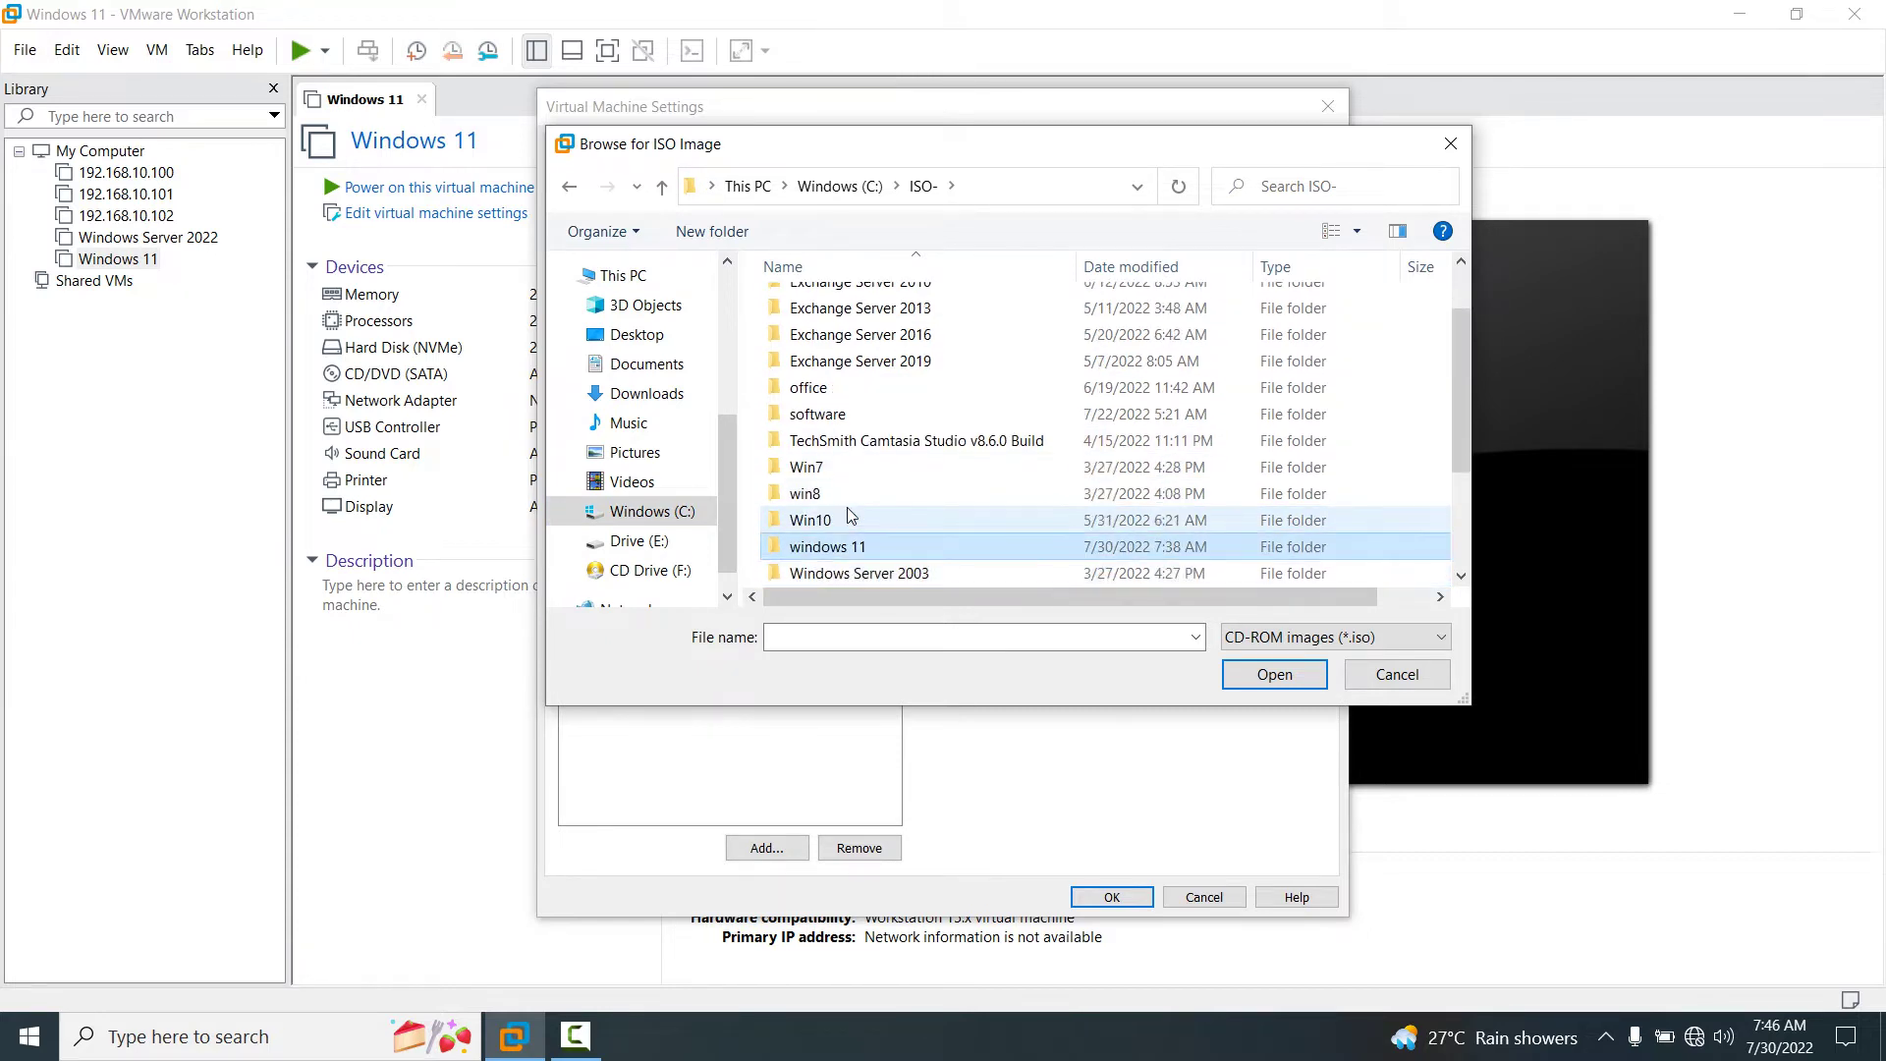
pyautogui.press('Return')
pyautogui.press('Down')
pyautogui.press('Return')
pyautogui.press('Down')
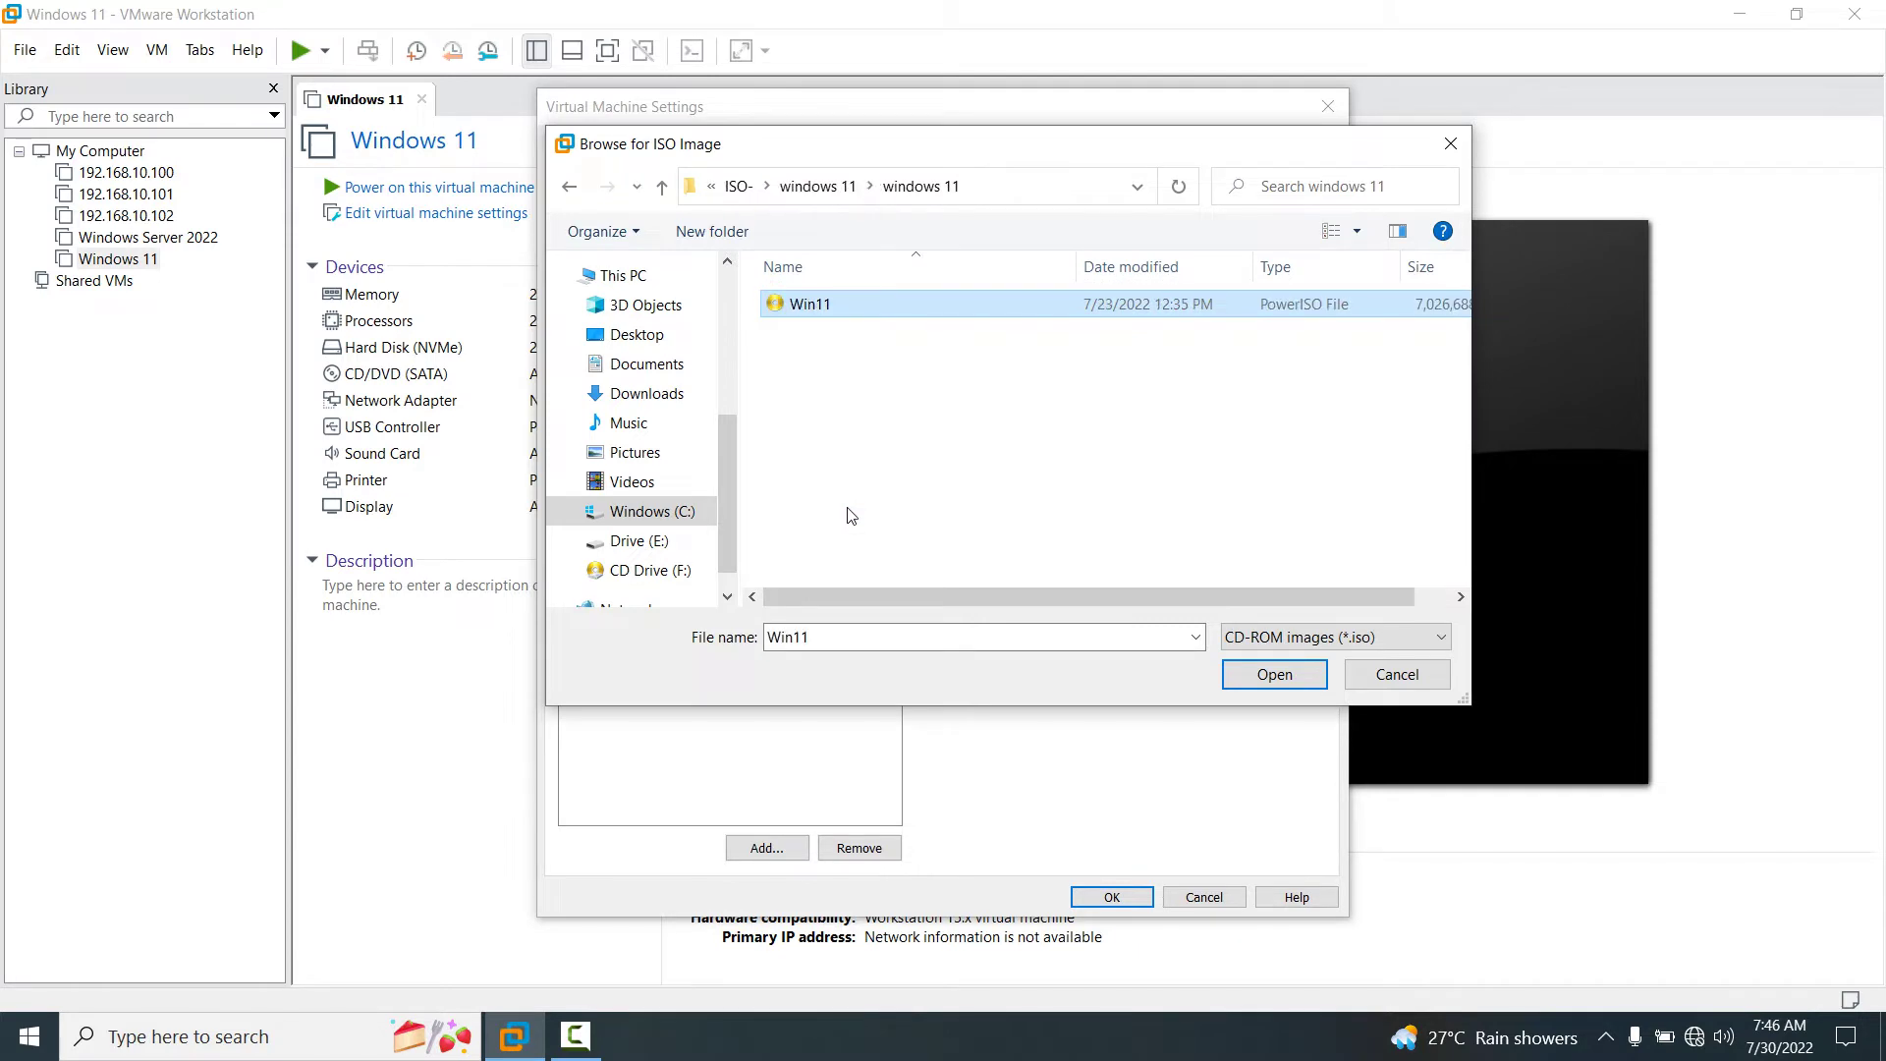
pyautogui.press('Return')
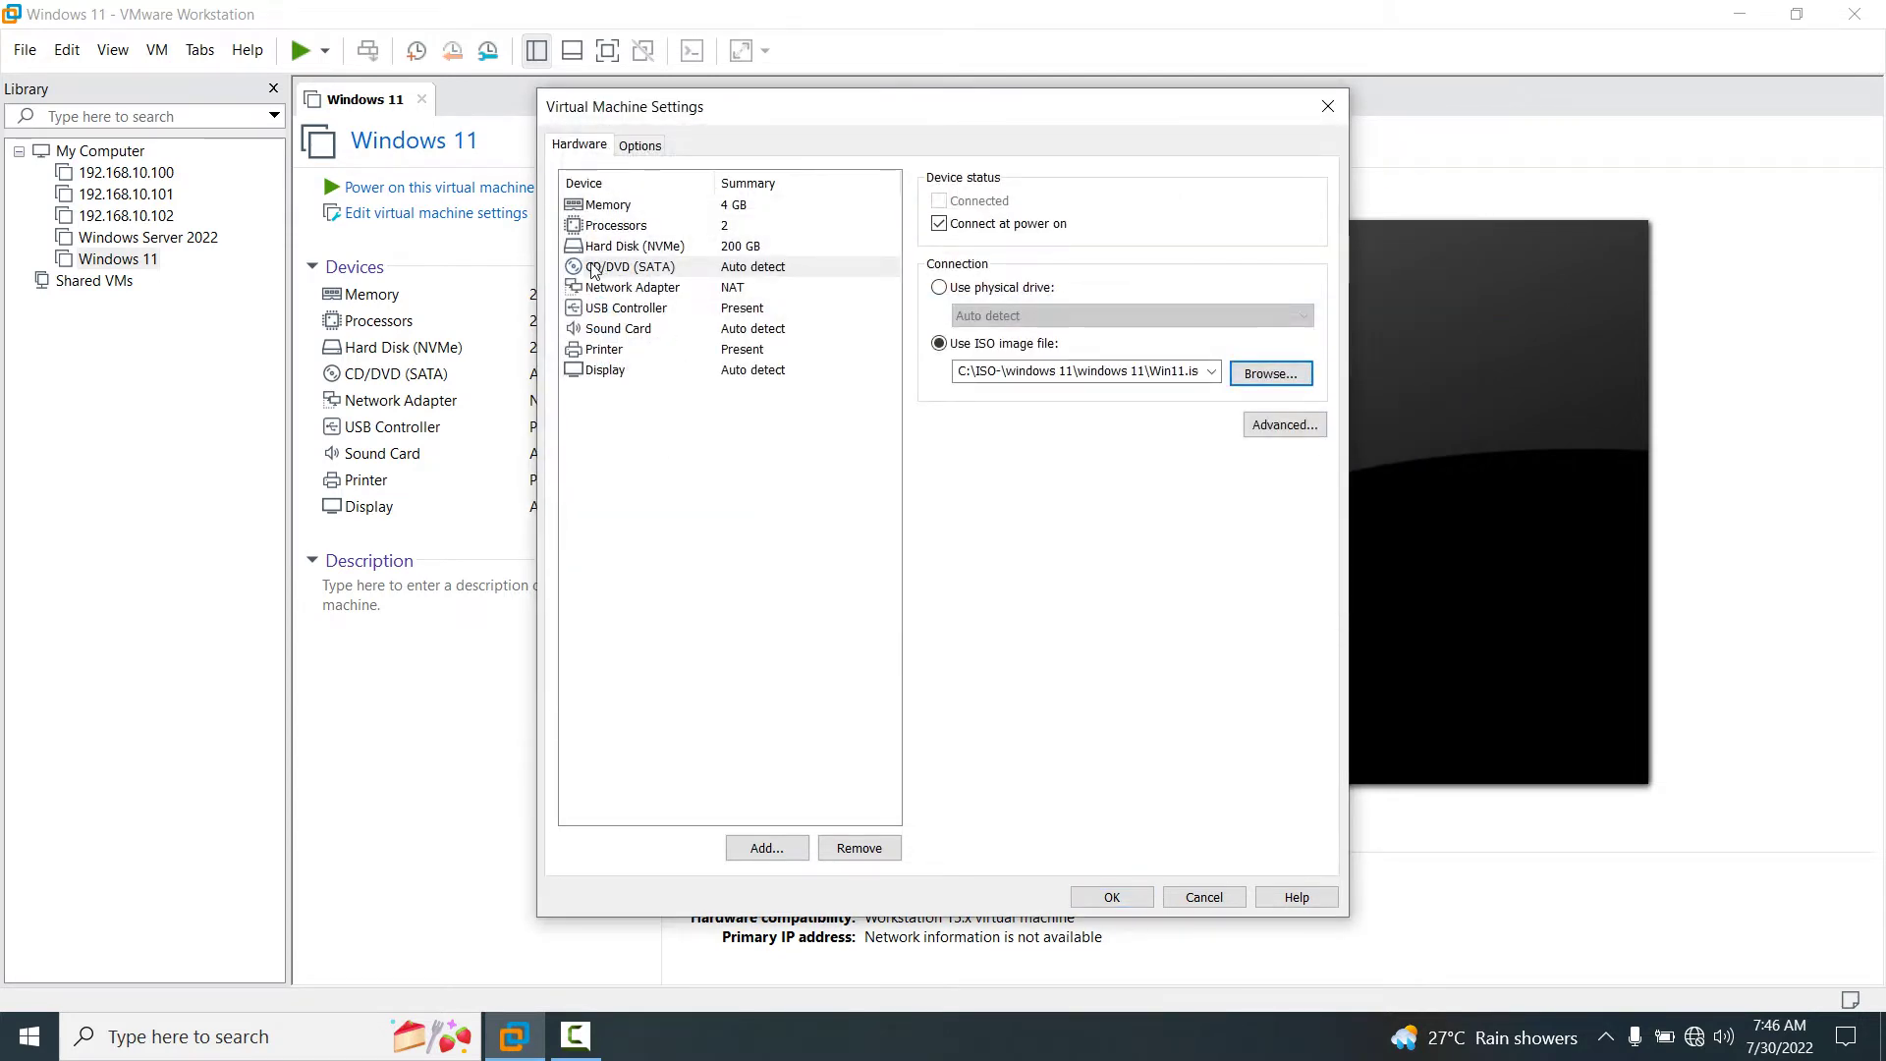
# Set the network adapter to Bridged and uncheck Accelerate 3D graphics.
pyautogui.click(587, 290)
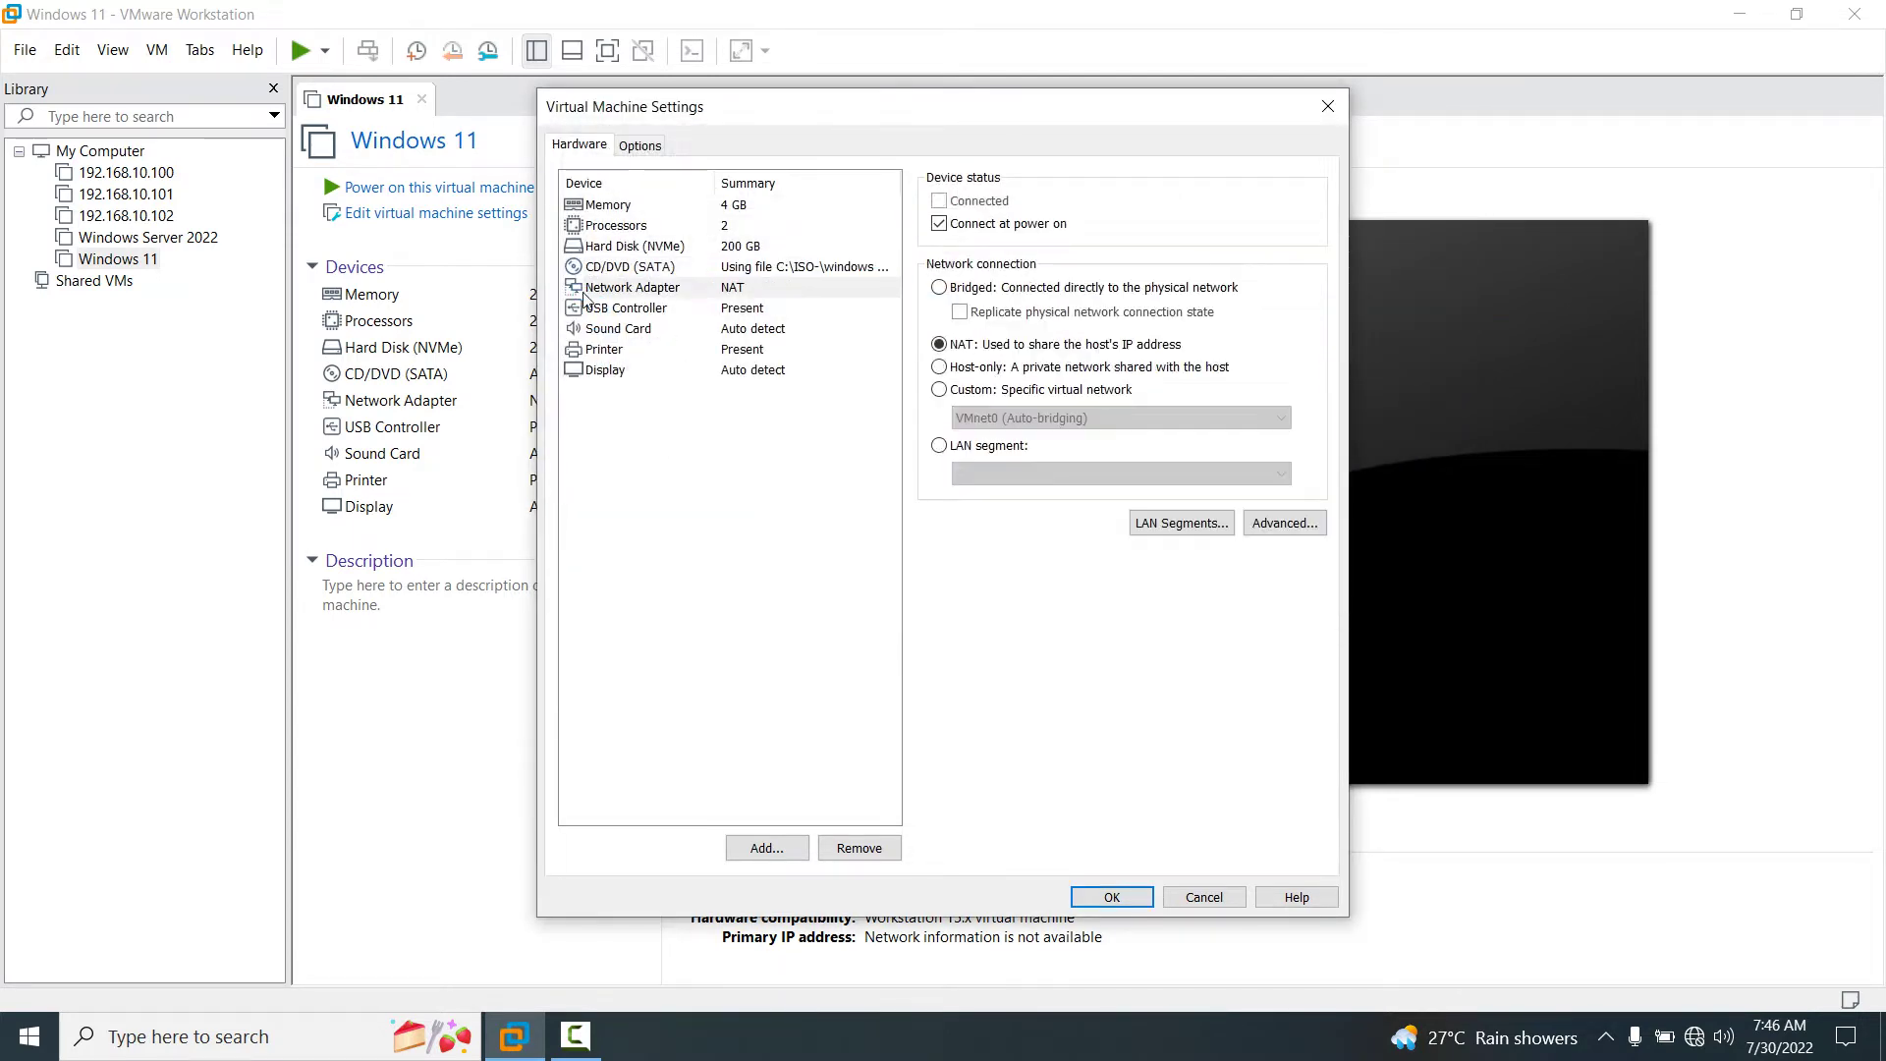
pyautogui.click(939, 289)
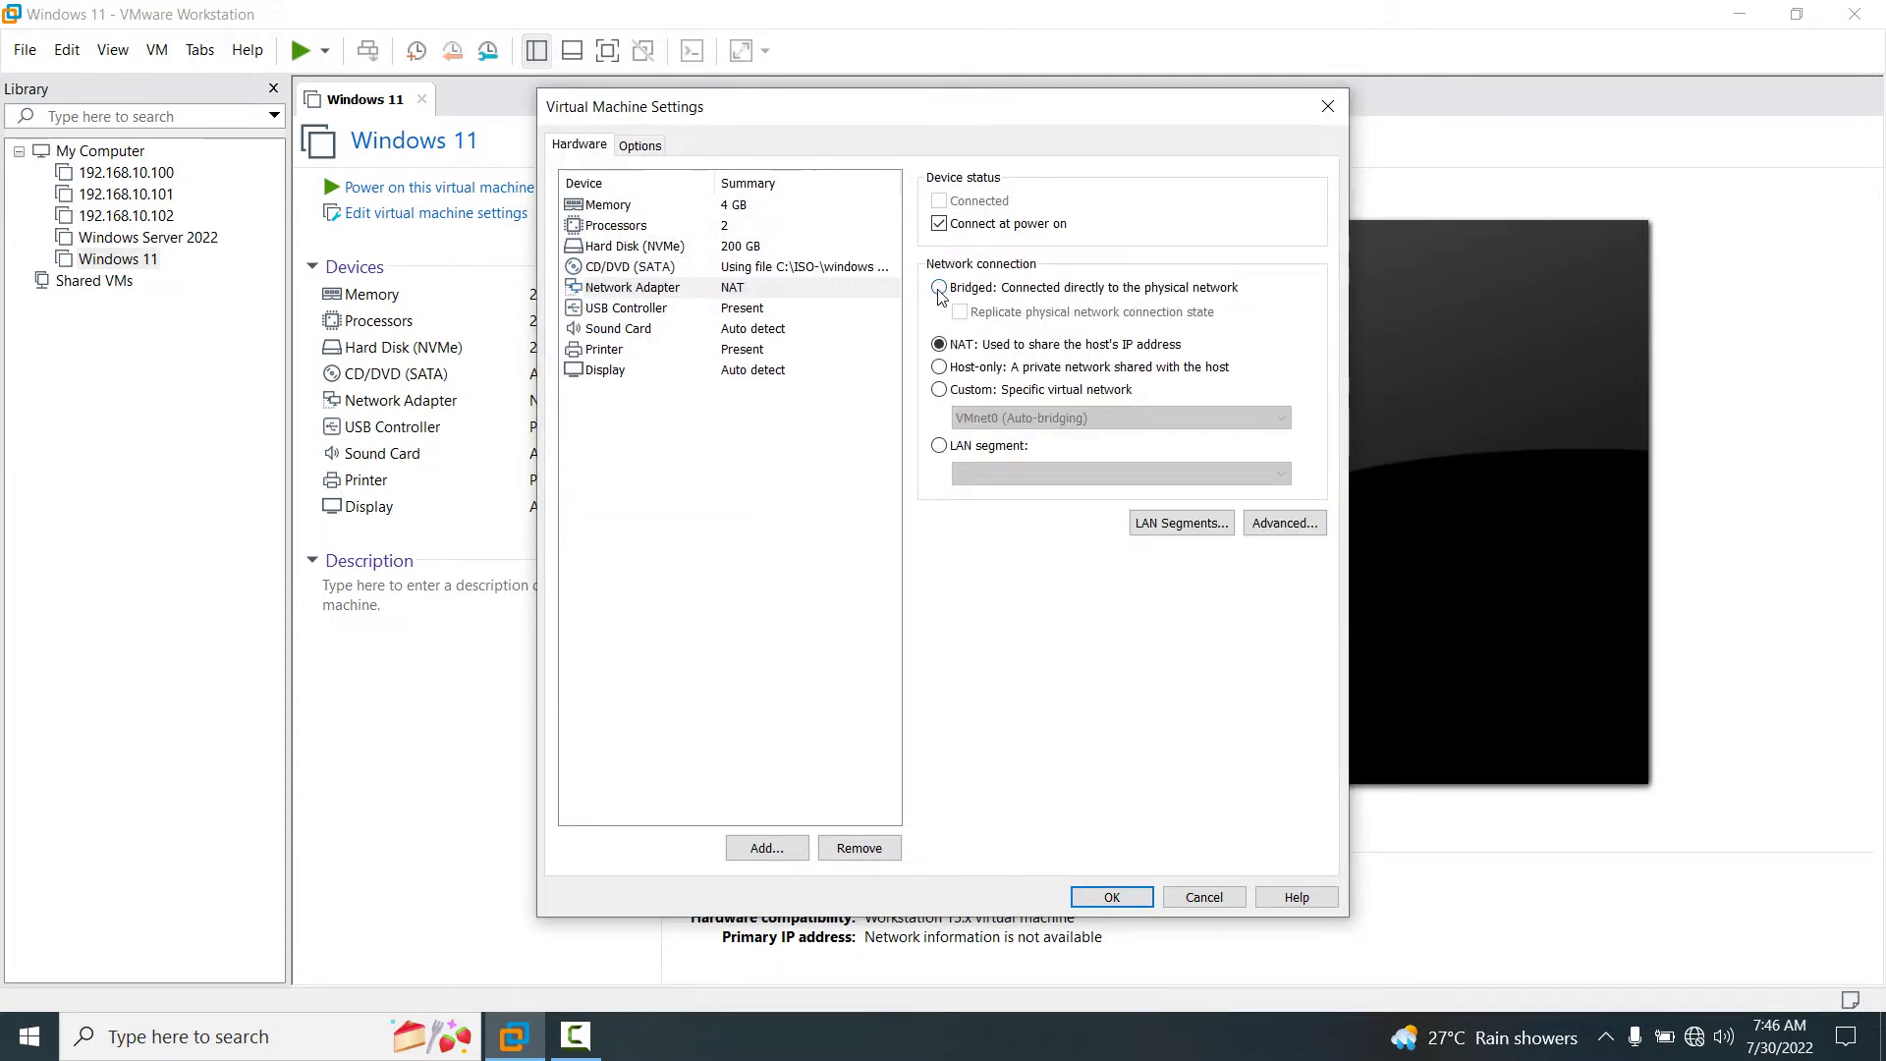
pyautogui.click(607, 372)
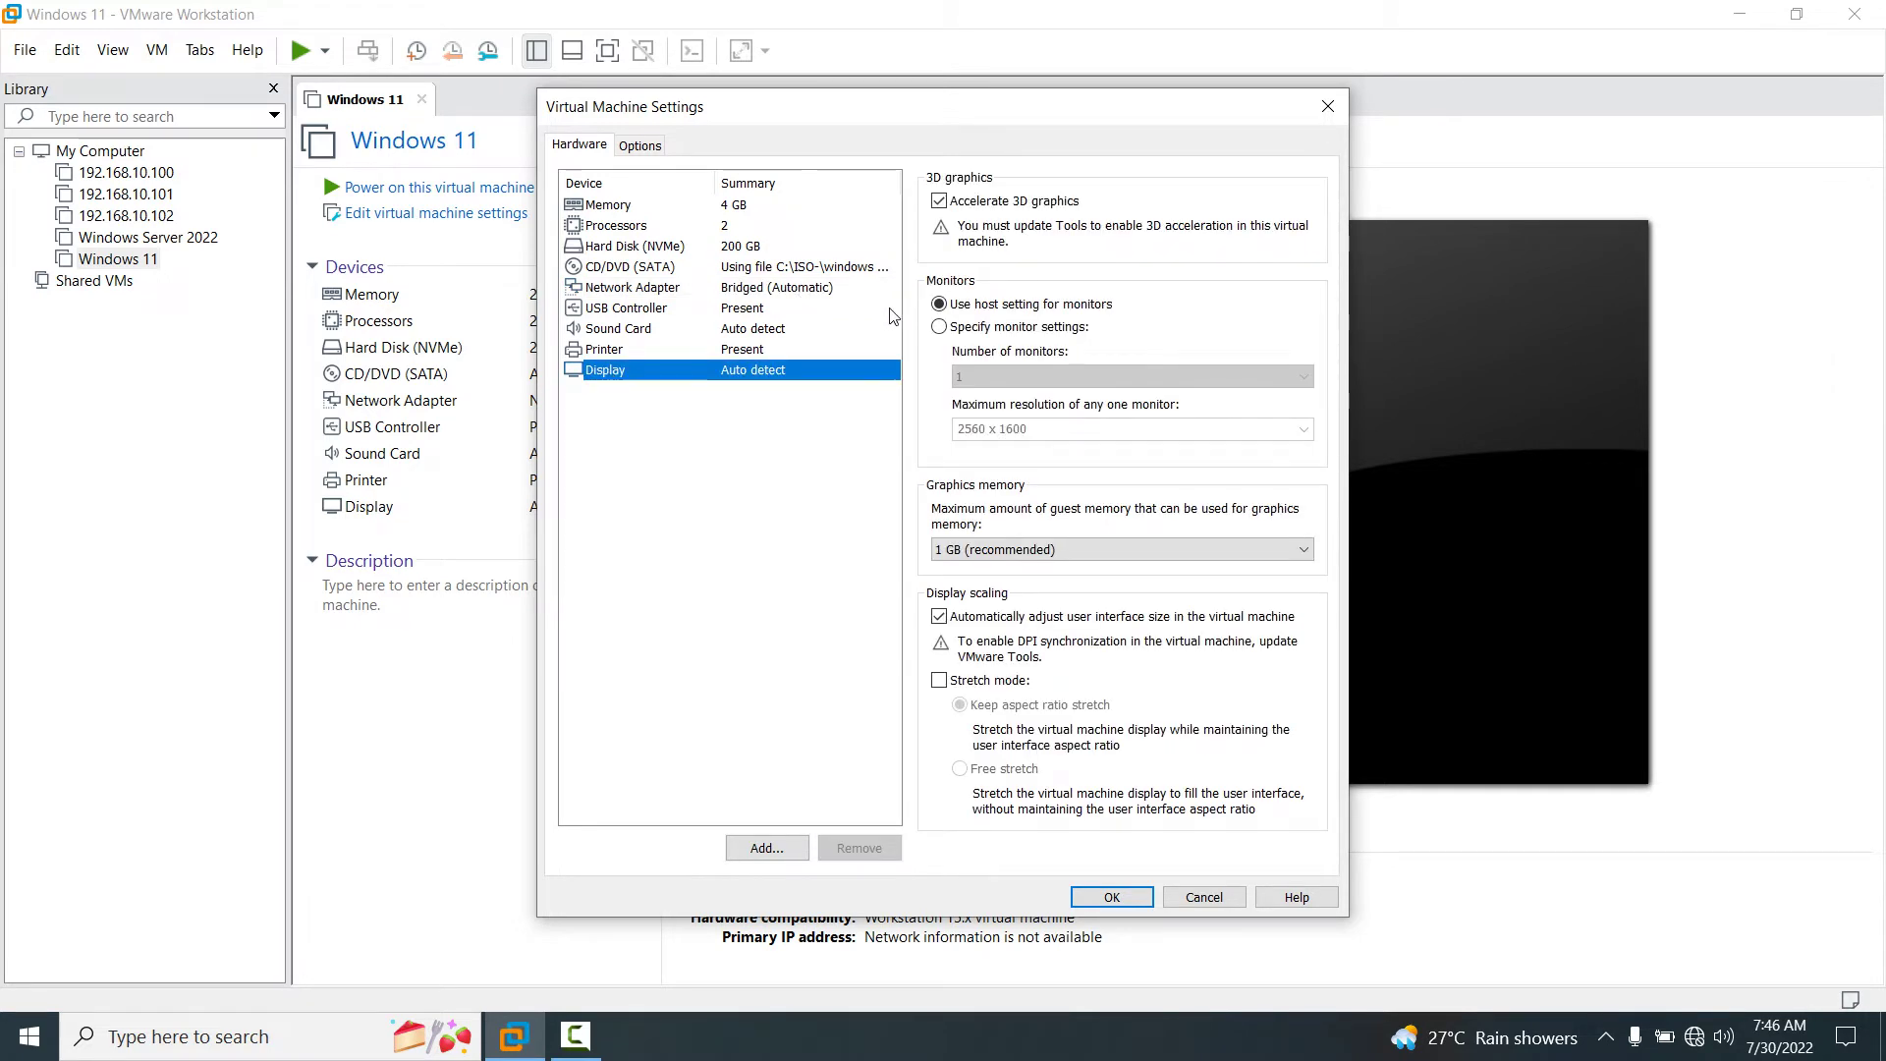
pyautogui.click(939, 201)
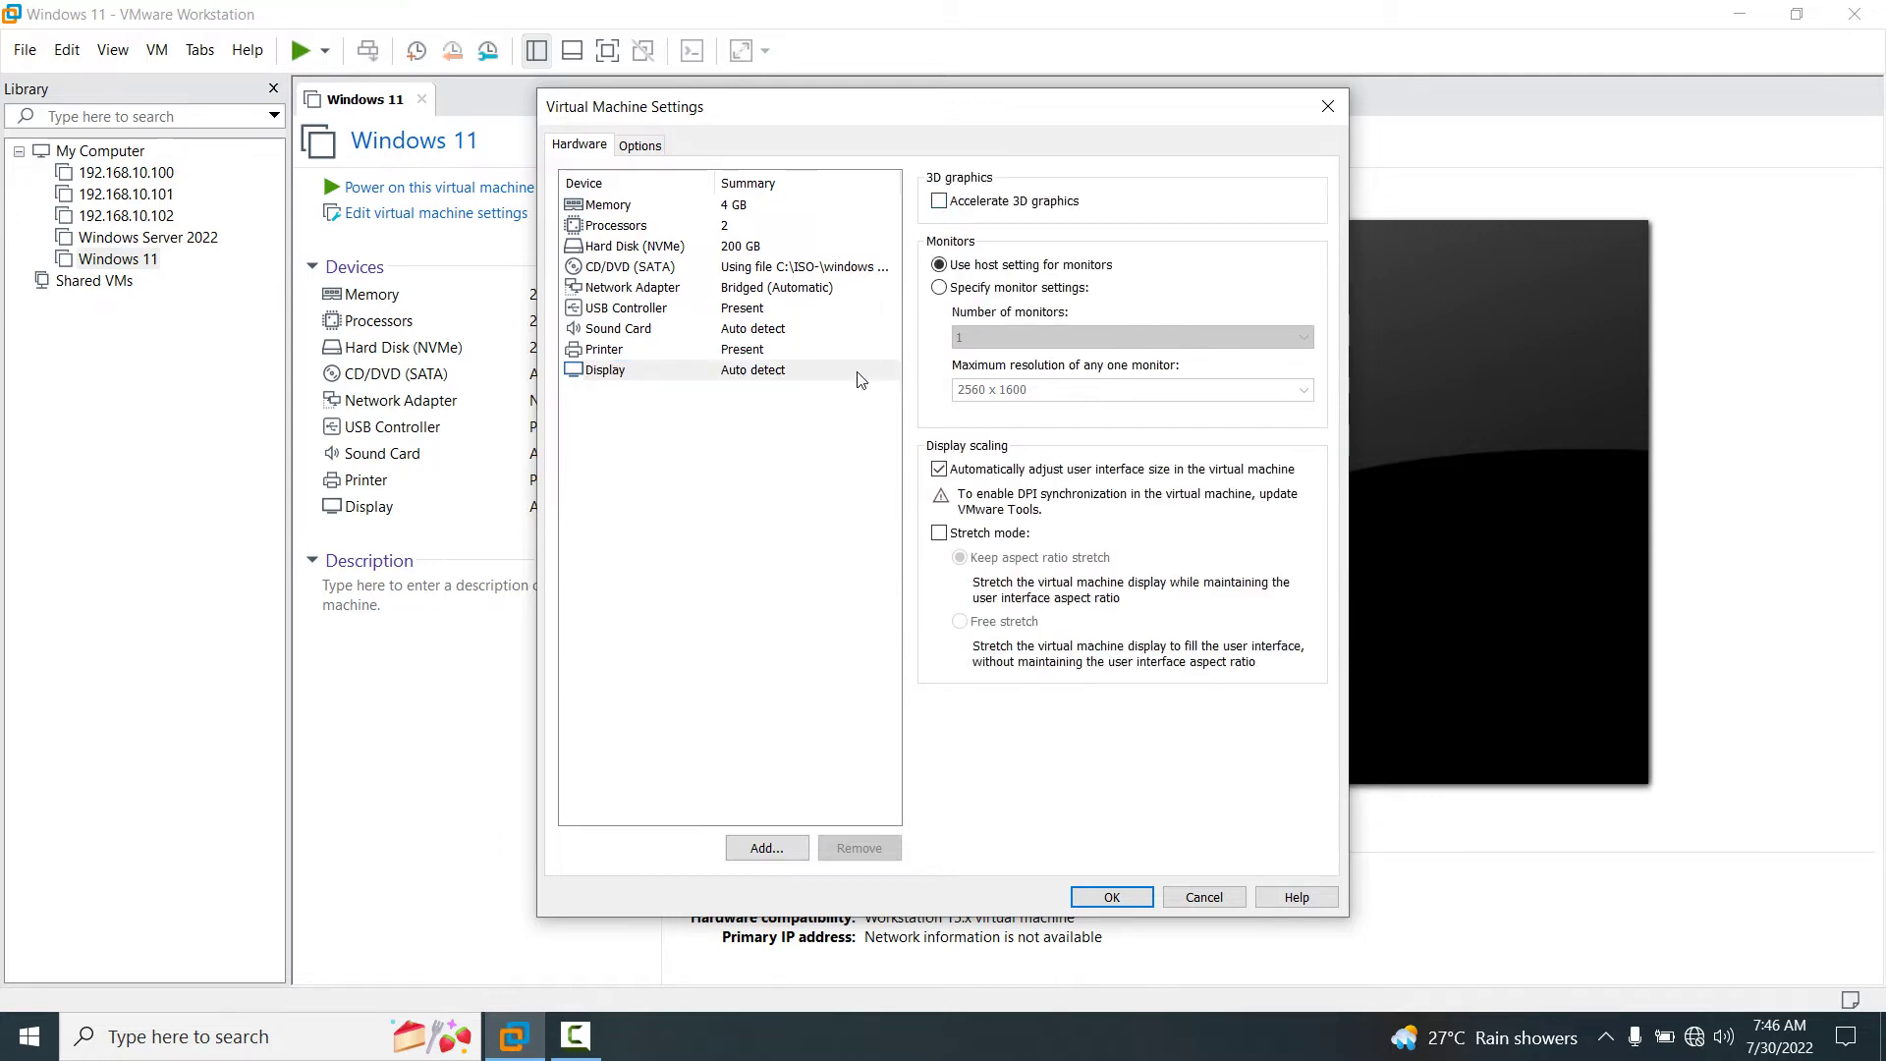
# Set the firmware type to BIOS under Options > Advanced and save the settings.
pyautogui.click(638, 147)
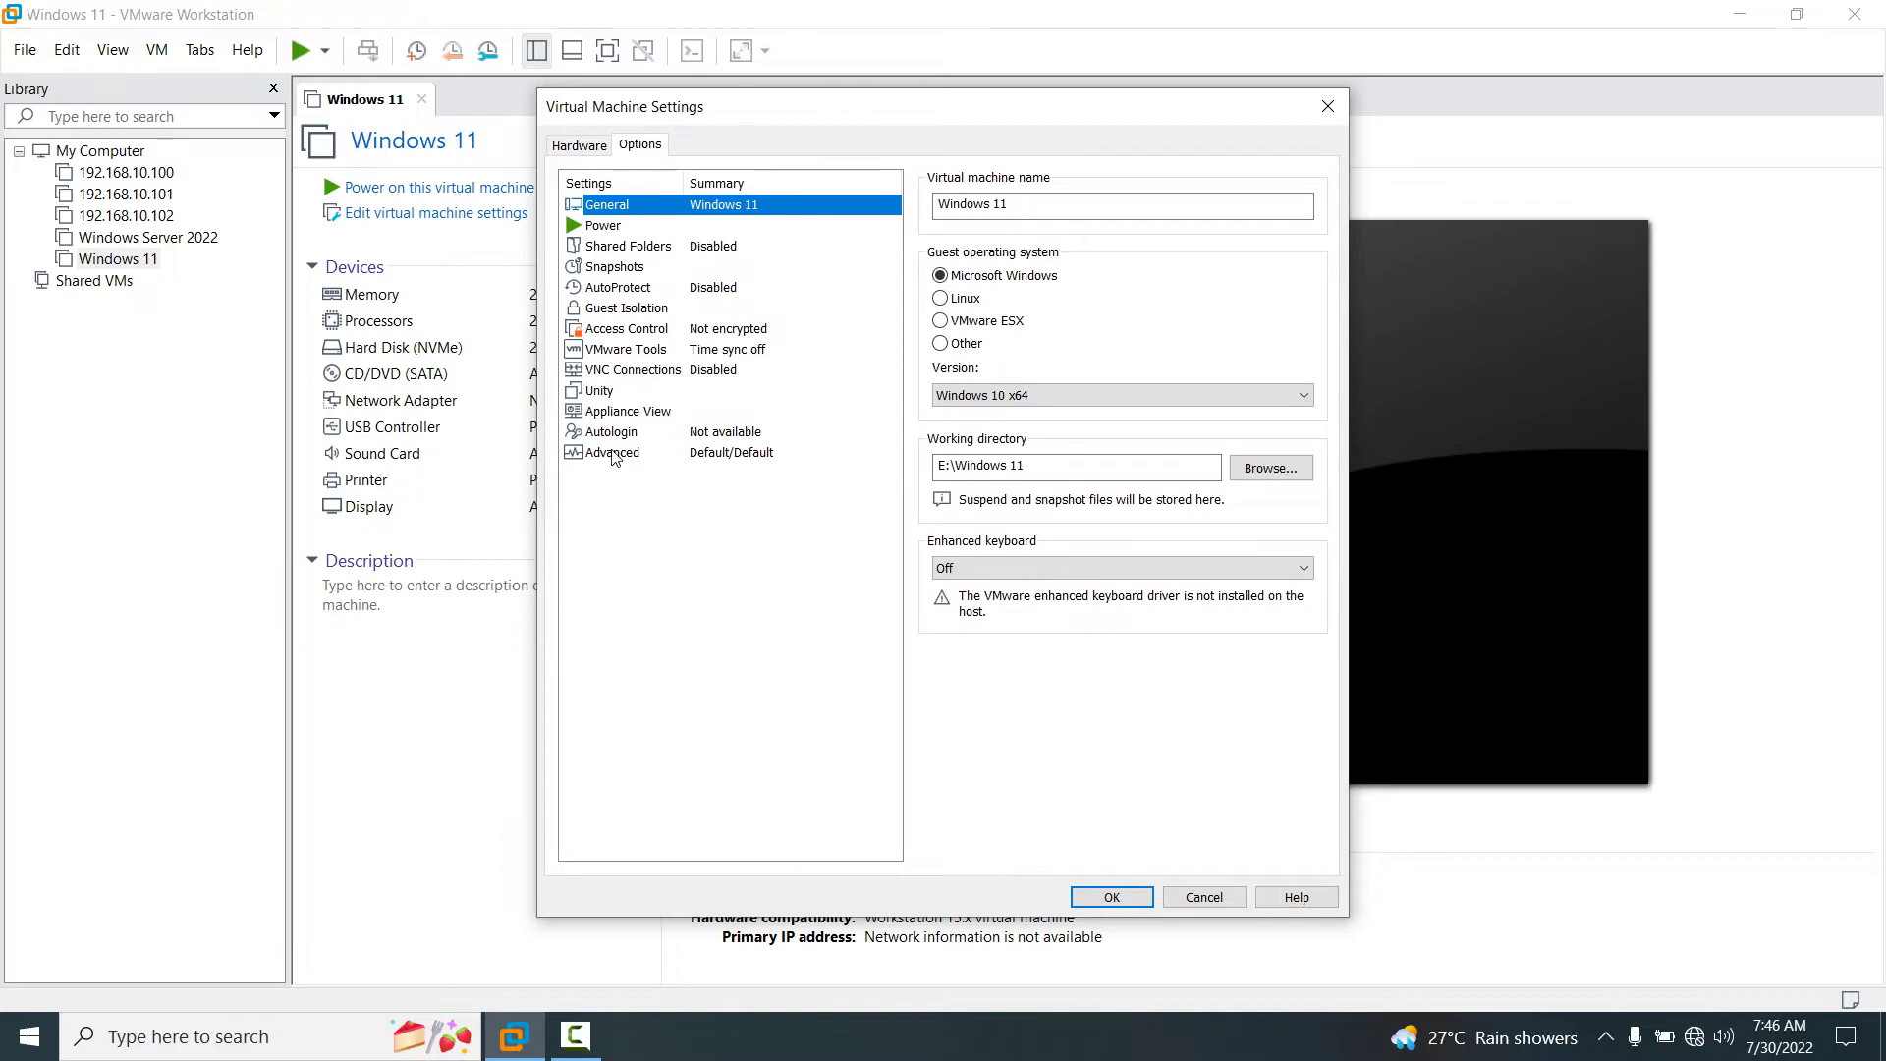
pyautogui.click(611, 457)
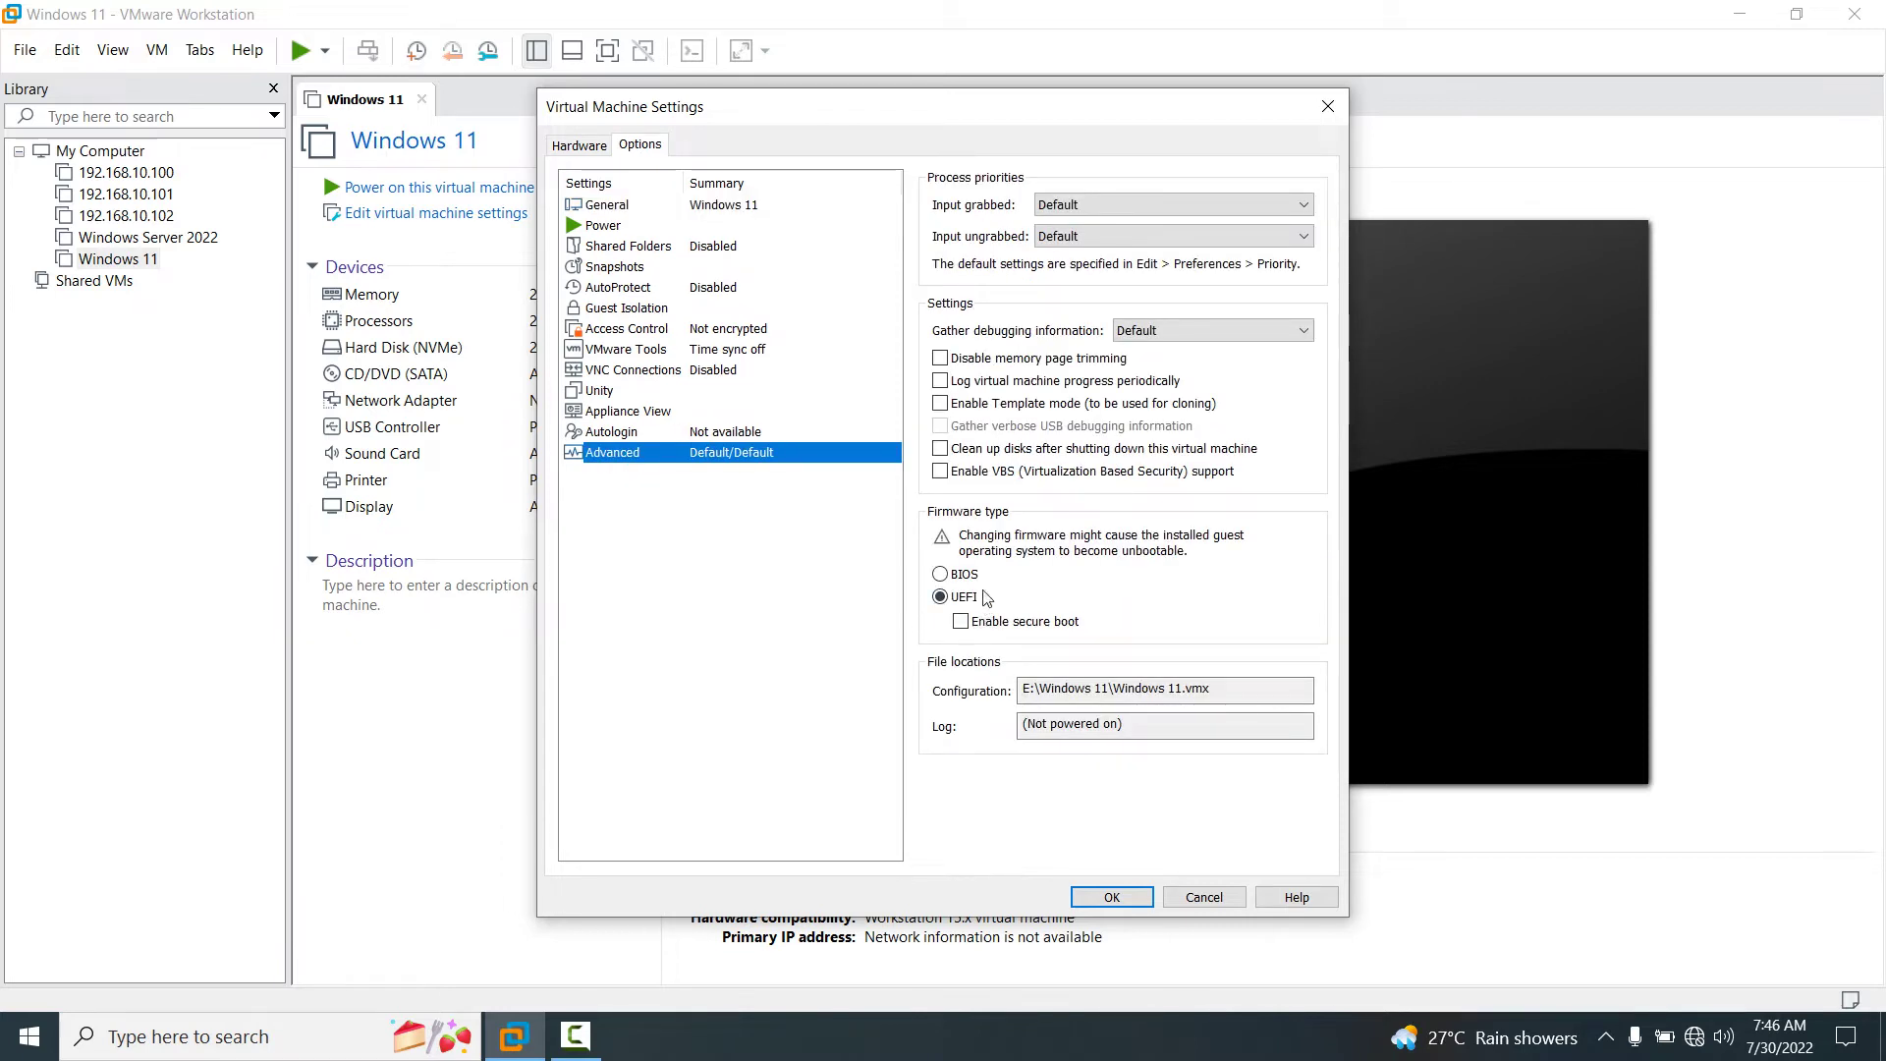
pyautogui.click(943, 575)
pyautogui.click(943, 576)
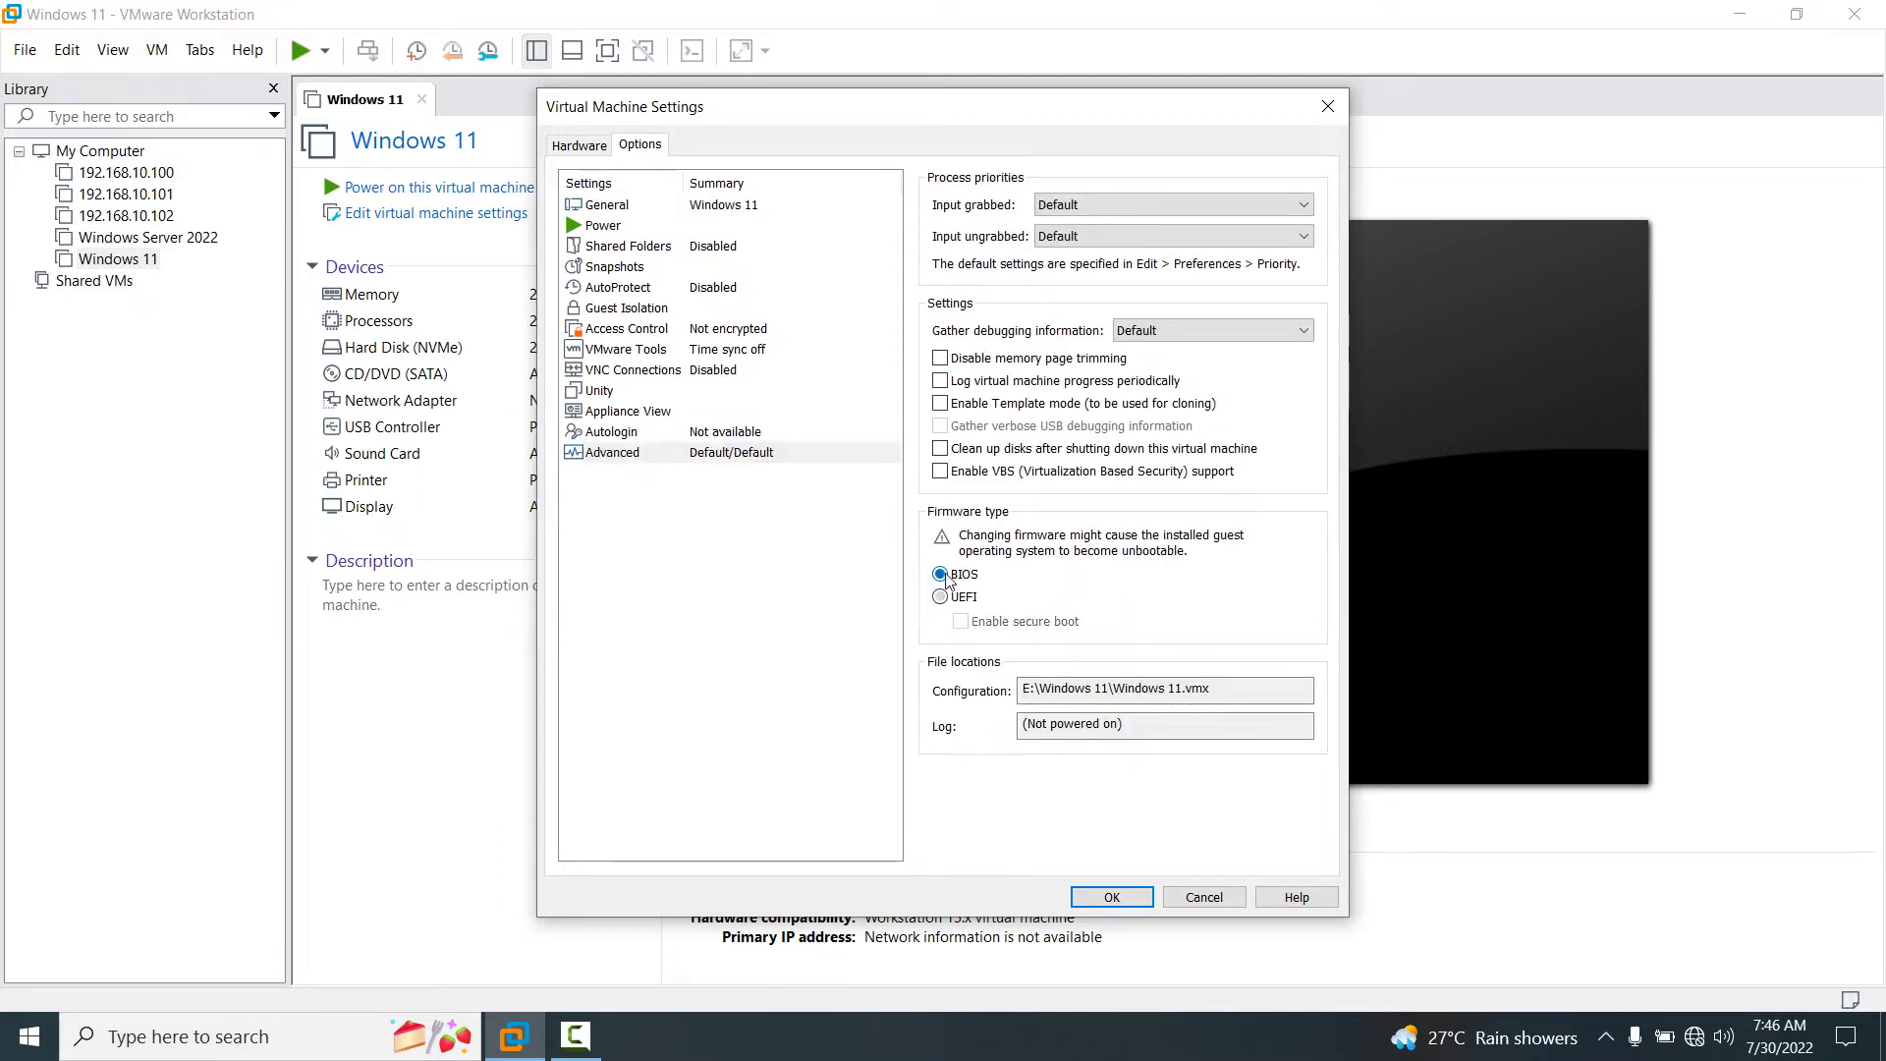
pyautogui.click(1111, 898)
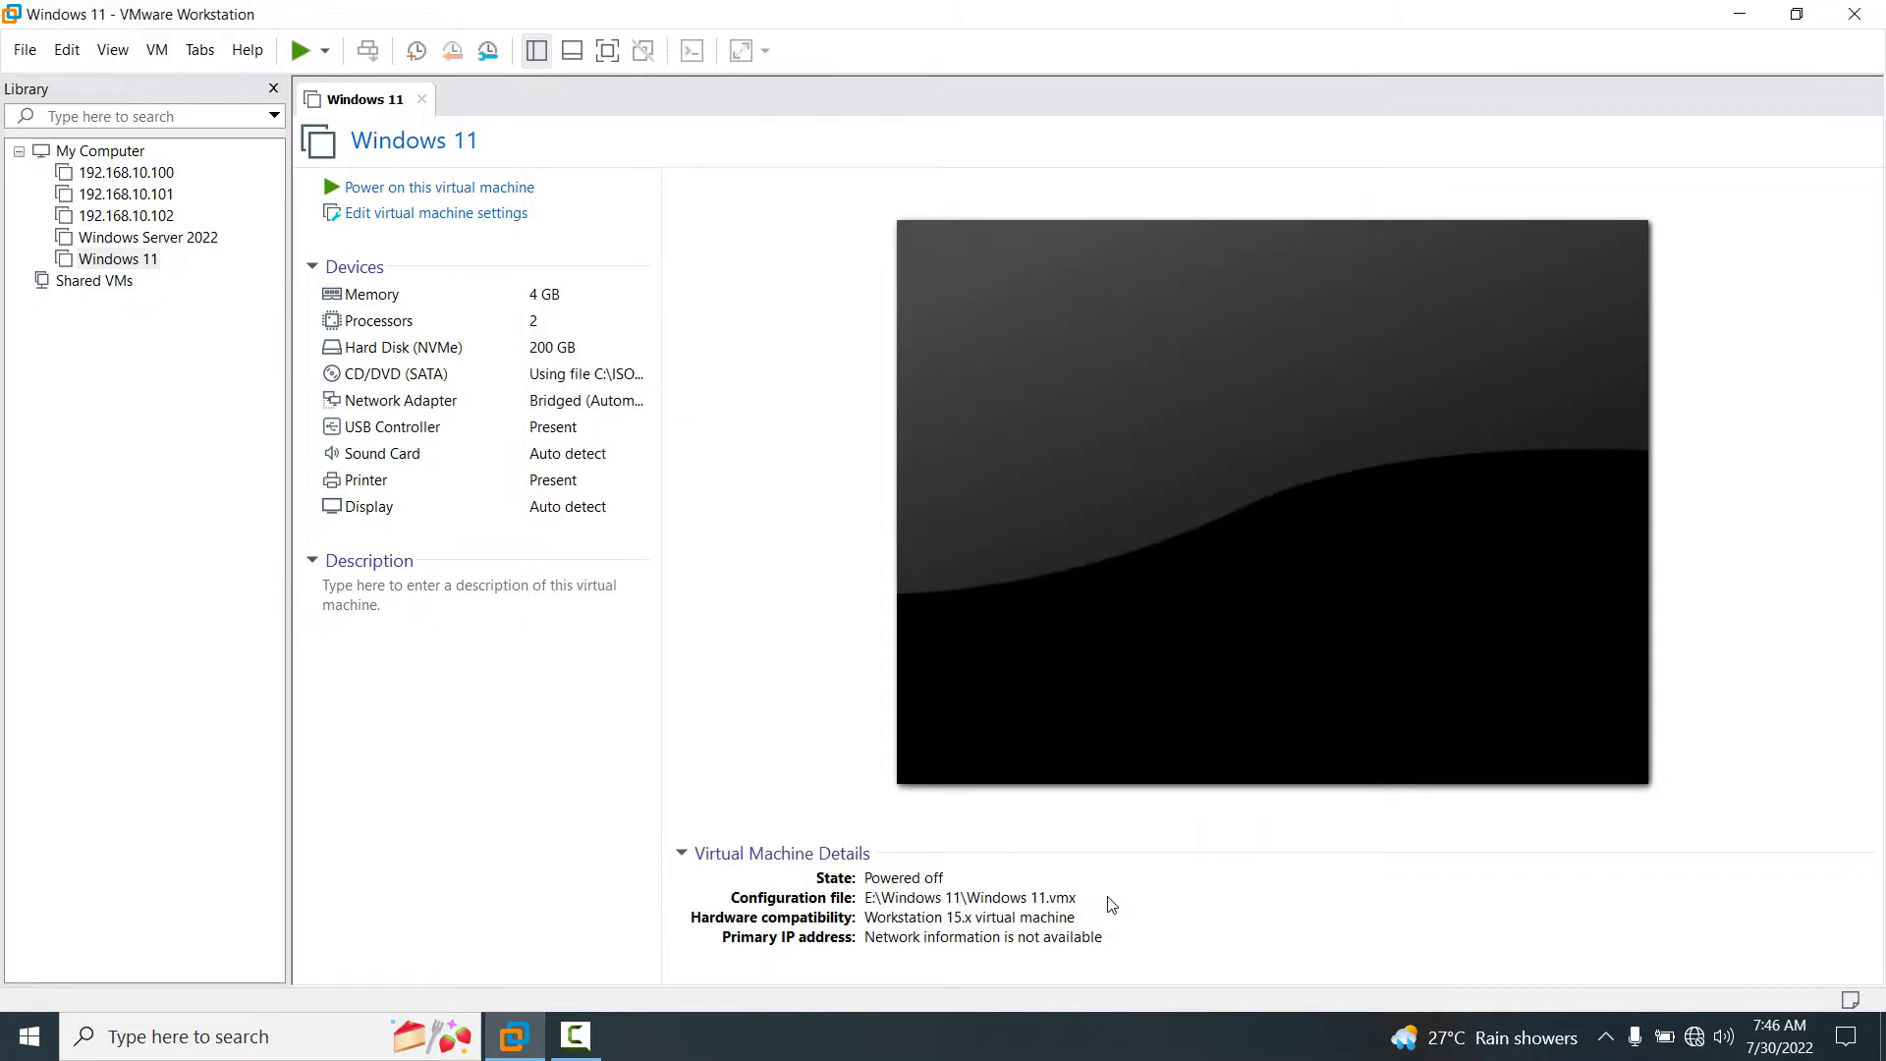
# Power on the Windows 11 VM and dismiss the install-hint bar and virtual printing warning.
pyautogui.click(503, 190)
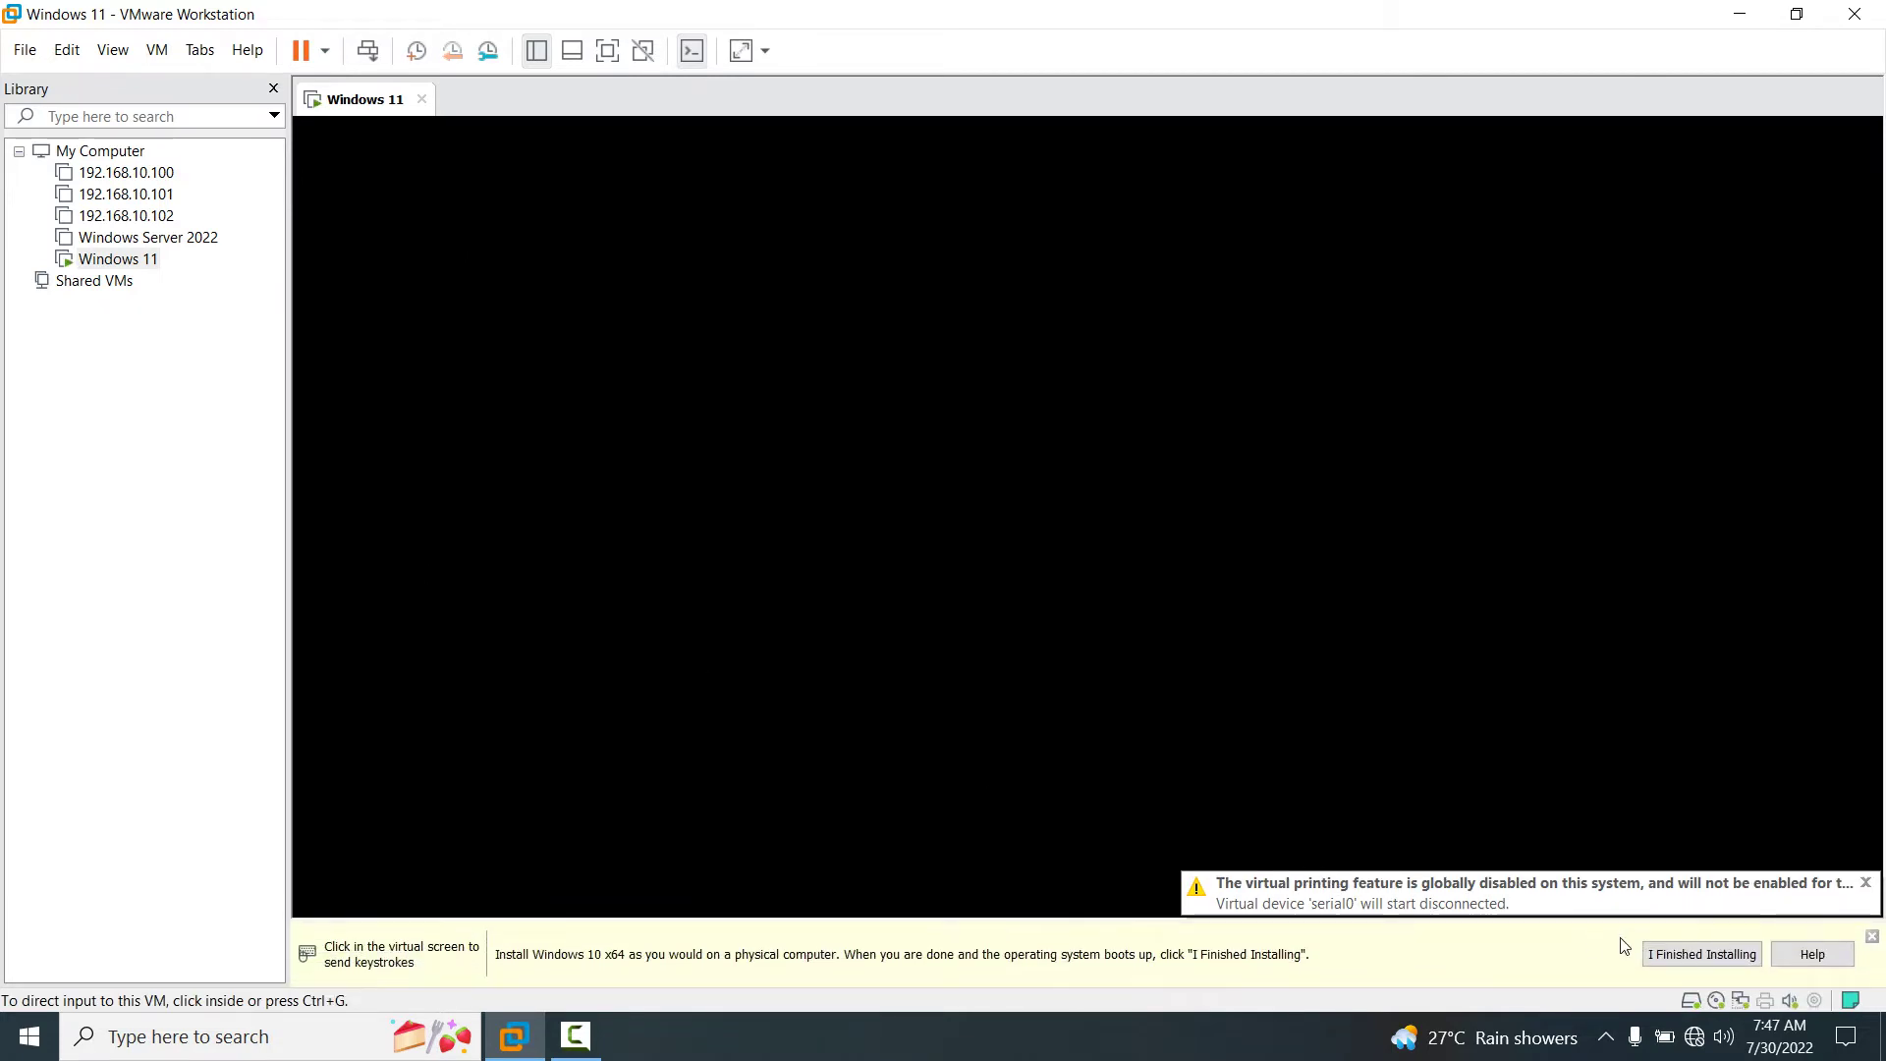
pyautogui.click(1691, 954)
pyautogui.click(1255, 1027)
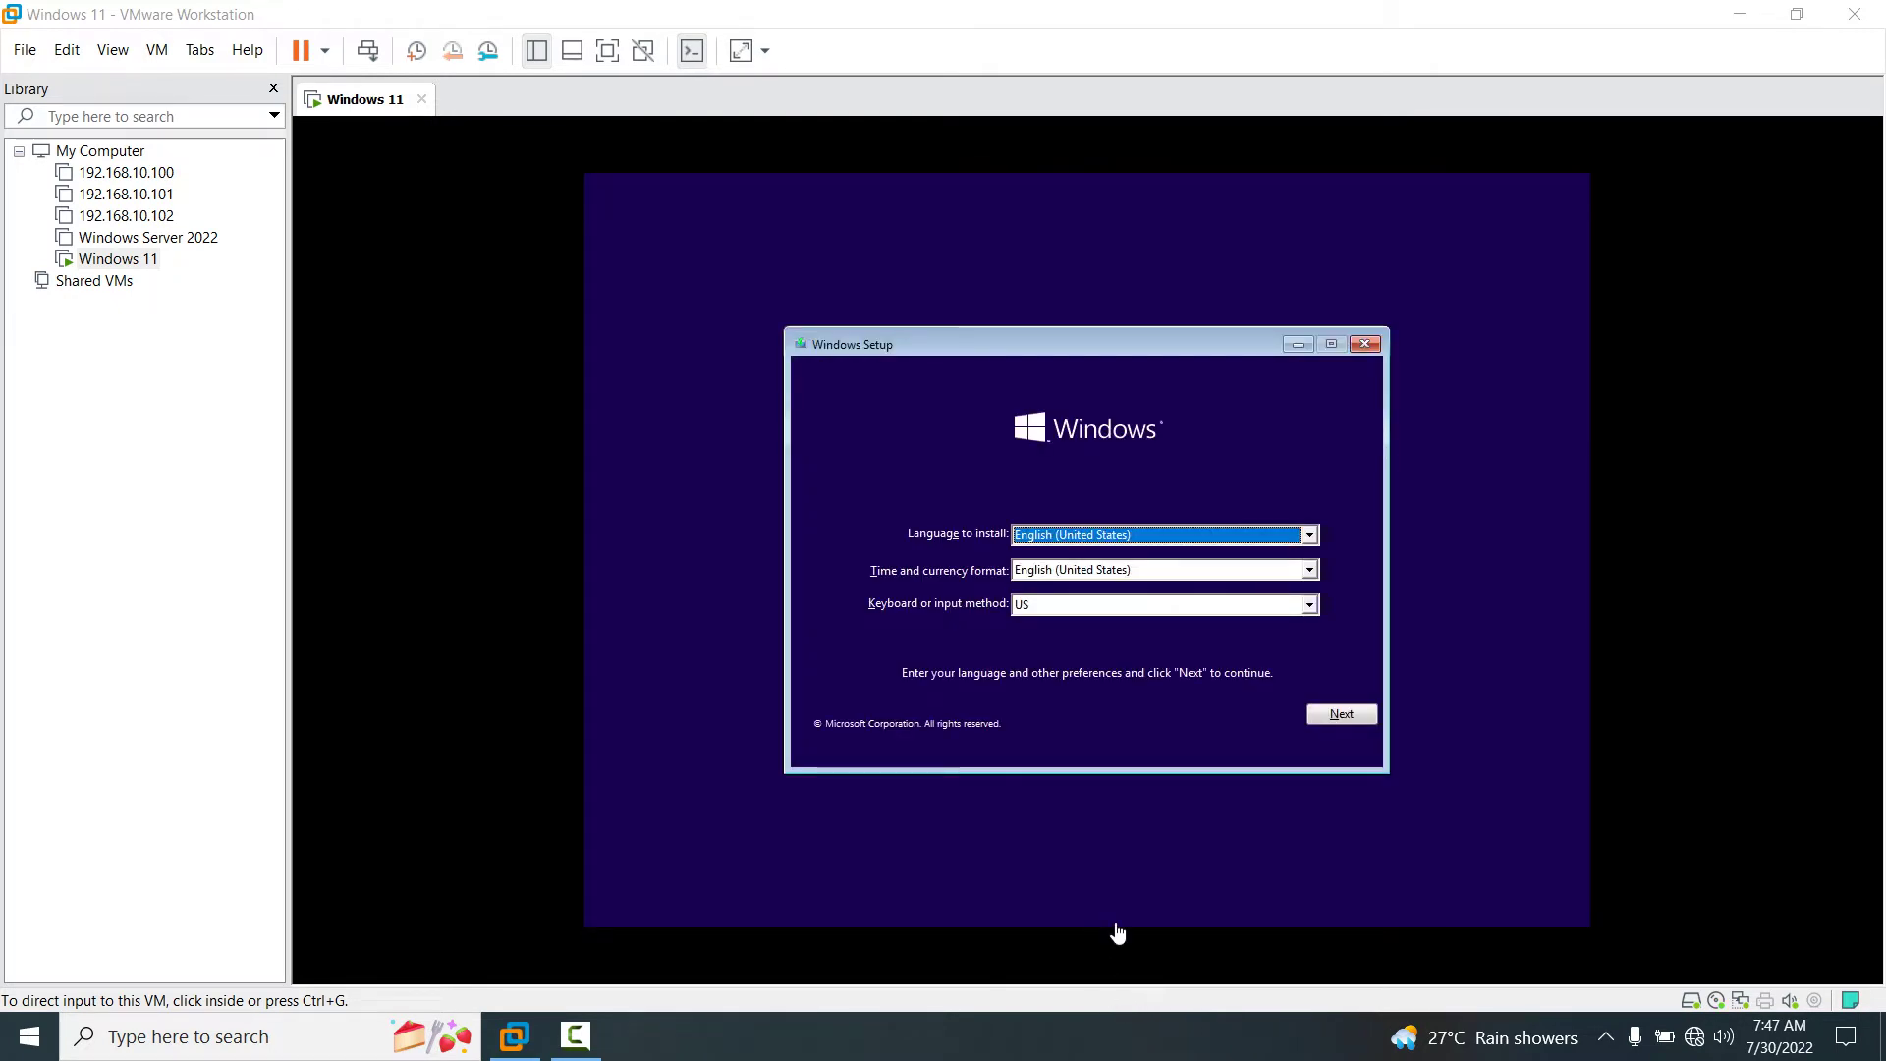
# Keep the English (United States) language settings and start the Windows installation with Install now.
pyautogui.click(1314, 746)
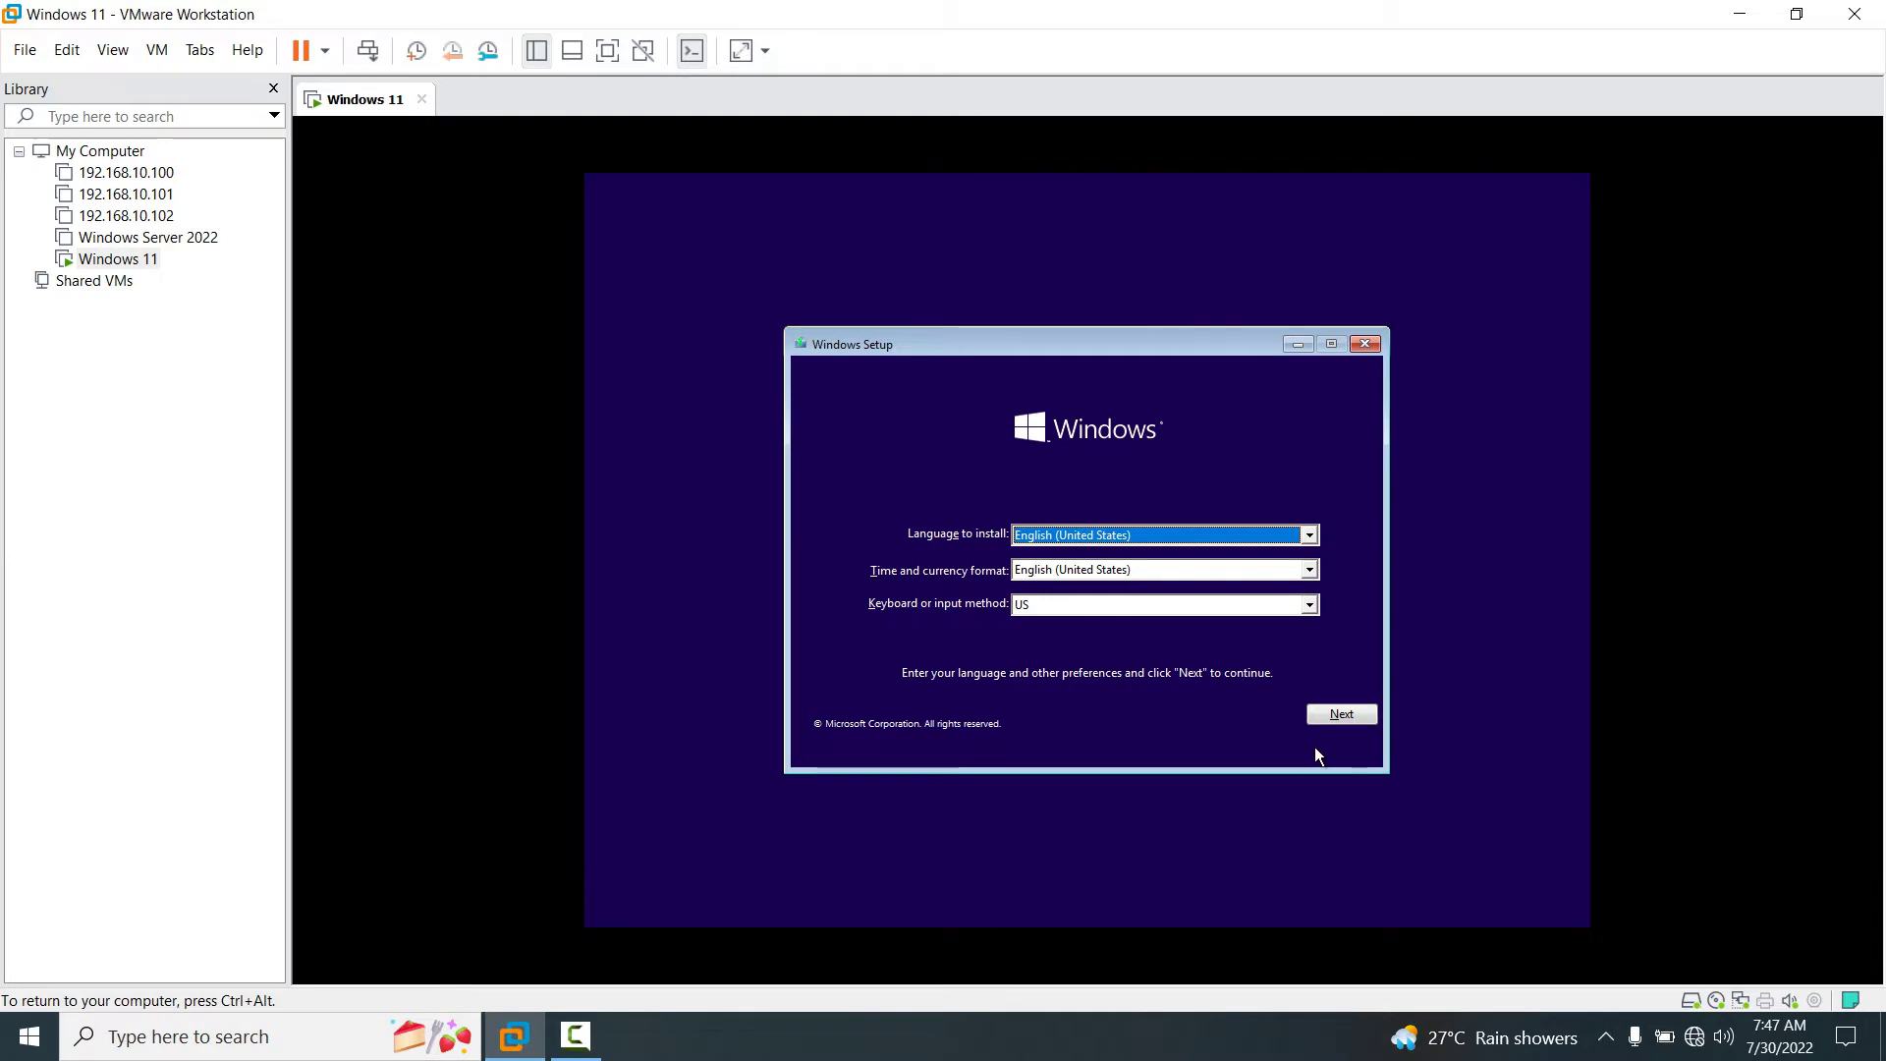
pyautogui.click(1352, 713)
pyautogui.click(1086, 562)
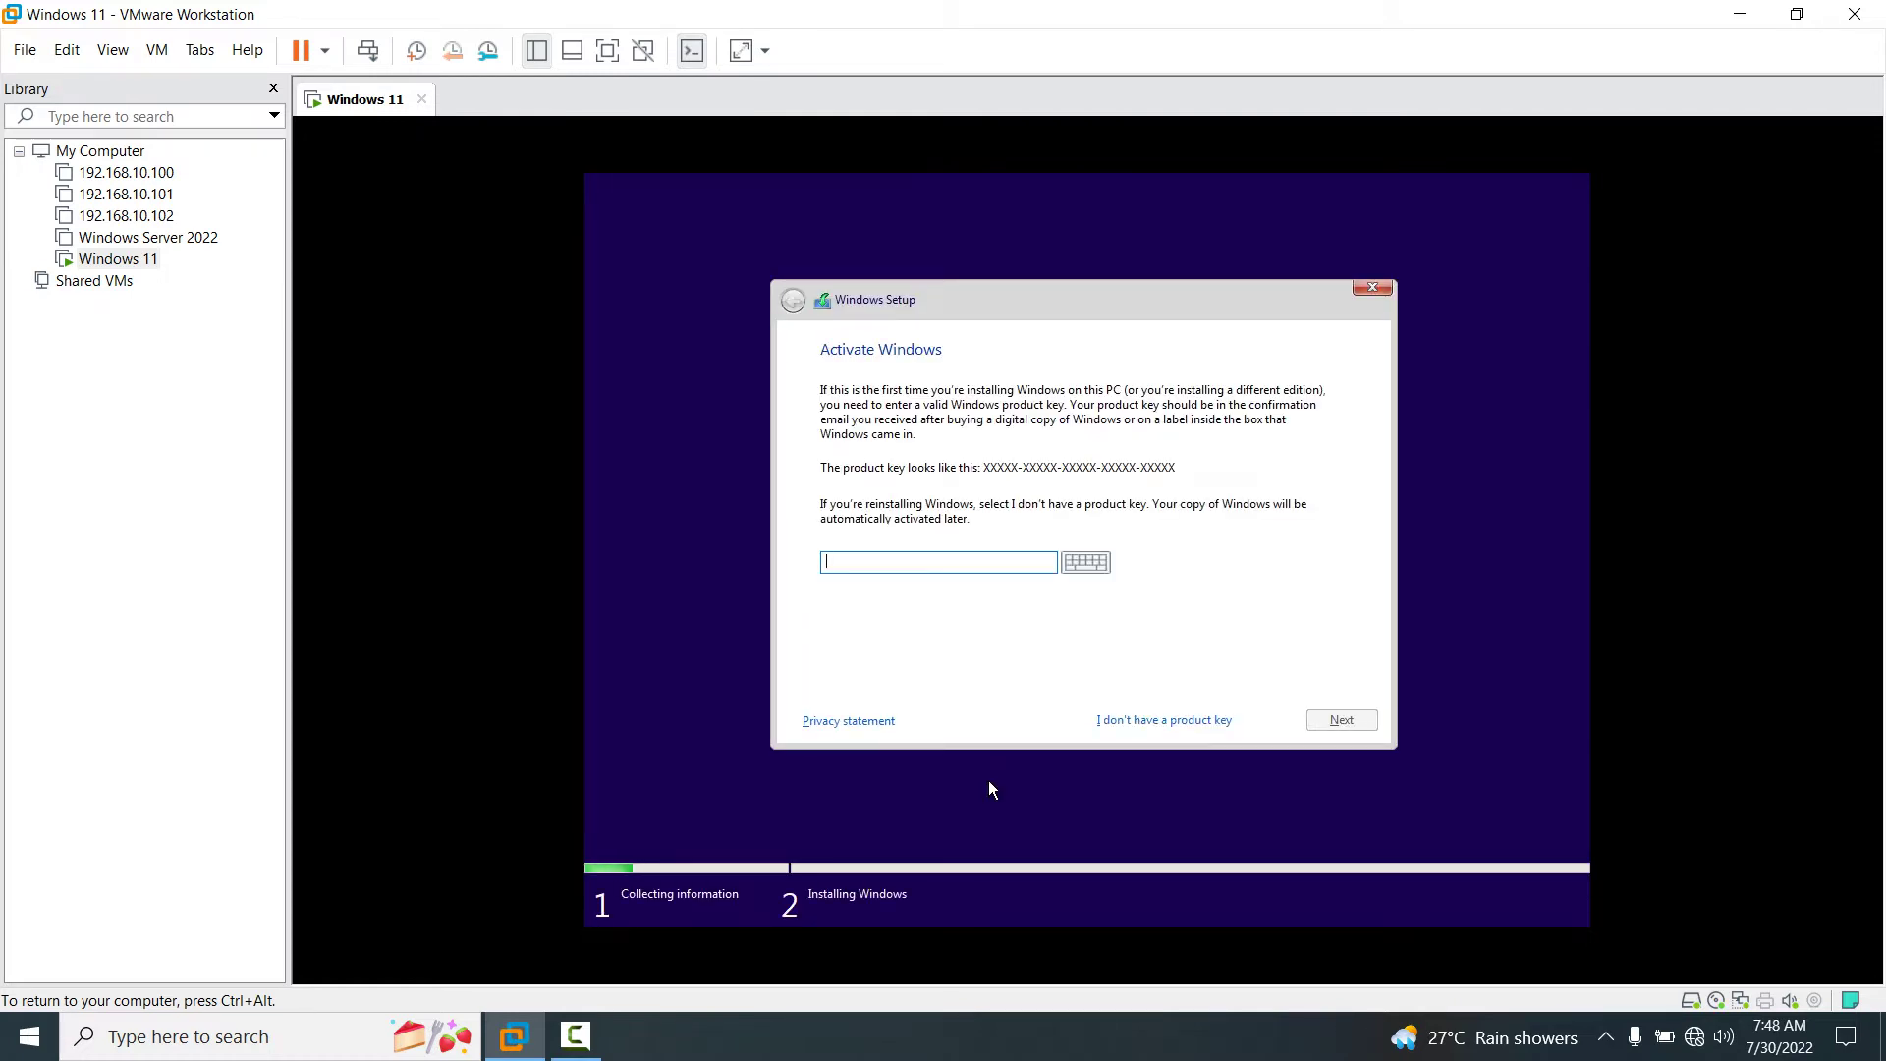
# Skip the product key, accept the license terms, and choose Custom: Install Windows only (advanced).
pyautogui.click(1140, 721)
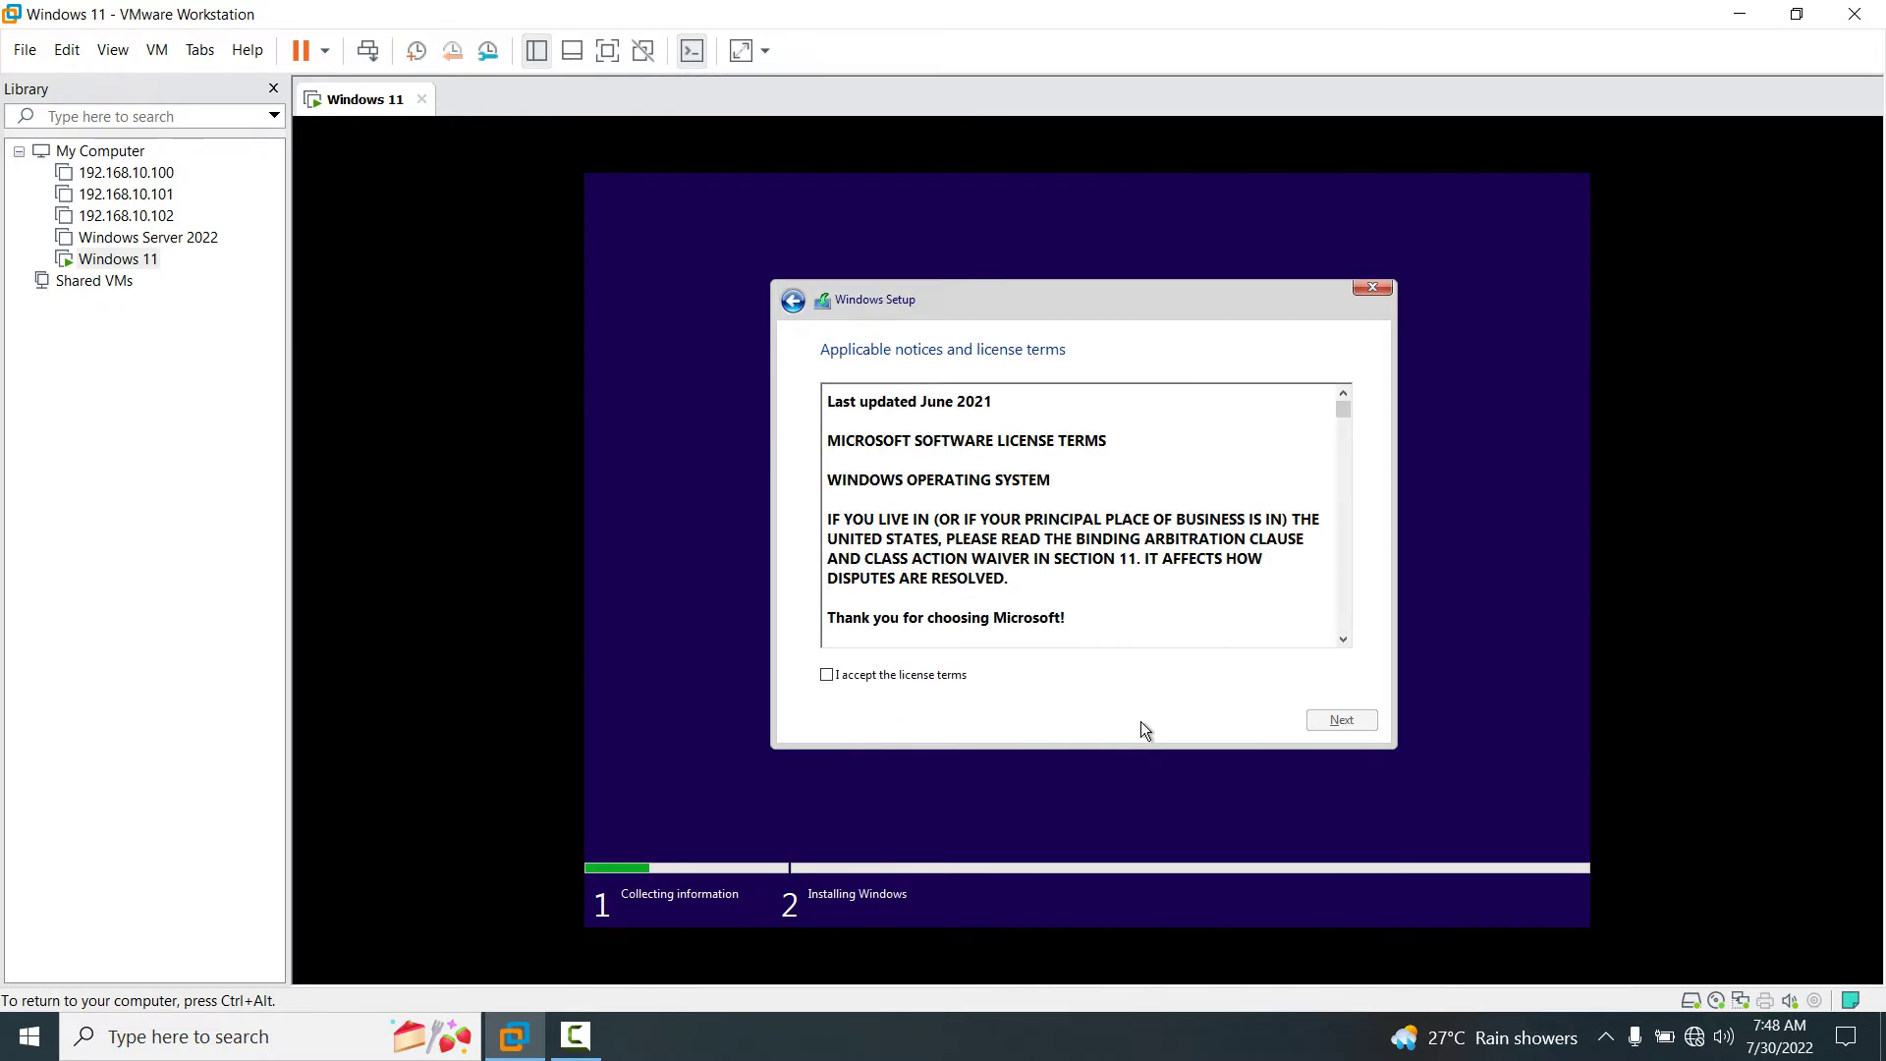
pyautogui.click(885, 678)
pyautogui.click(1339, 720)
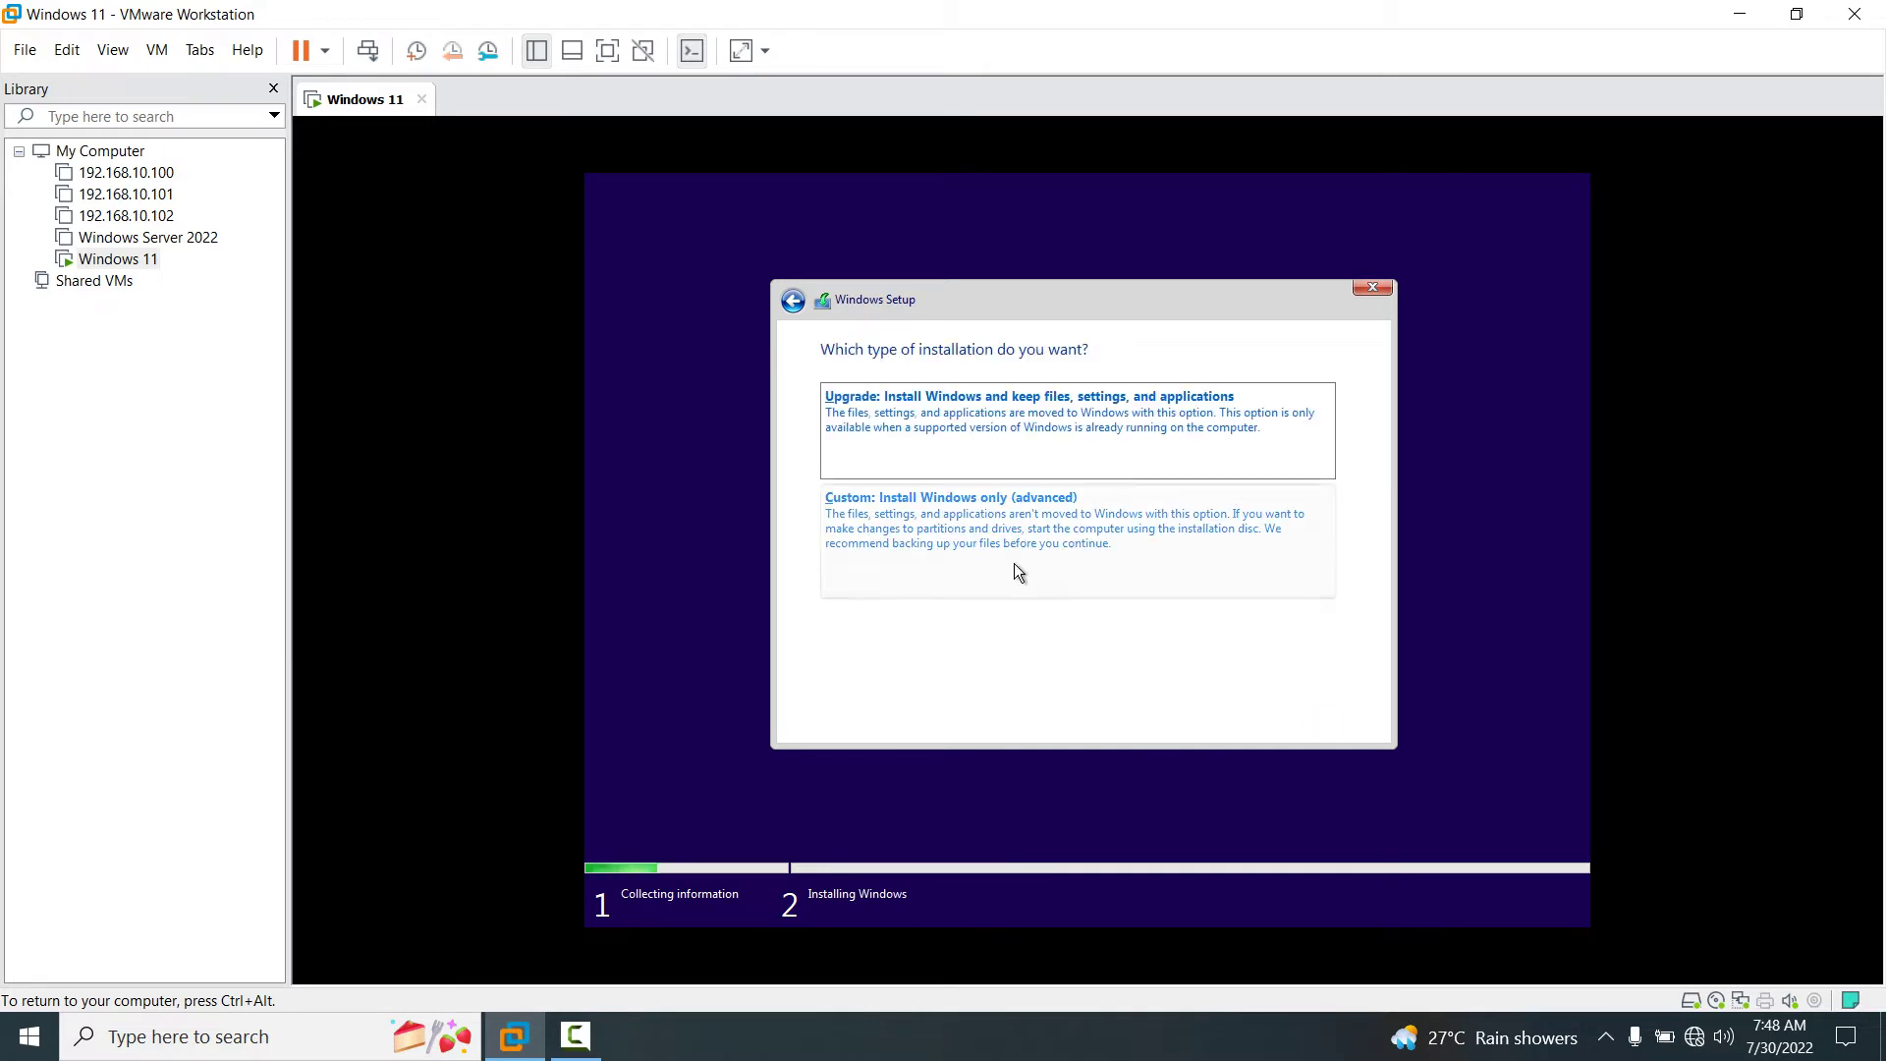
pyautogui.click(984, 548)
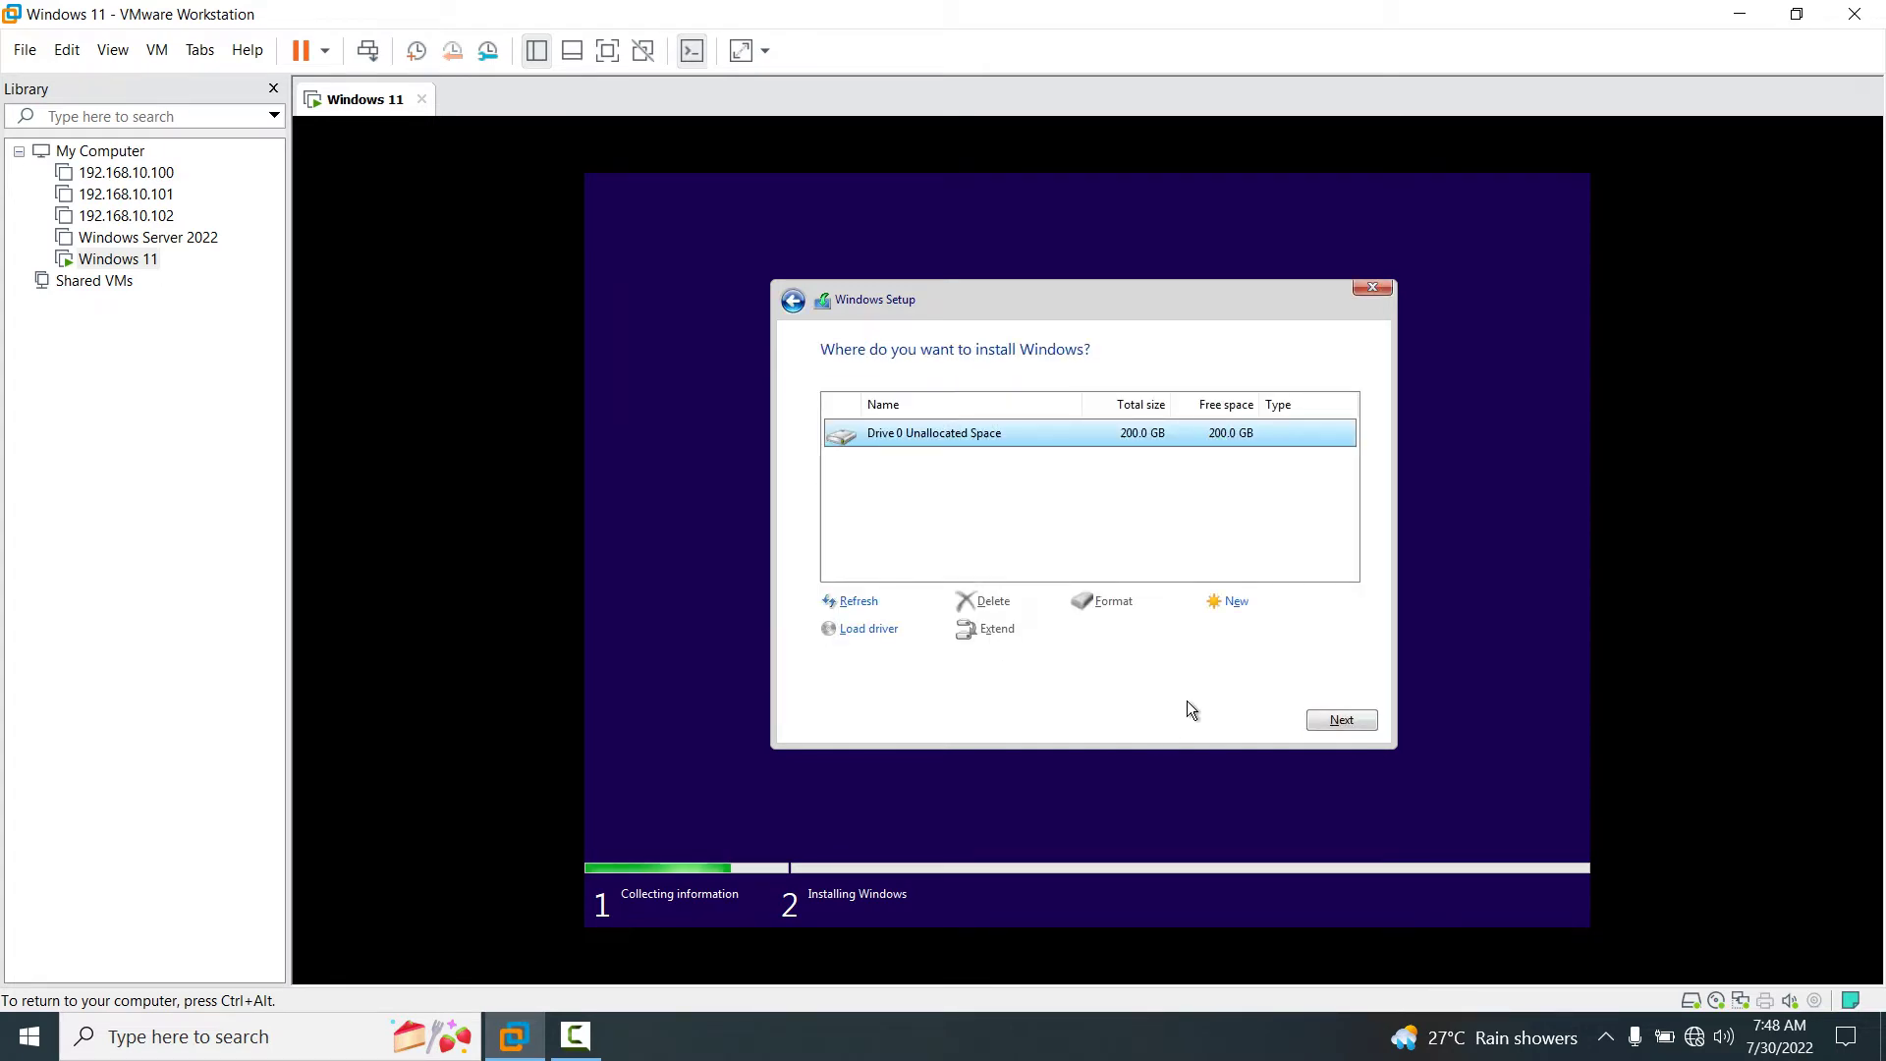
# Install Windows onto Drive 0 Unallocated Space, the 200 GB drive.
pyautogui.click(1338, 720)
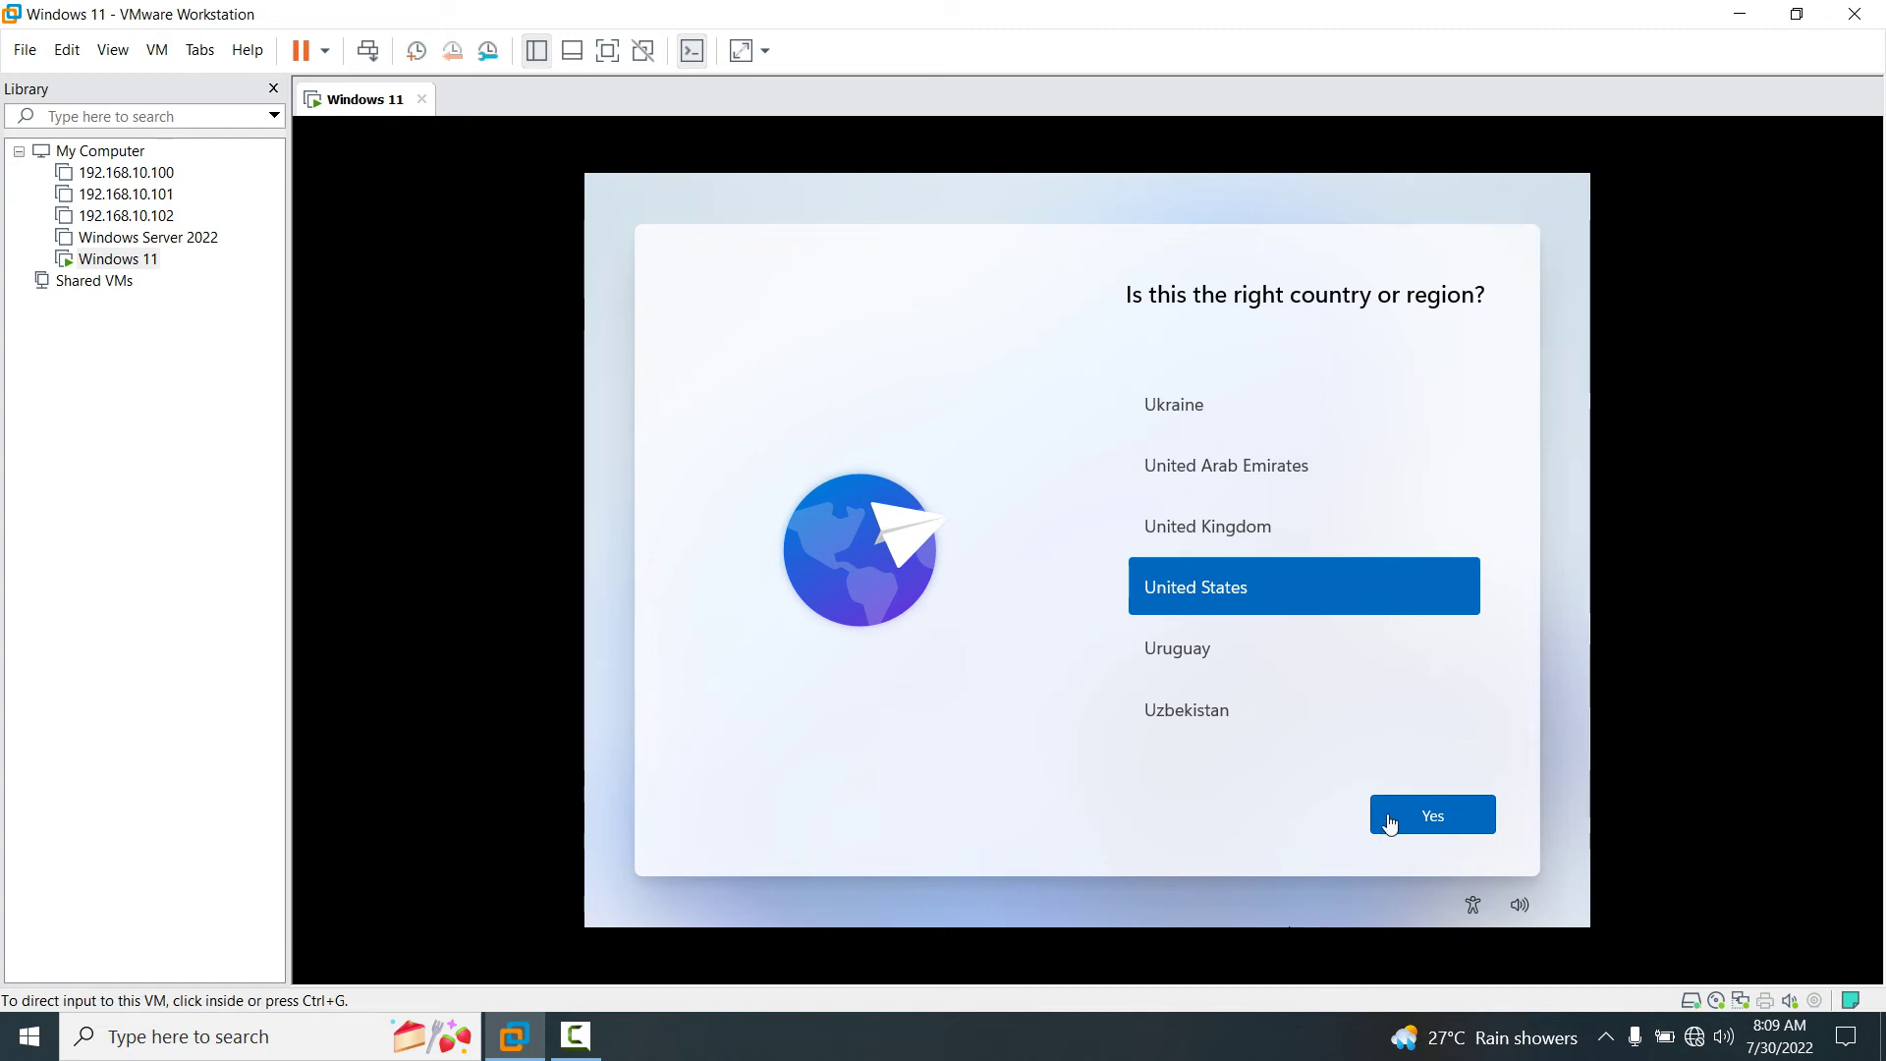
# Confirm United States on the country or region page.
pyautogui.click(1396, 817)
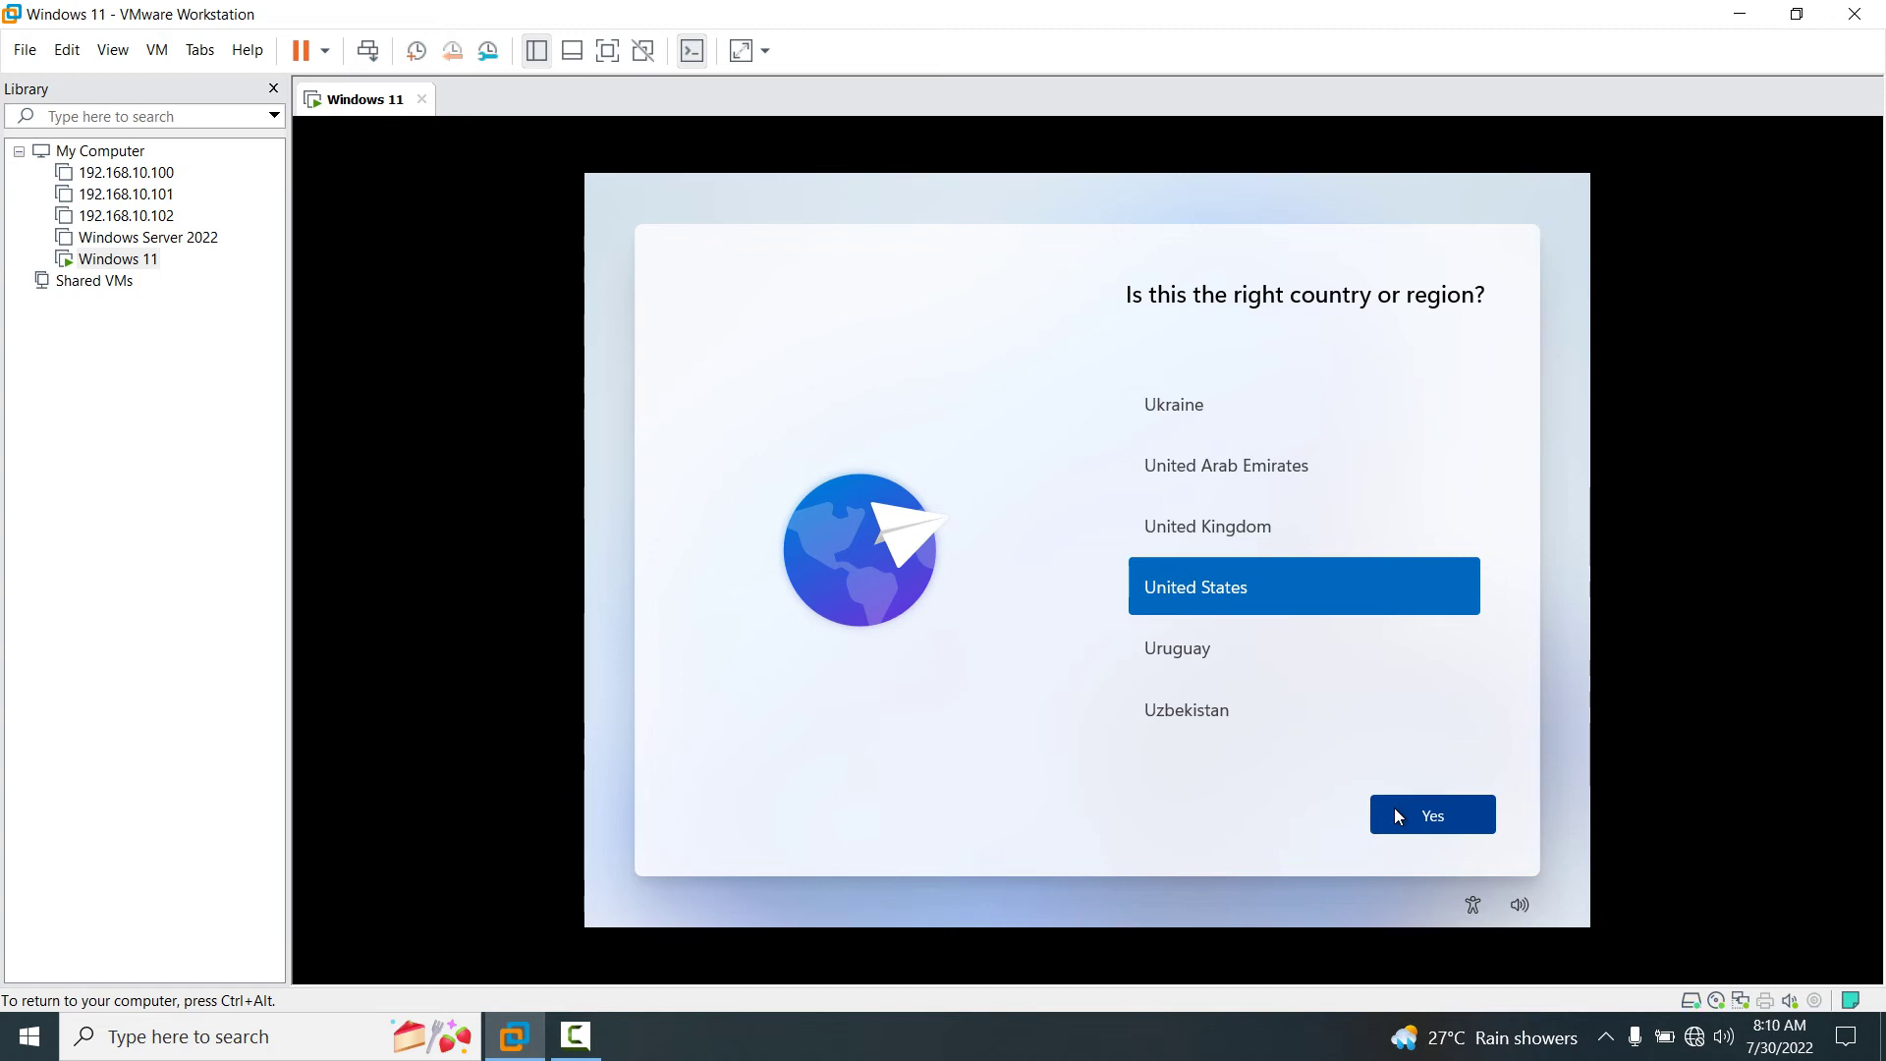
pyautogui.click(1437, 819)
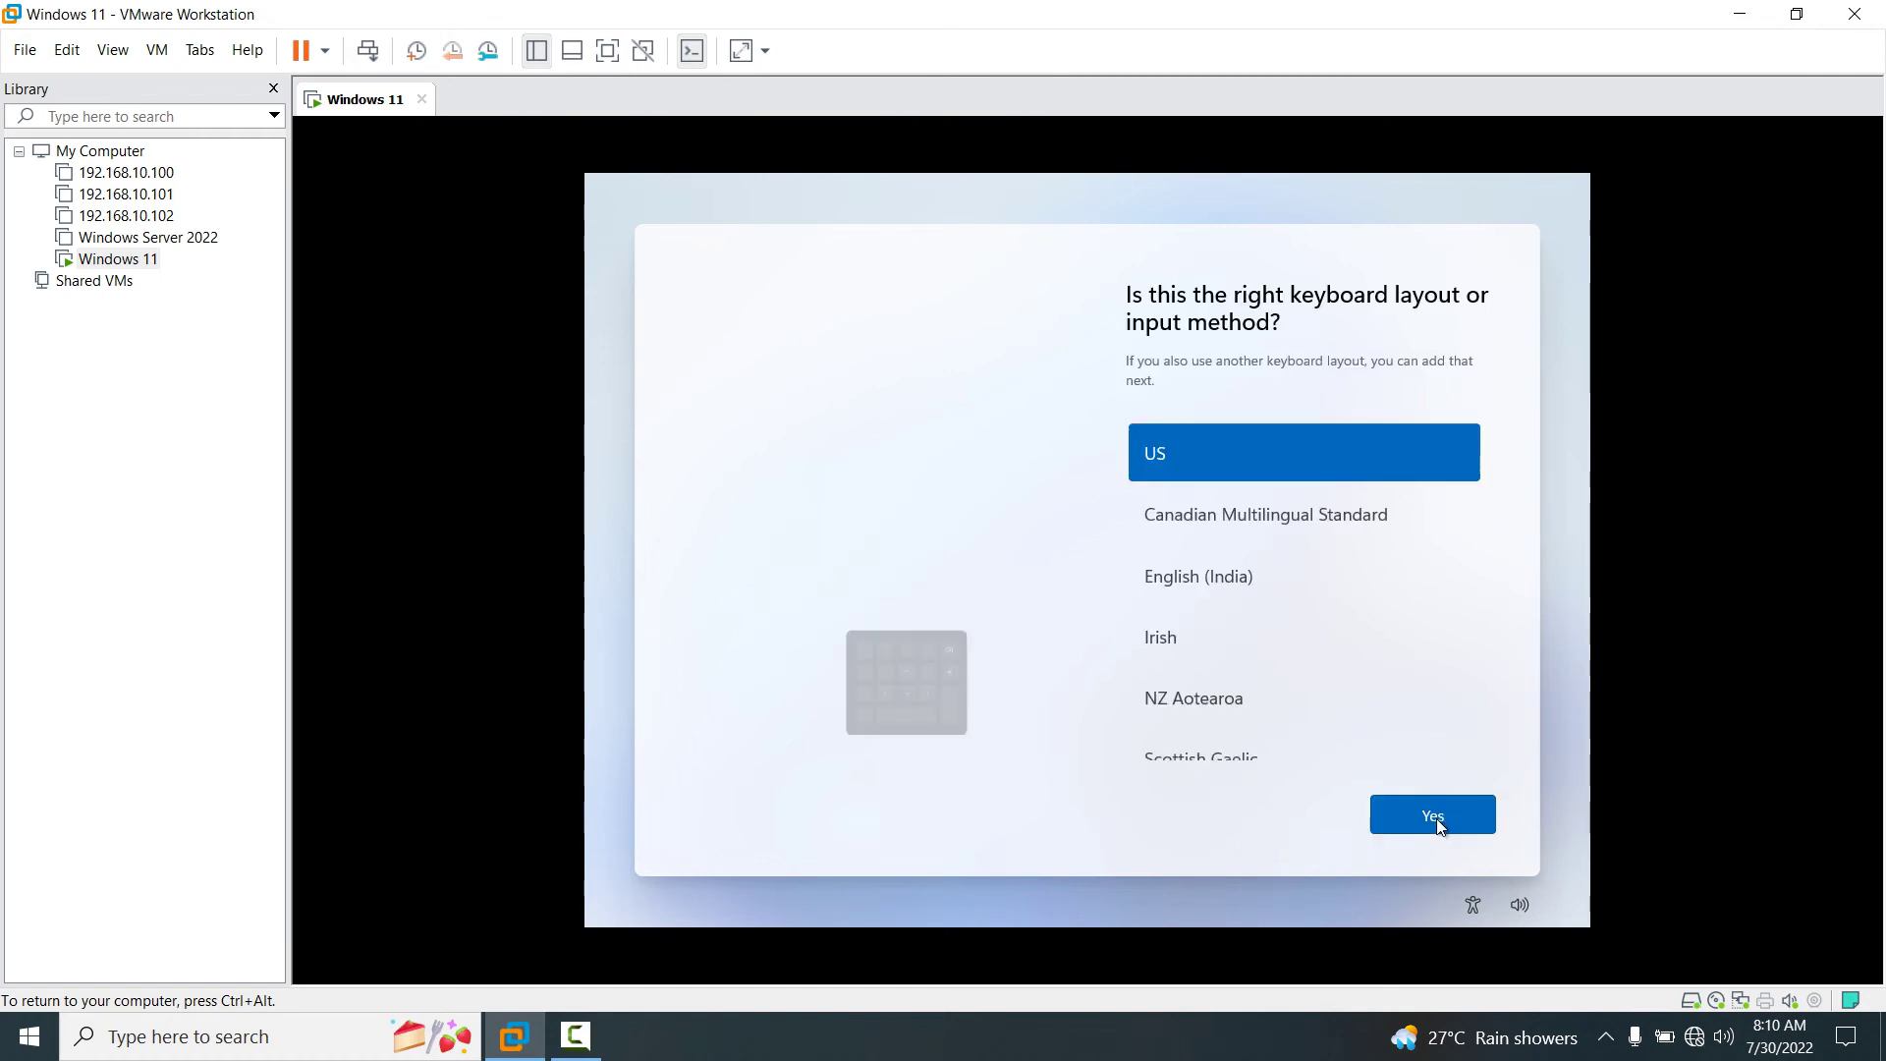
# Choose the English (India) keyboard layout and skip adding a second layout.
pyautogui.click(1191, 589)
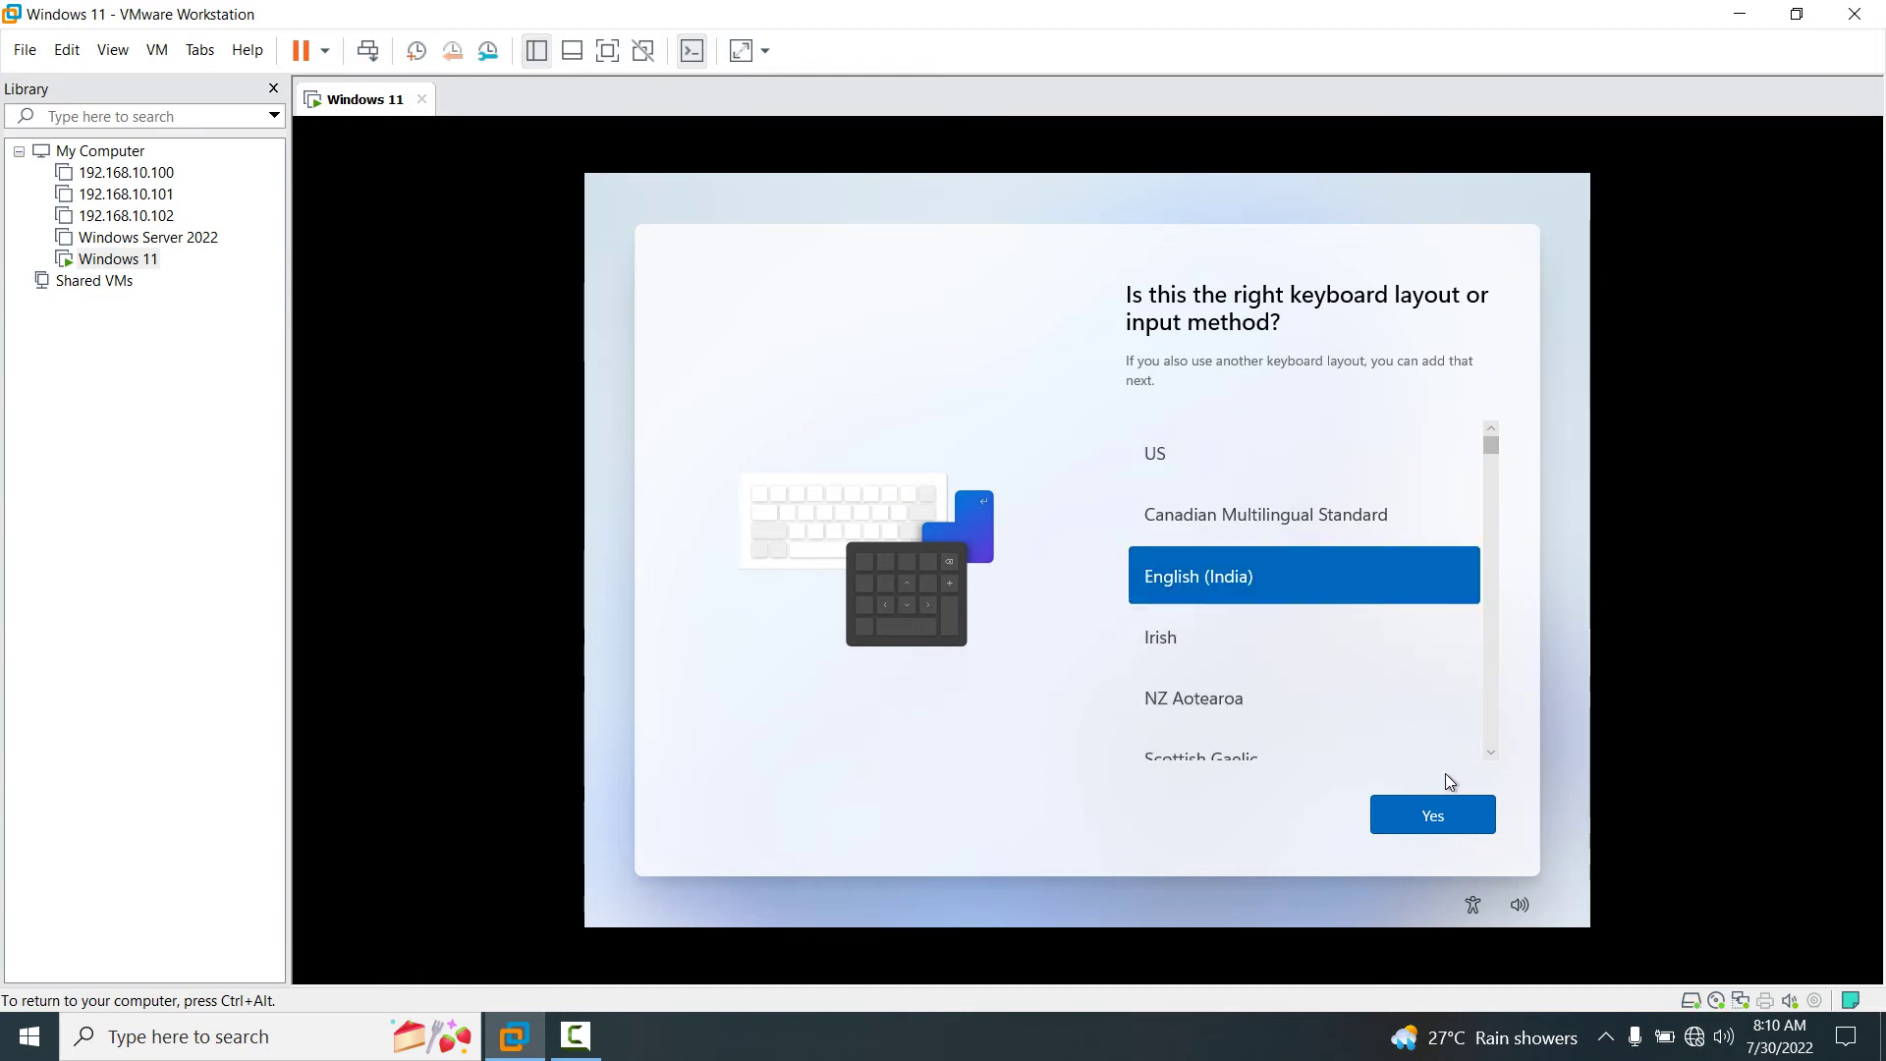
pyautogui.click(1437, 813)
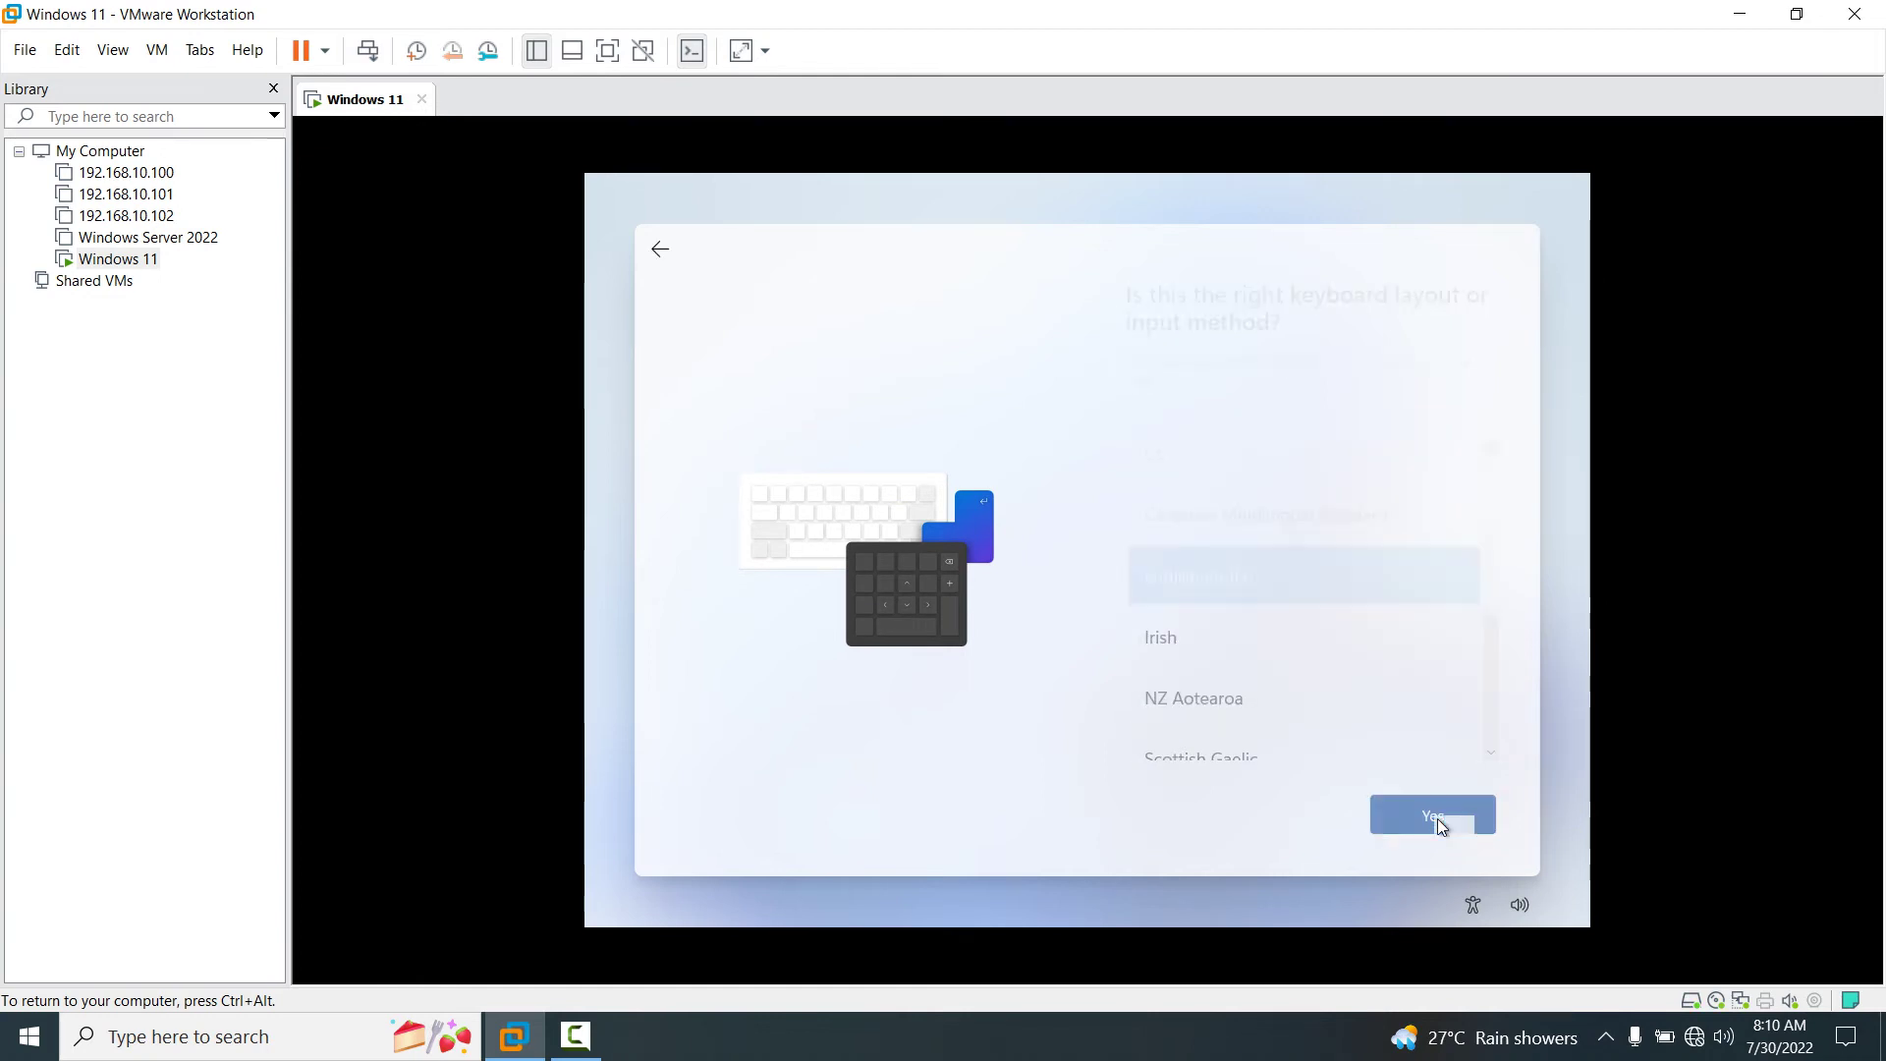
pyautogui.click(1418, 814)
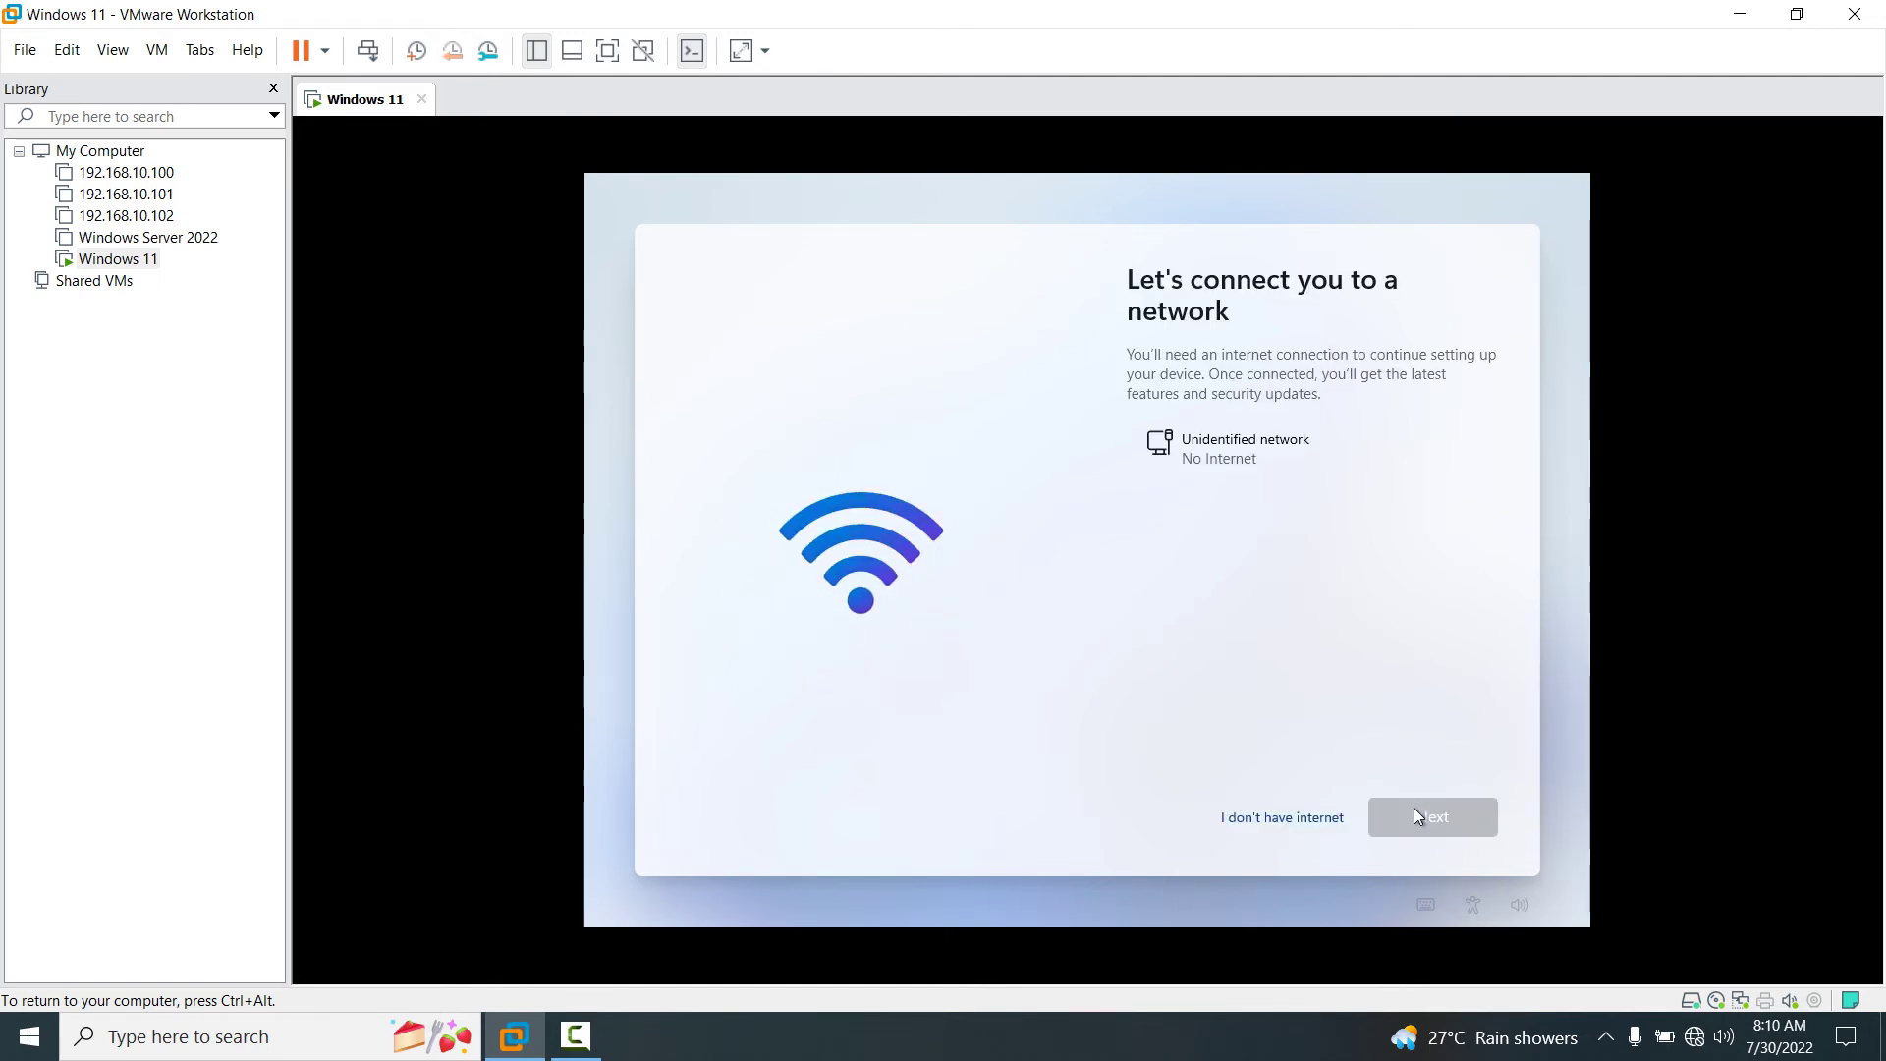
# Go on without an internet connection using Continue with limited setup.
pyautogui.click(1294, 823)
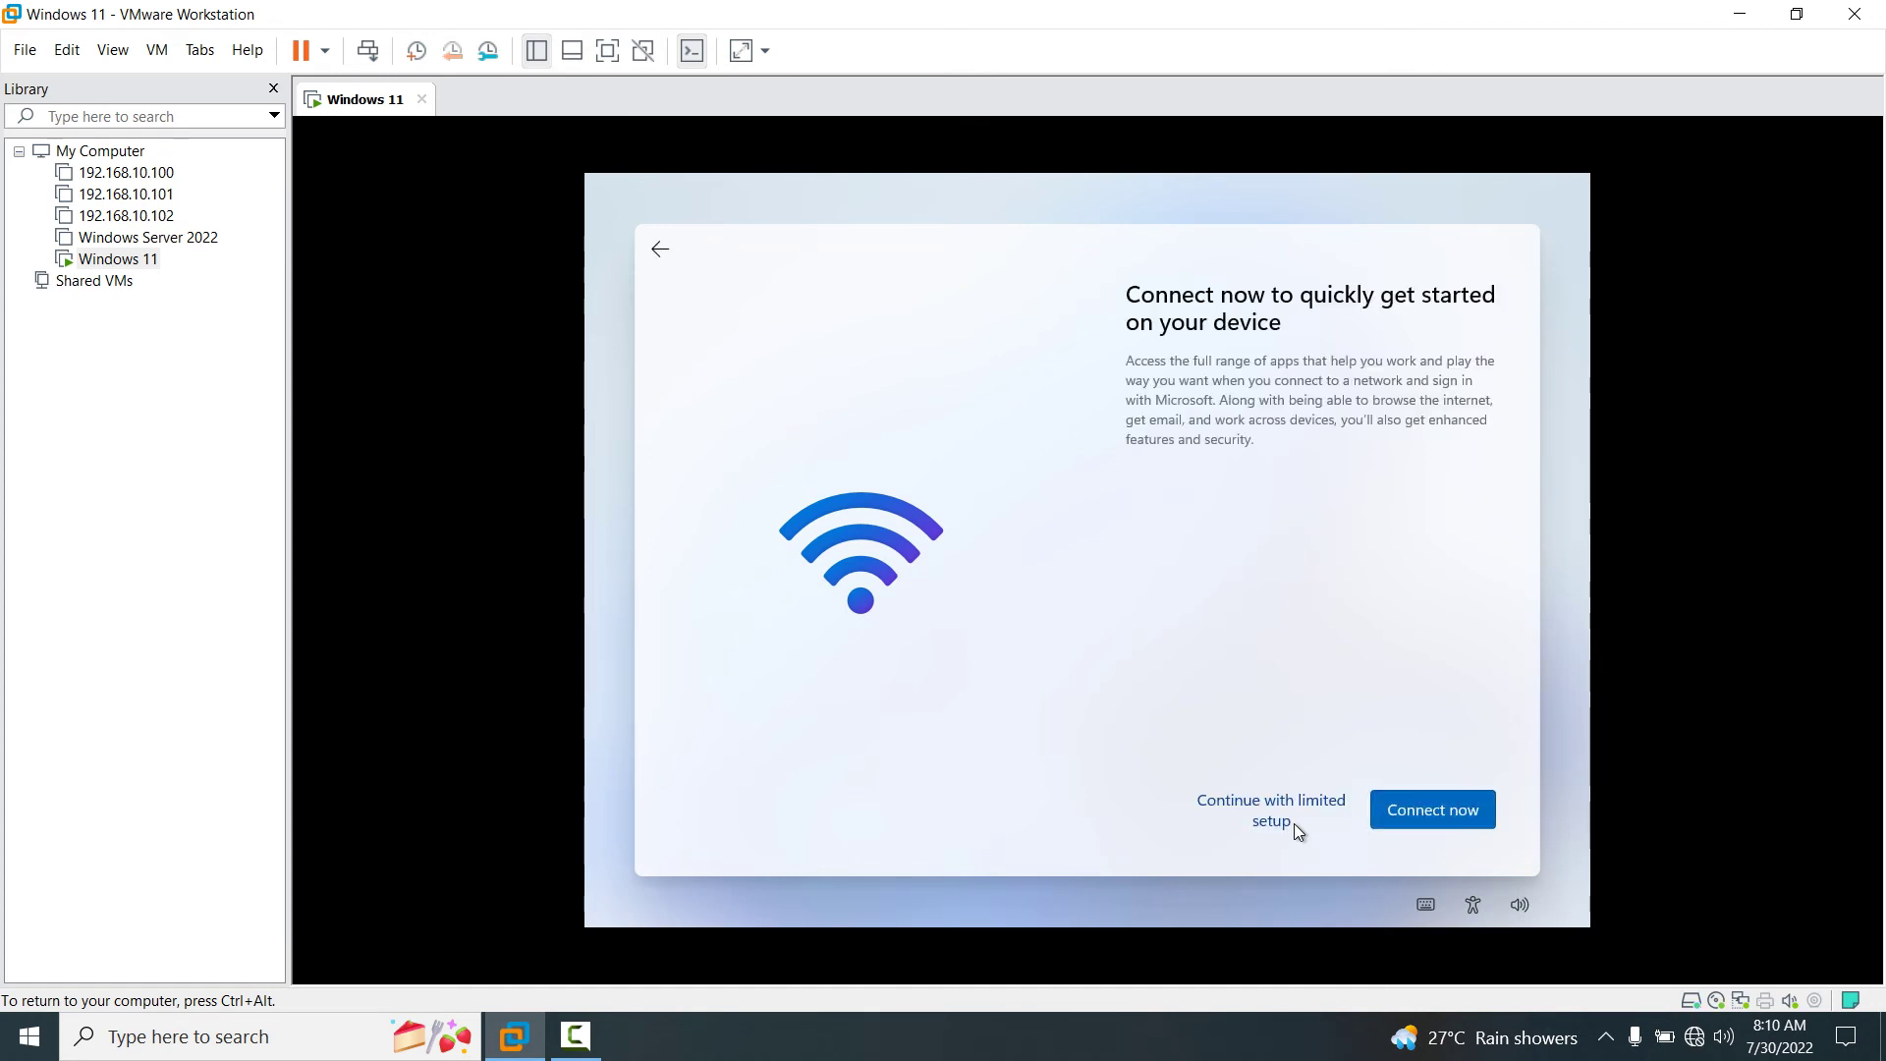
pyautogui.click(1270, 812)
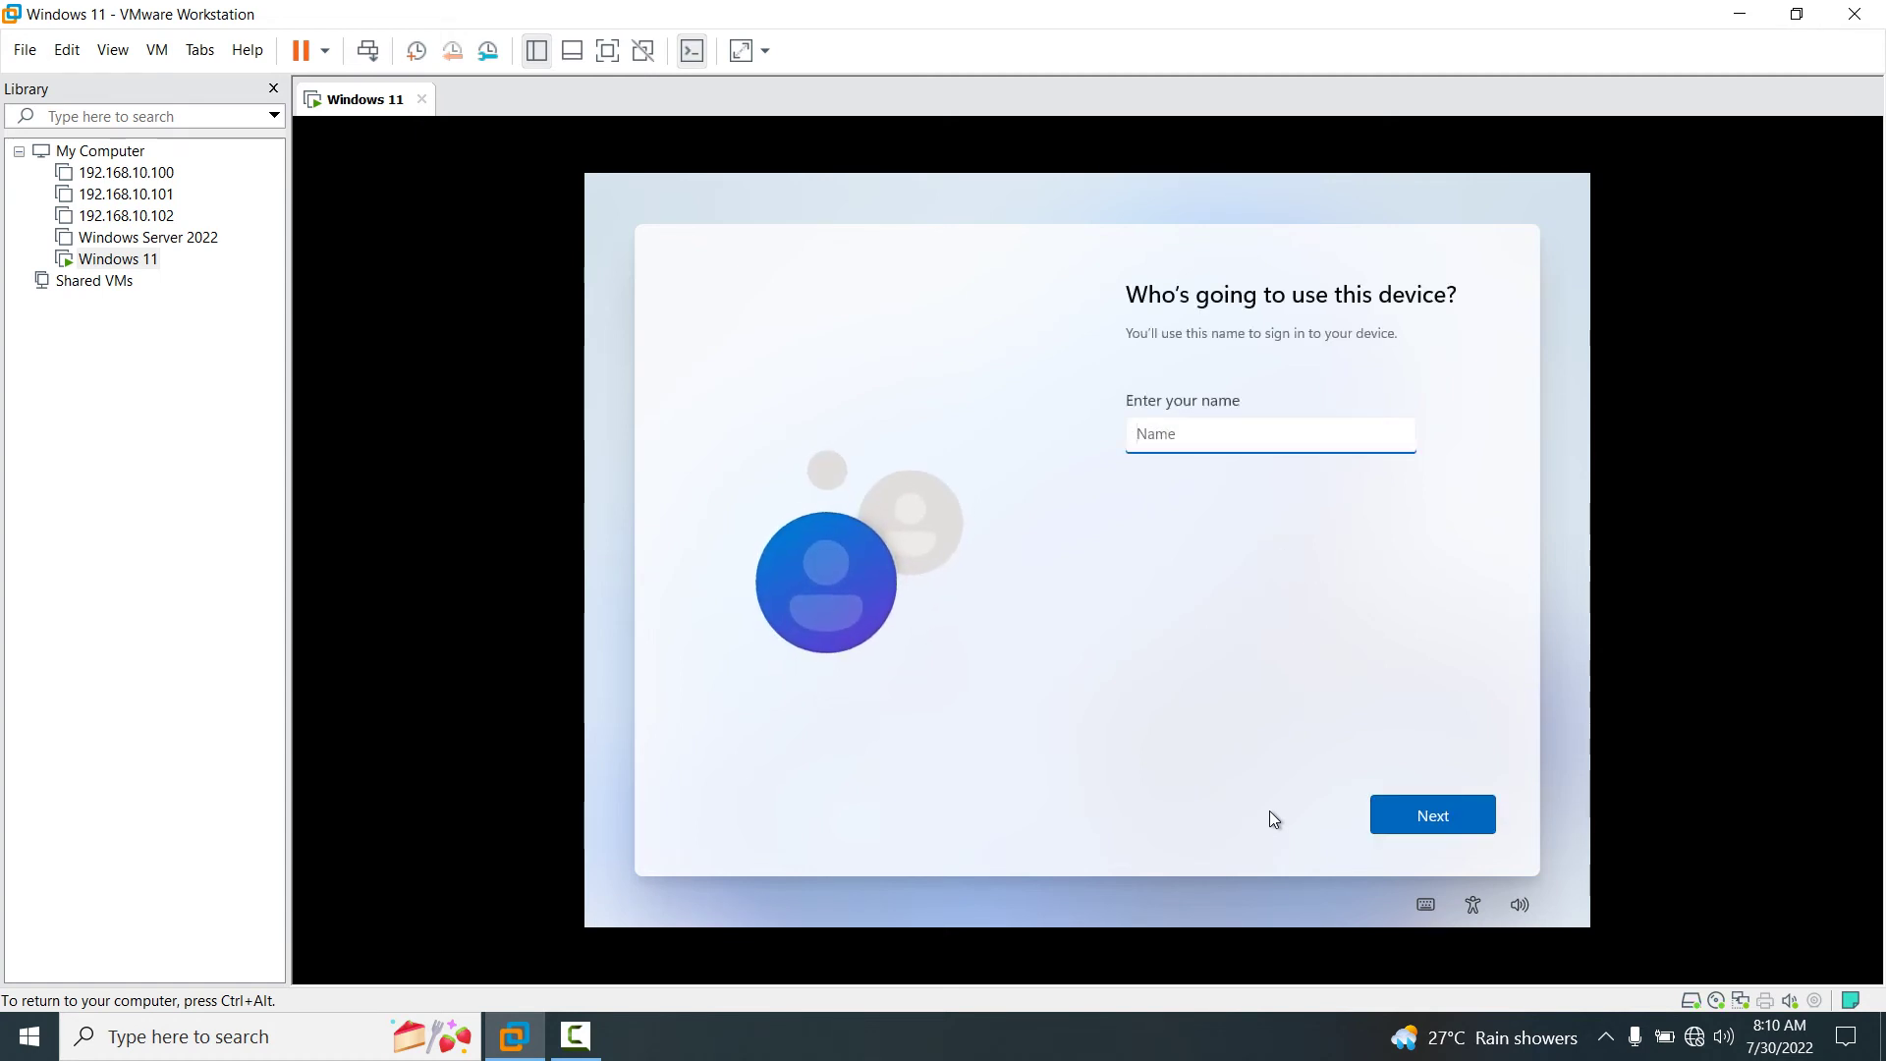
# Name the local account 'Admin', then enter and confirm its password.
pyautogui.write('Admin')
pyautogui.click(1404, 821)
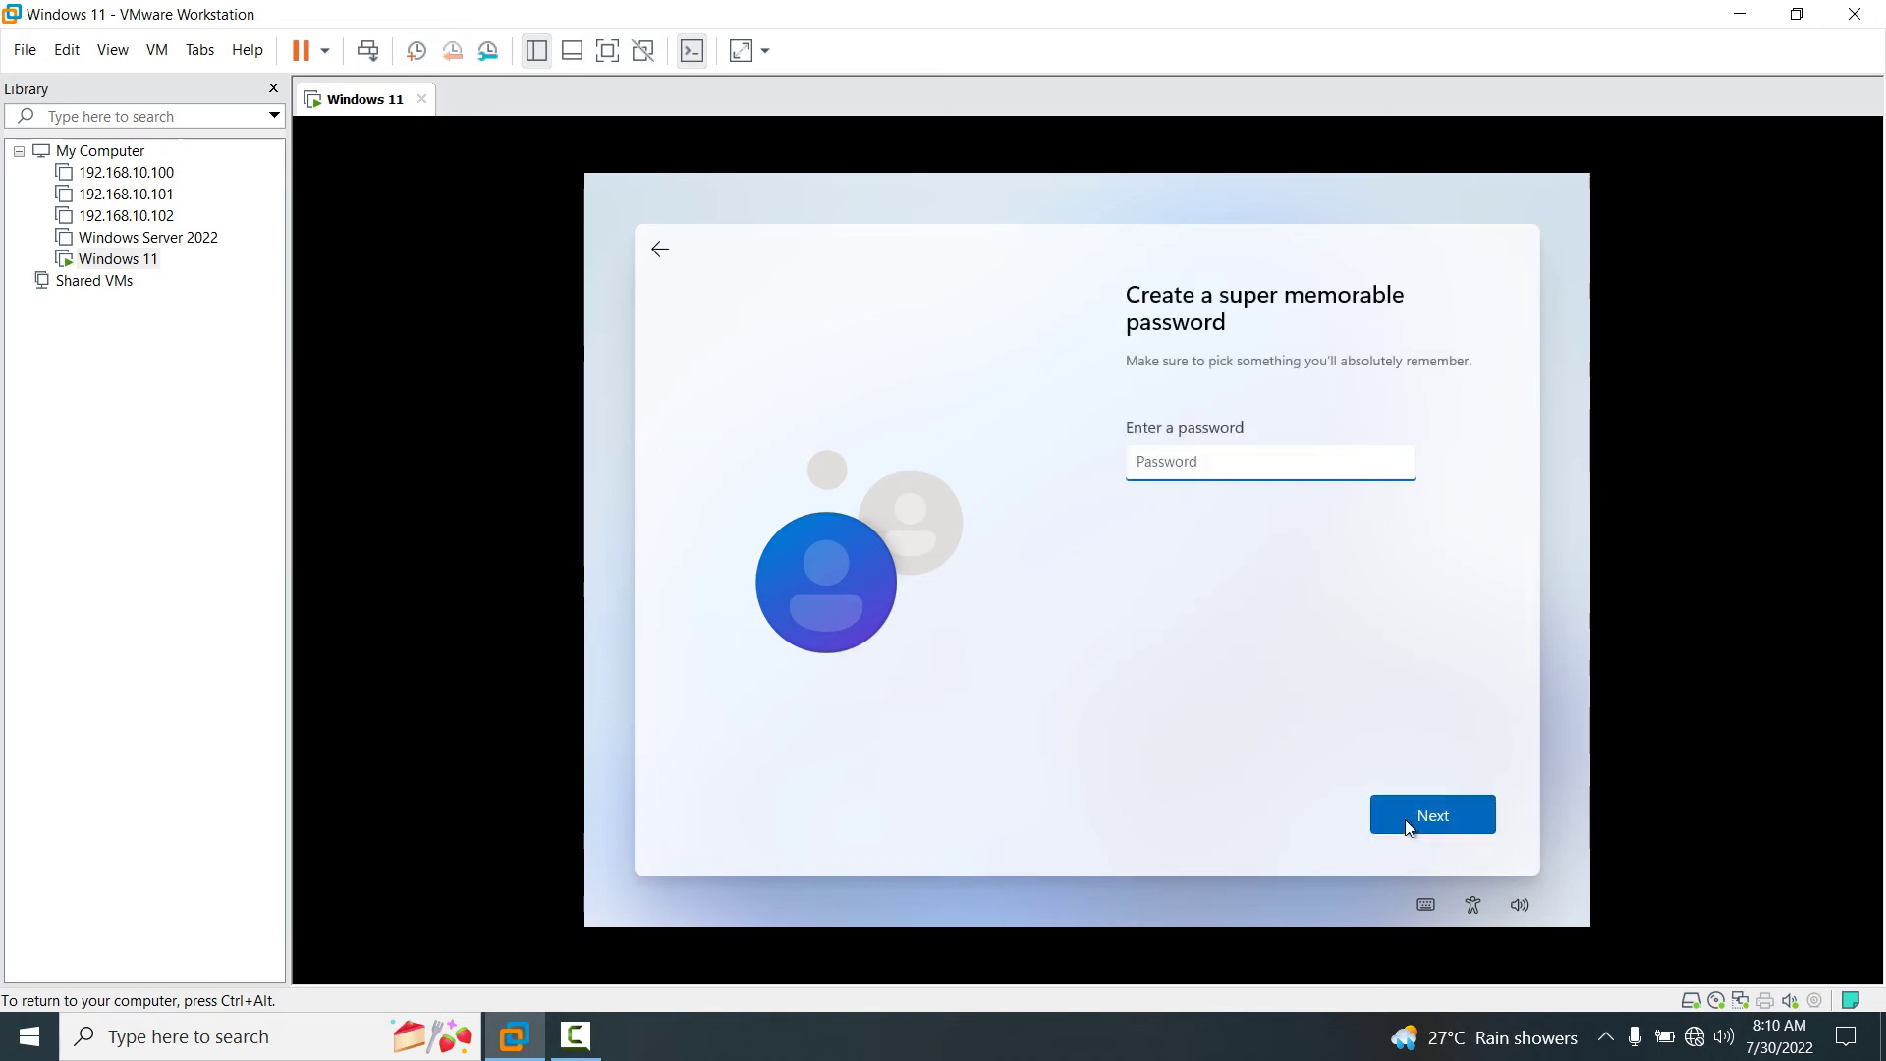
pyautogui.write('123456')
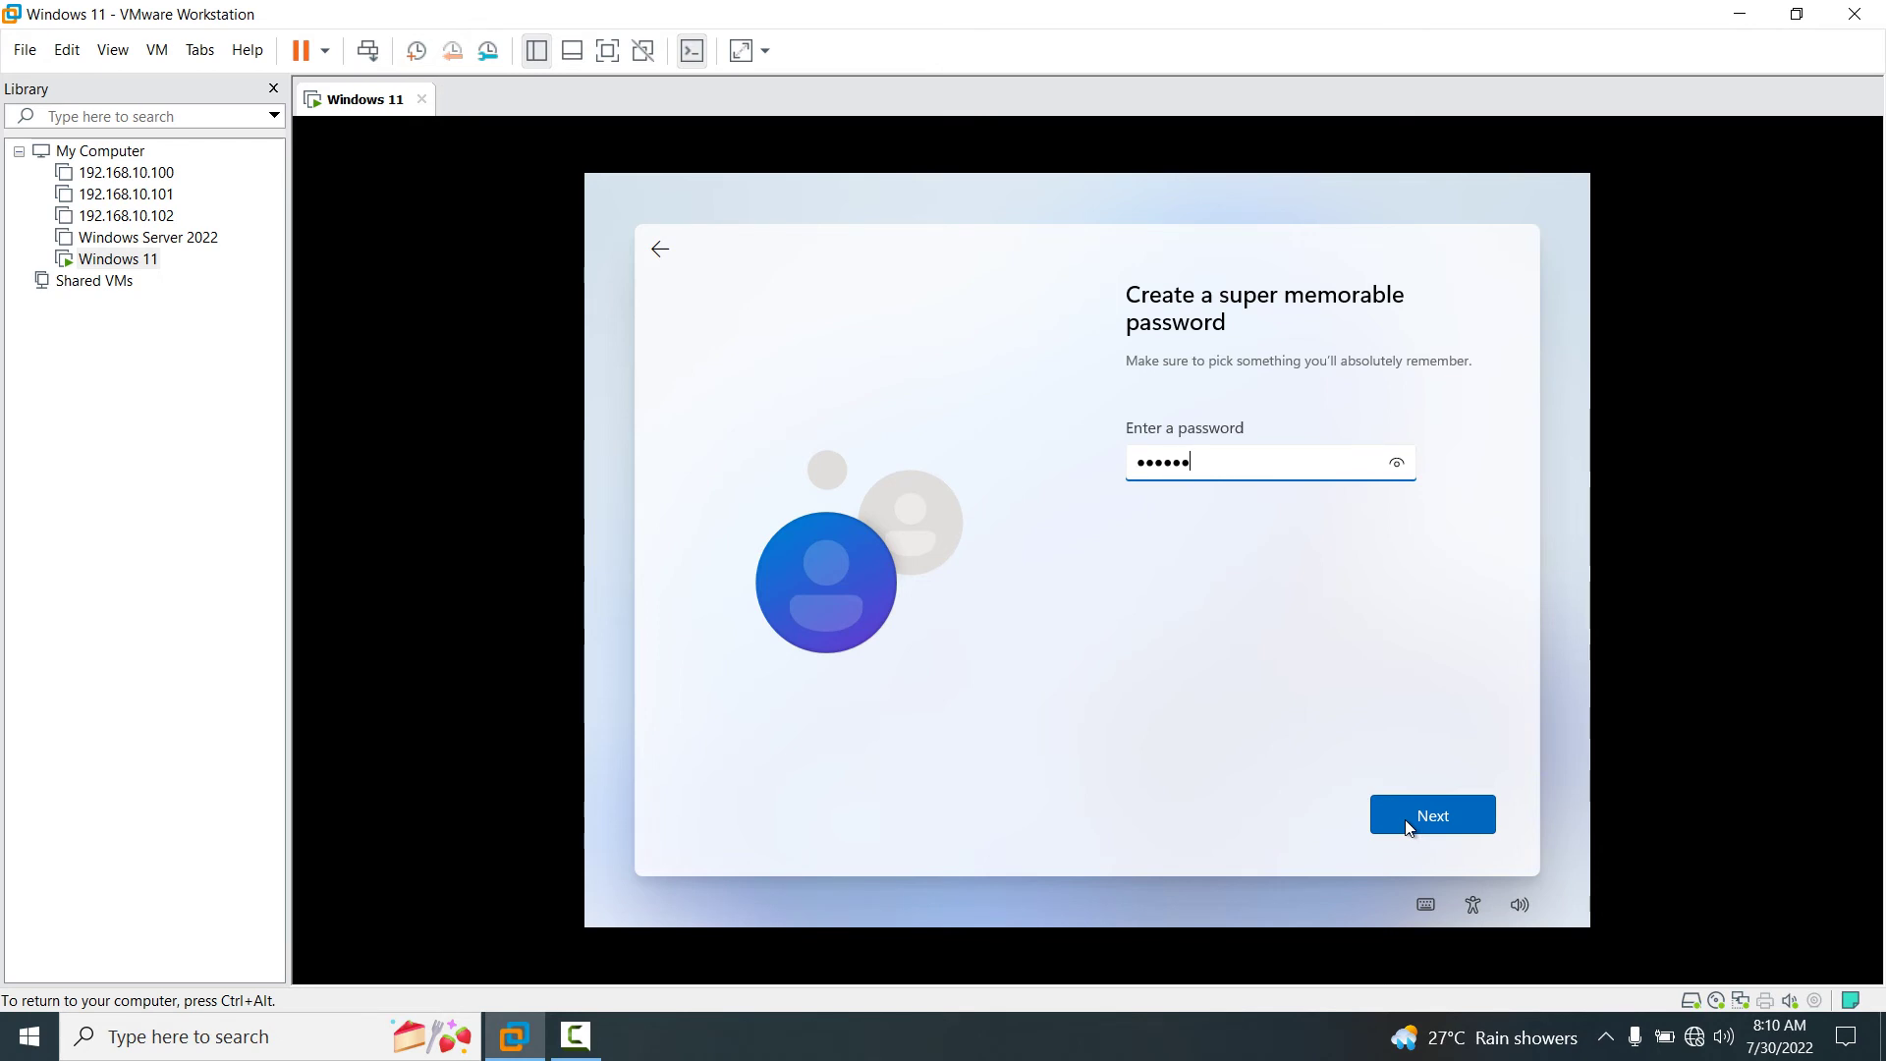
pyautogui.click(1405, 819)
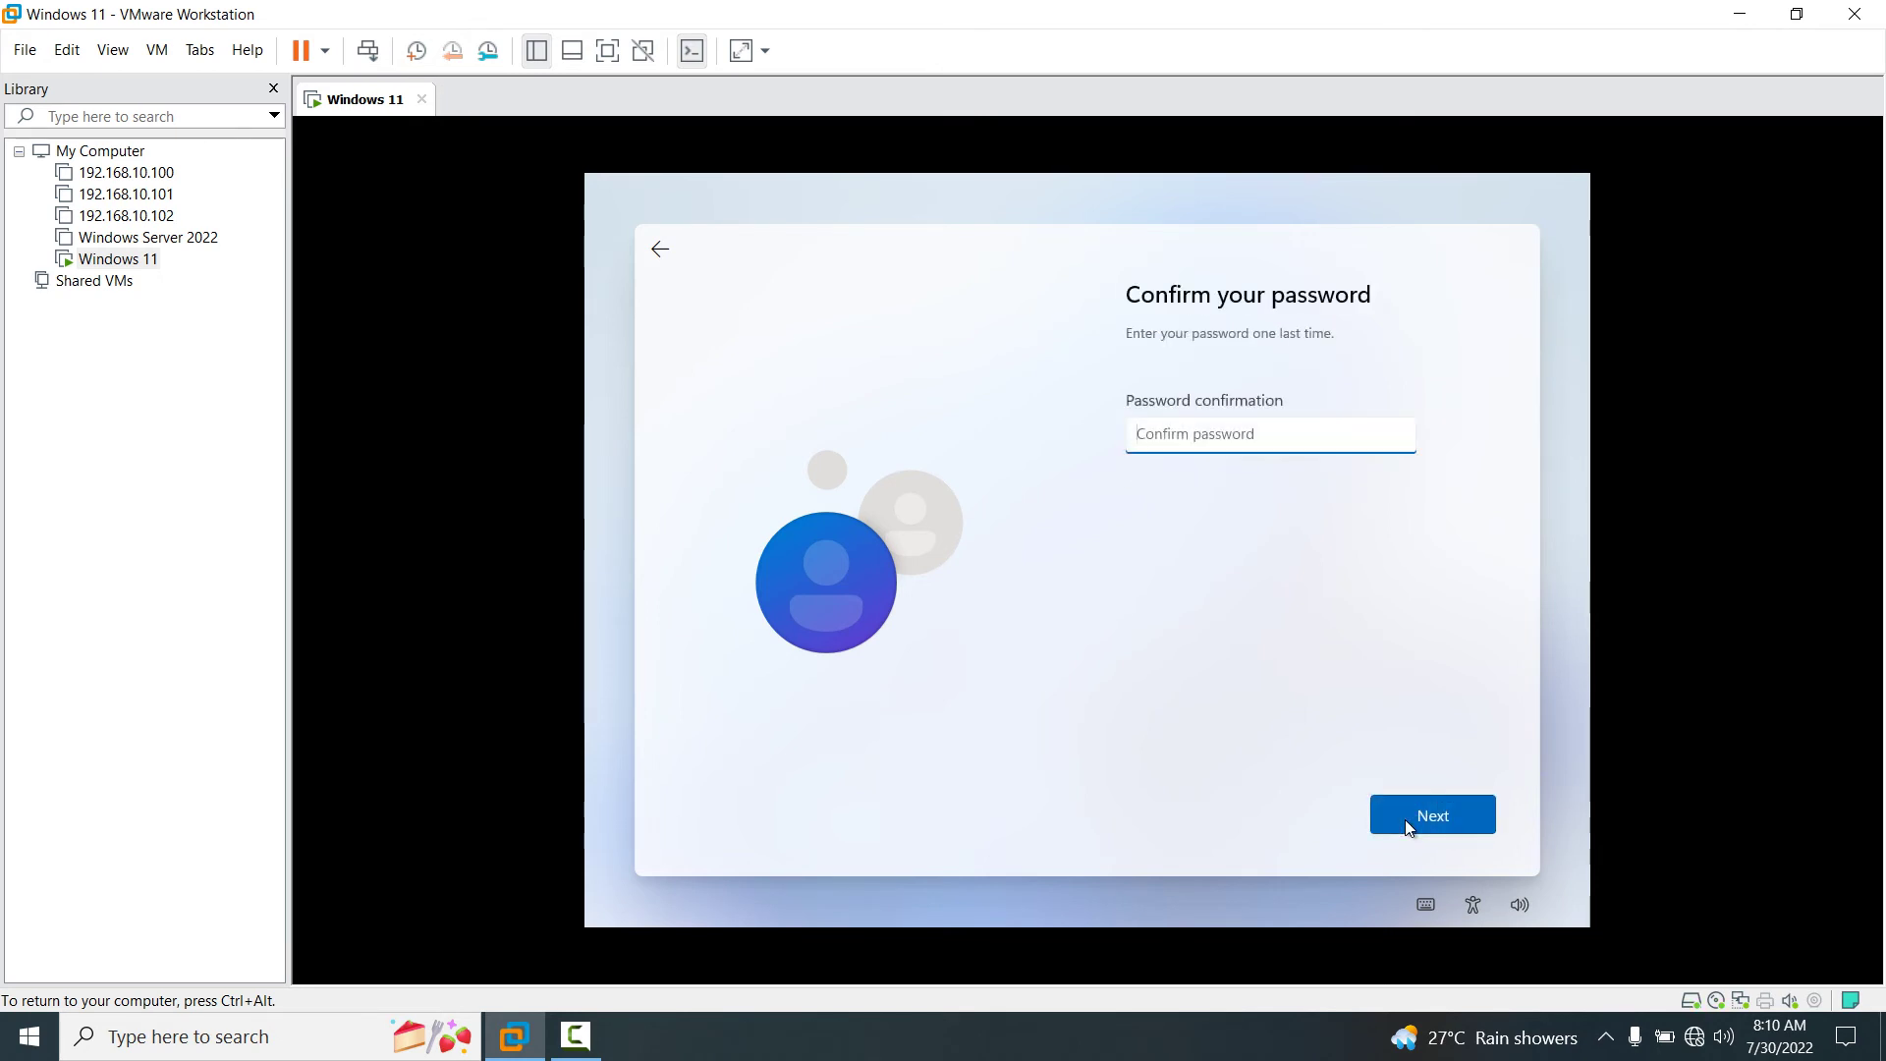
pyautogui.write('123456')
pyautogui.click(1404, 820)
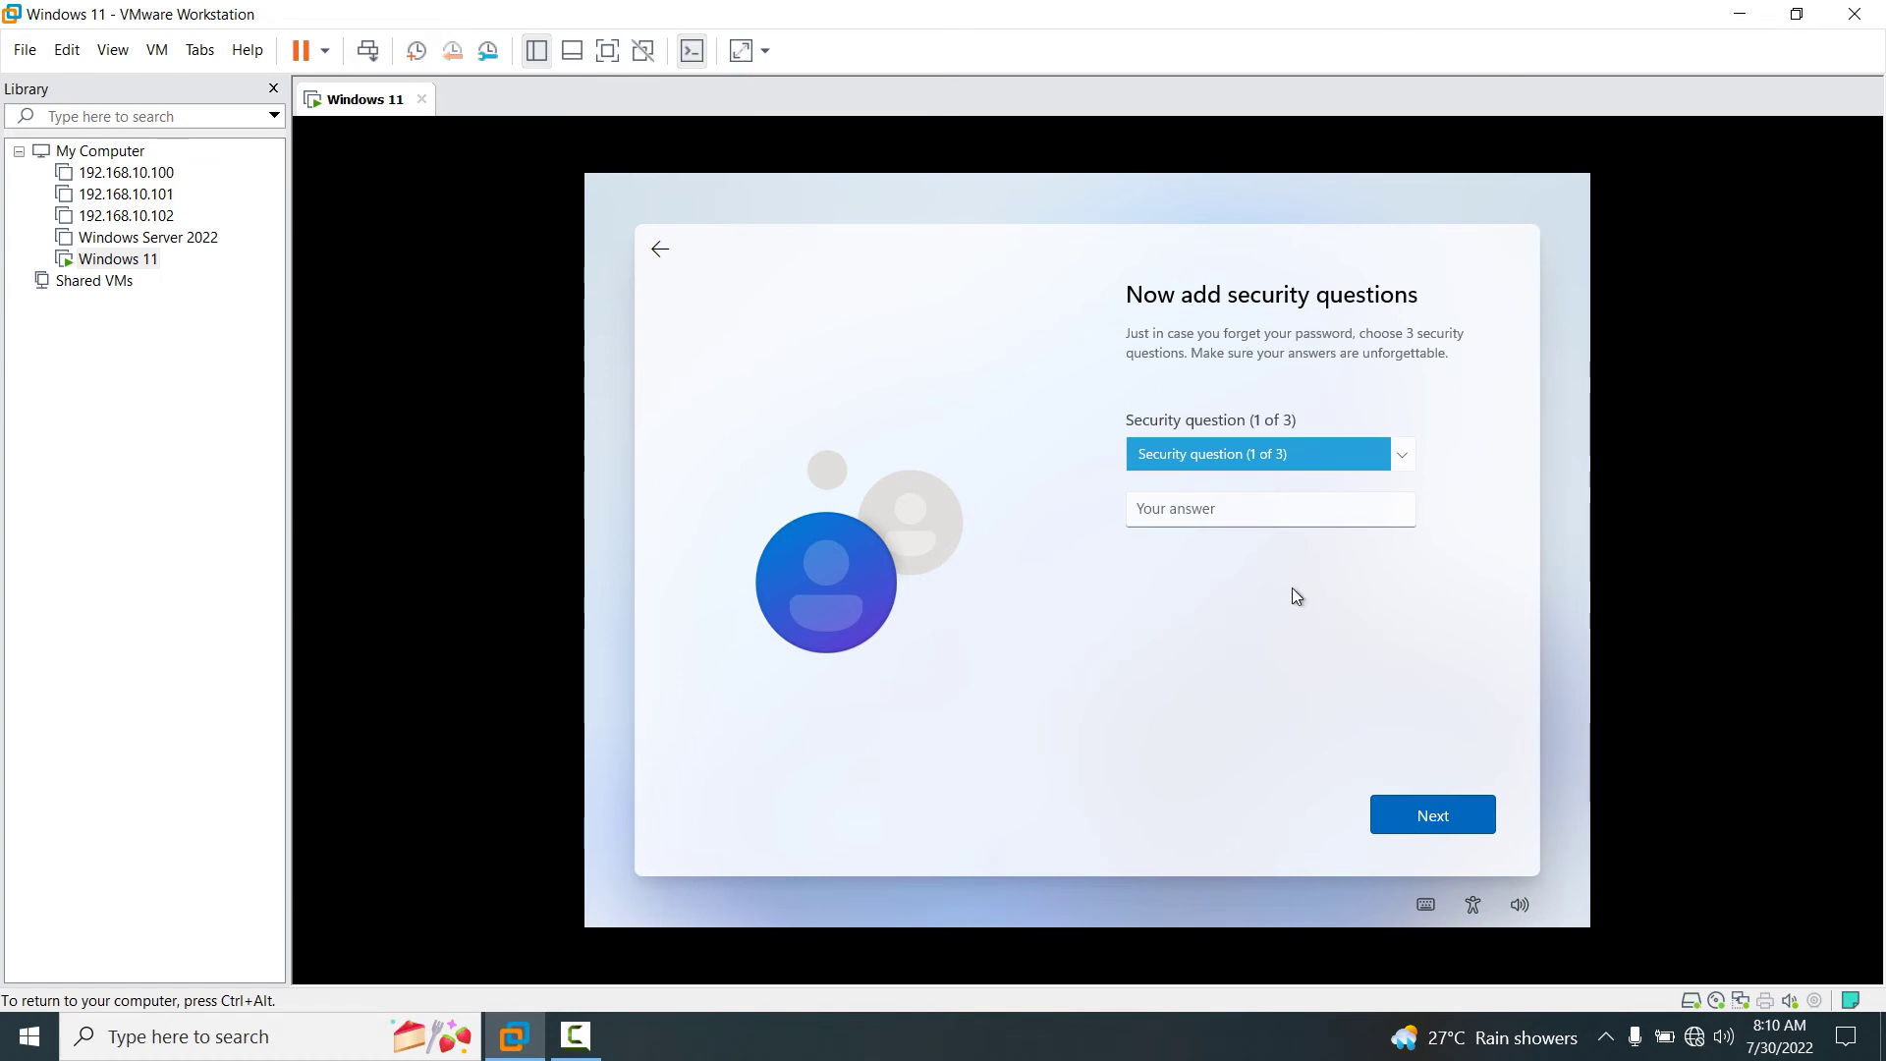
# Set the first security question to the birth-city question and enter its answer.
pyautogui.click(1224, 509)
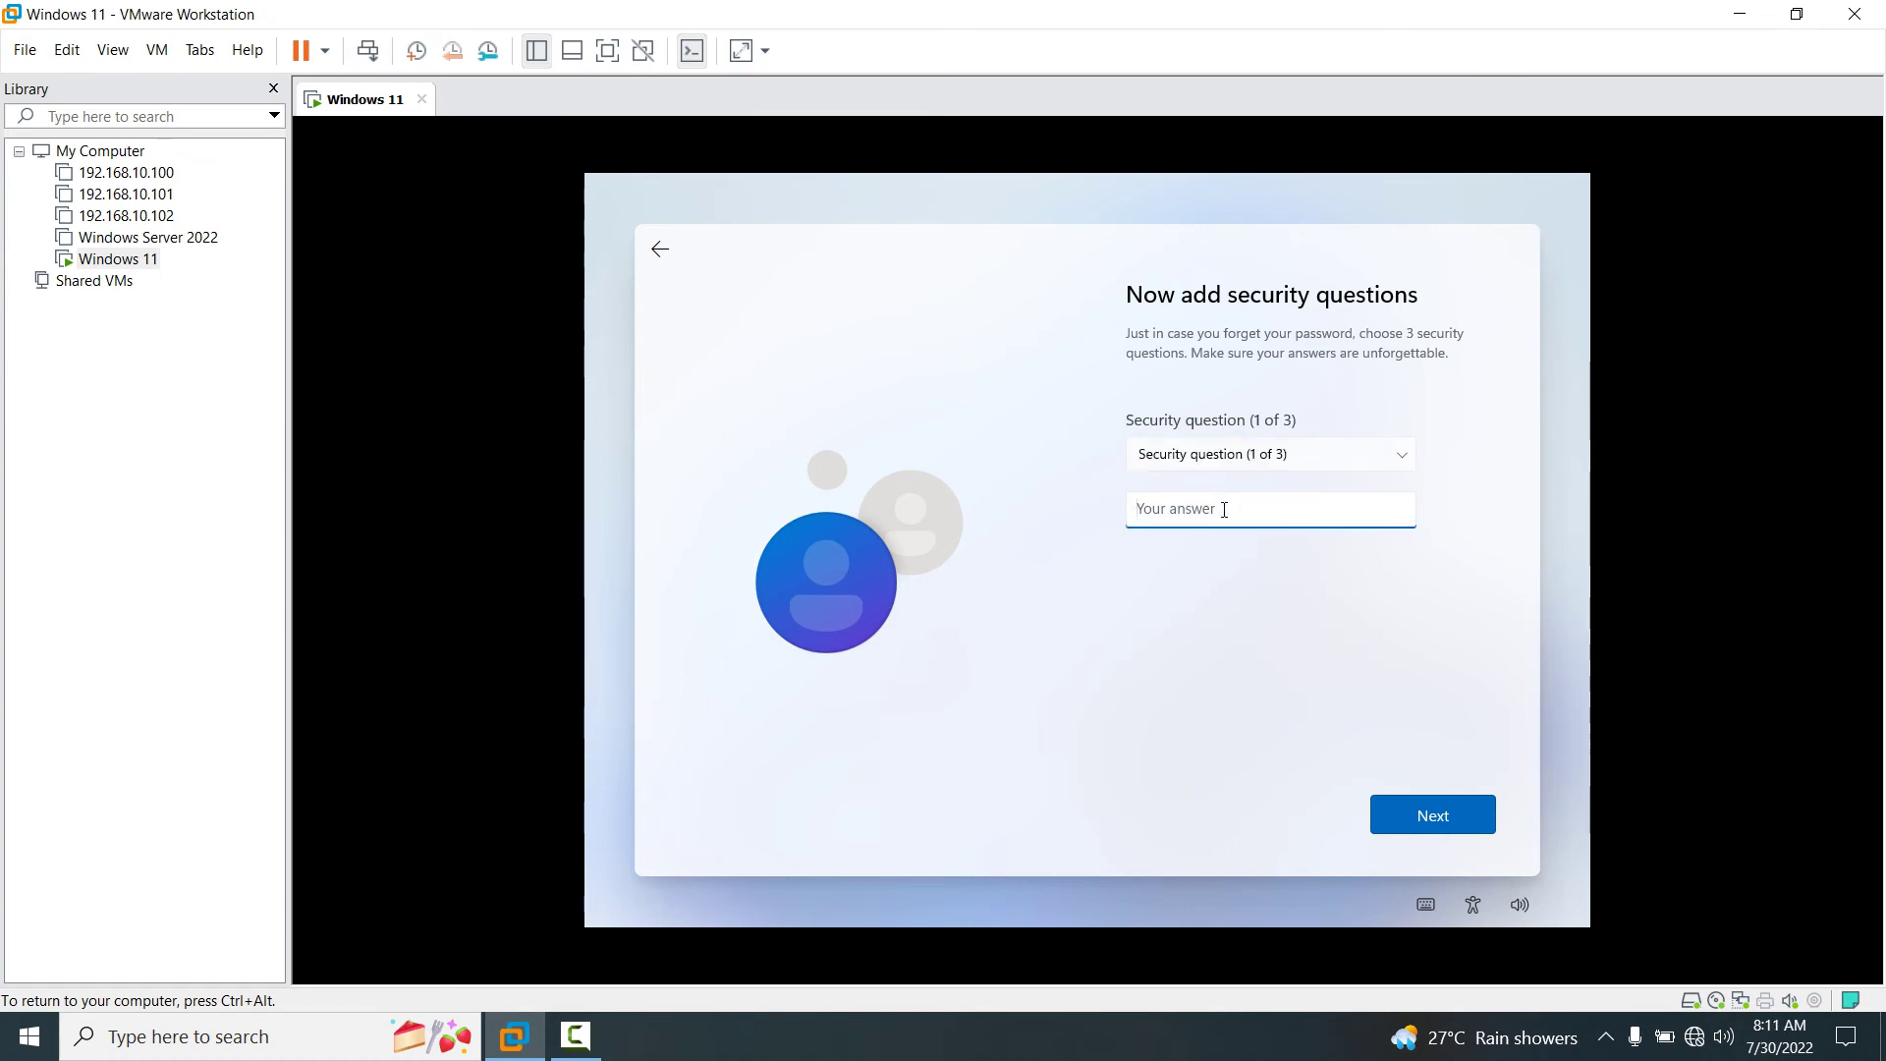
pyautogui.write('Rinku')
pyautogui.press('Return')
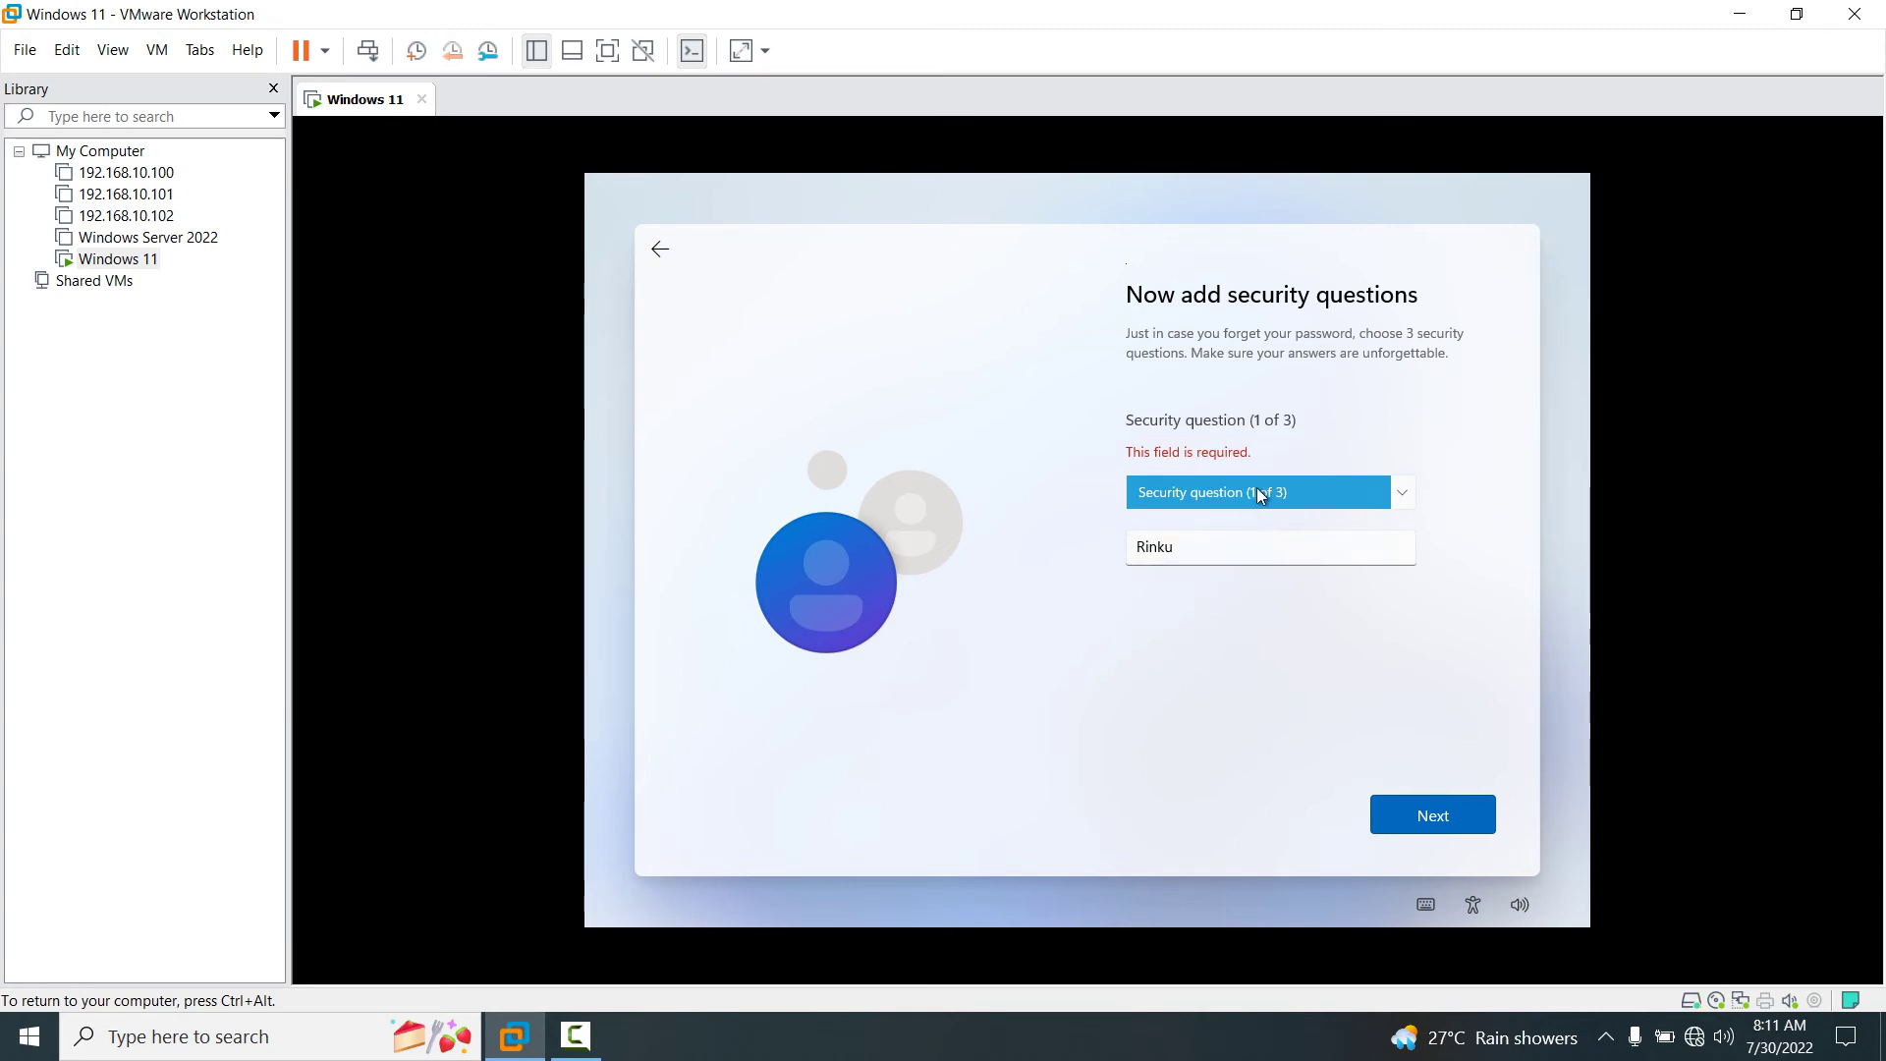
pyautogui.click(1257, 489)
pyautogui.click(1260, 535)
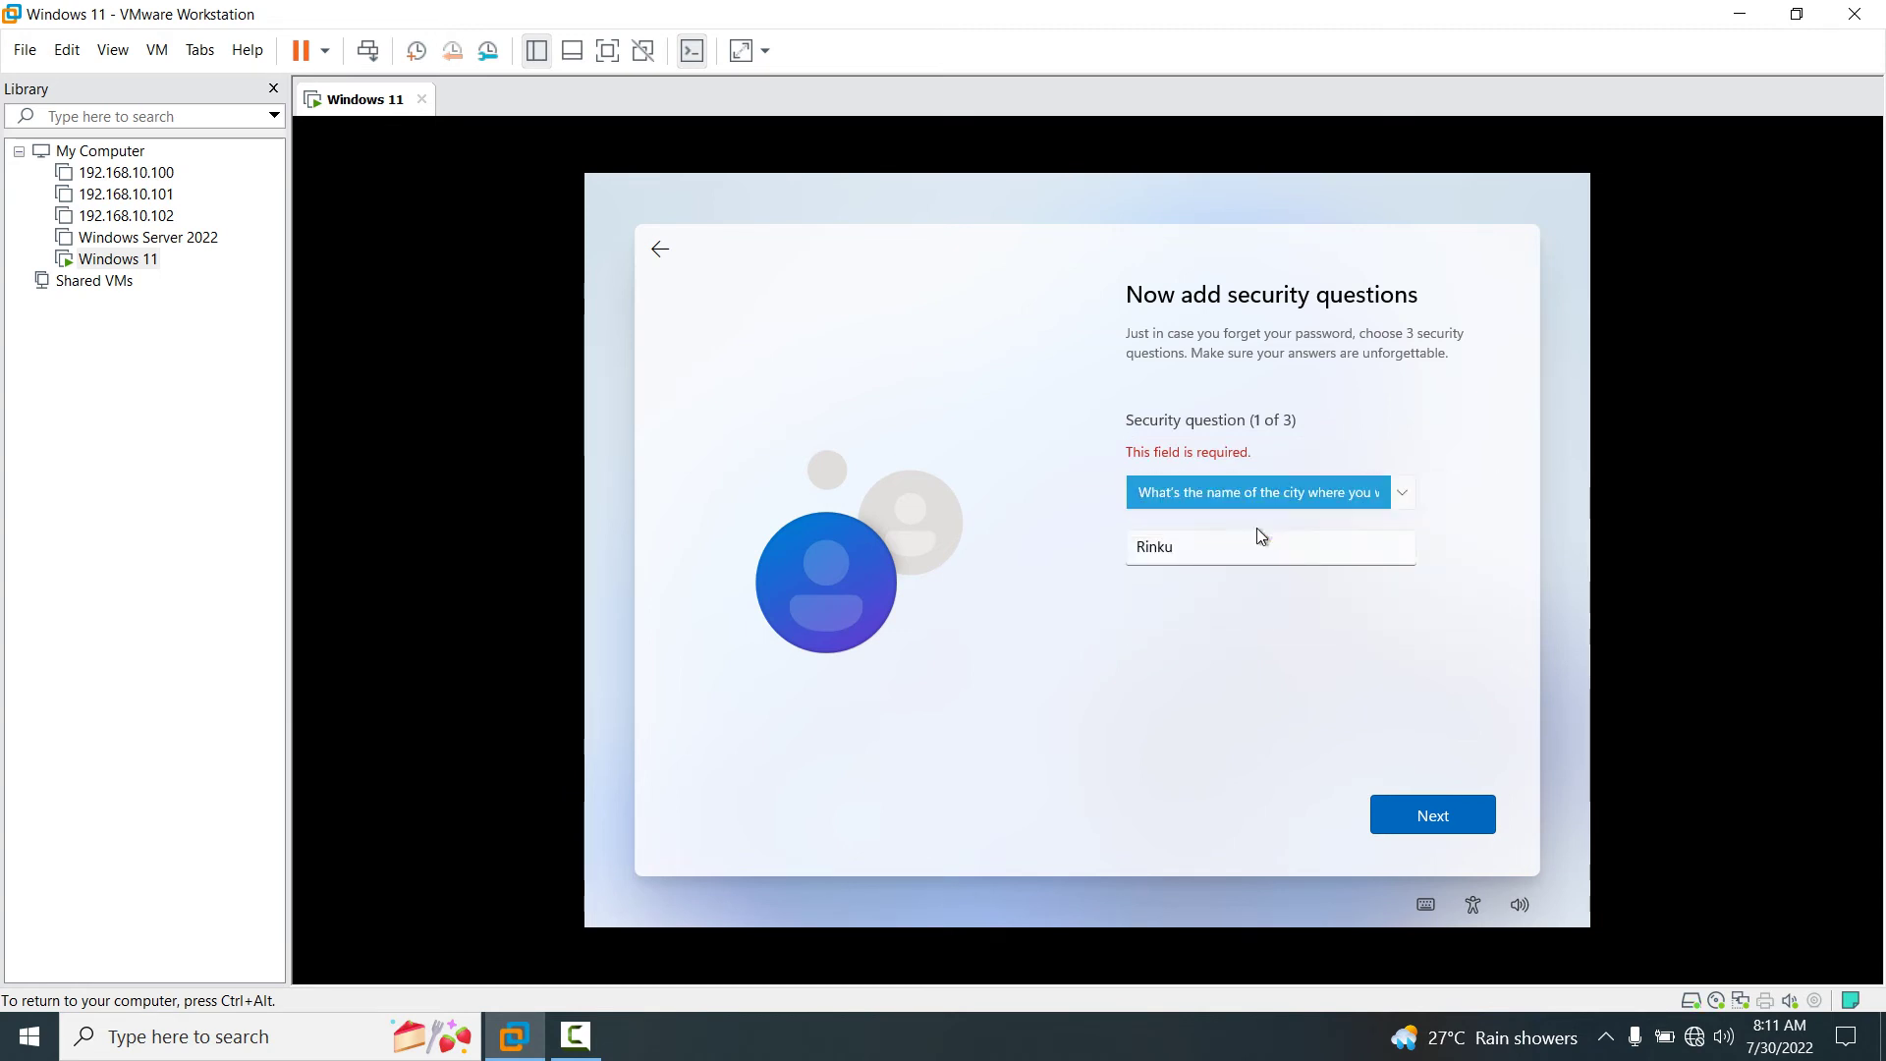
pyautogui.press('BackSpace')
pyautogui.press('BackSpace')
pyautogui.press('BackSpace')
pyautogui.press('BackSpace')
pyautogui.press('BackSpace')
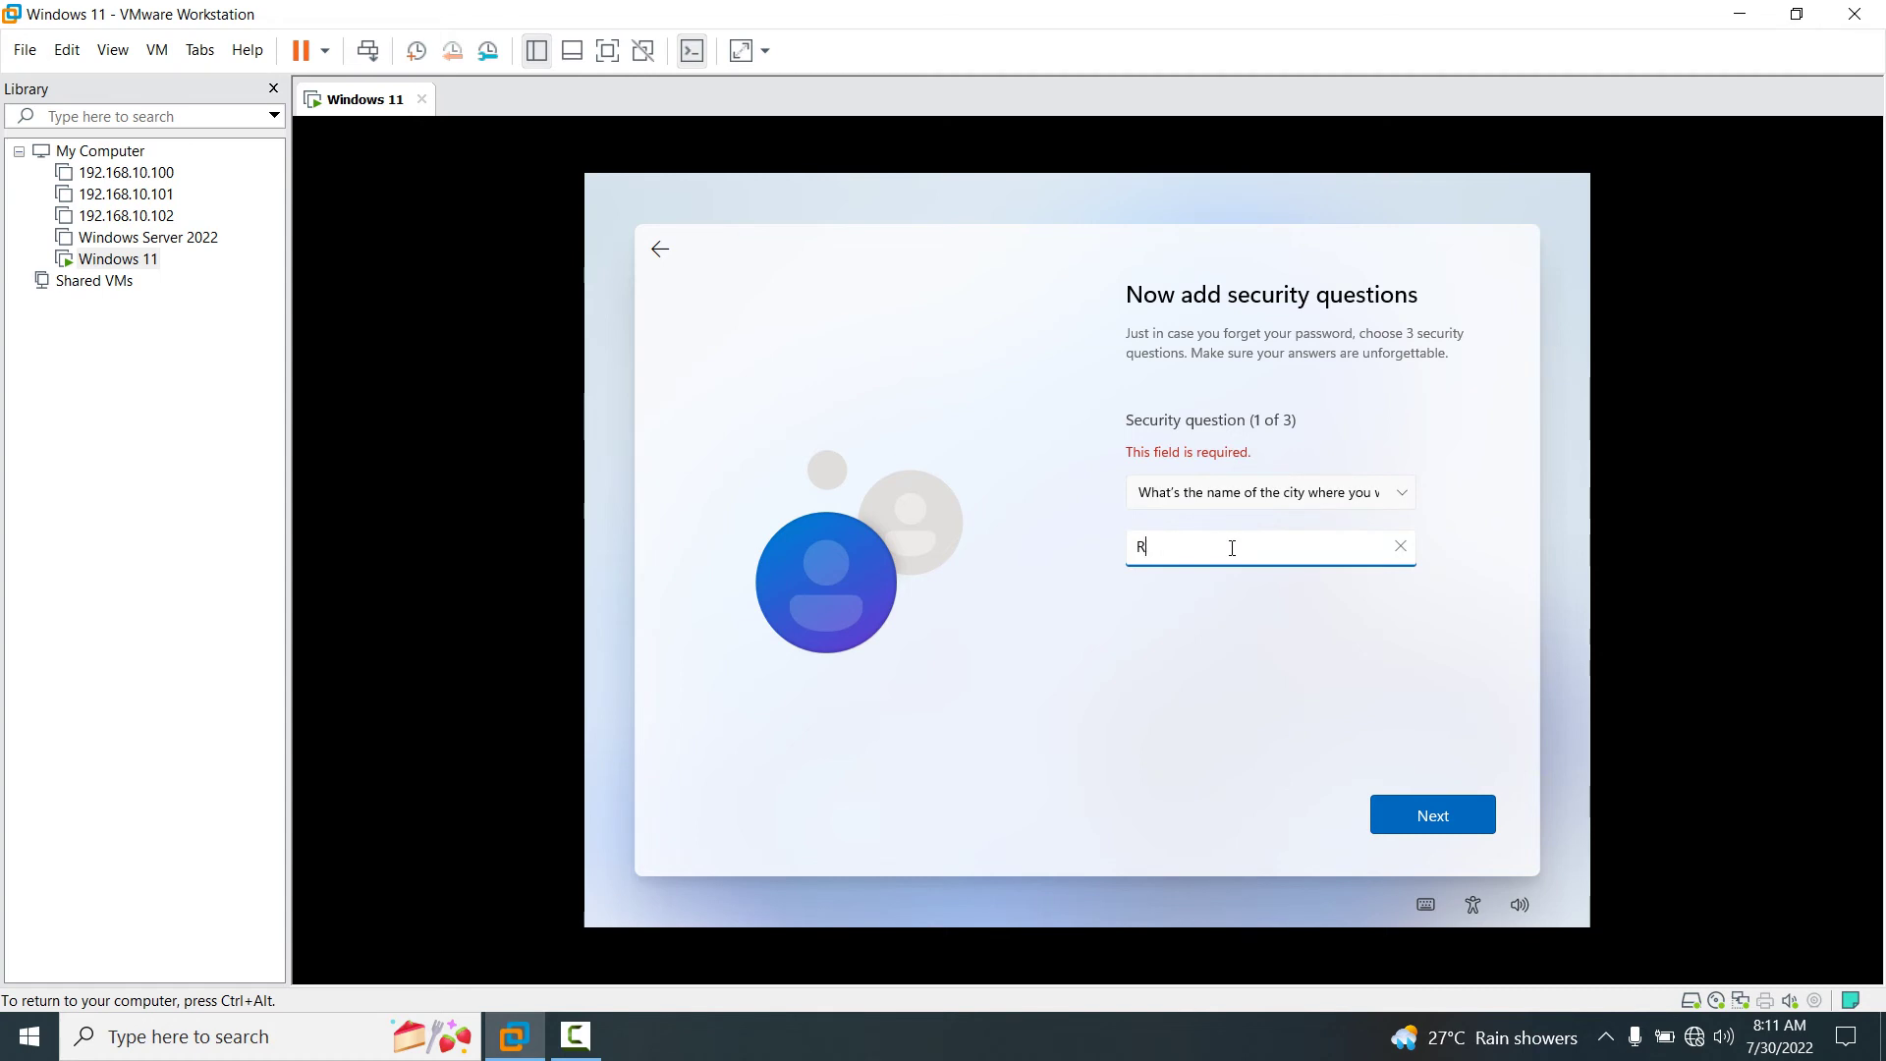
pyautogui.write('Delhi')
pyautogui.press('Return')
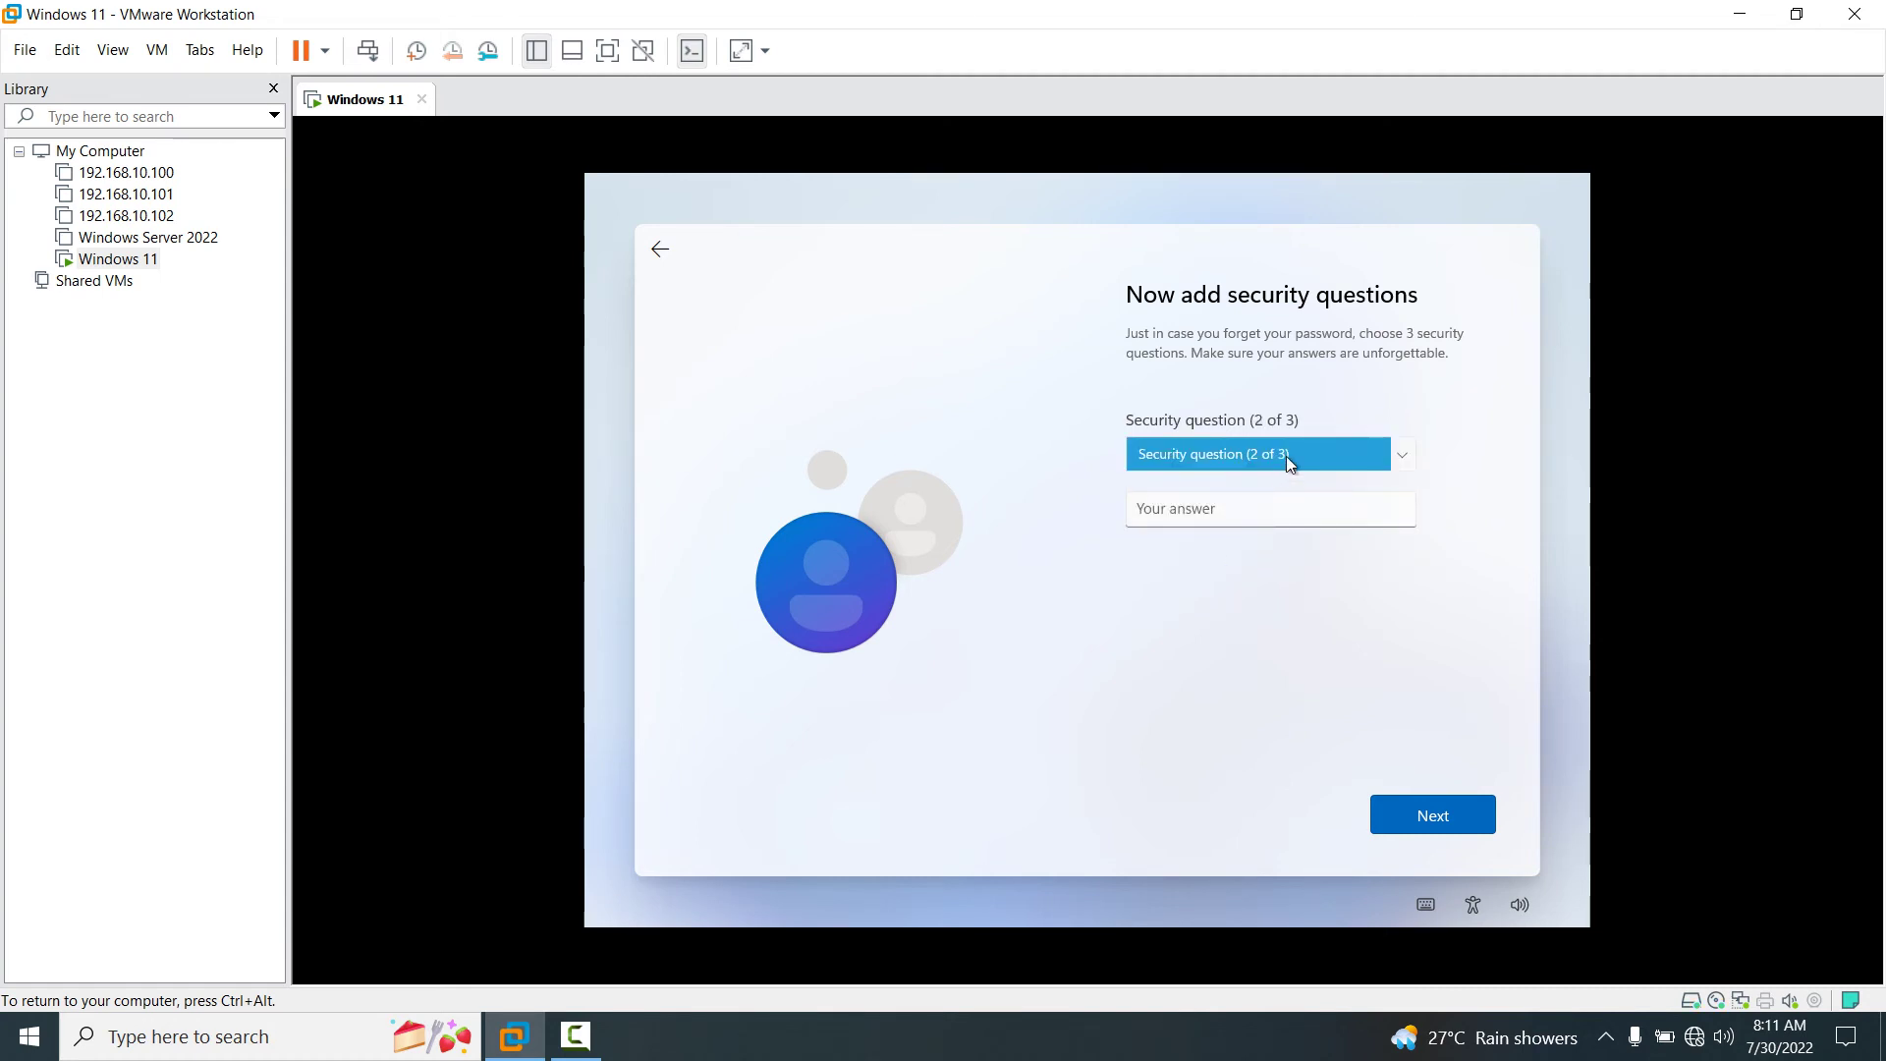
# Set the second security question to the childhood nickname question and enter its answer.
pyautogui.click(1287, 456)
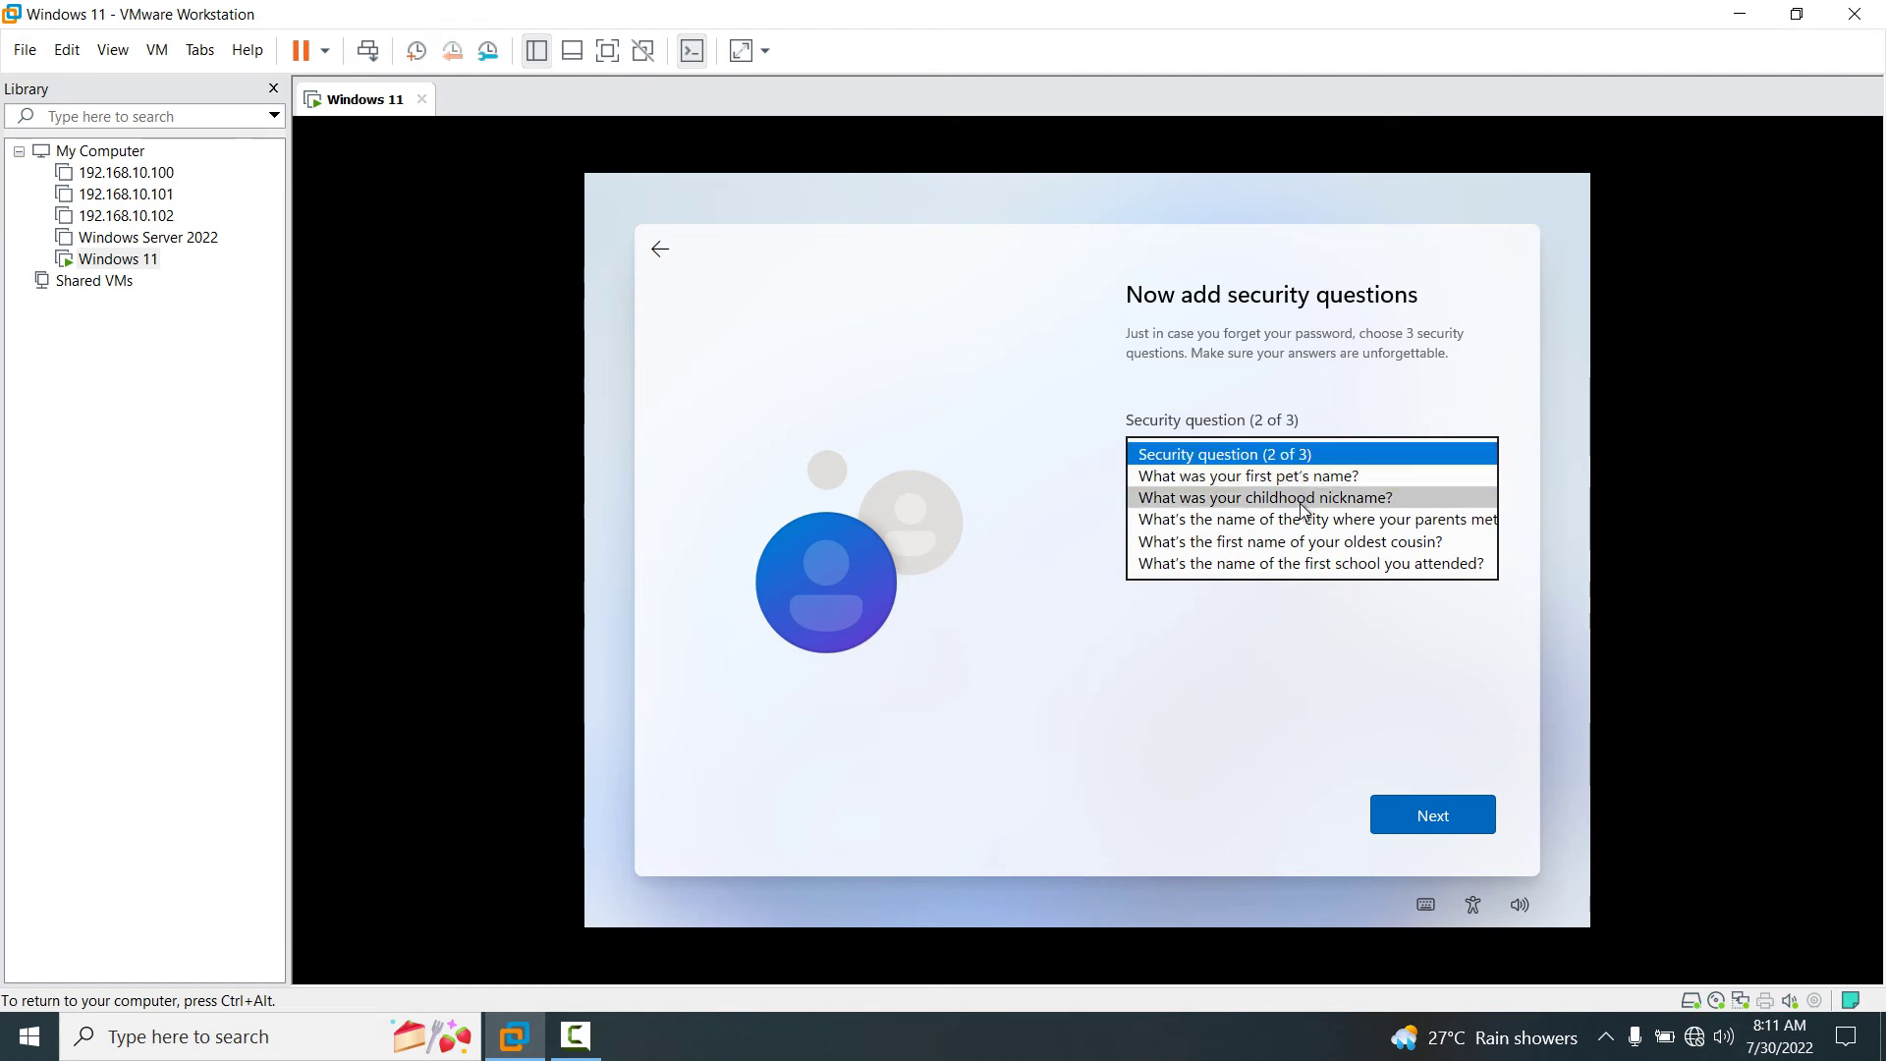
pyautogui.click(1299, 499)
pyautogui.click(1297, 503)
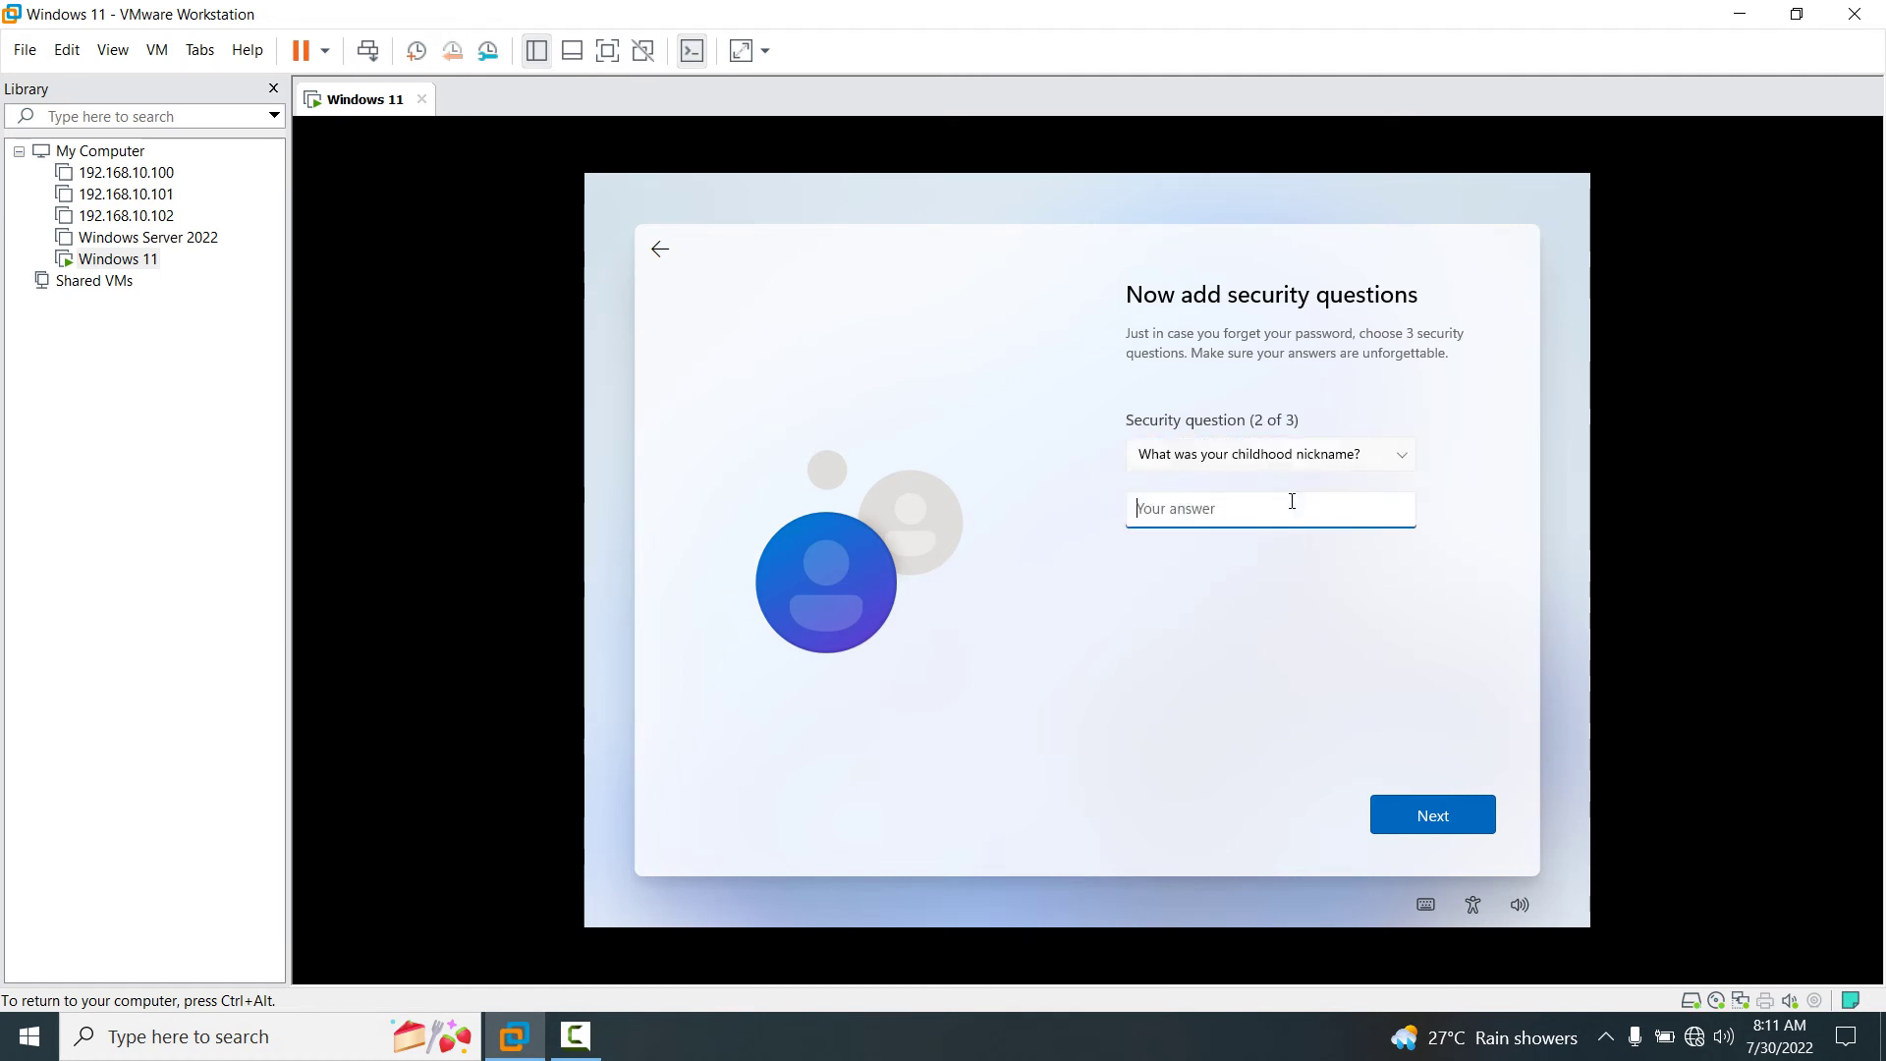
pyautogui.write('Rin')
pyautogui.press('Return')
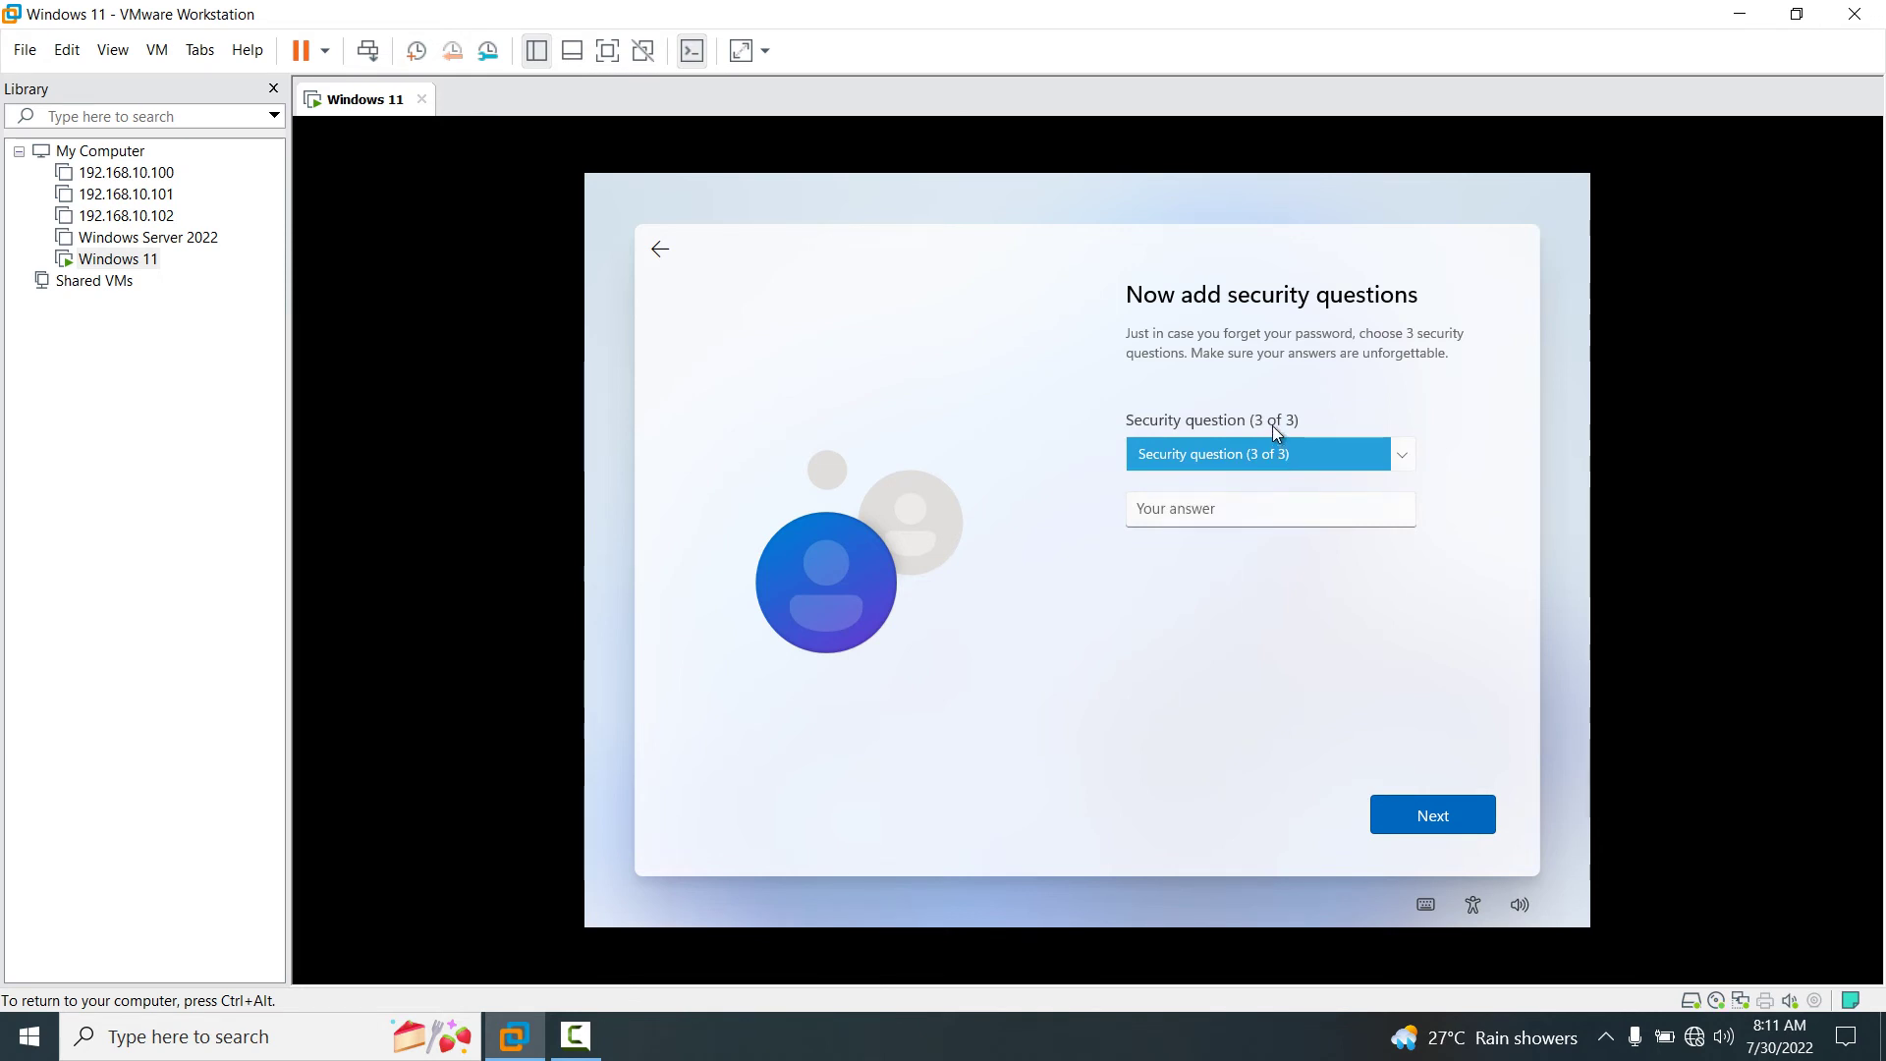
# Set the third security question to the oldest cousin's first name and enter its answer.
pyautogui.click(1275, 452)
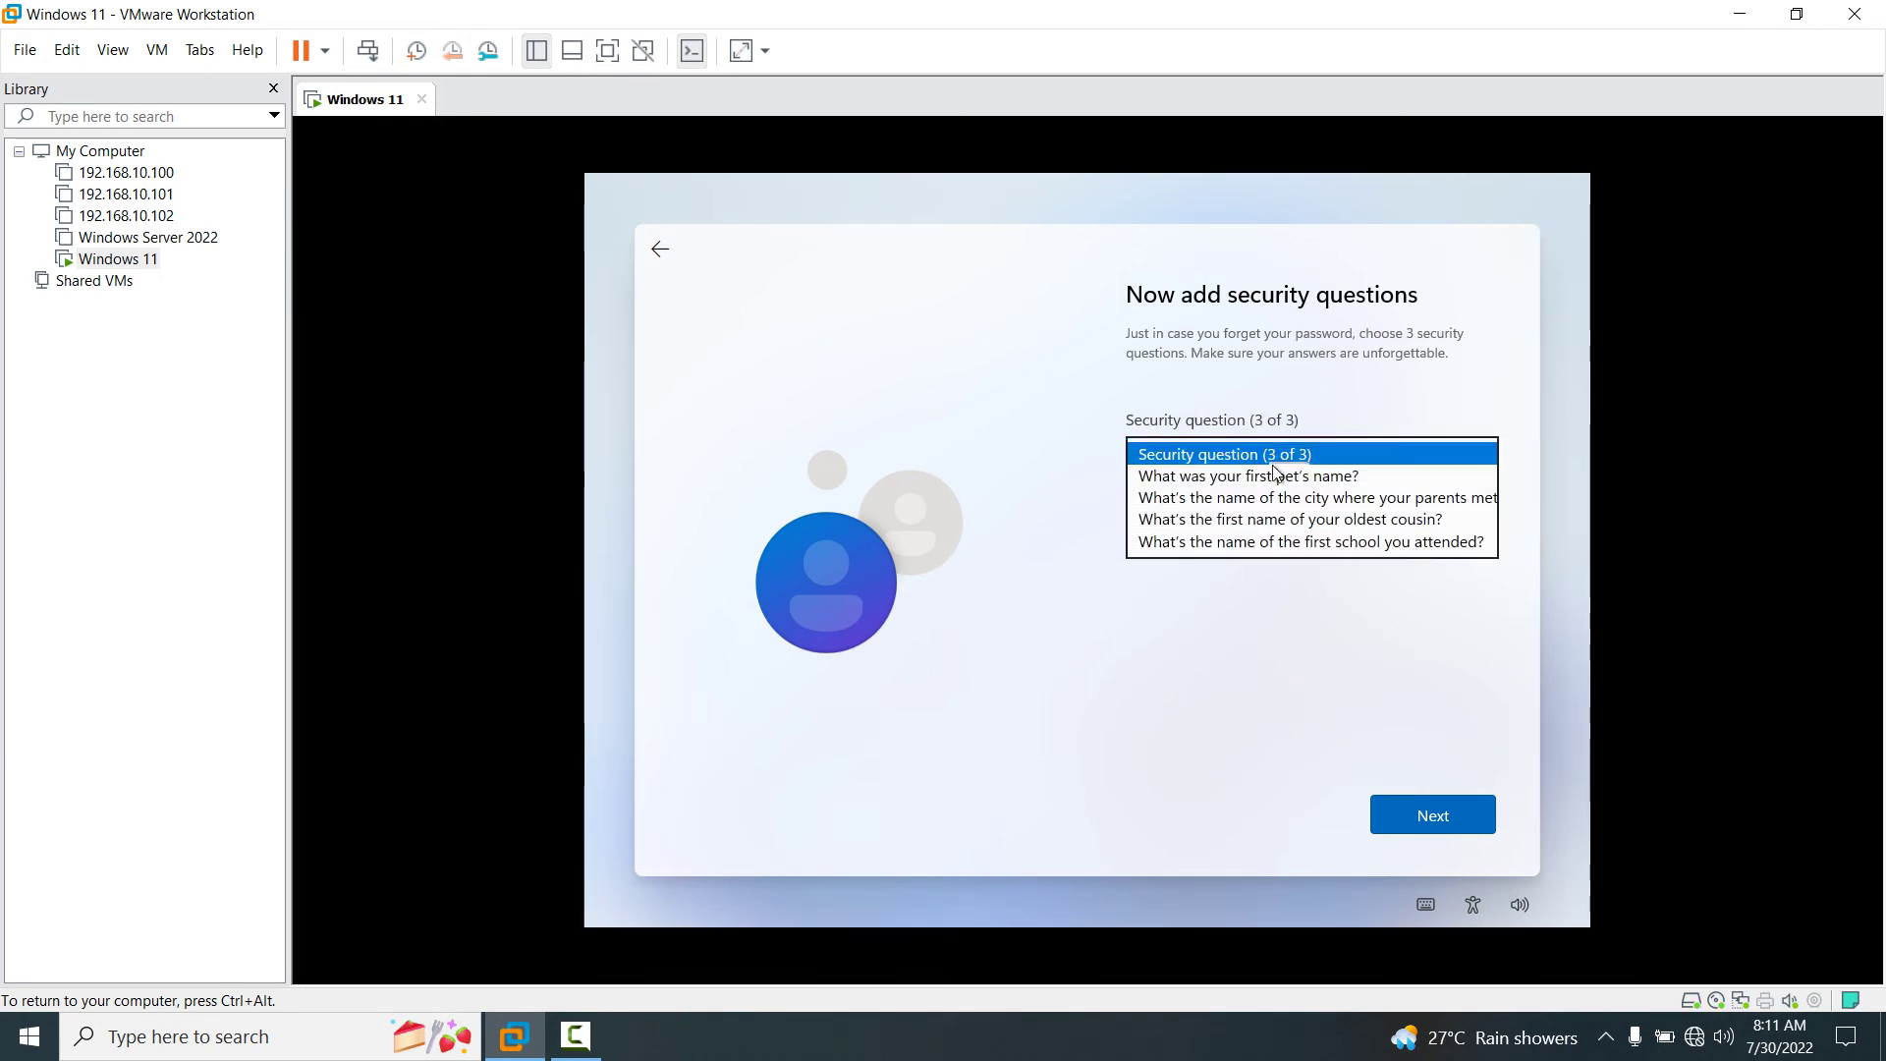
pyautogui.press('Return')
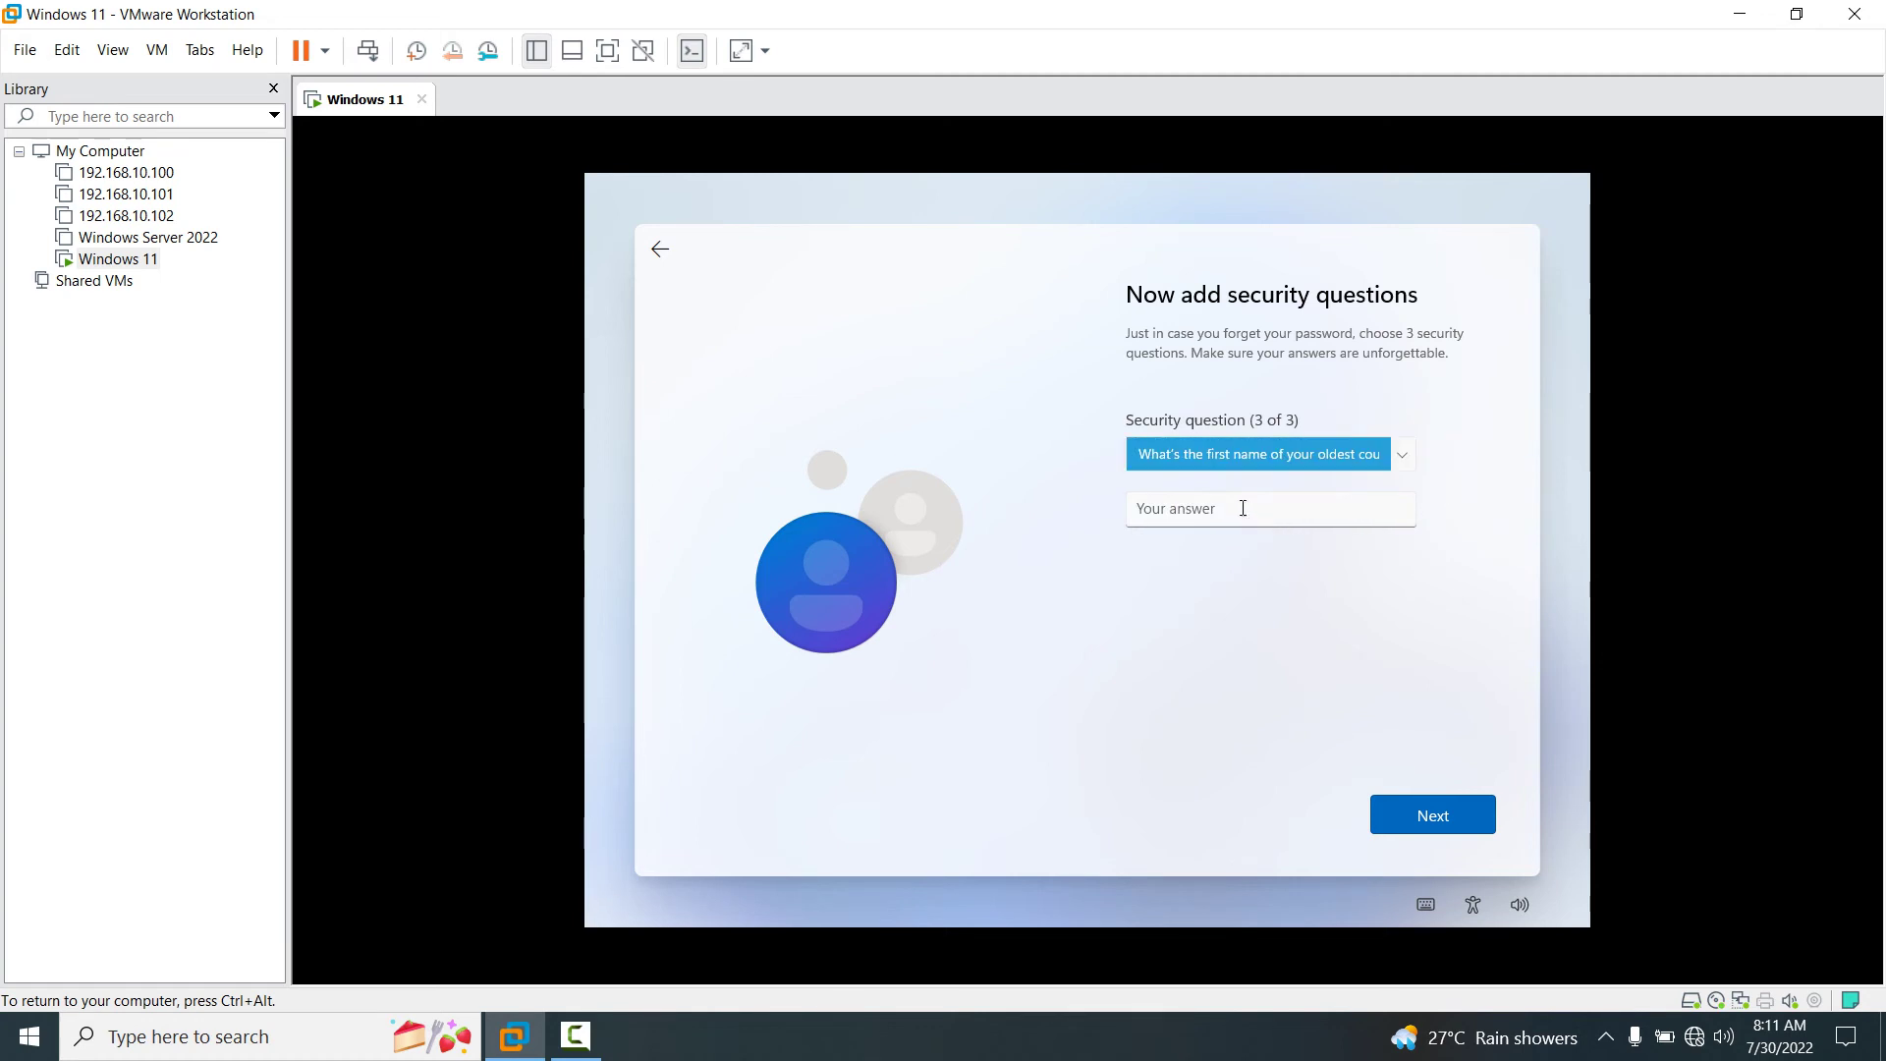
pyautogui.click(1241, 508)
pyautogui.write('Nan')
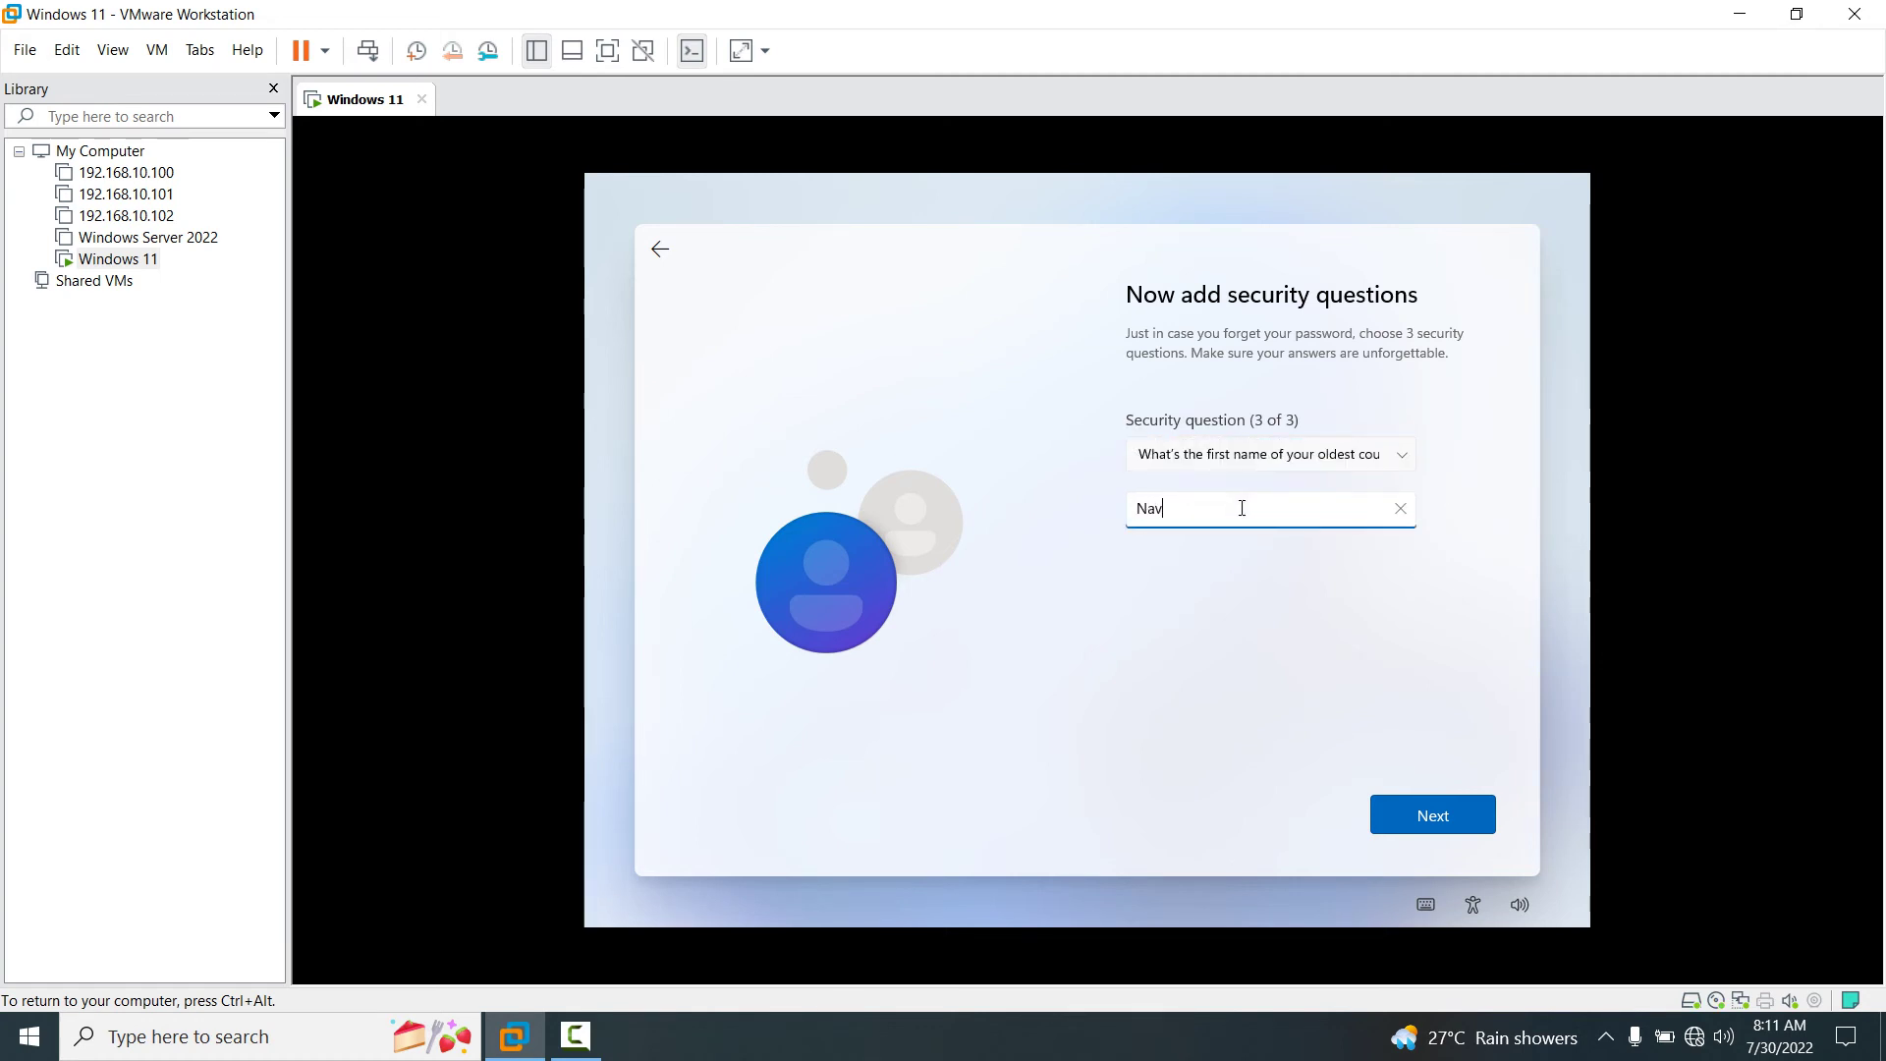
pyautogui.press('Return')
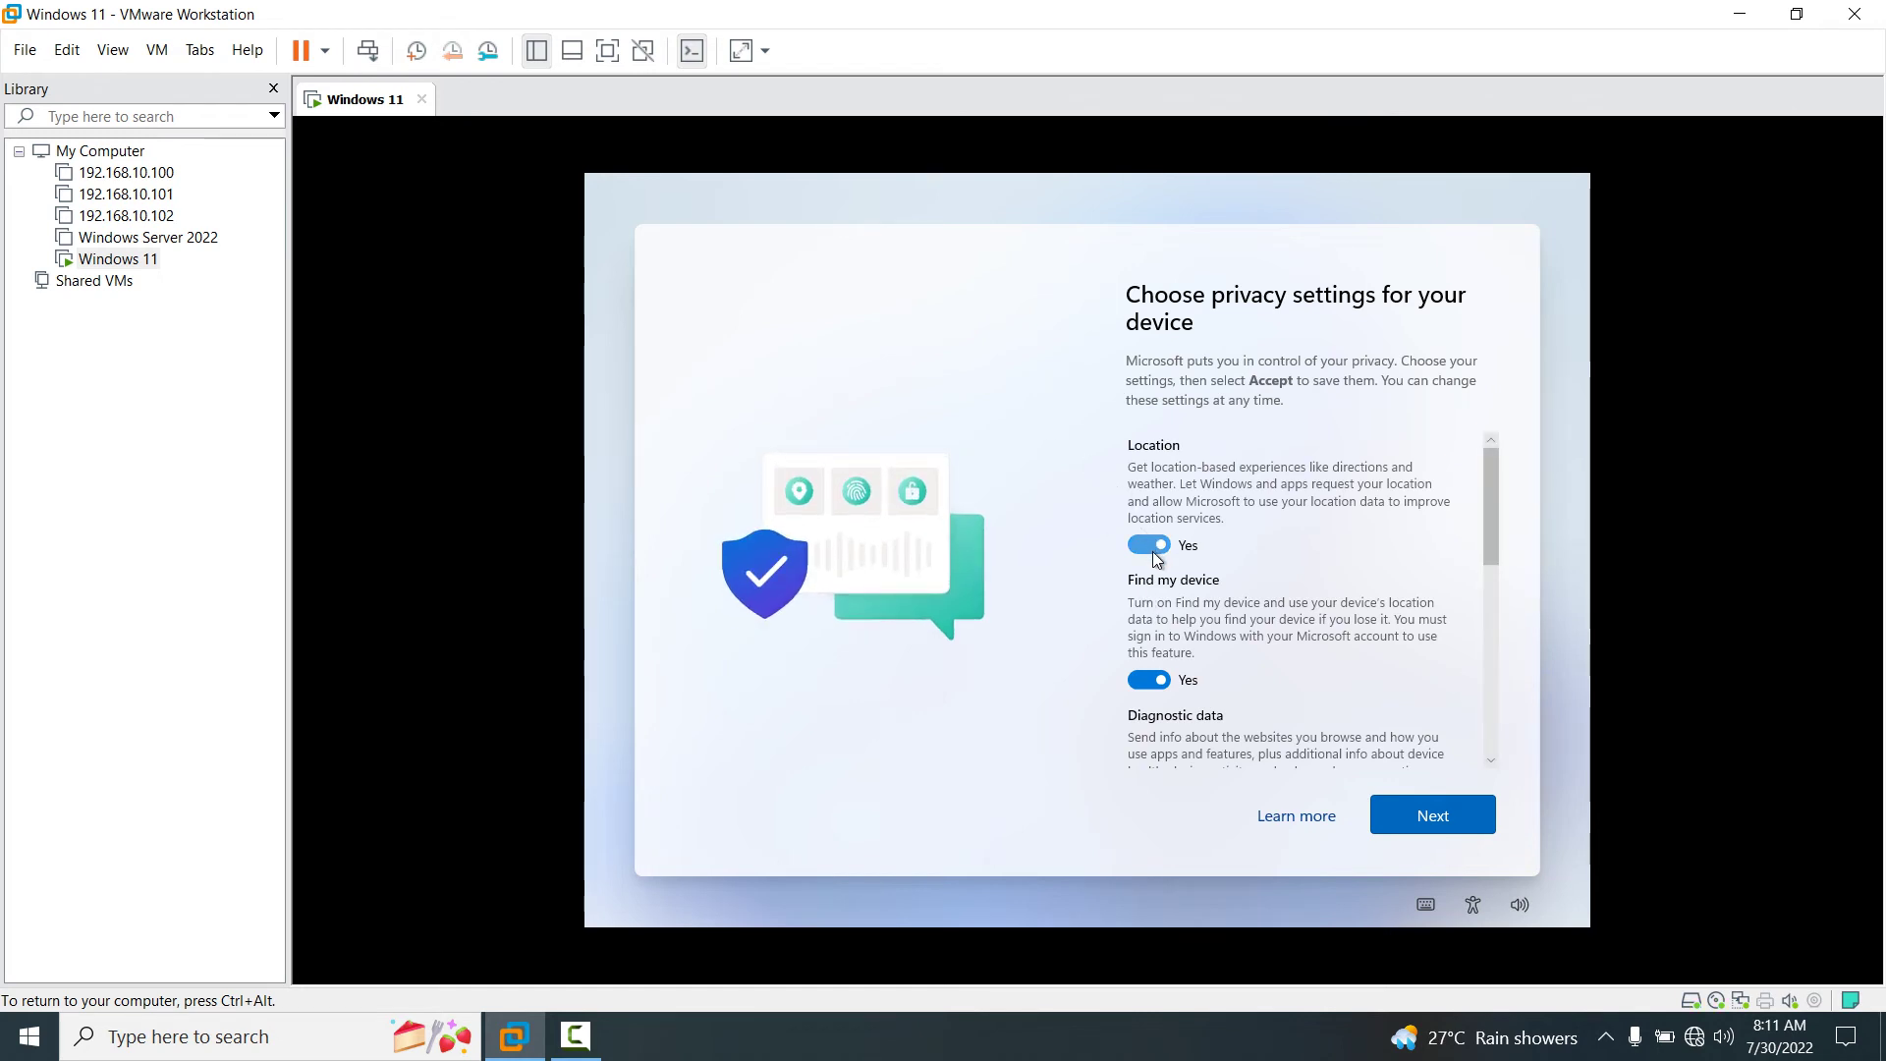
# Turn off Location and Find my device, limit Diagnostic data to required, and disable Inking & typing.
pyautogui.click(1150, 545)
pyautogui.click(1151, 666)
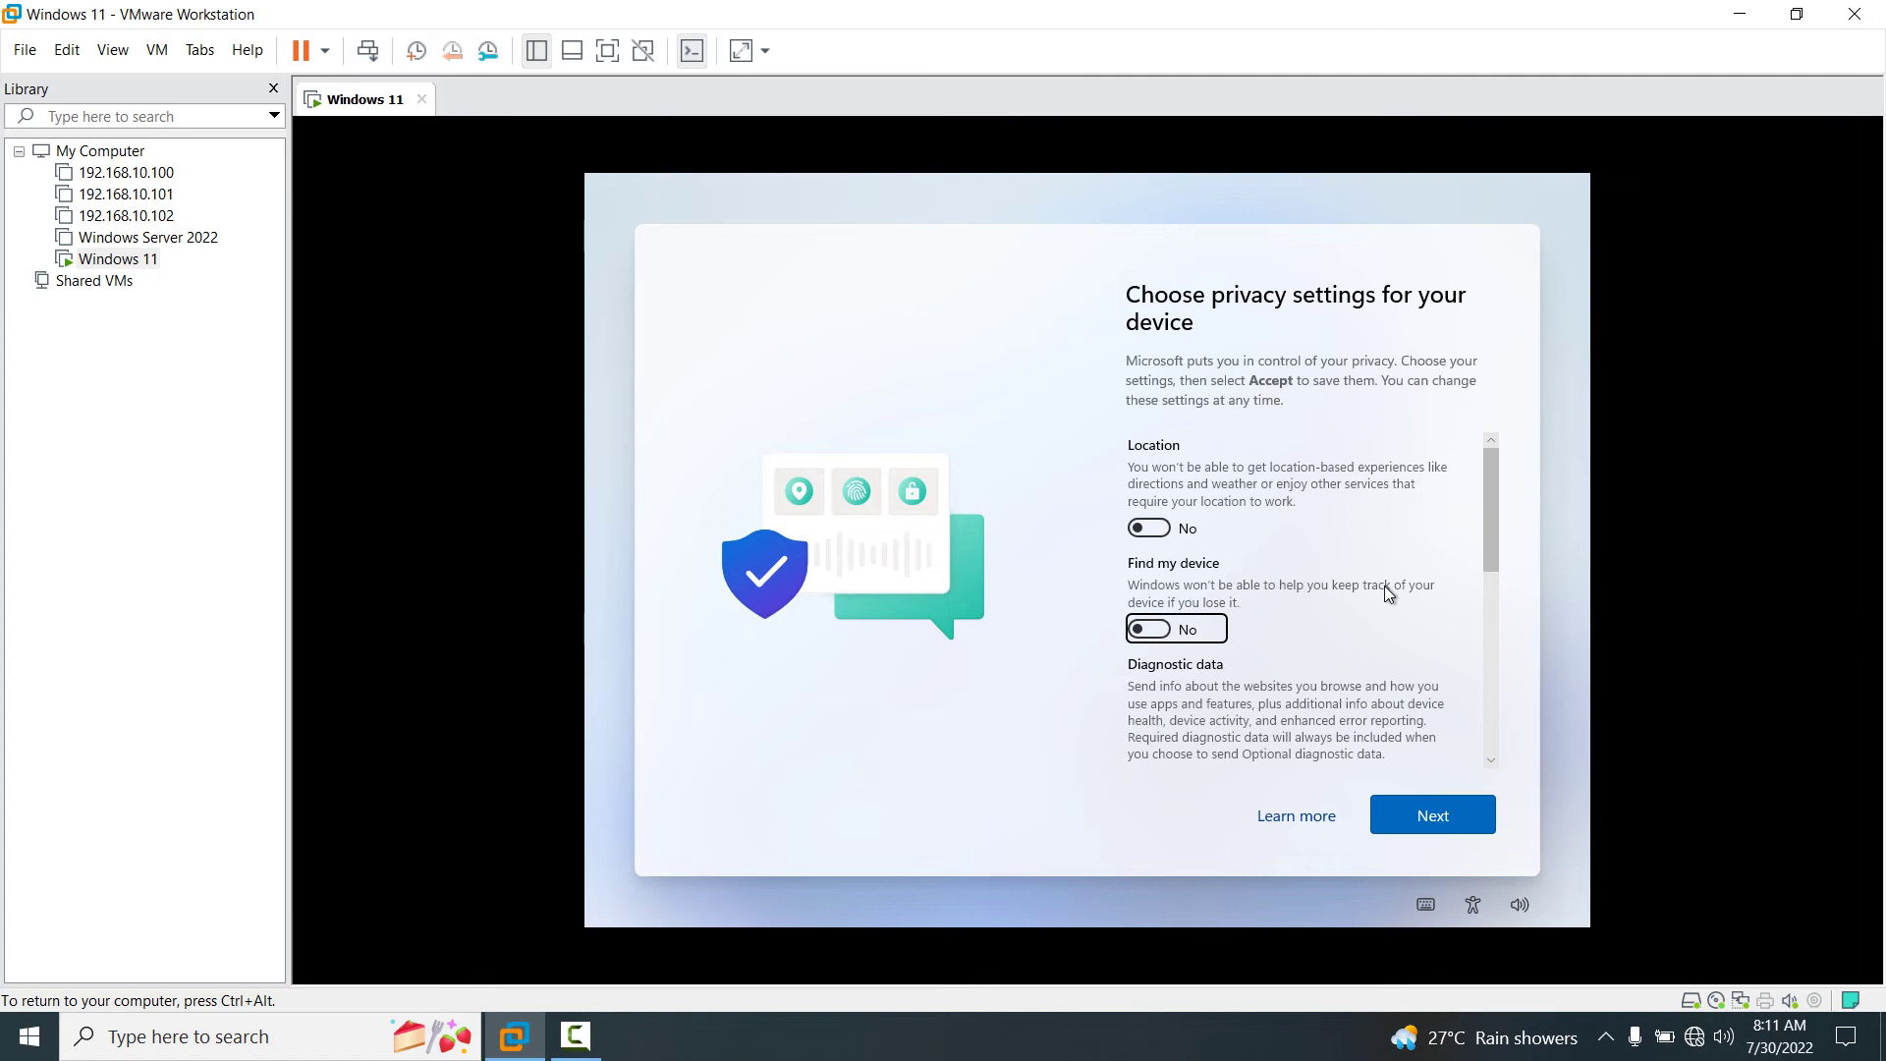
pyautogui.moveTo(1485, 545); pyautogui.dragTo(1494, 633)
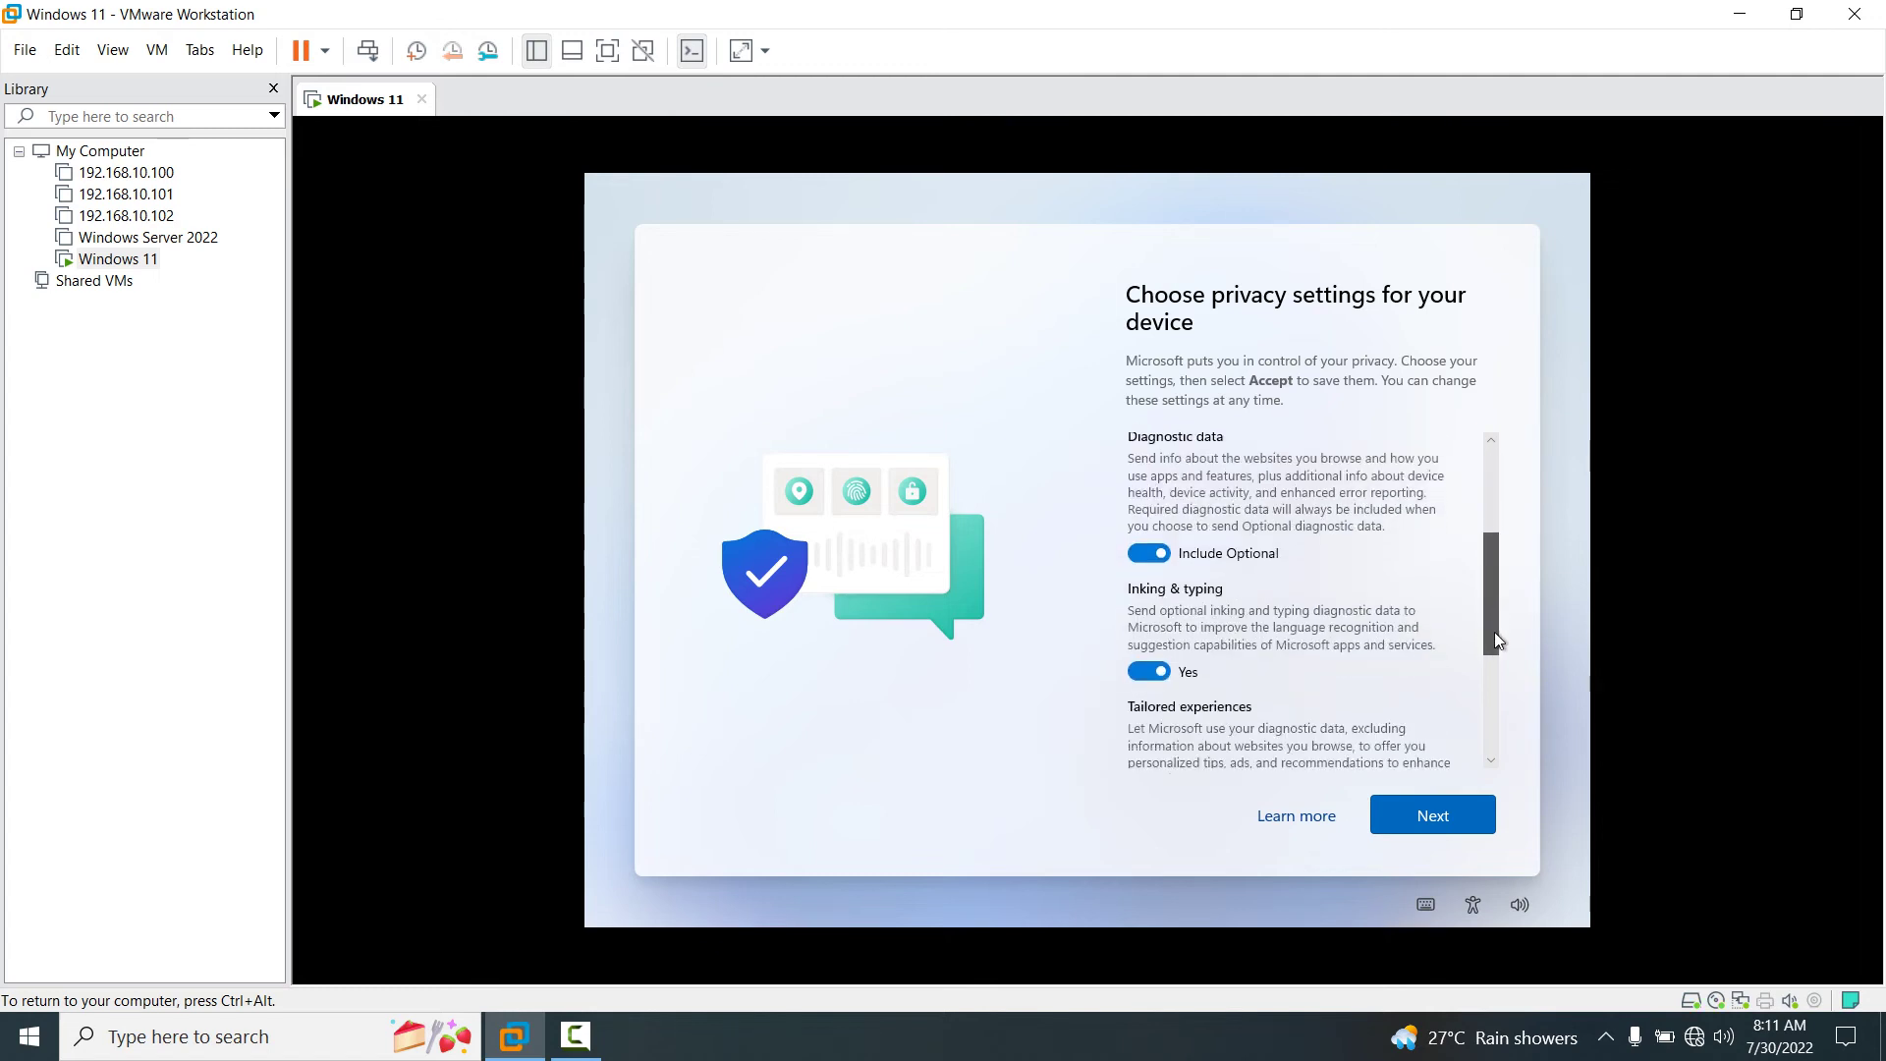
pyautogui.click(1151, 548)
pyautogui.click(1155, 666)
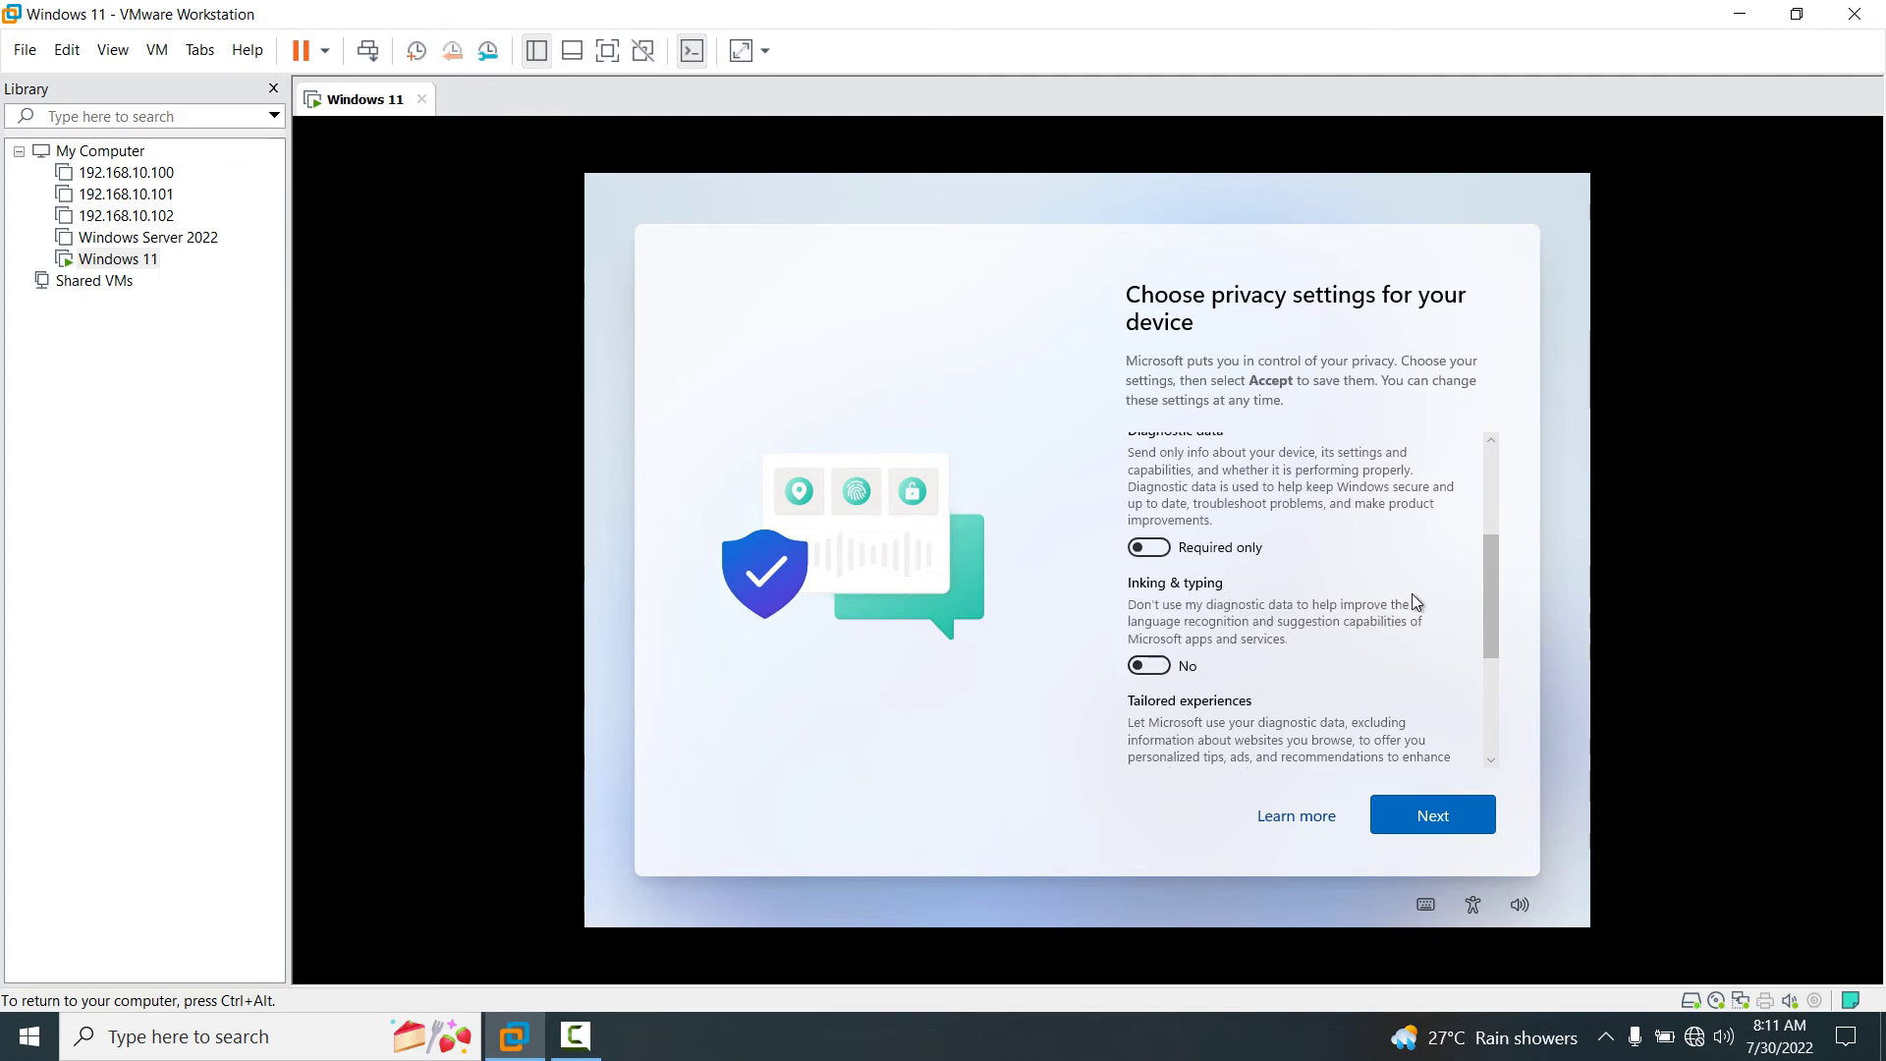
# Turn off Tailored experiences and Advertising ID, then accept the privacy settings.
pyautogui.moveTo(1497, 619); pyautogui.dragTo(1493, 688)
pyautogui.click(1154, 627)
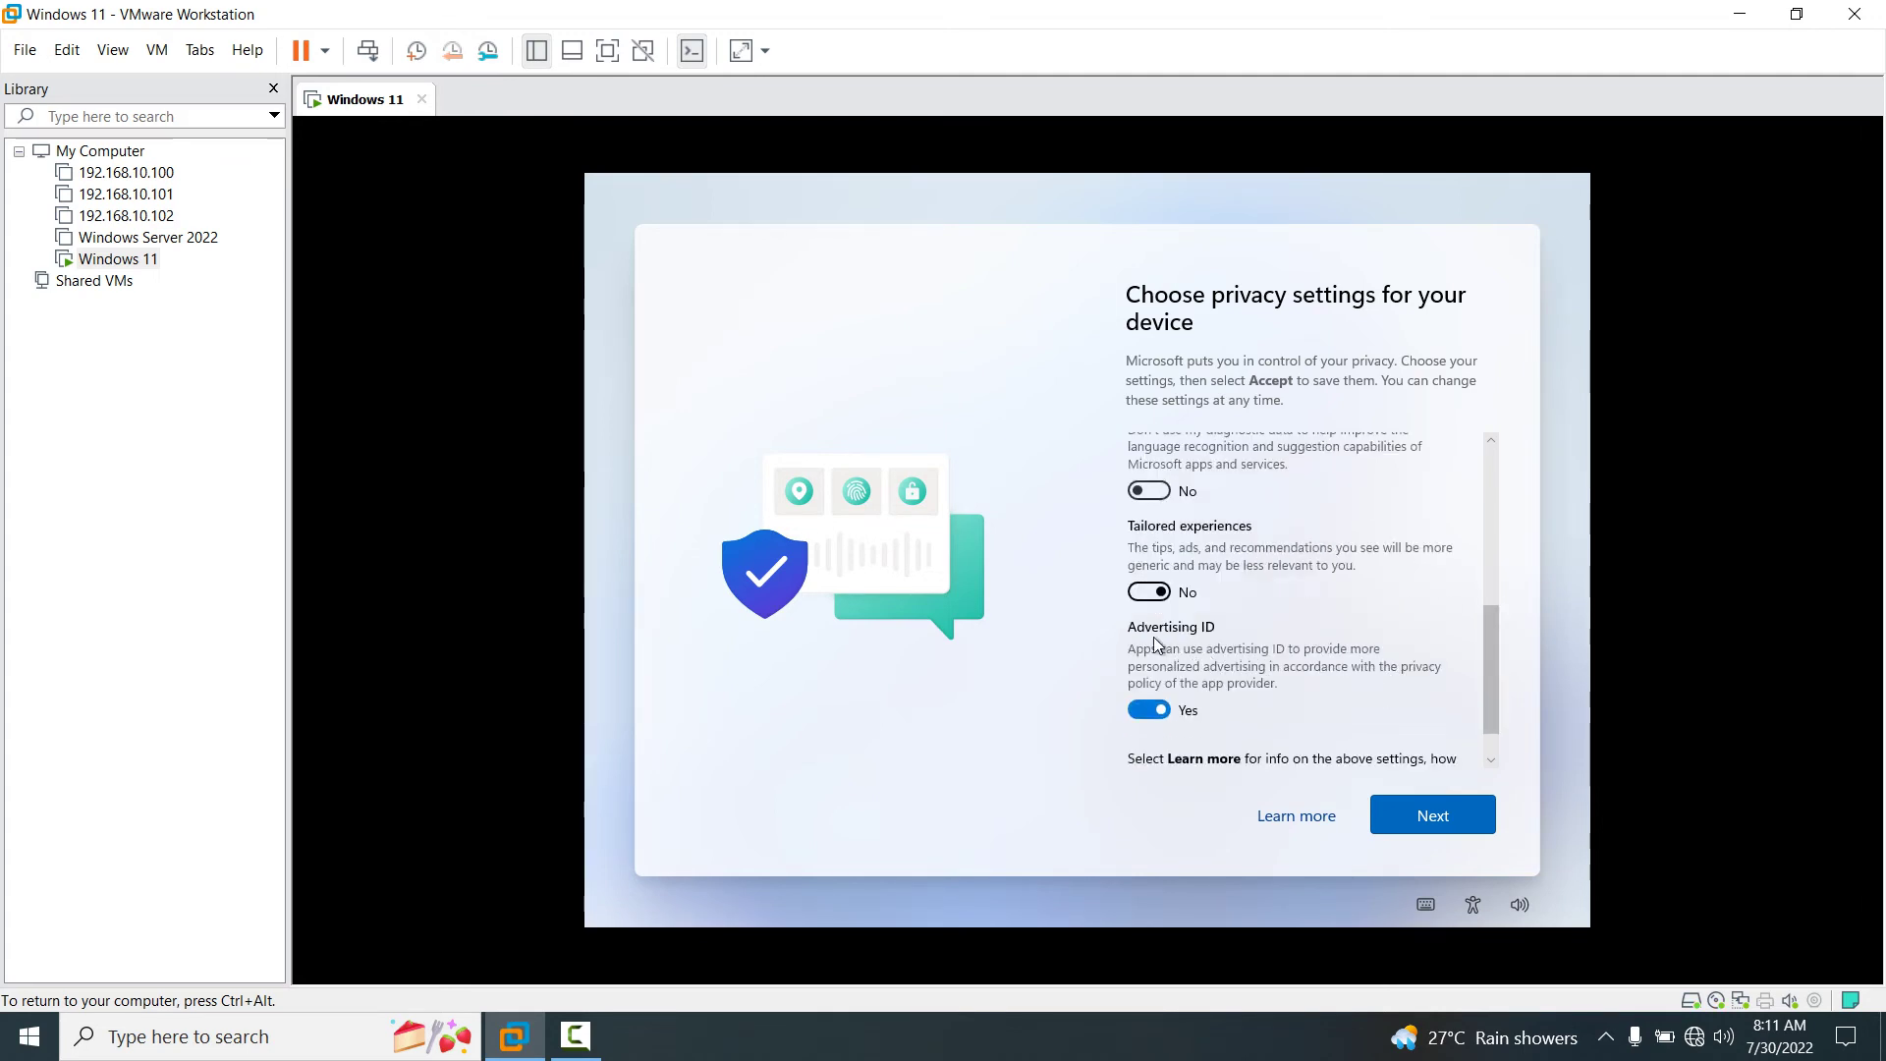
pyautogui.click(1148, 714)
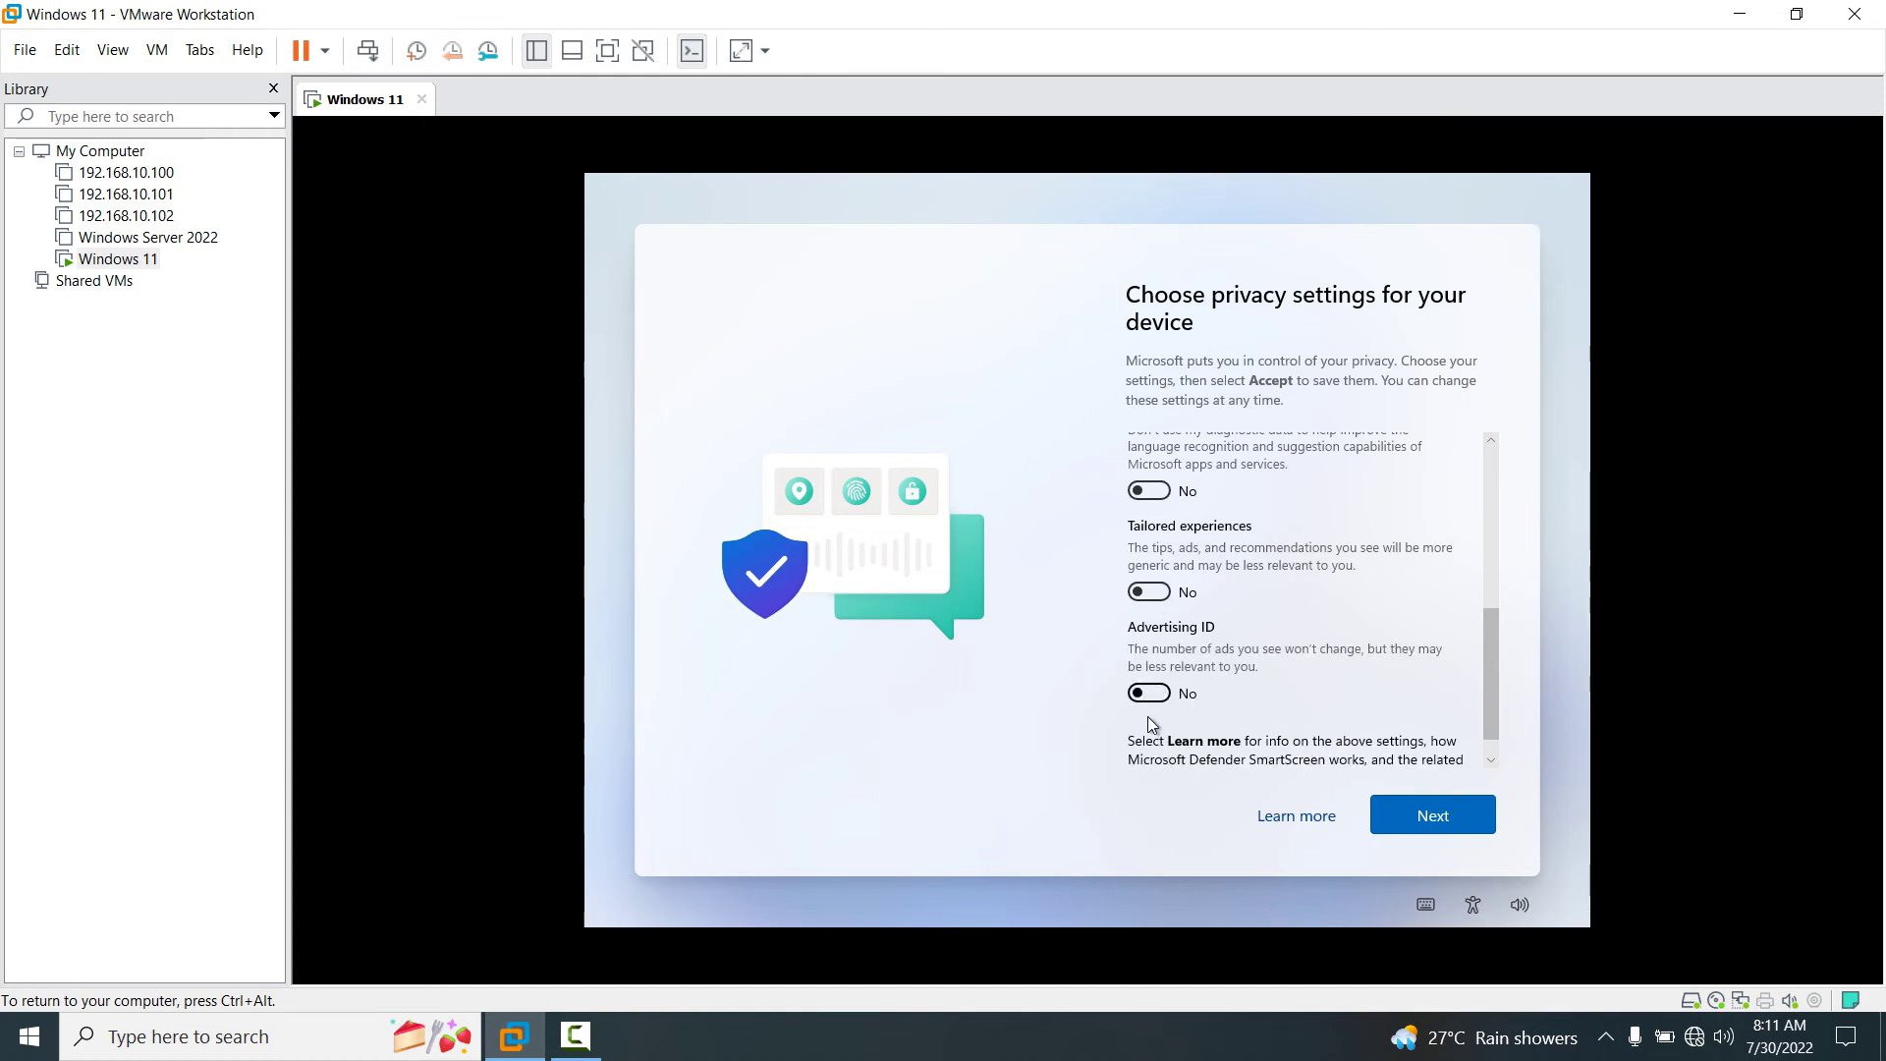
pyautogui.moveTo(1487, 682); pyautogui.dragTo(1491, 758)
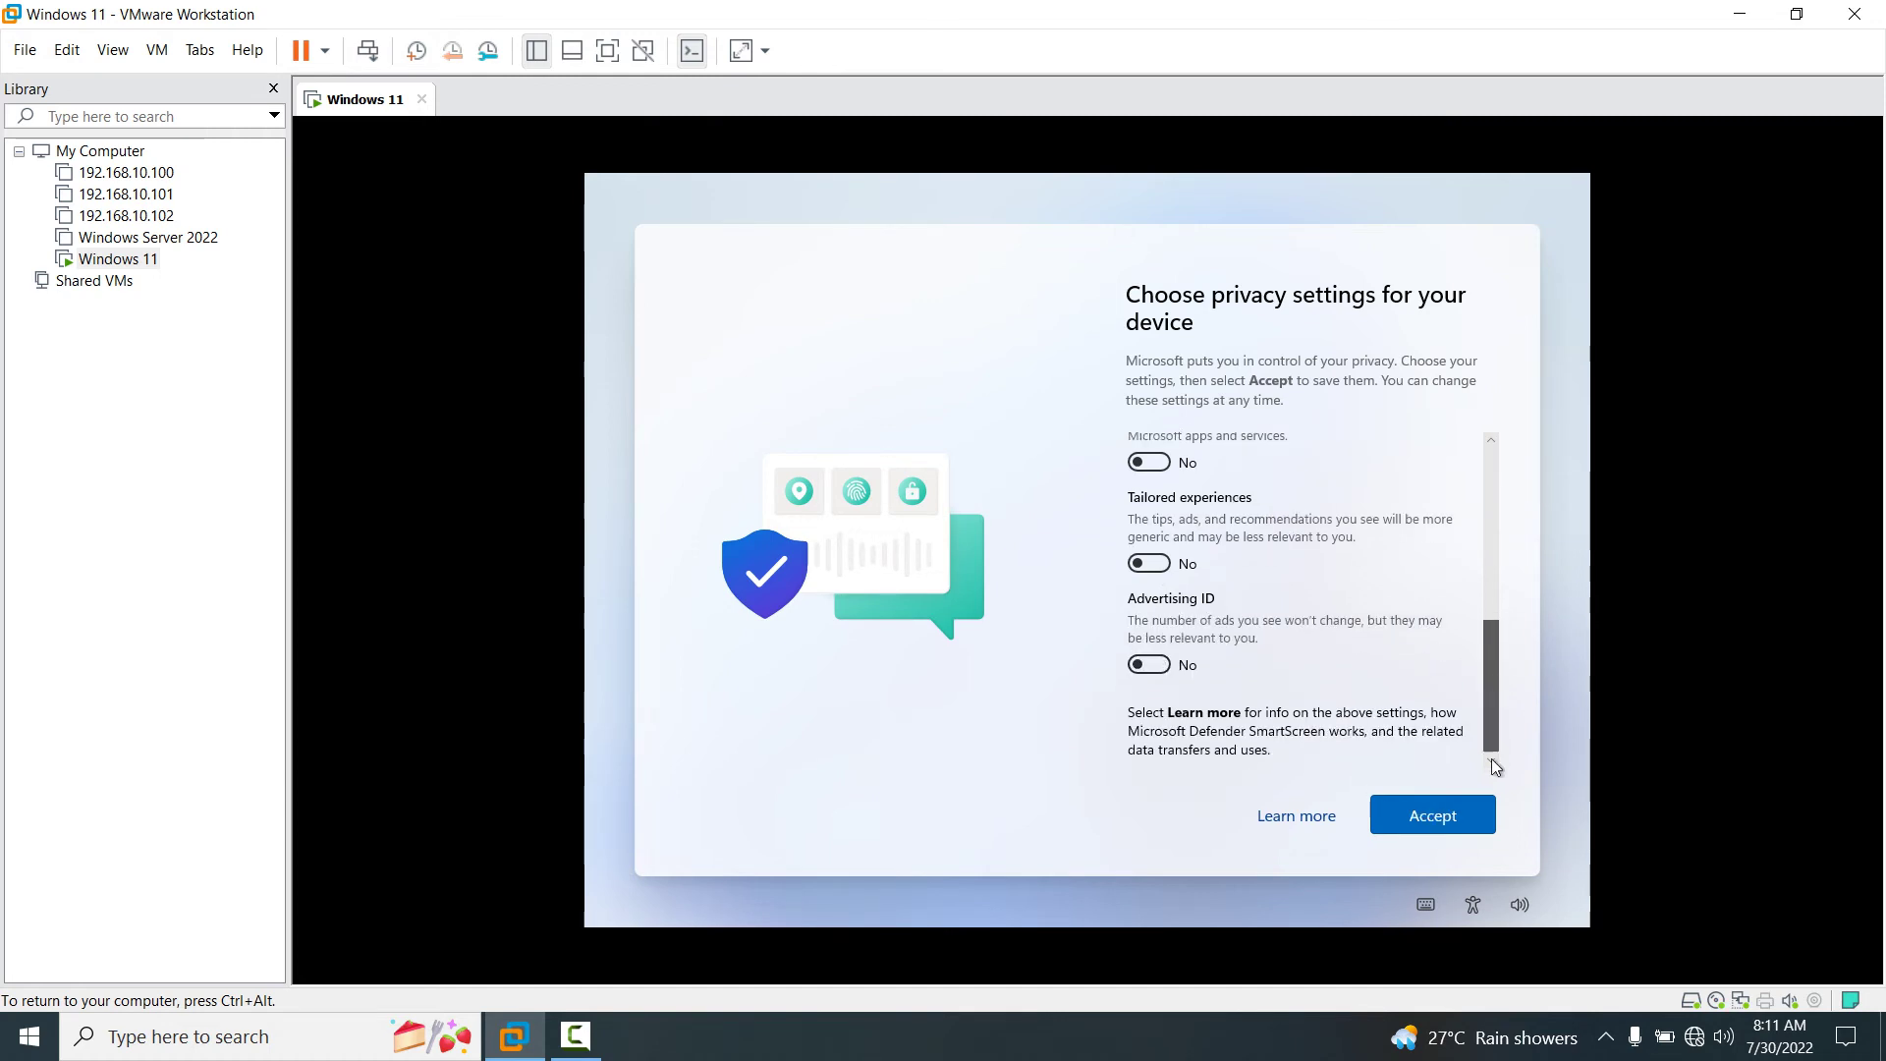
pyautogui.click(1464, 825)
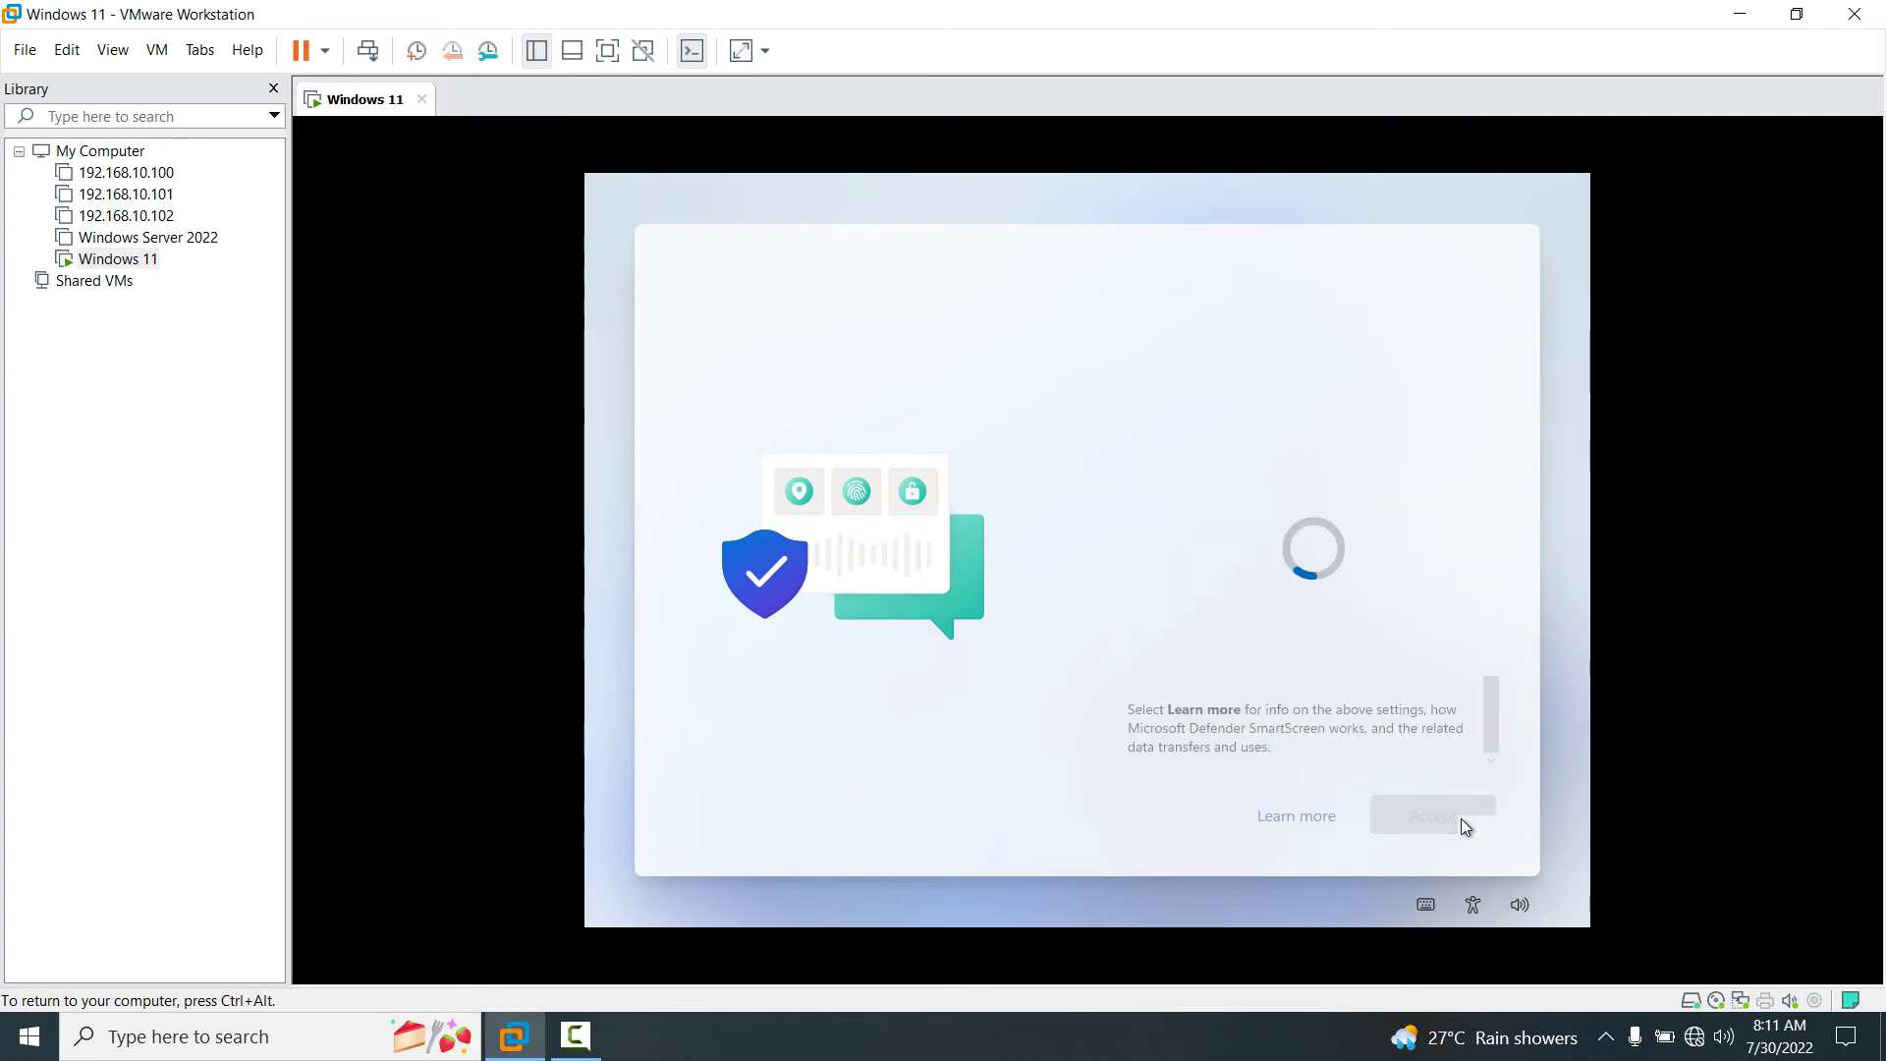
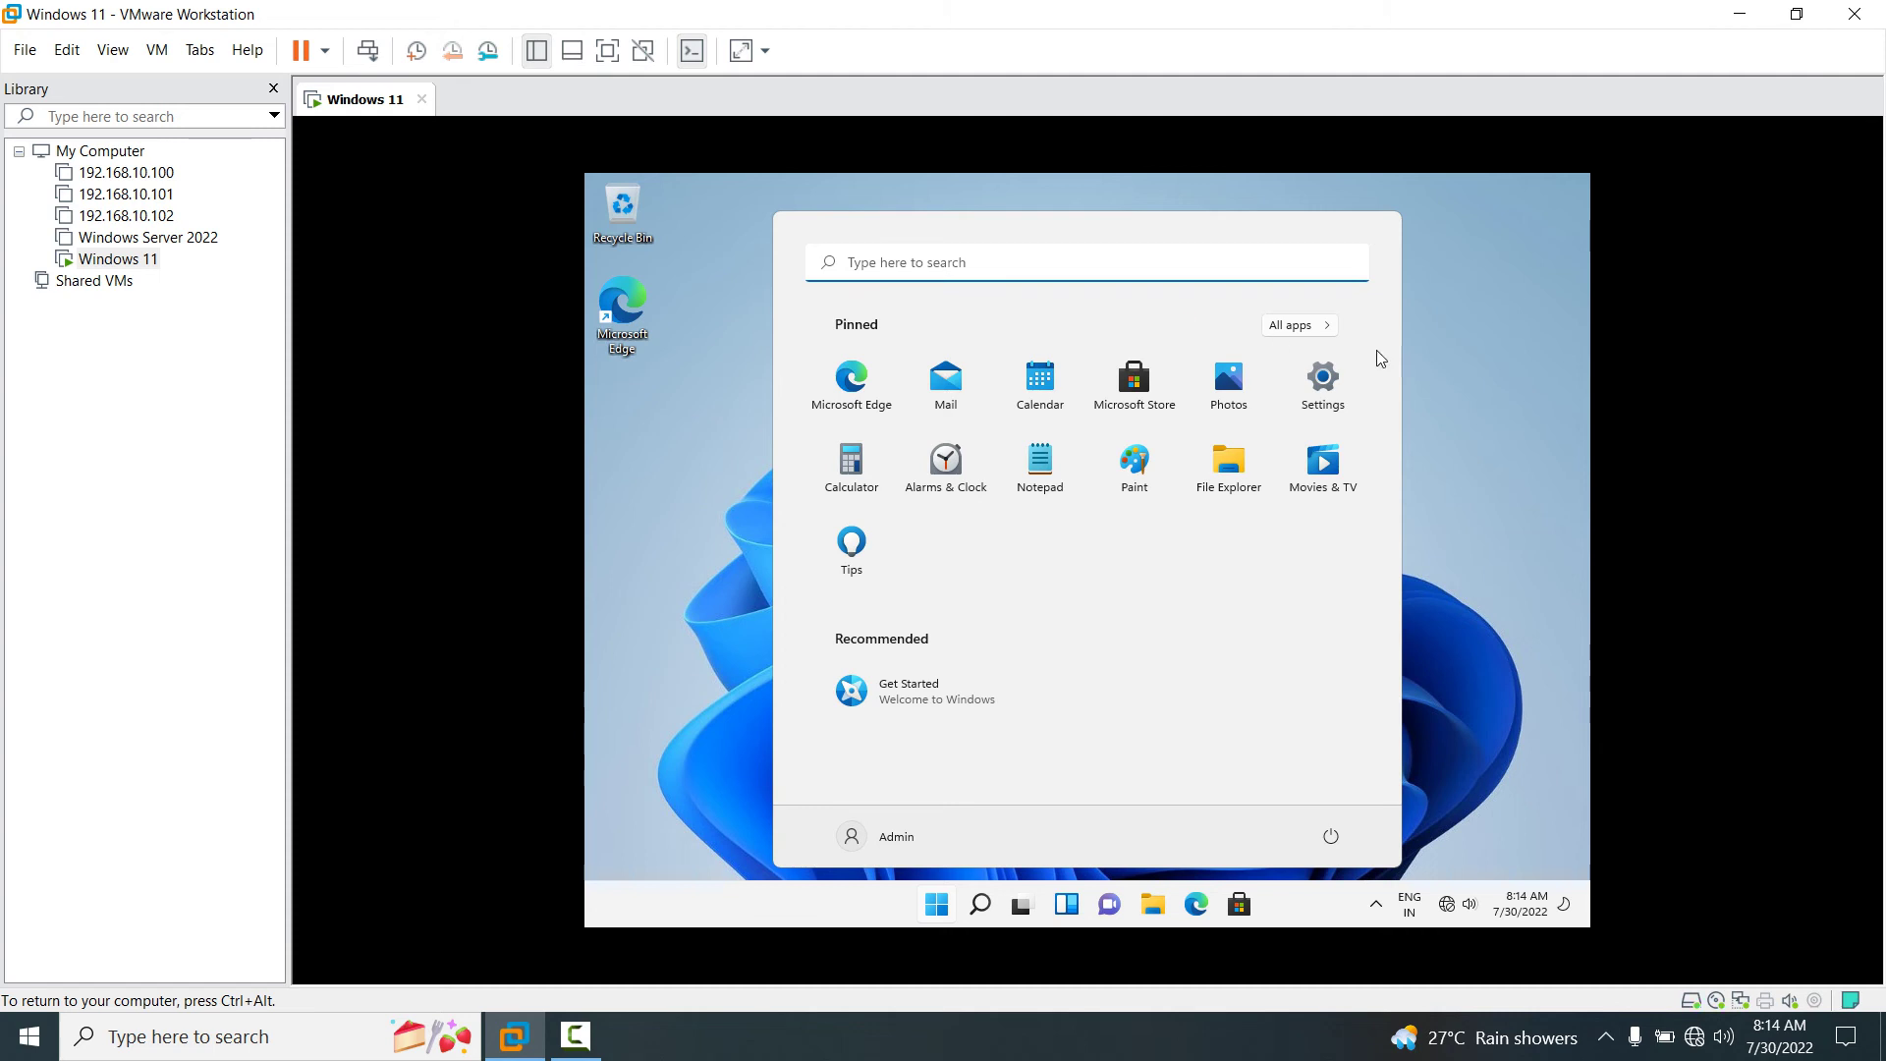
# Close the guest's Start menu and refresh the desktop.
pyautogui.click(1460, 397)
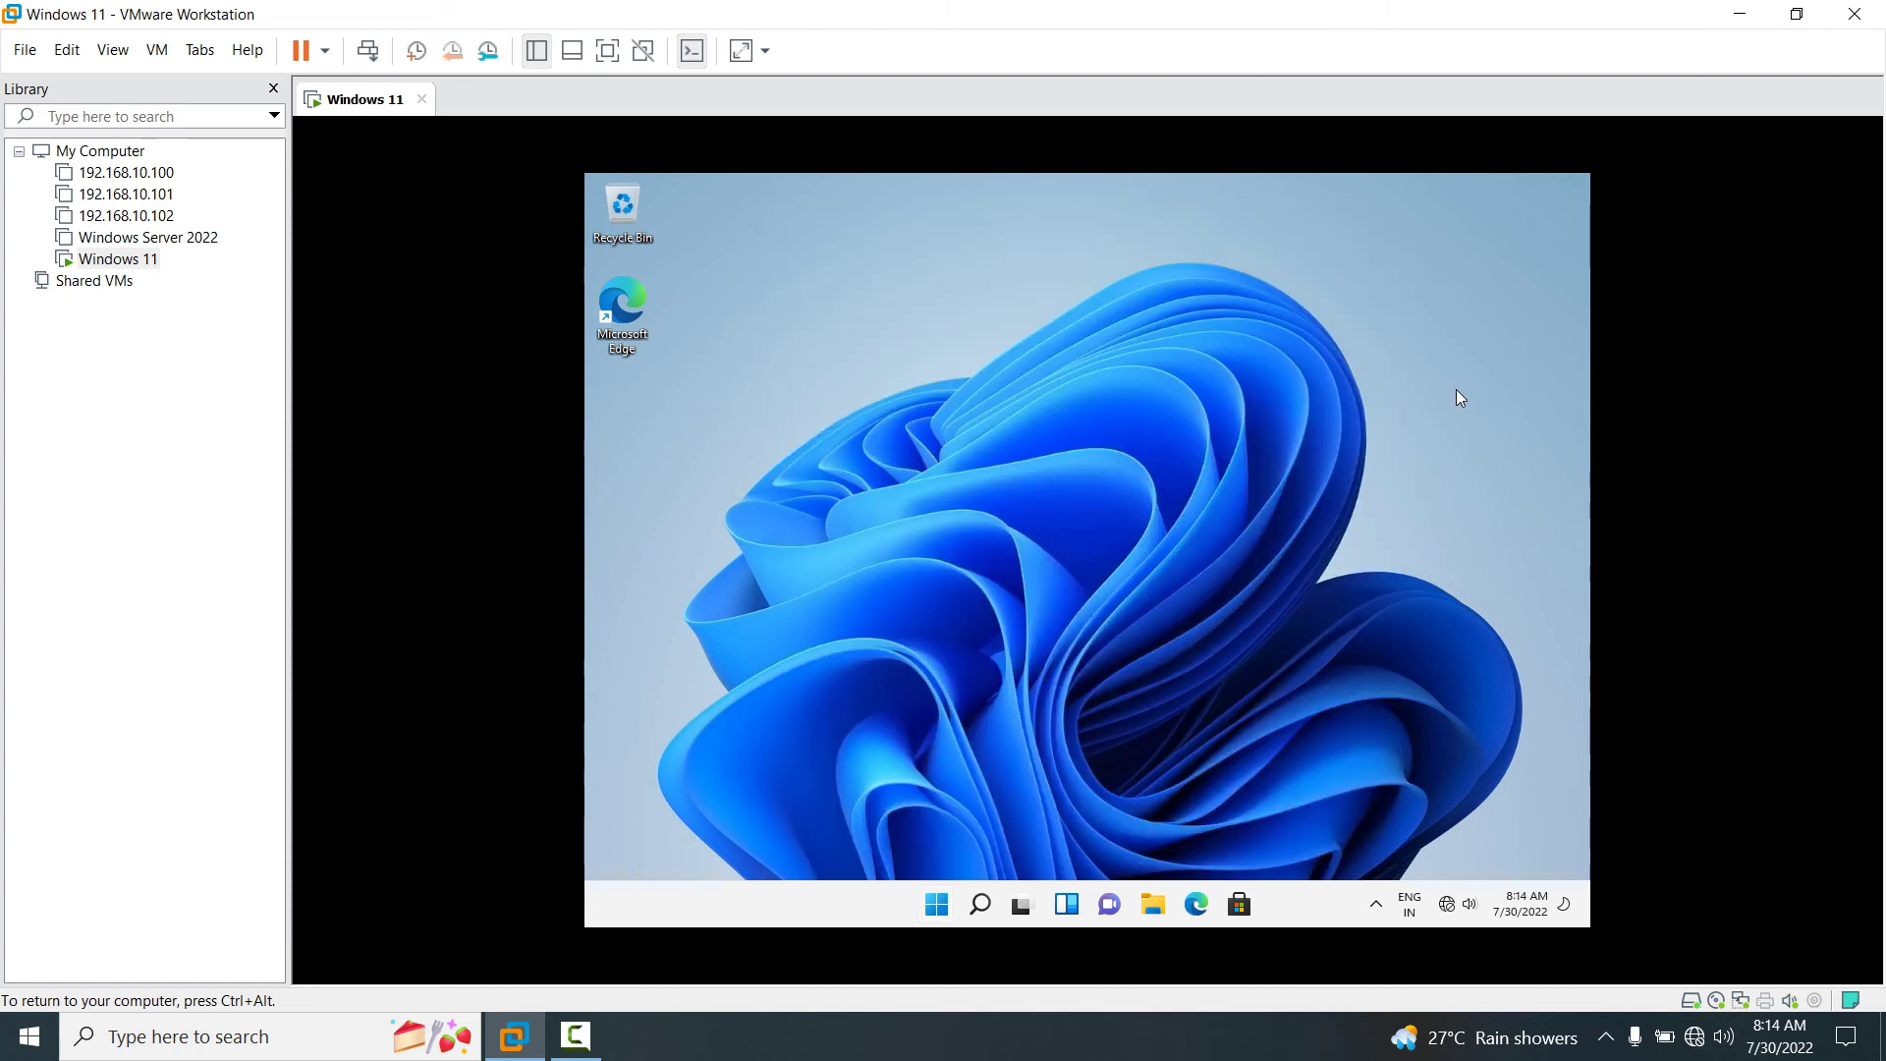
pyautogui.rightClick(1266, 410)
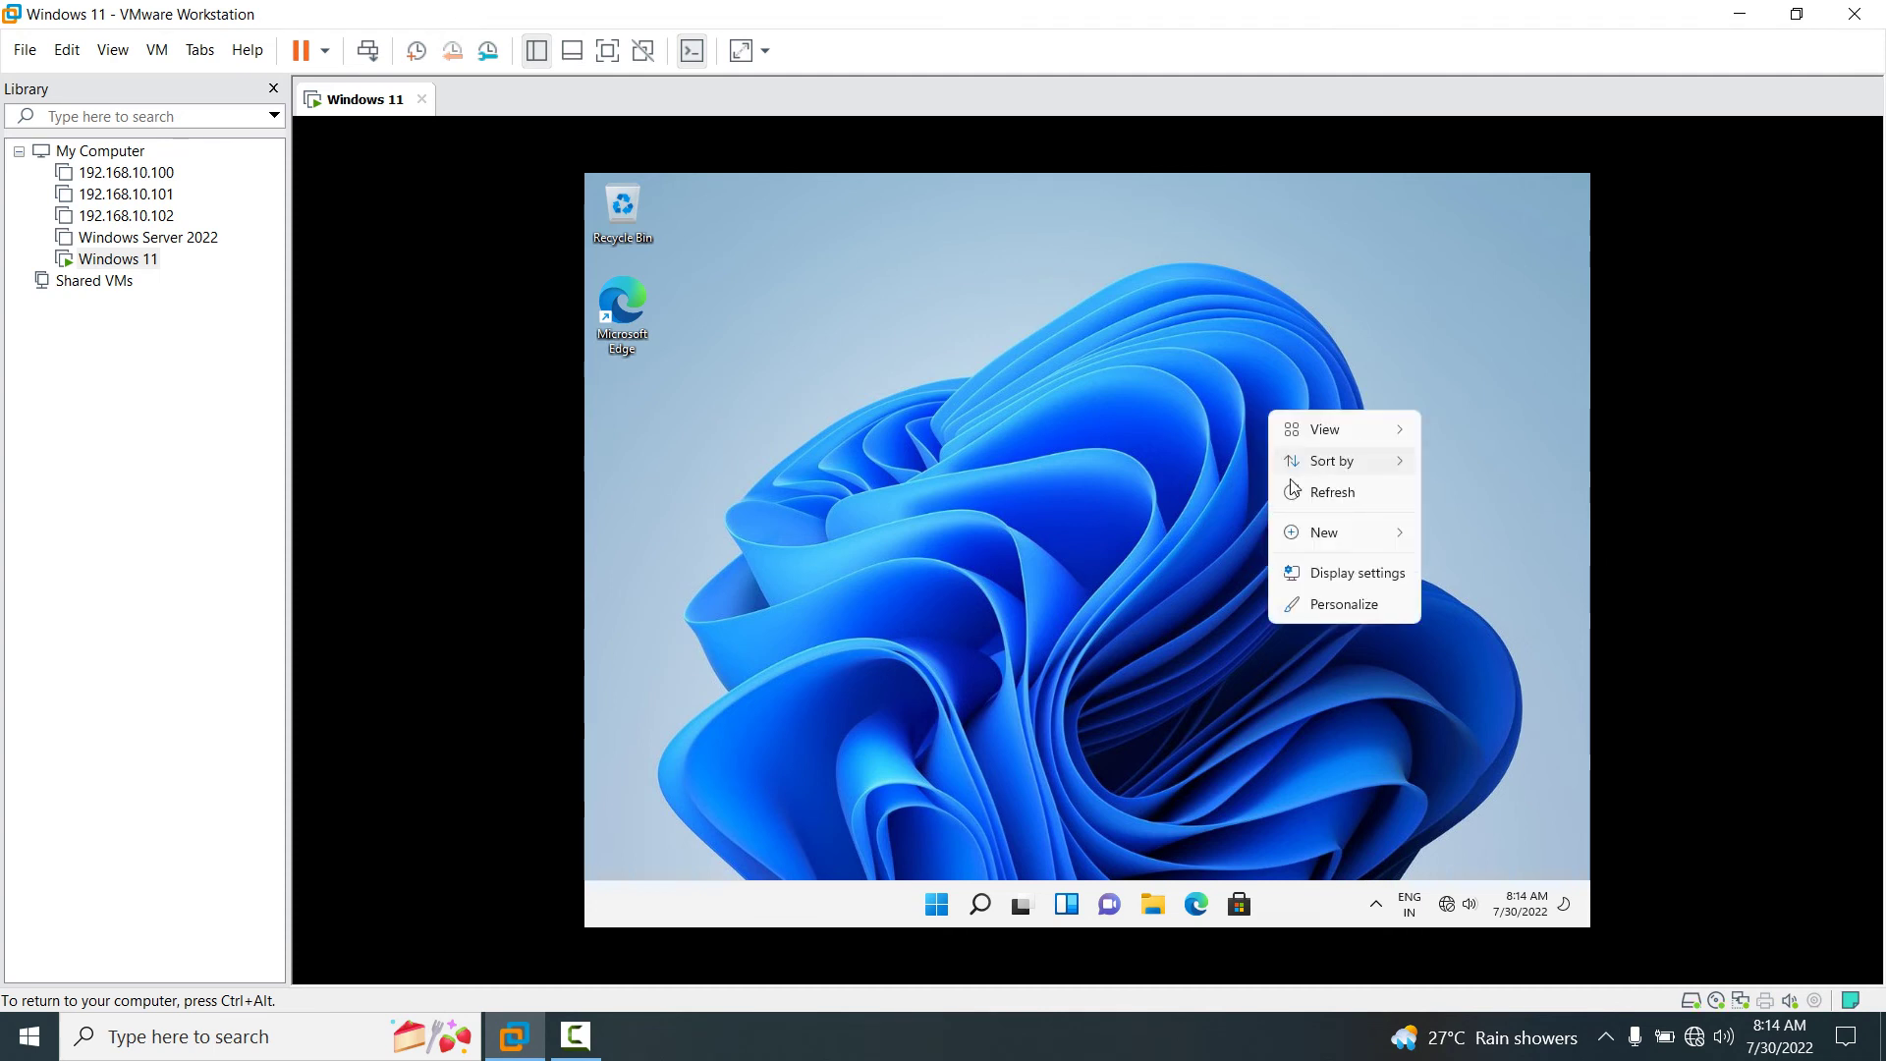
pyautogui.click(1322, 493)
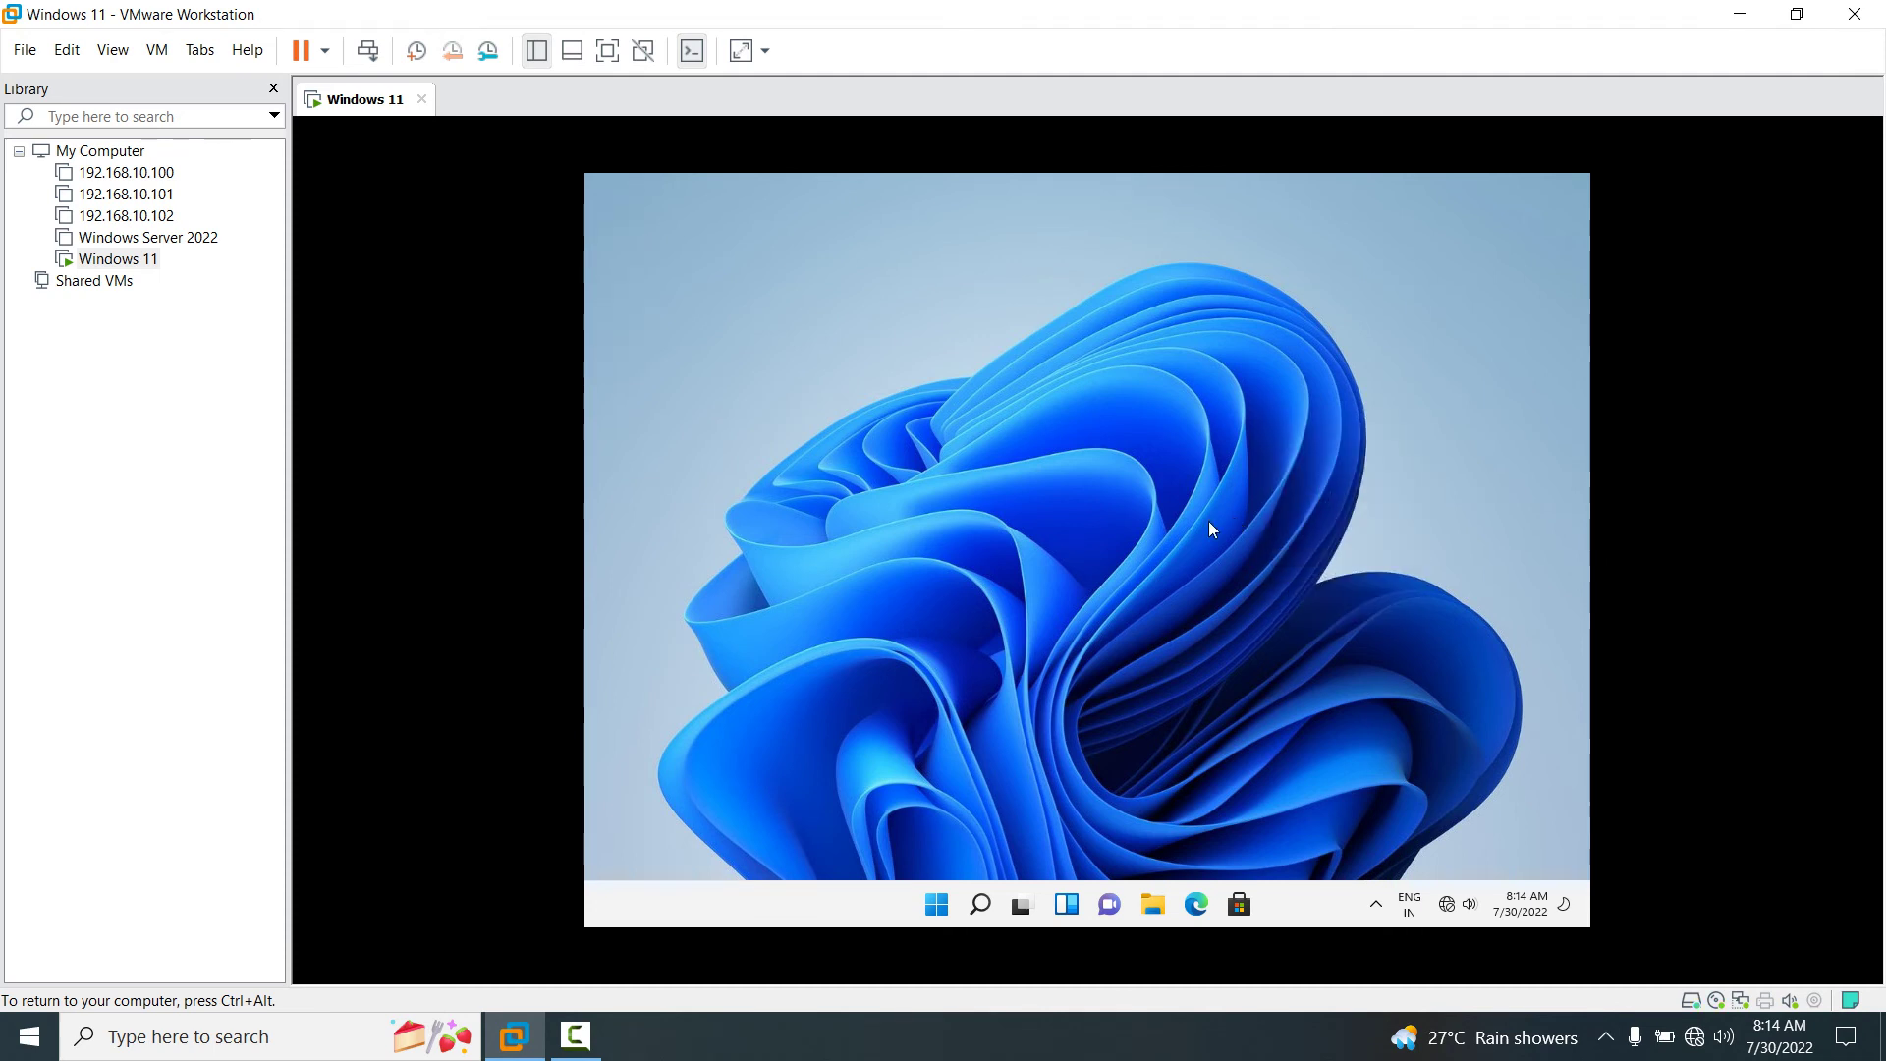
# Run winver to confirm Windows 11 21H2, build 22000.795, then close About Windows.
pyautogui.press('super+r')
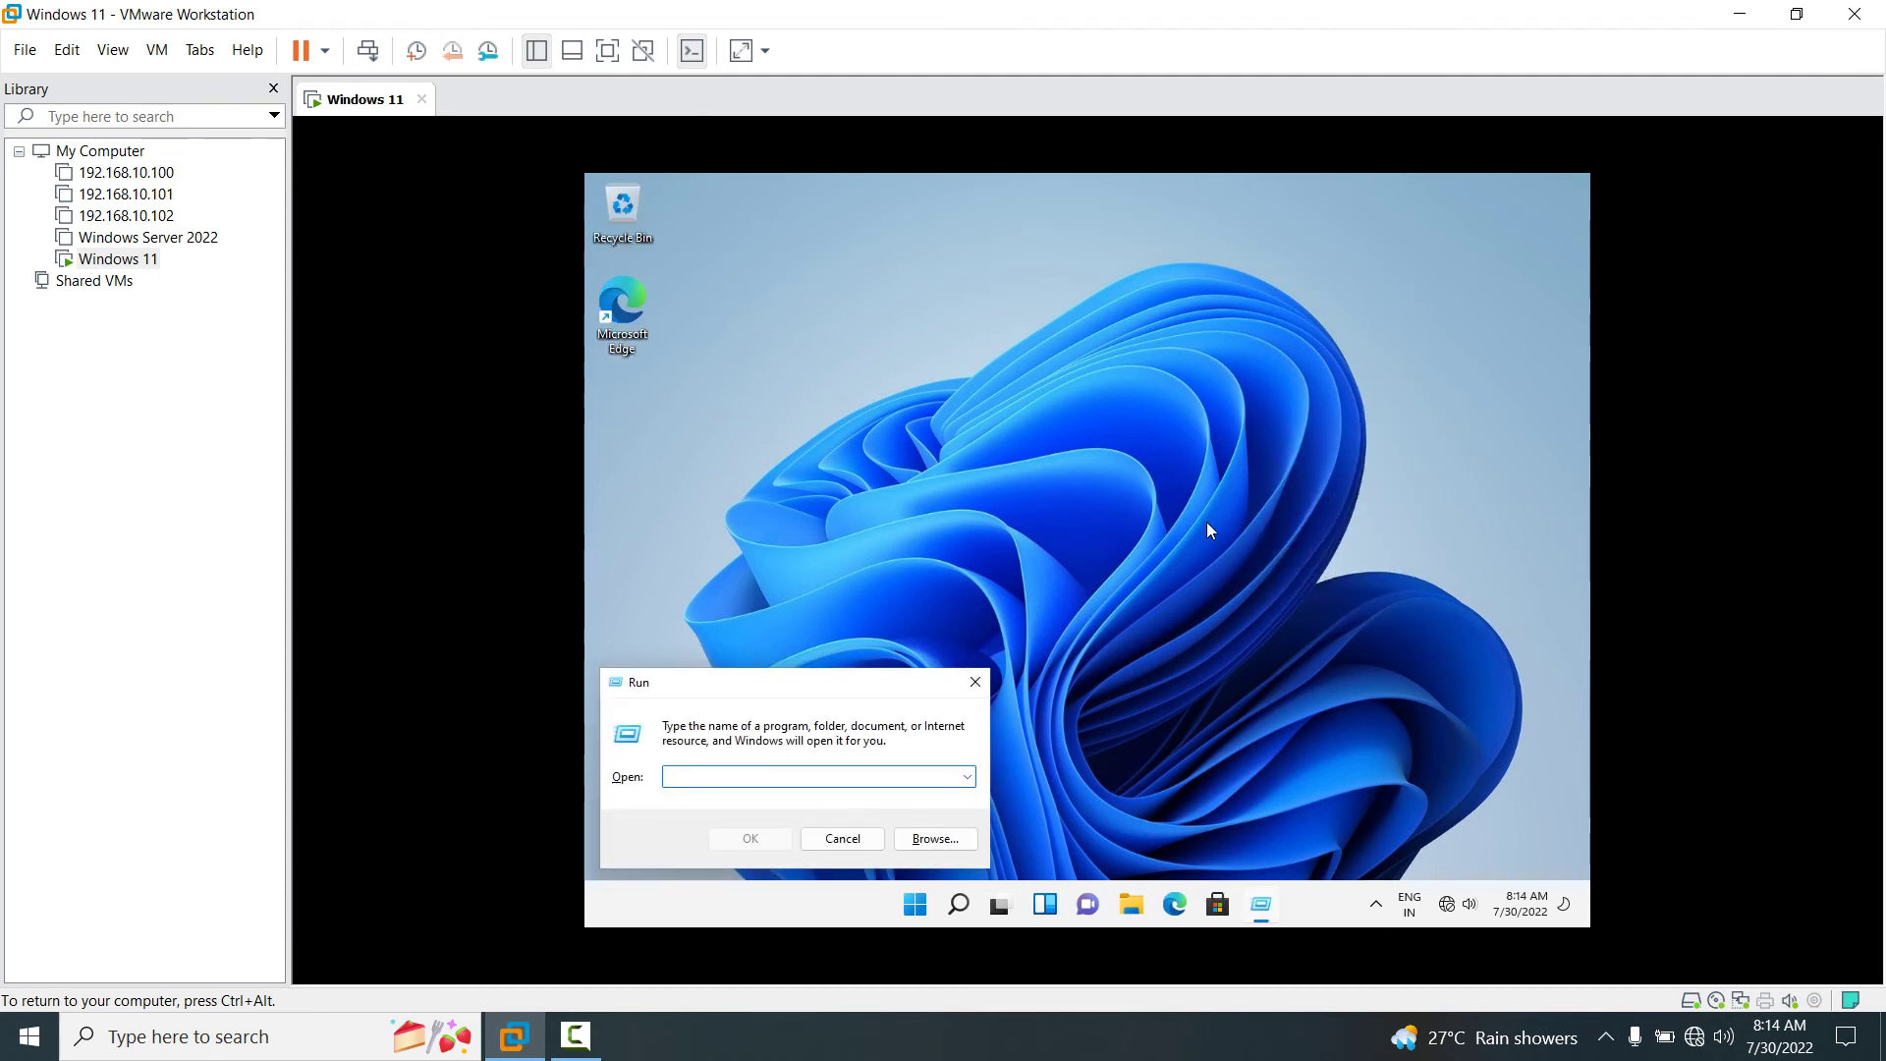
pyautogui.write('winver')
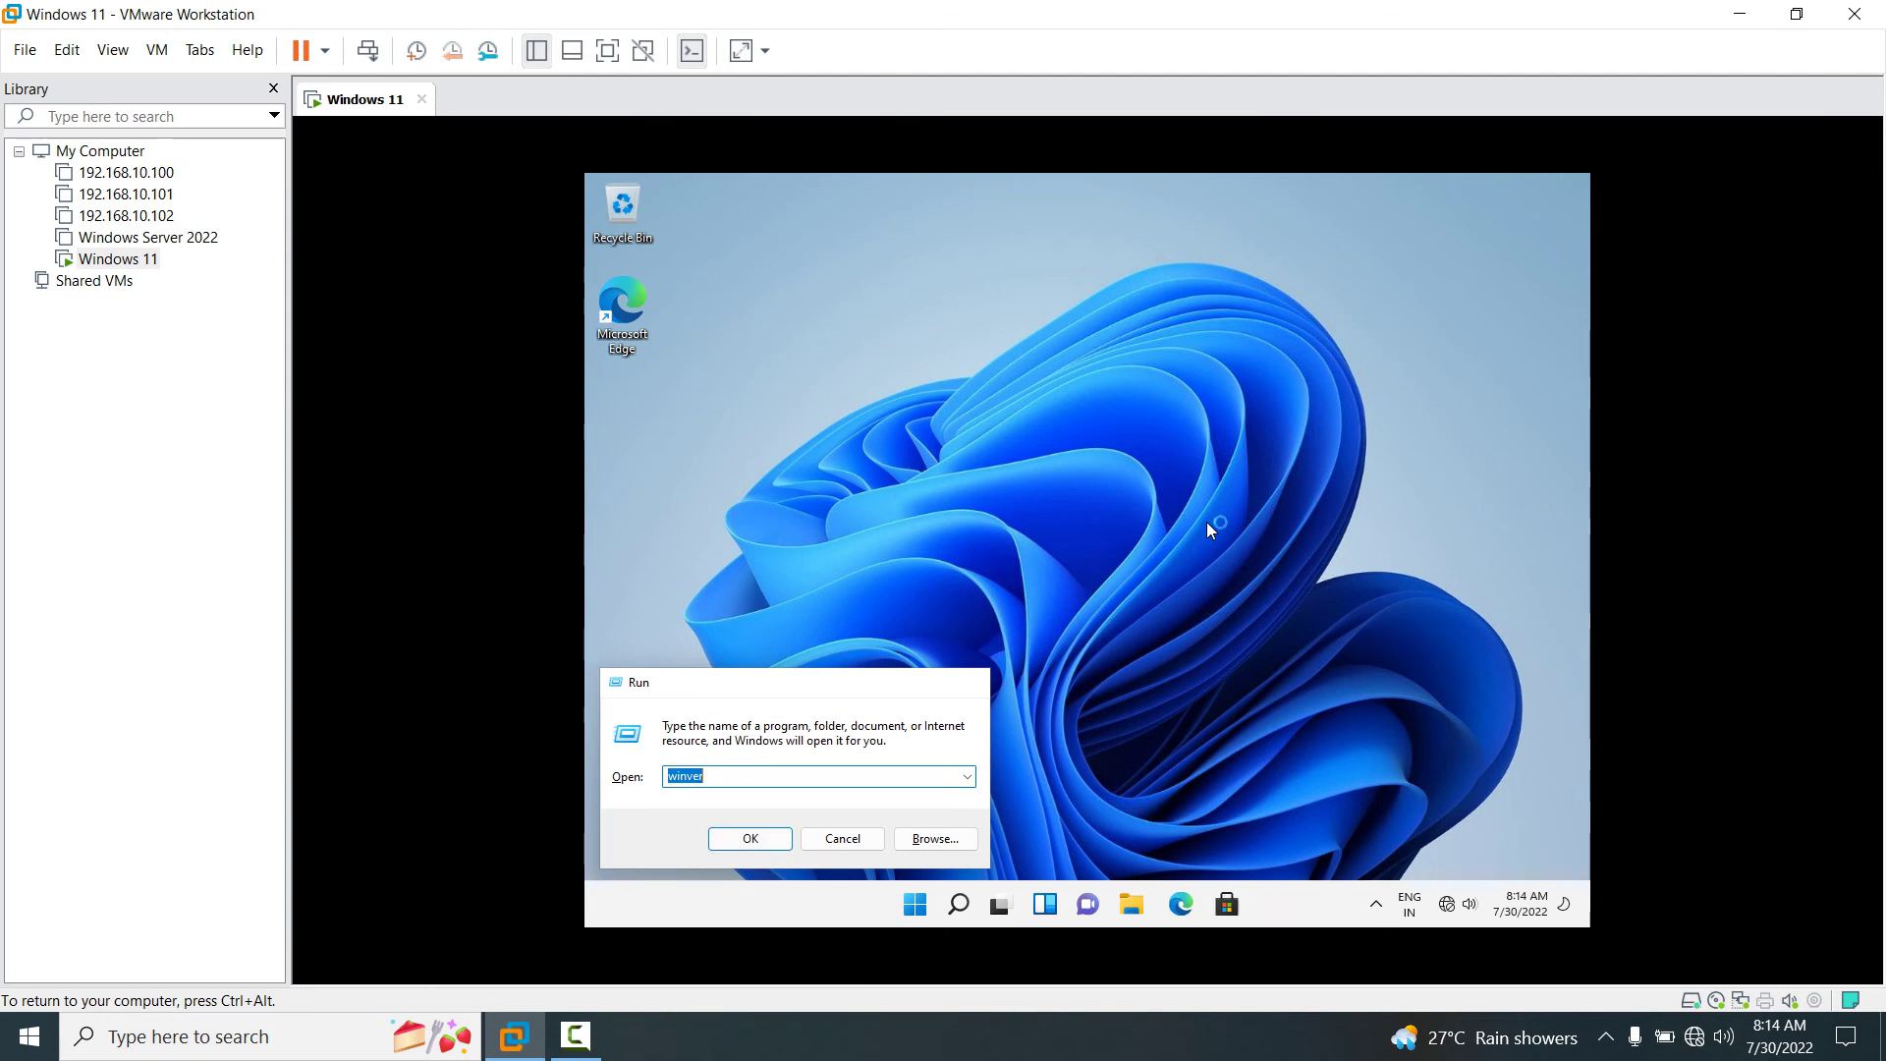
pyautogui.press('Return')
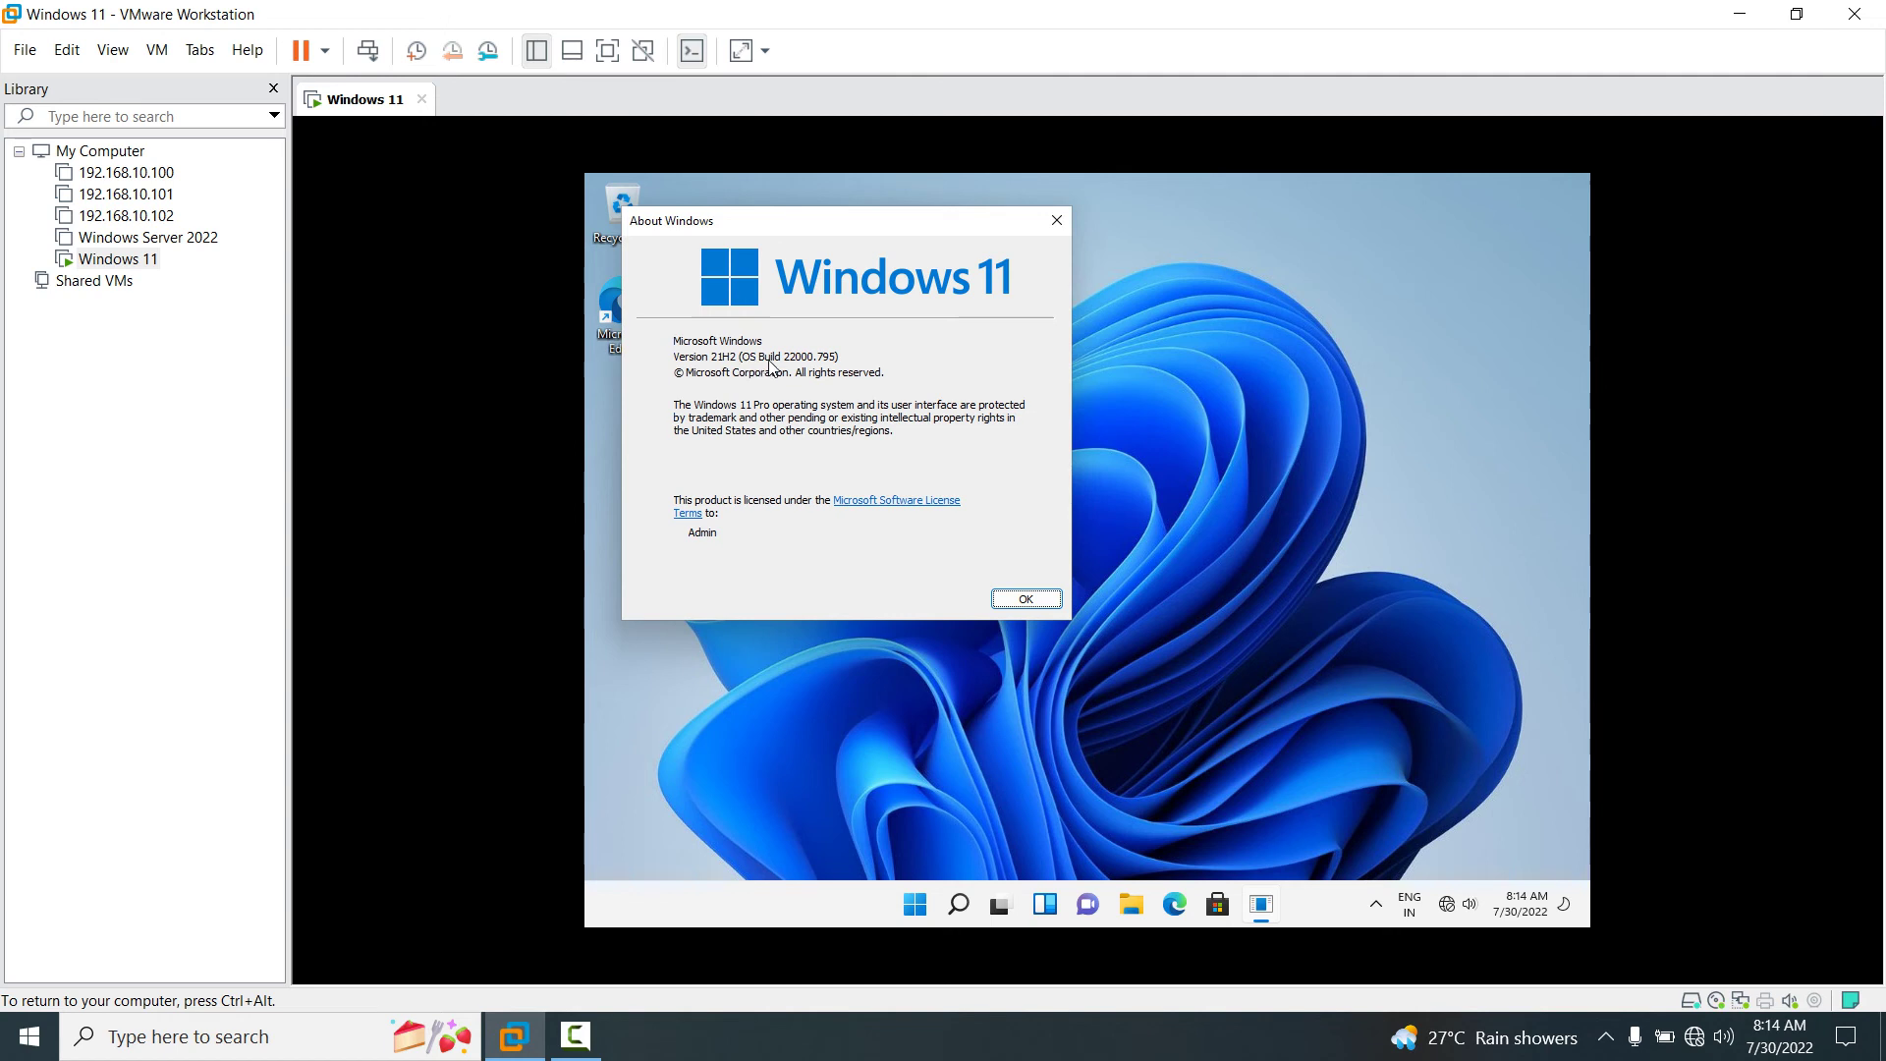
pyautogui.click(1056, 221)
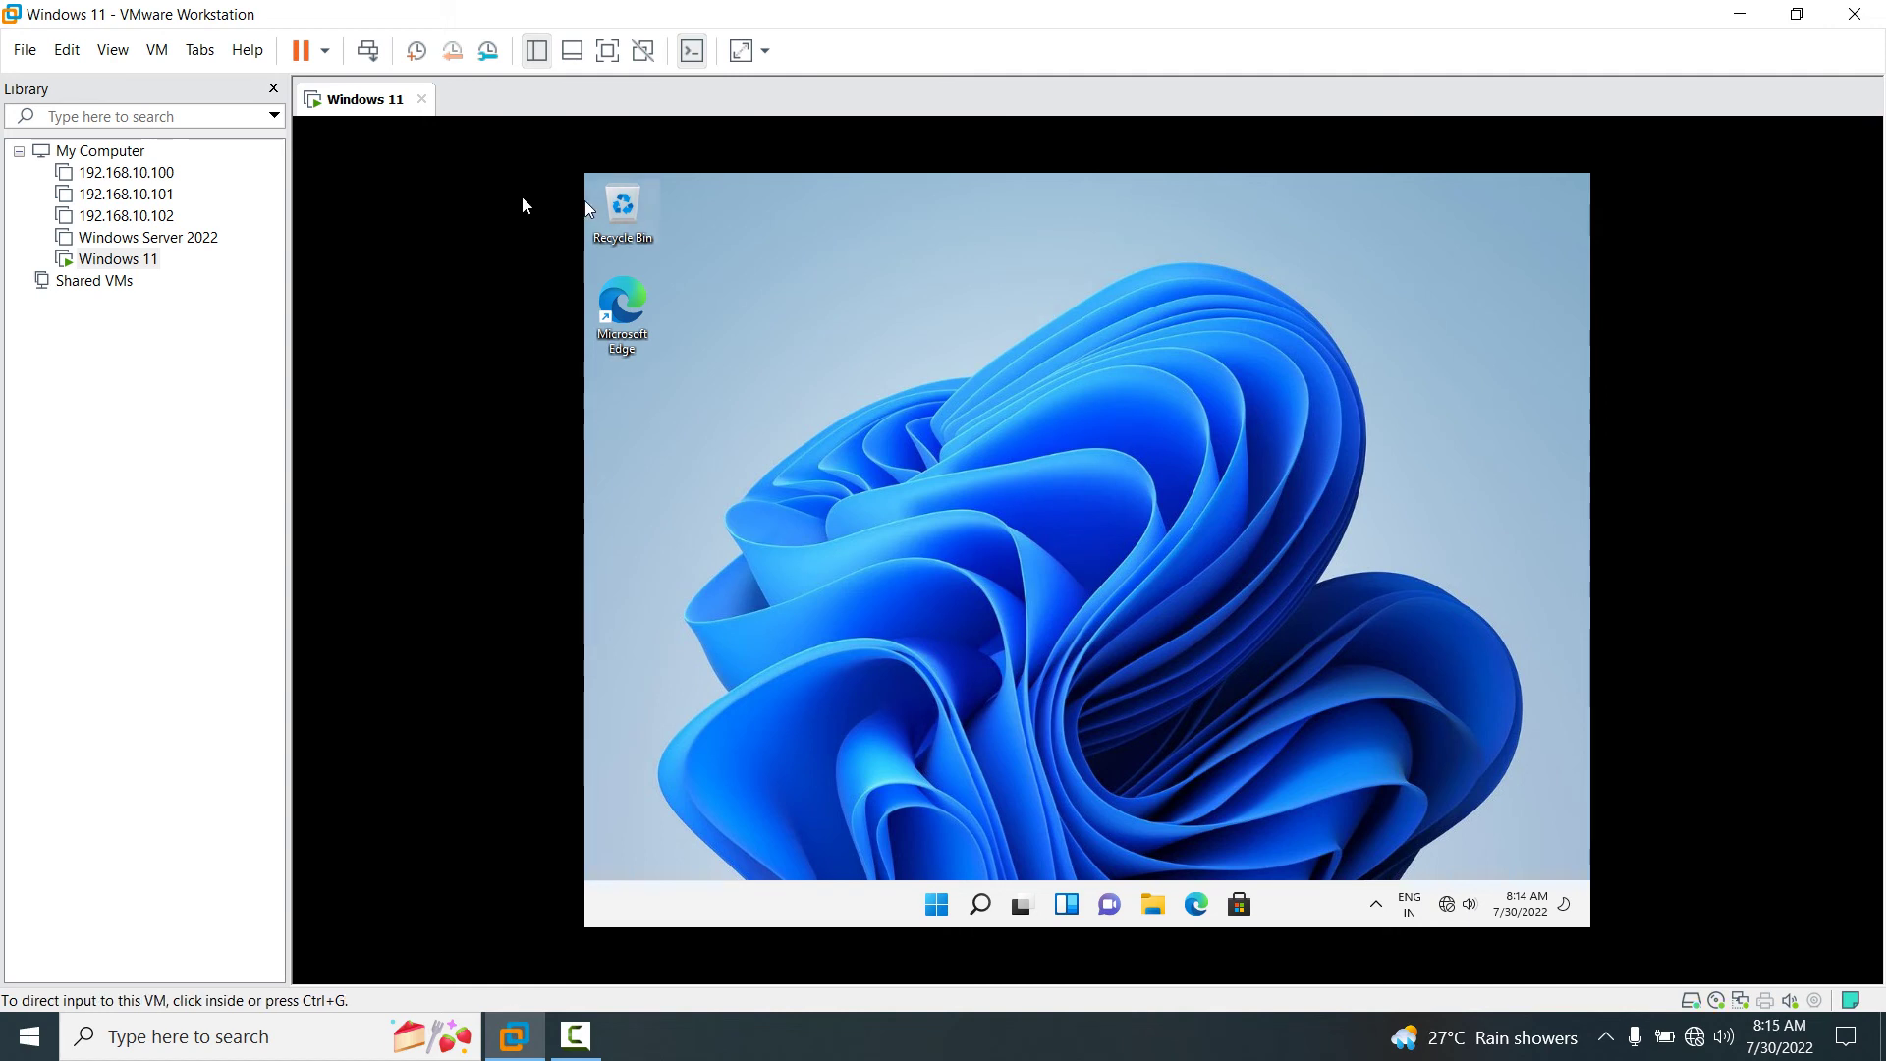
# Mount the VMware Tools disc and run its installer from DVD Drive (D:) in This PC.
pyautogui.click(157, 51)
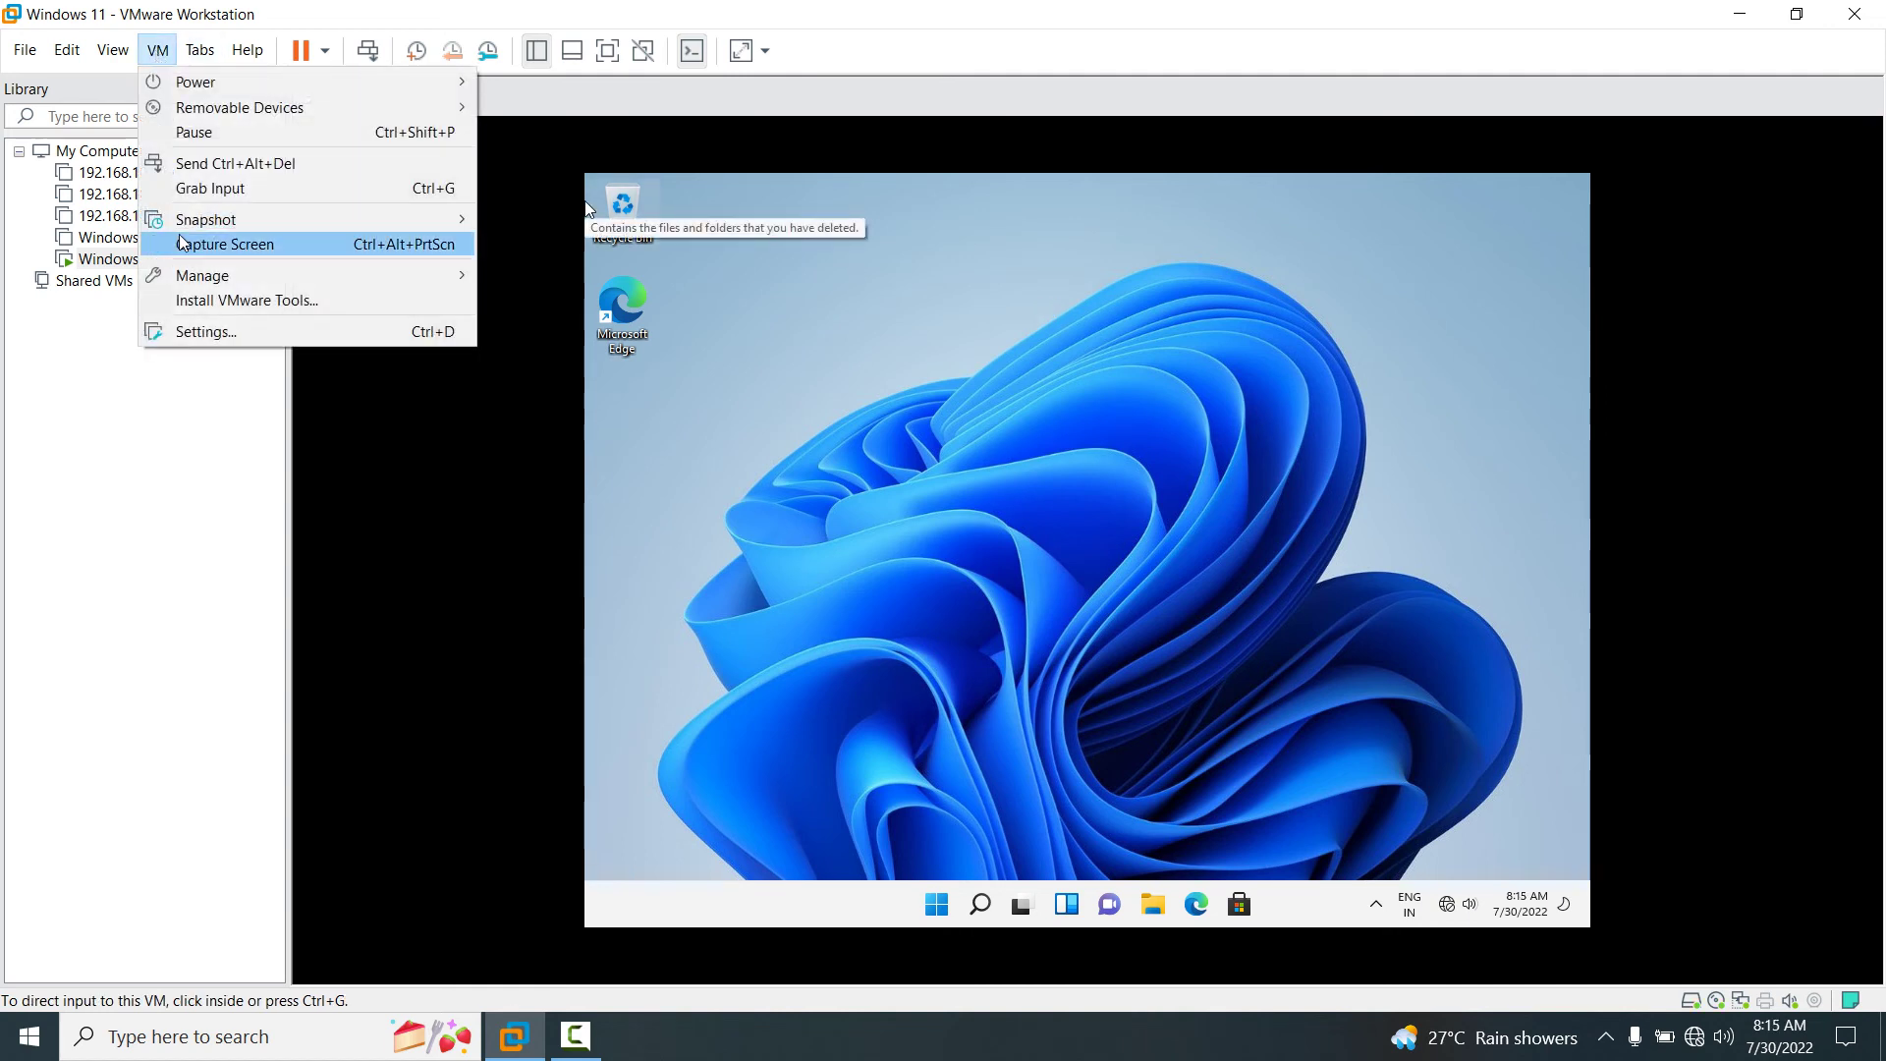
pyautogui.click(246, 301)
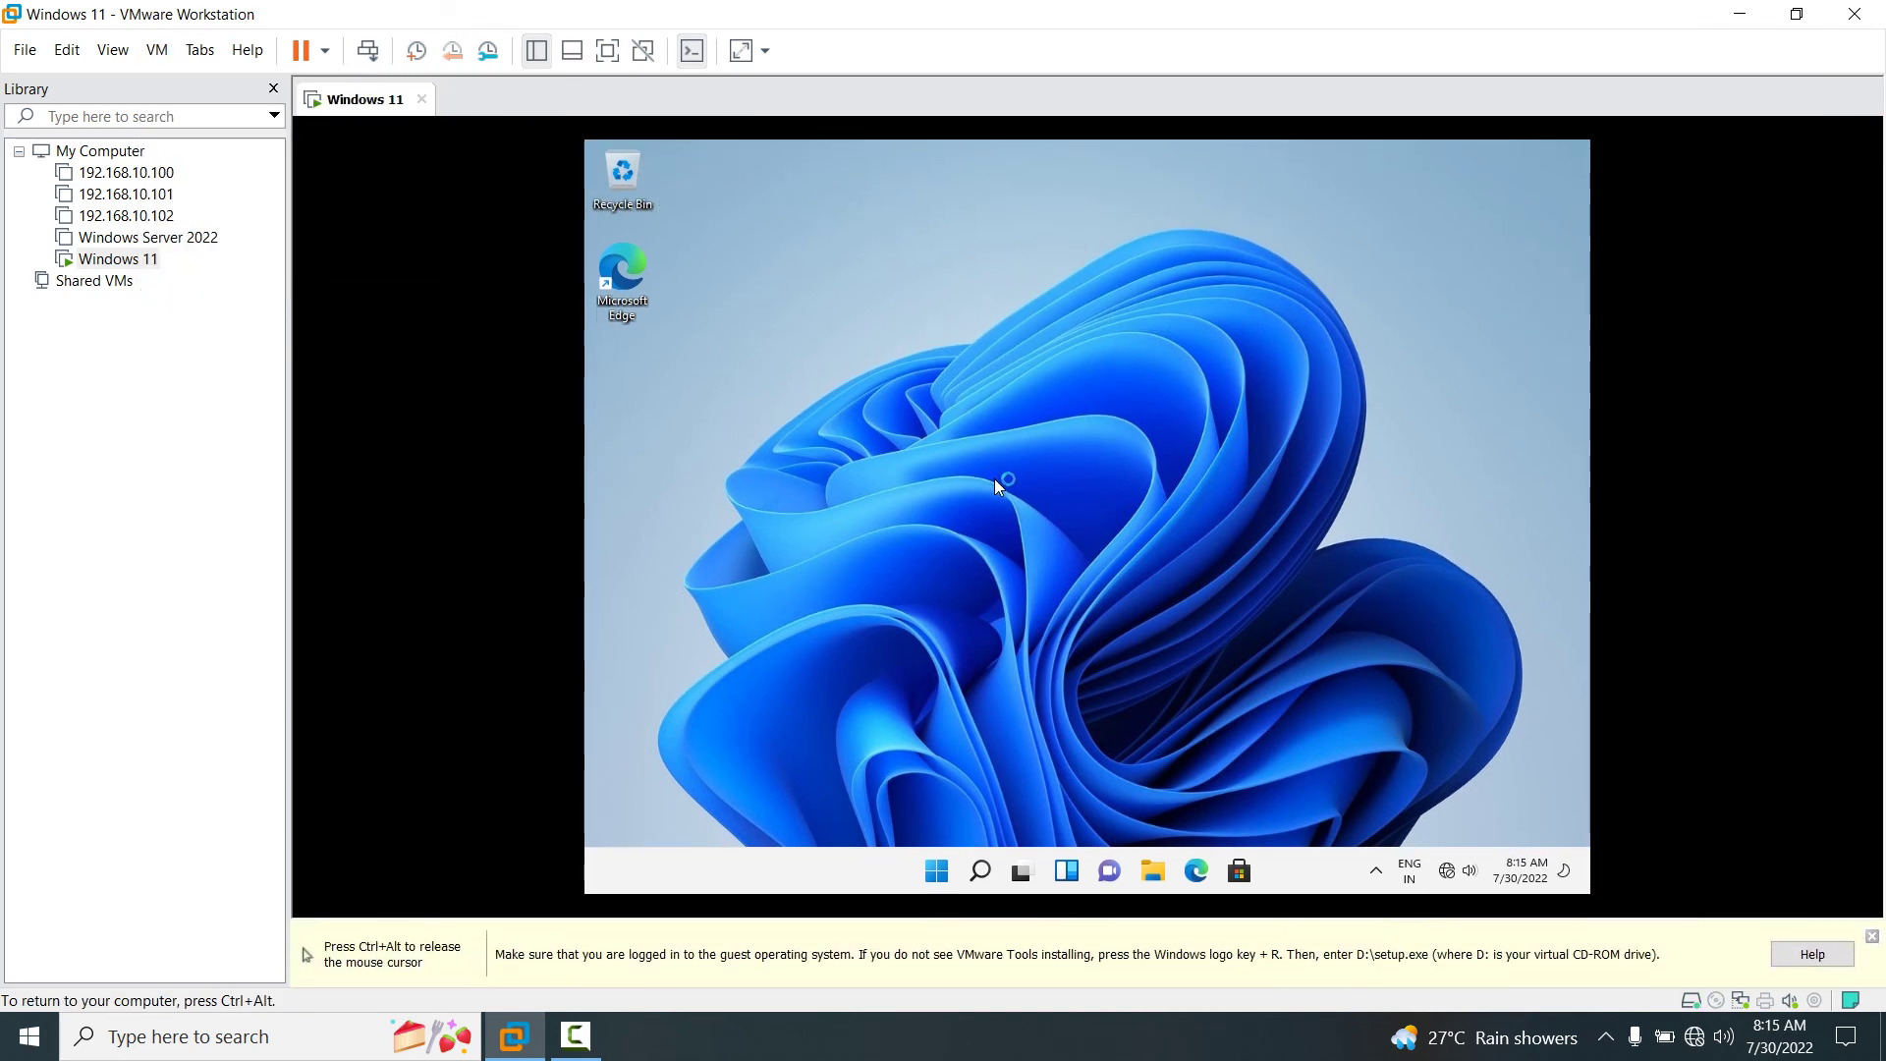
pyautogui.press('super+e')
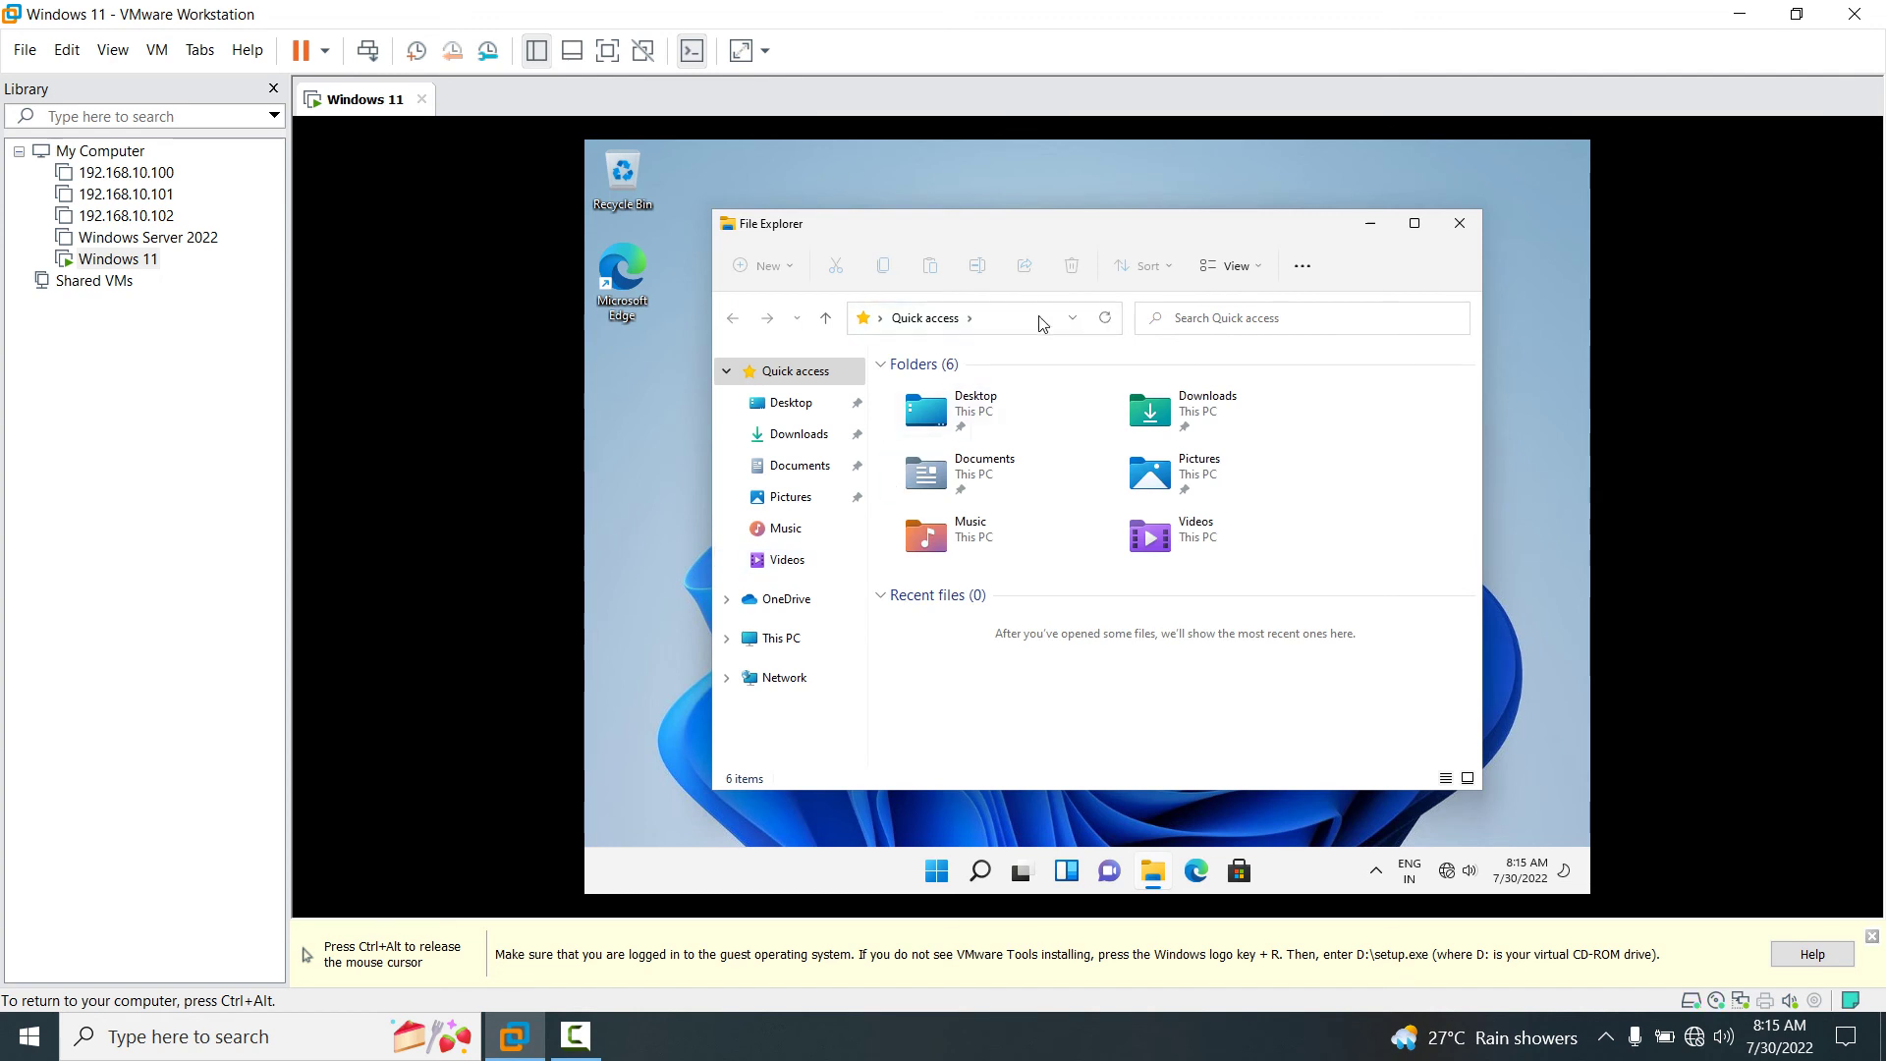
pyautogui.doubleClick(1154, 230)
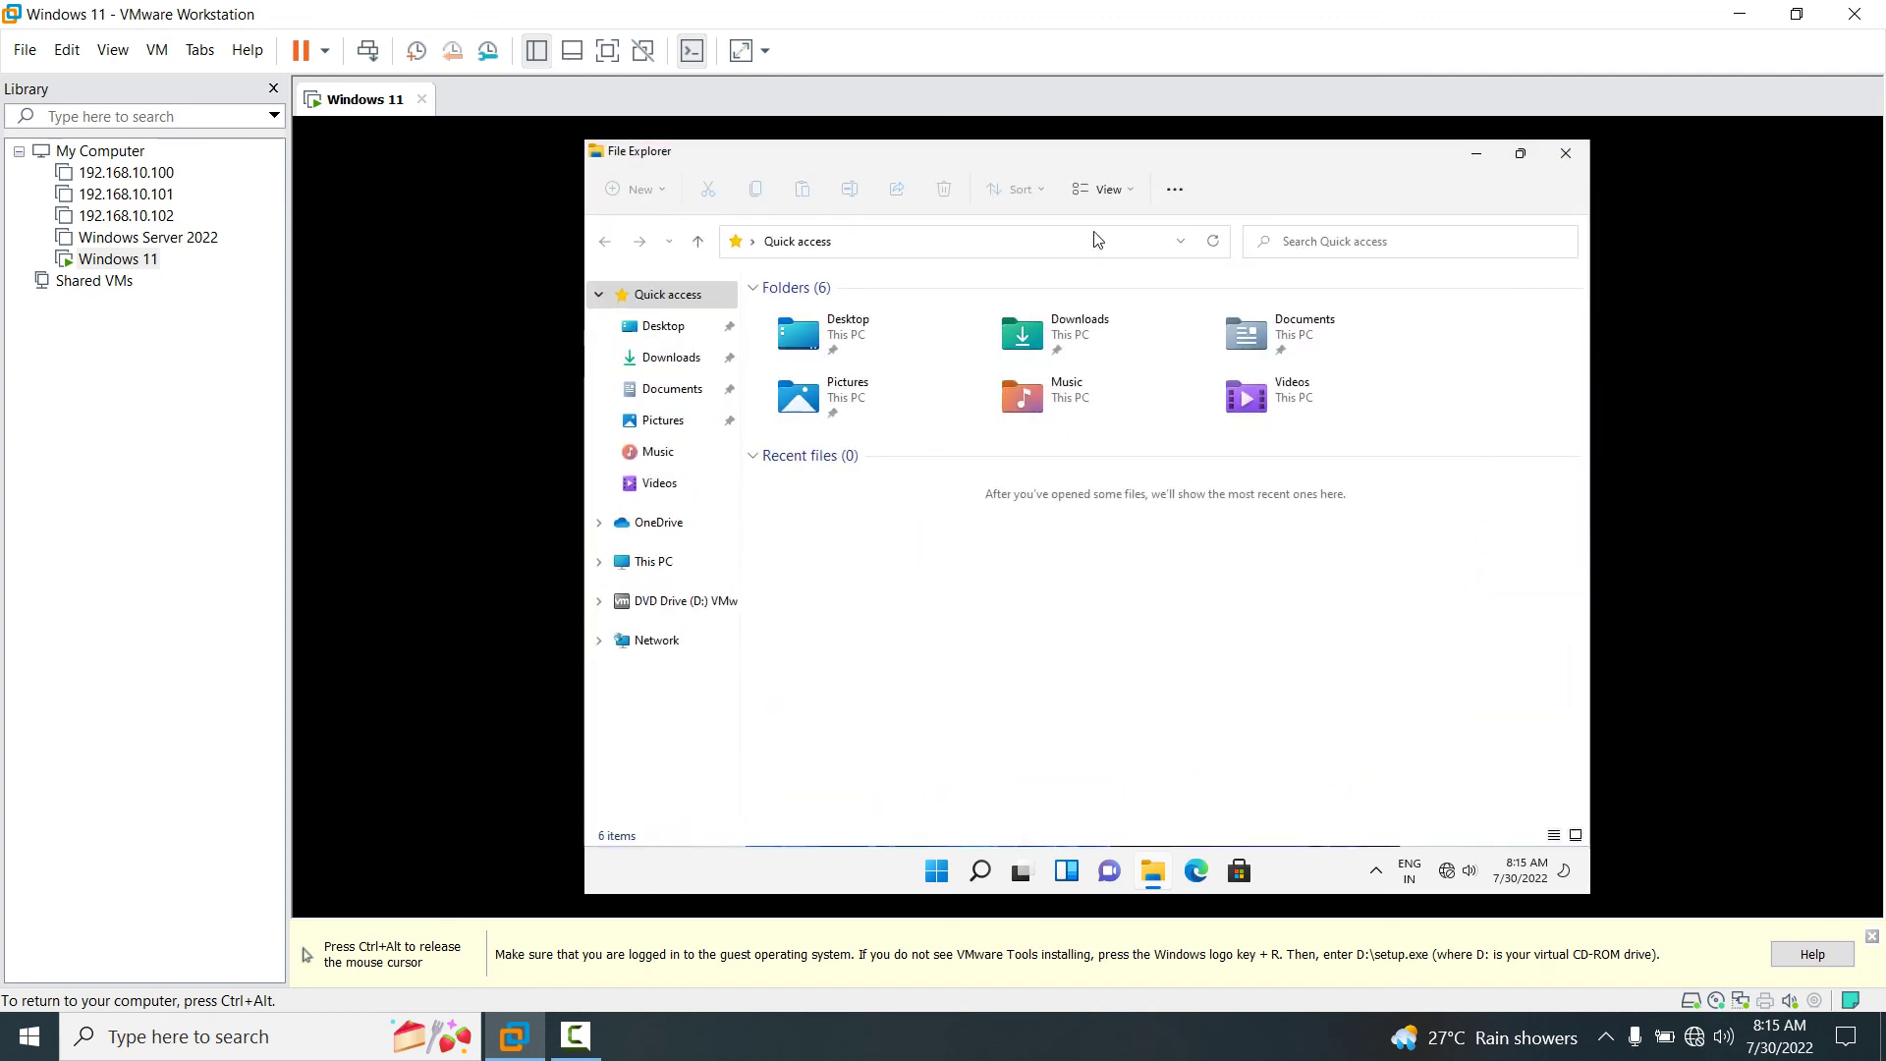
pyautogui.click(652, 568)
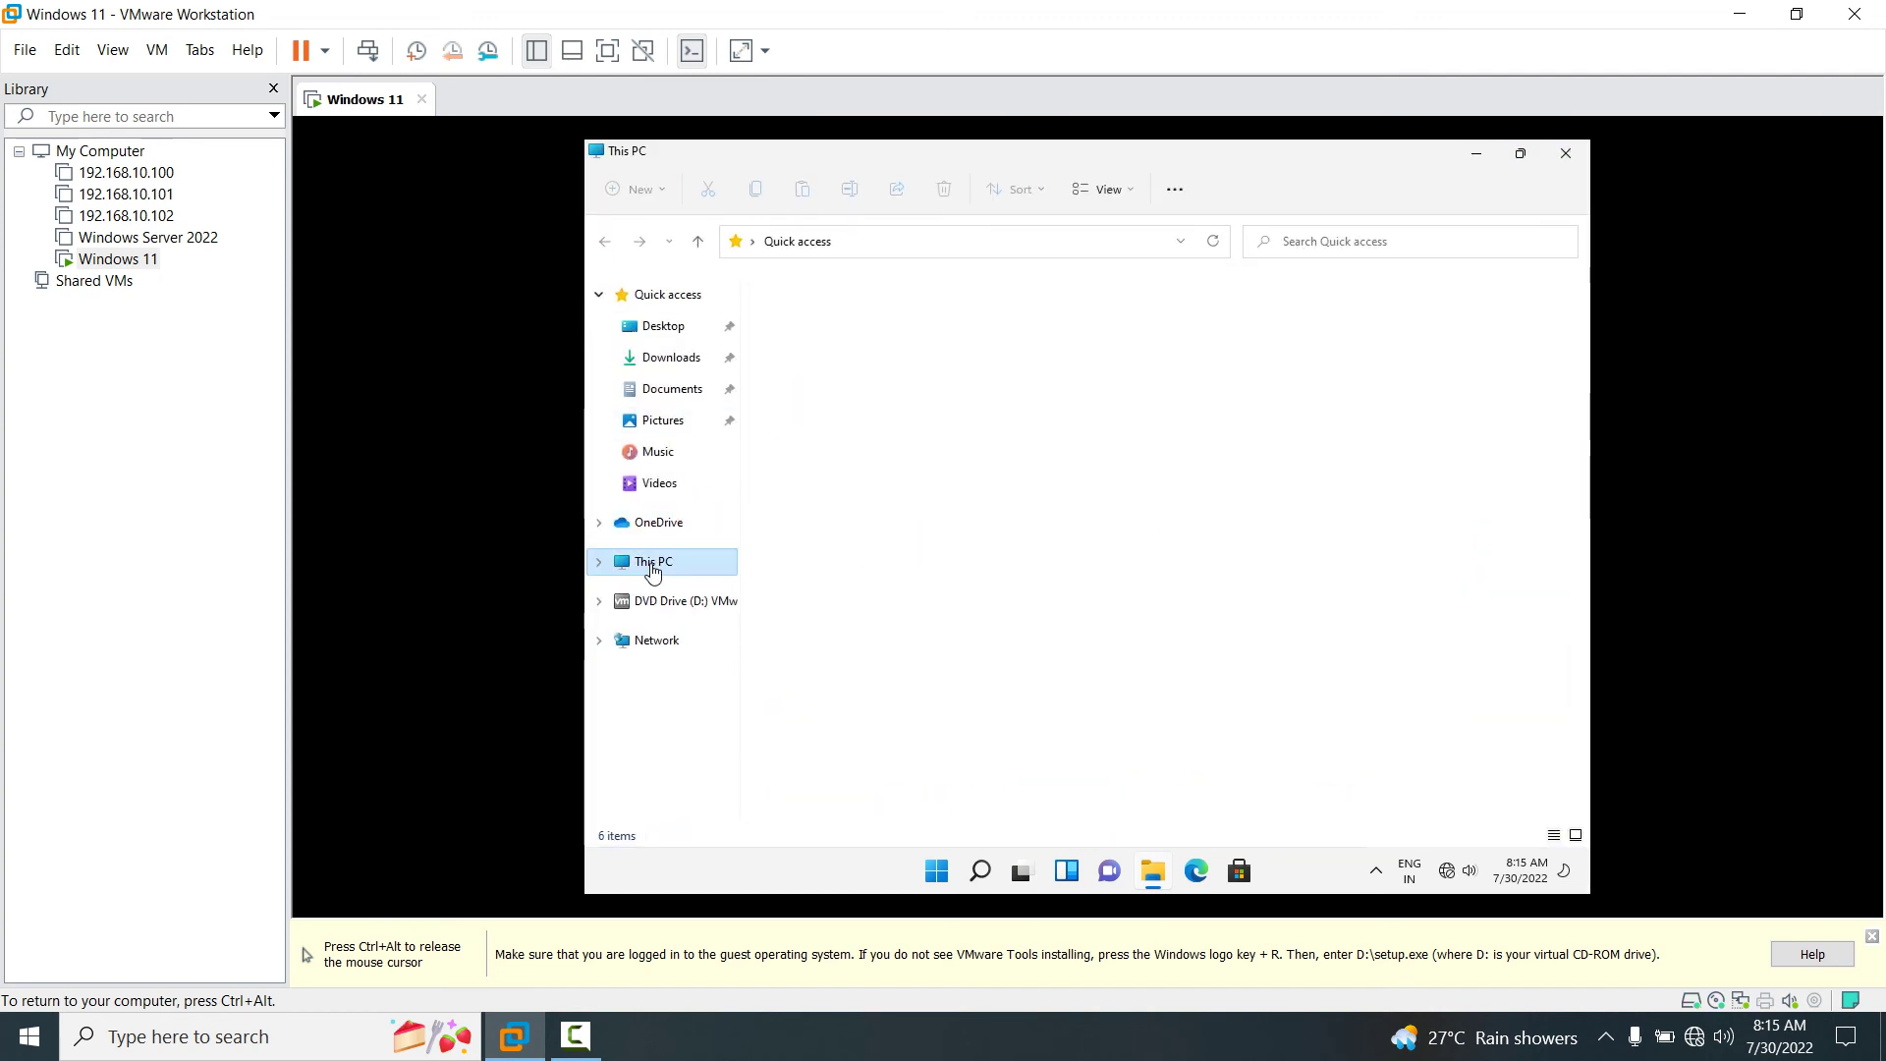
pyautogui.rightClick(1046, 465)
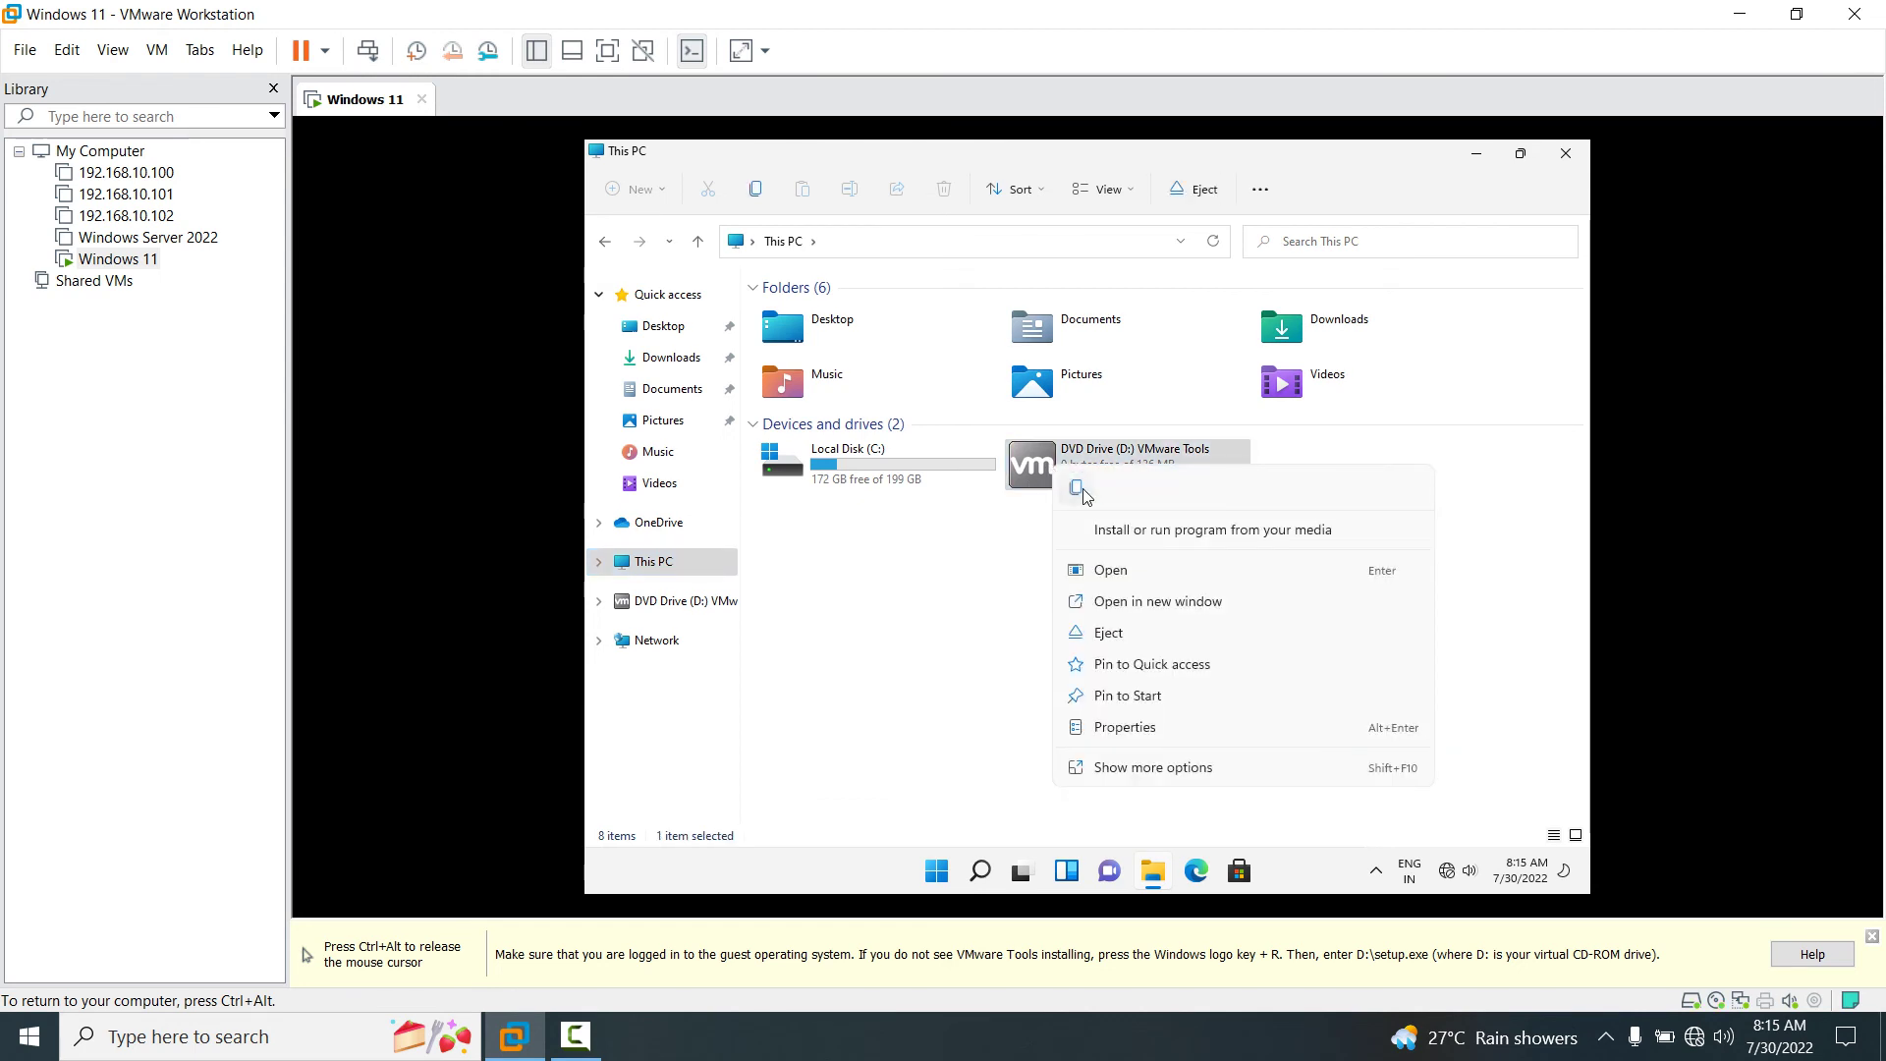
pyautogui.click(1169, 543)
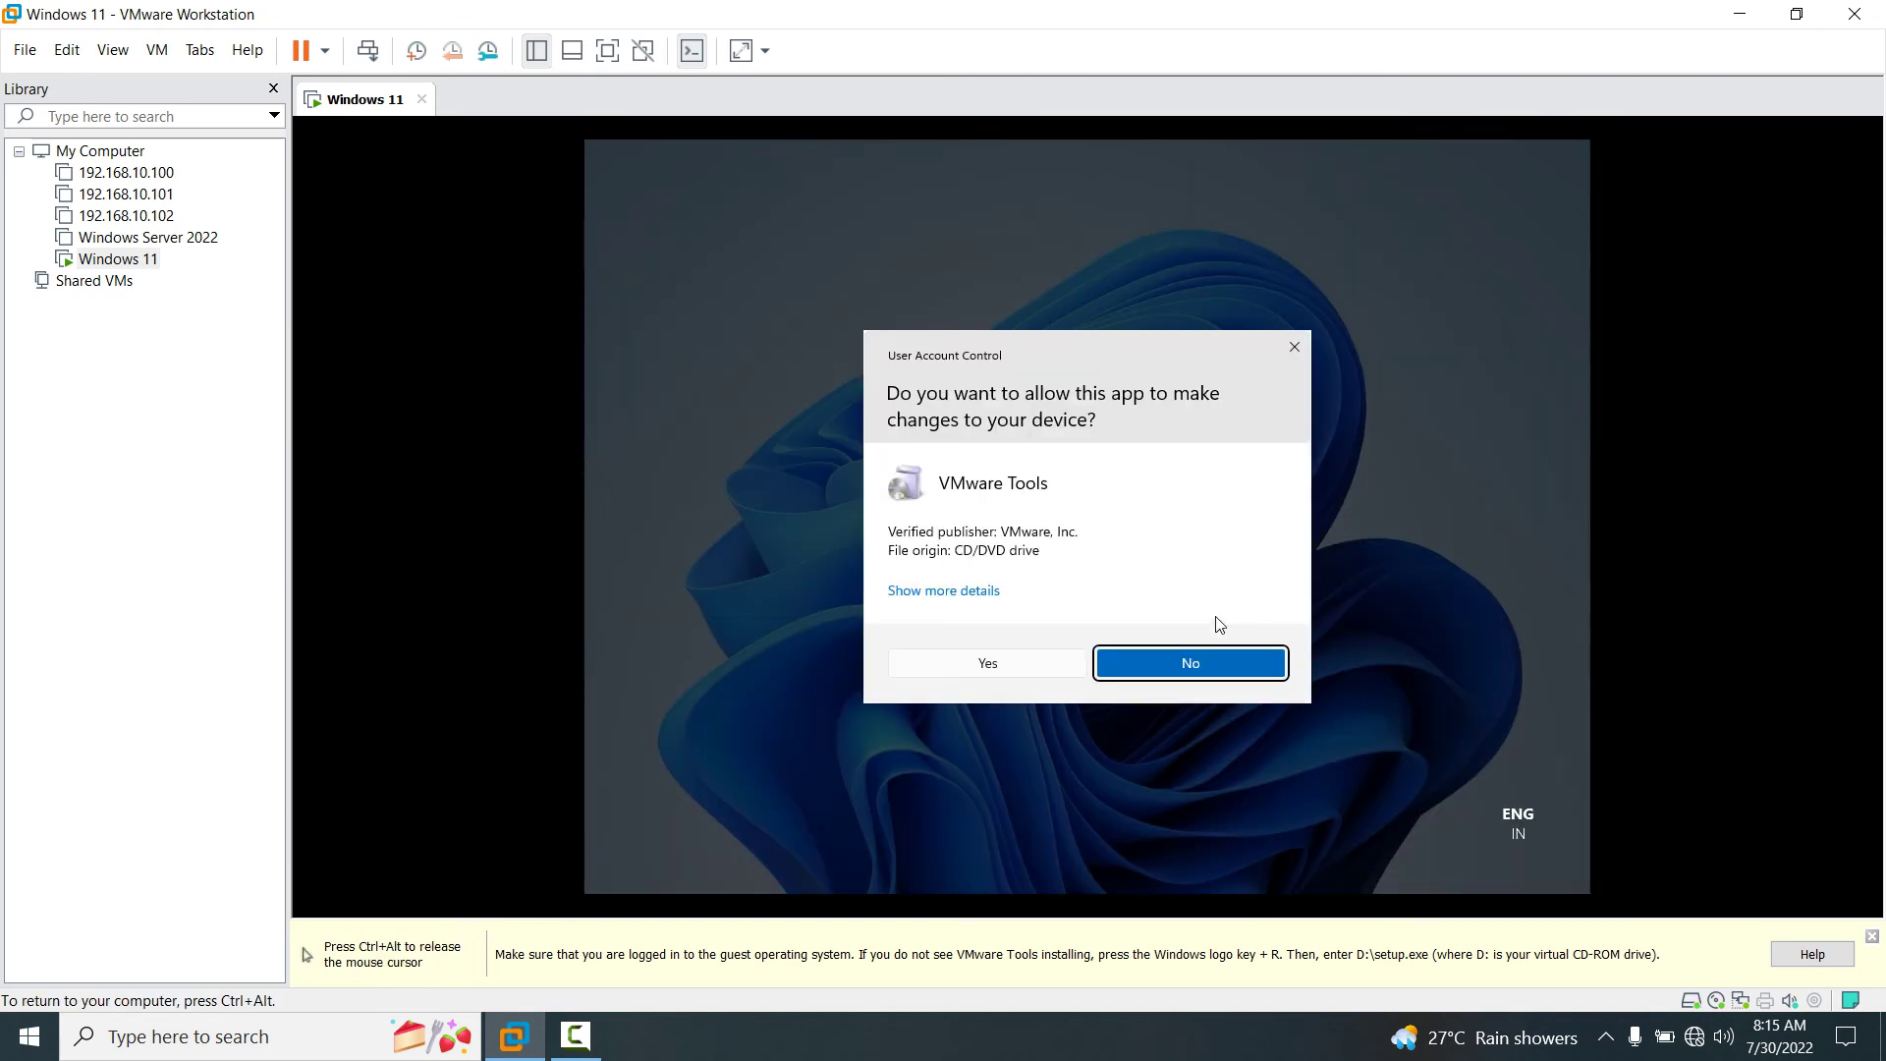
# Allow VMware Tools in User Account Control, dismiss the install notice, and minimize File Explorer.
pyautogui.click(1025, 665)
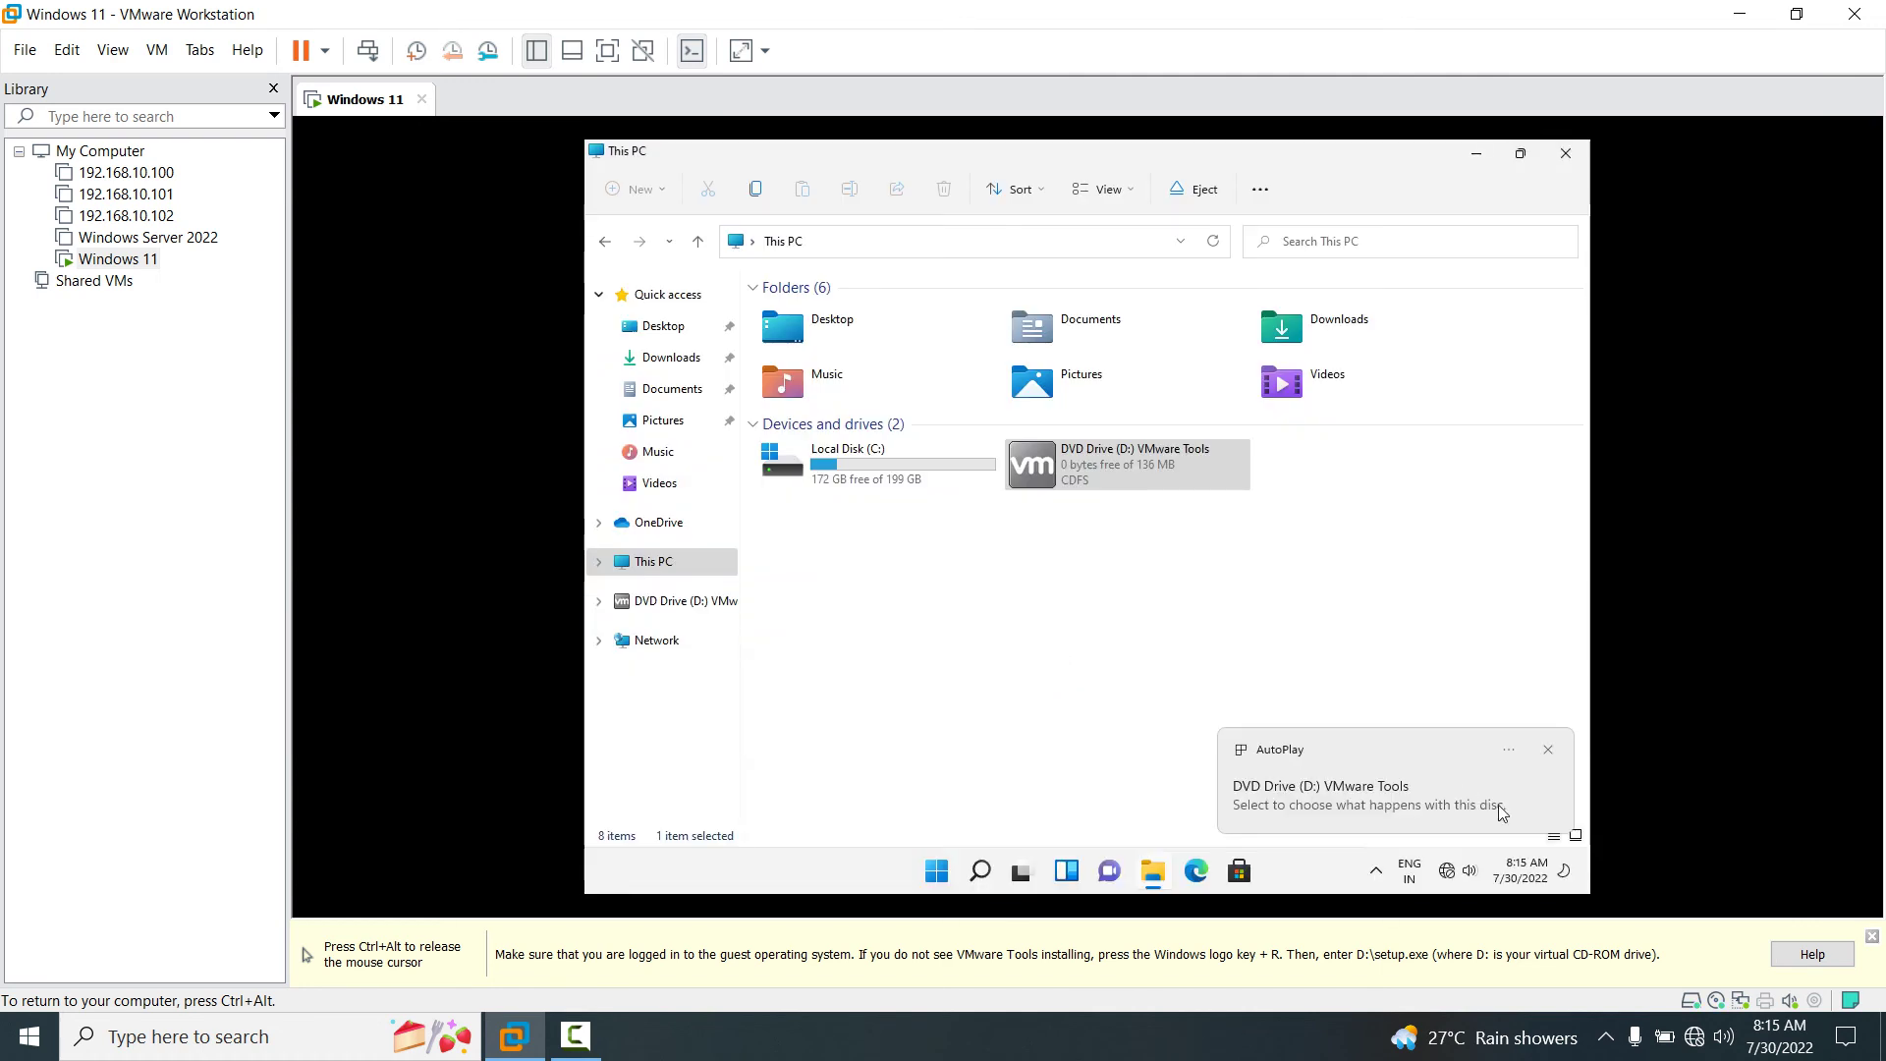
pyautogui.click(1872, 936)
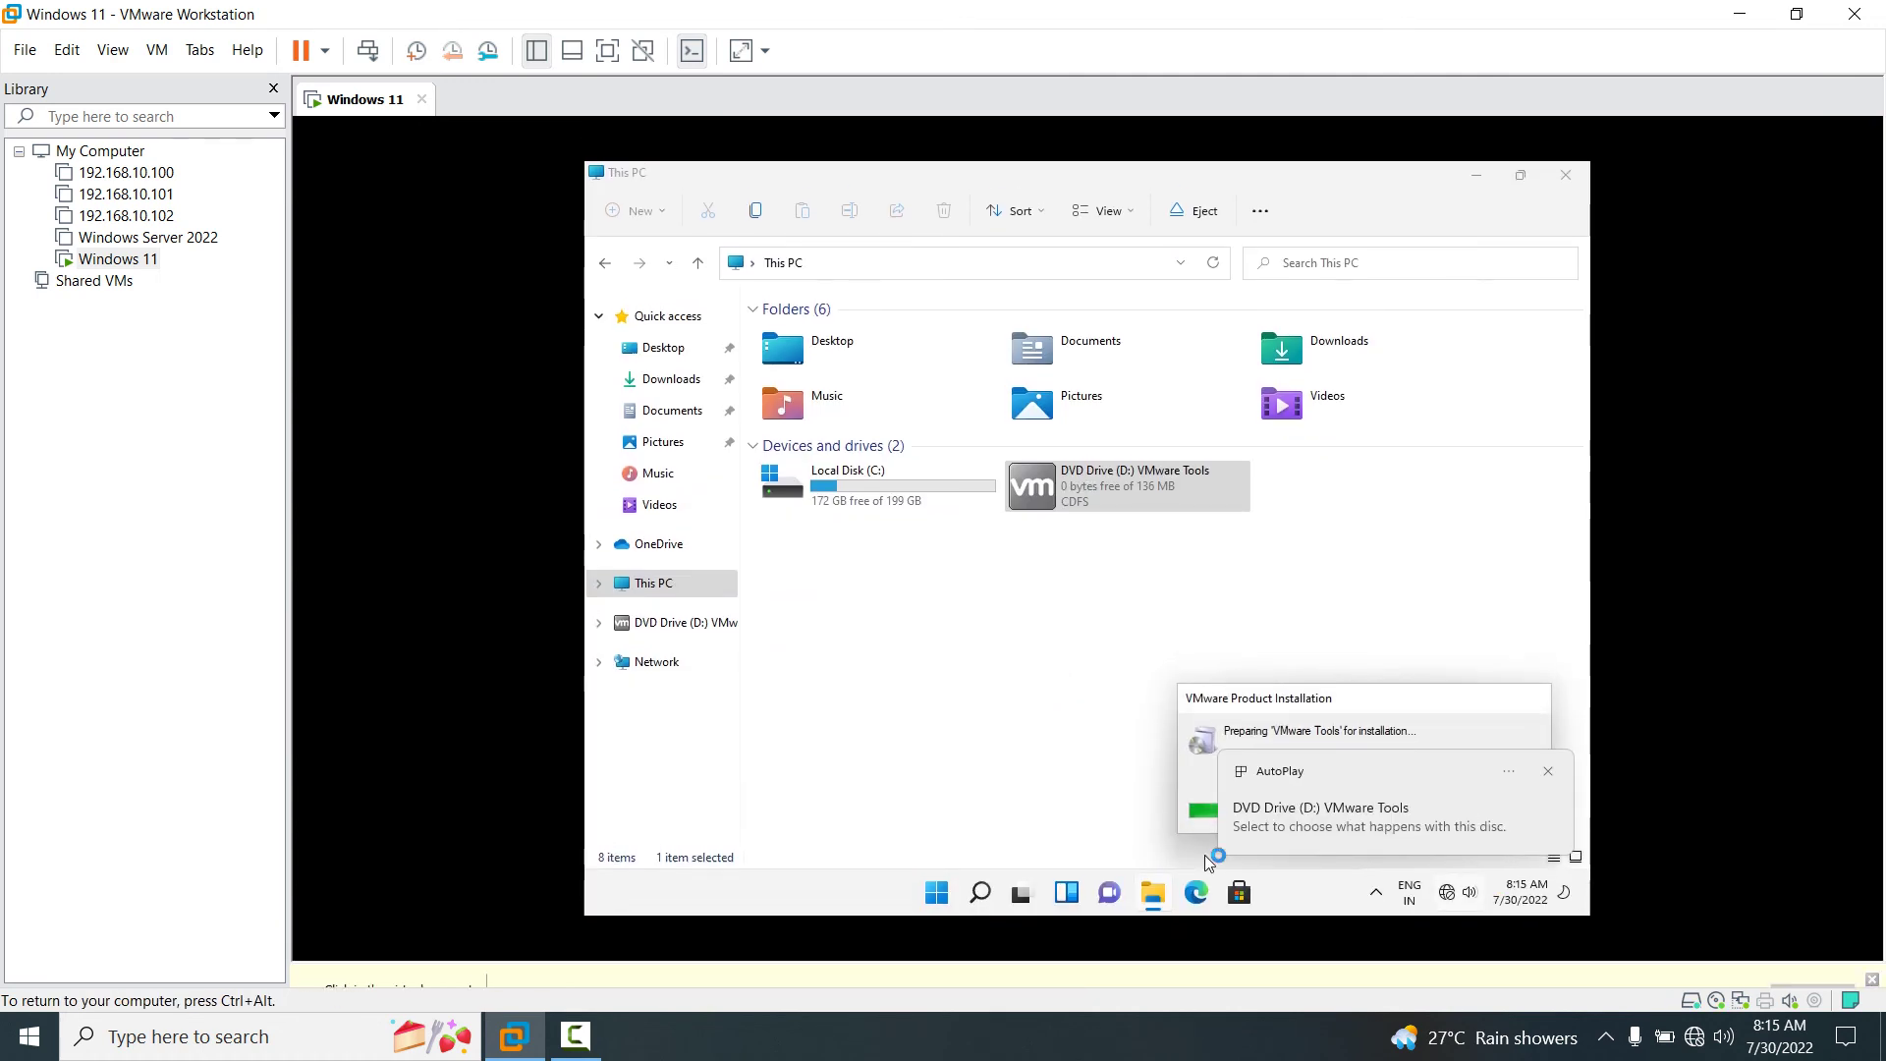
pyautogui.click(1476, 190)
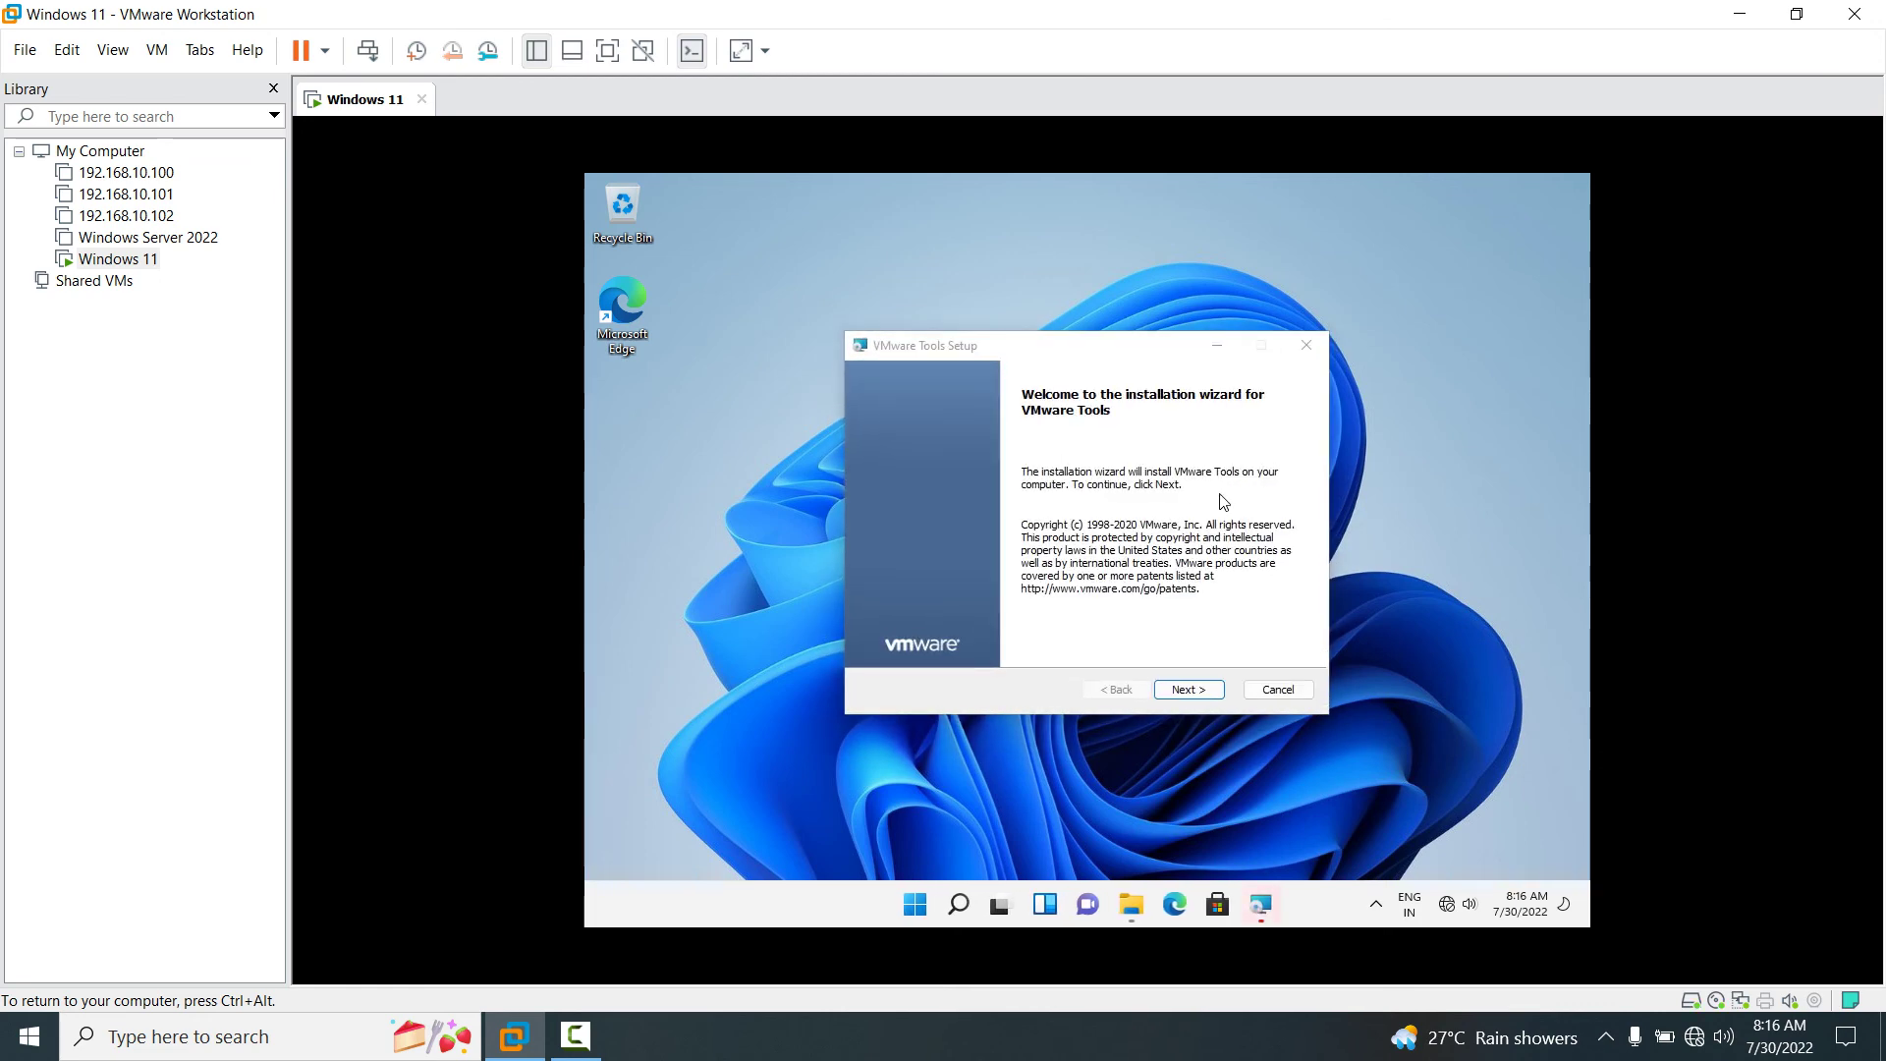
# Run the VMware Tools setup past the welcome page with the Typical setup type and install.
pyautogui.click(1195, 692)
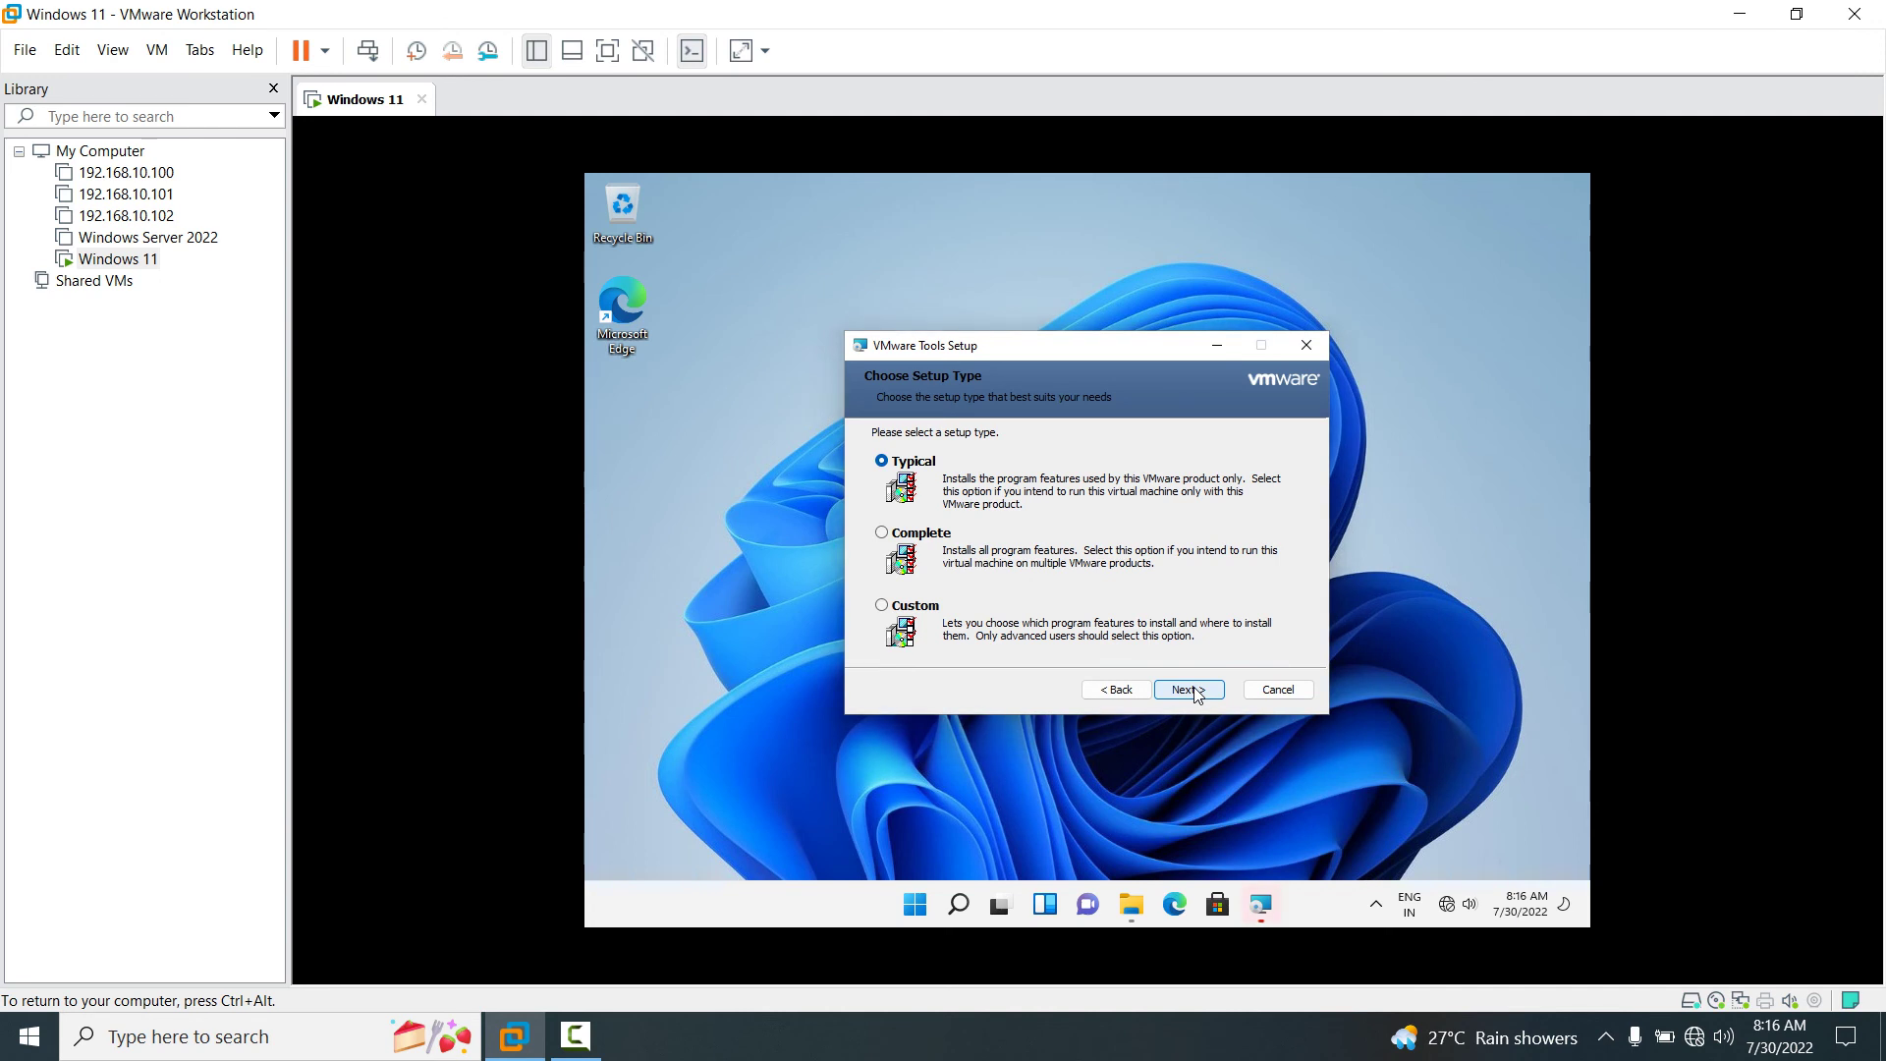
pyautogui.click(1194, 690)
pyautogui.click(1192, 687)
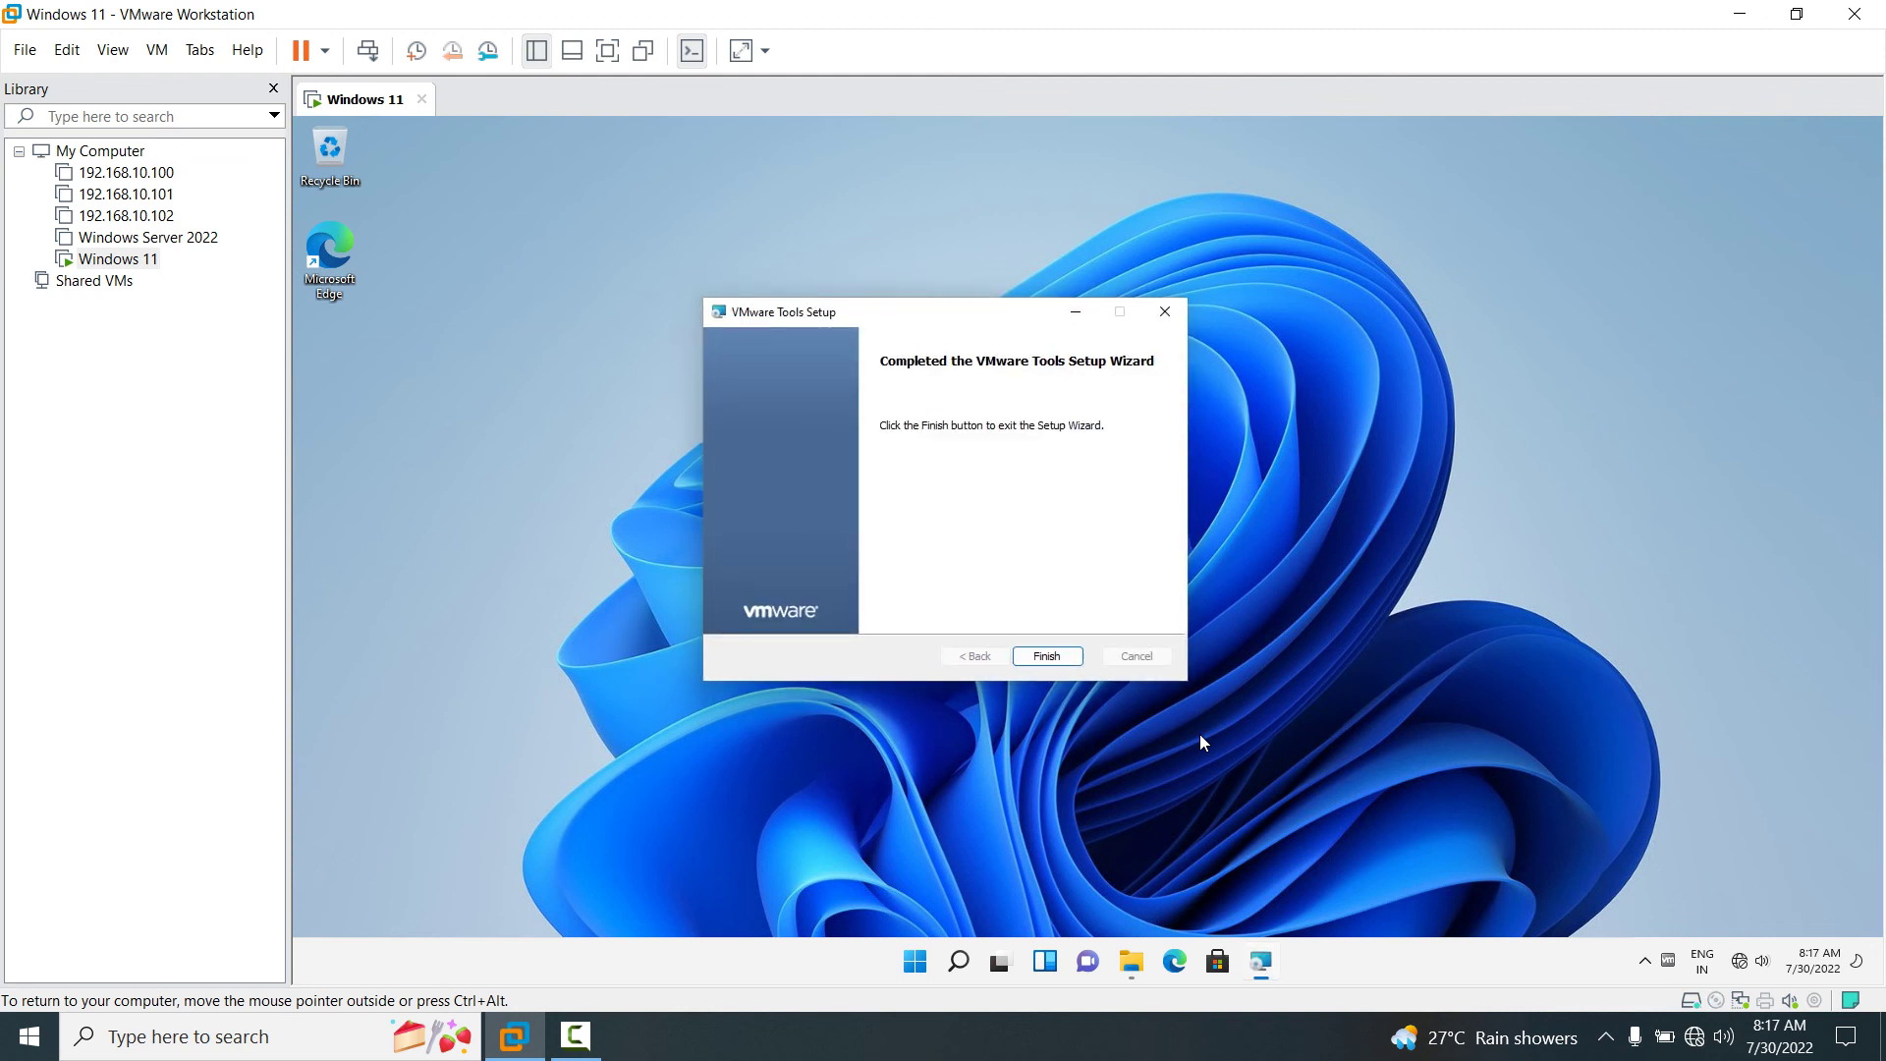
# Finish the VMware Tools wizard and accept restarting the guest now.
pyautogui.click(1063, 653)
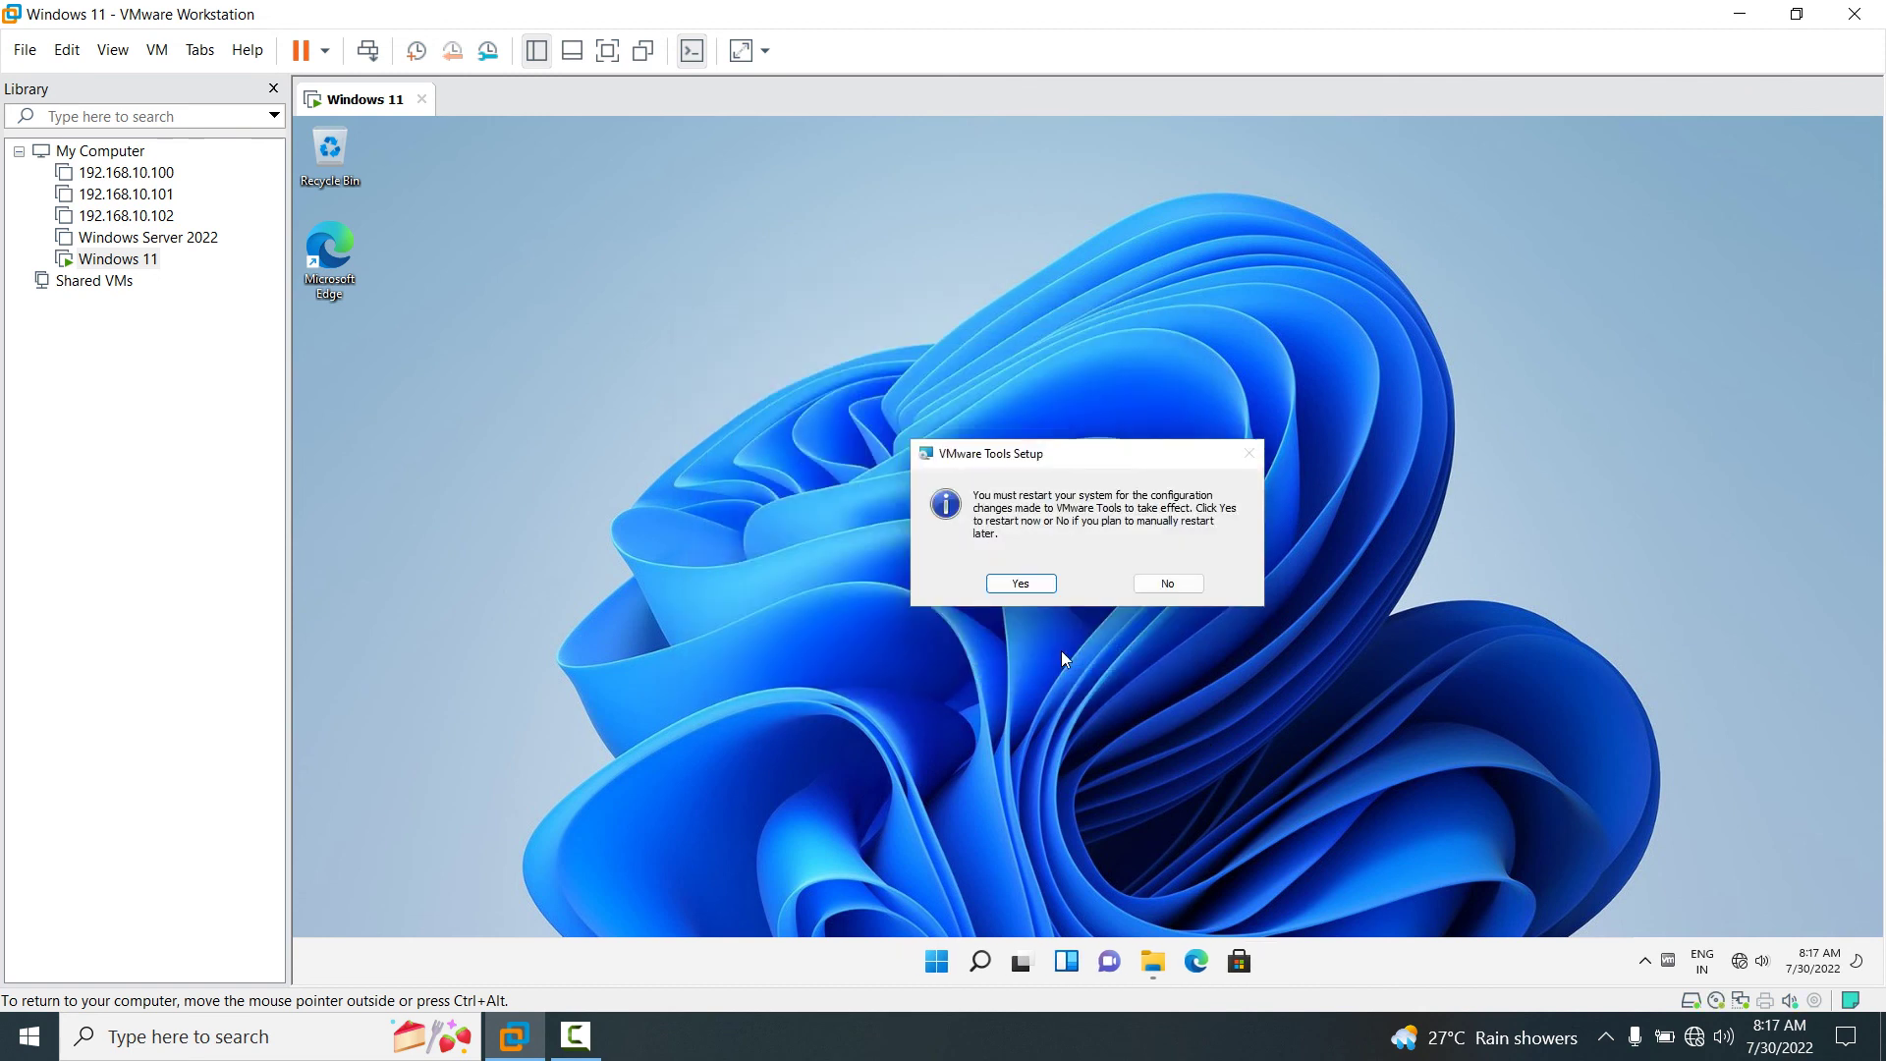
pyautogui.click(1020, 584)
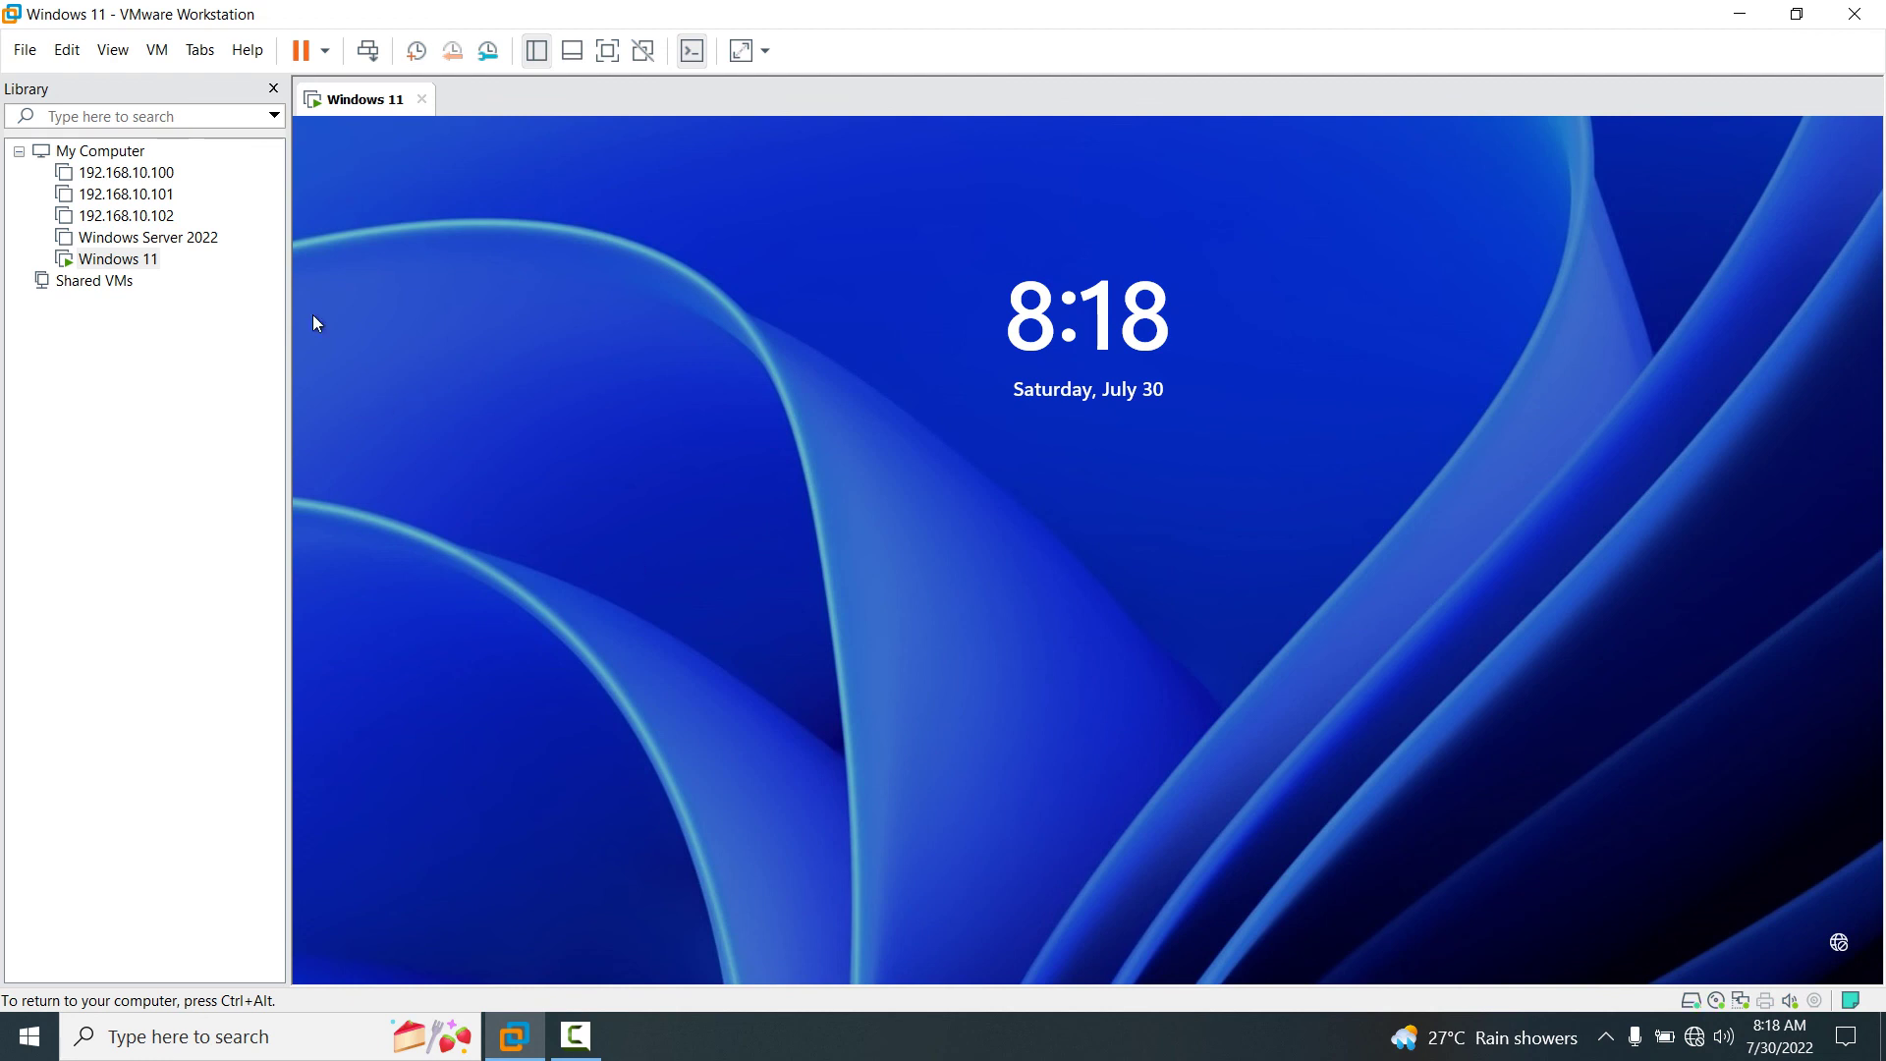
# Send Ctrl+Alt+Del and sign in to the guest with the account password.
pyautogui.click(369, 53)
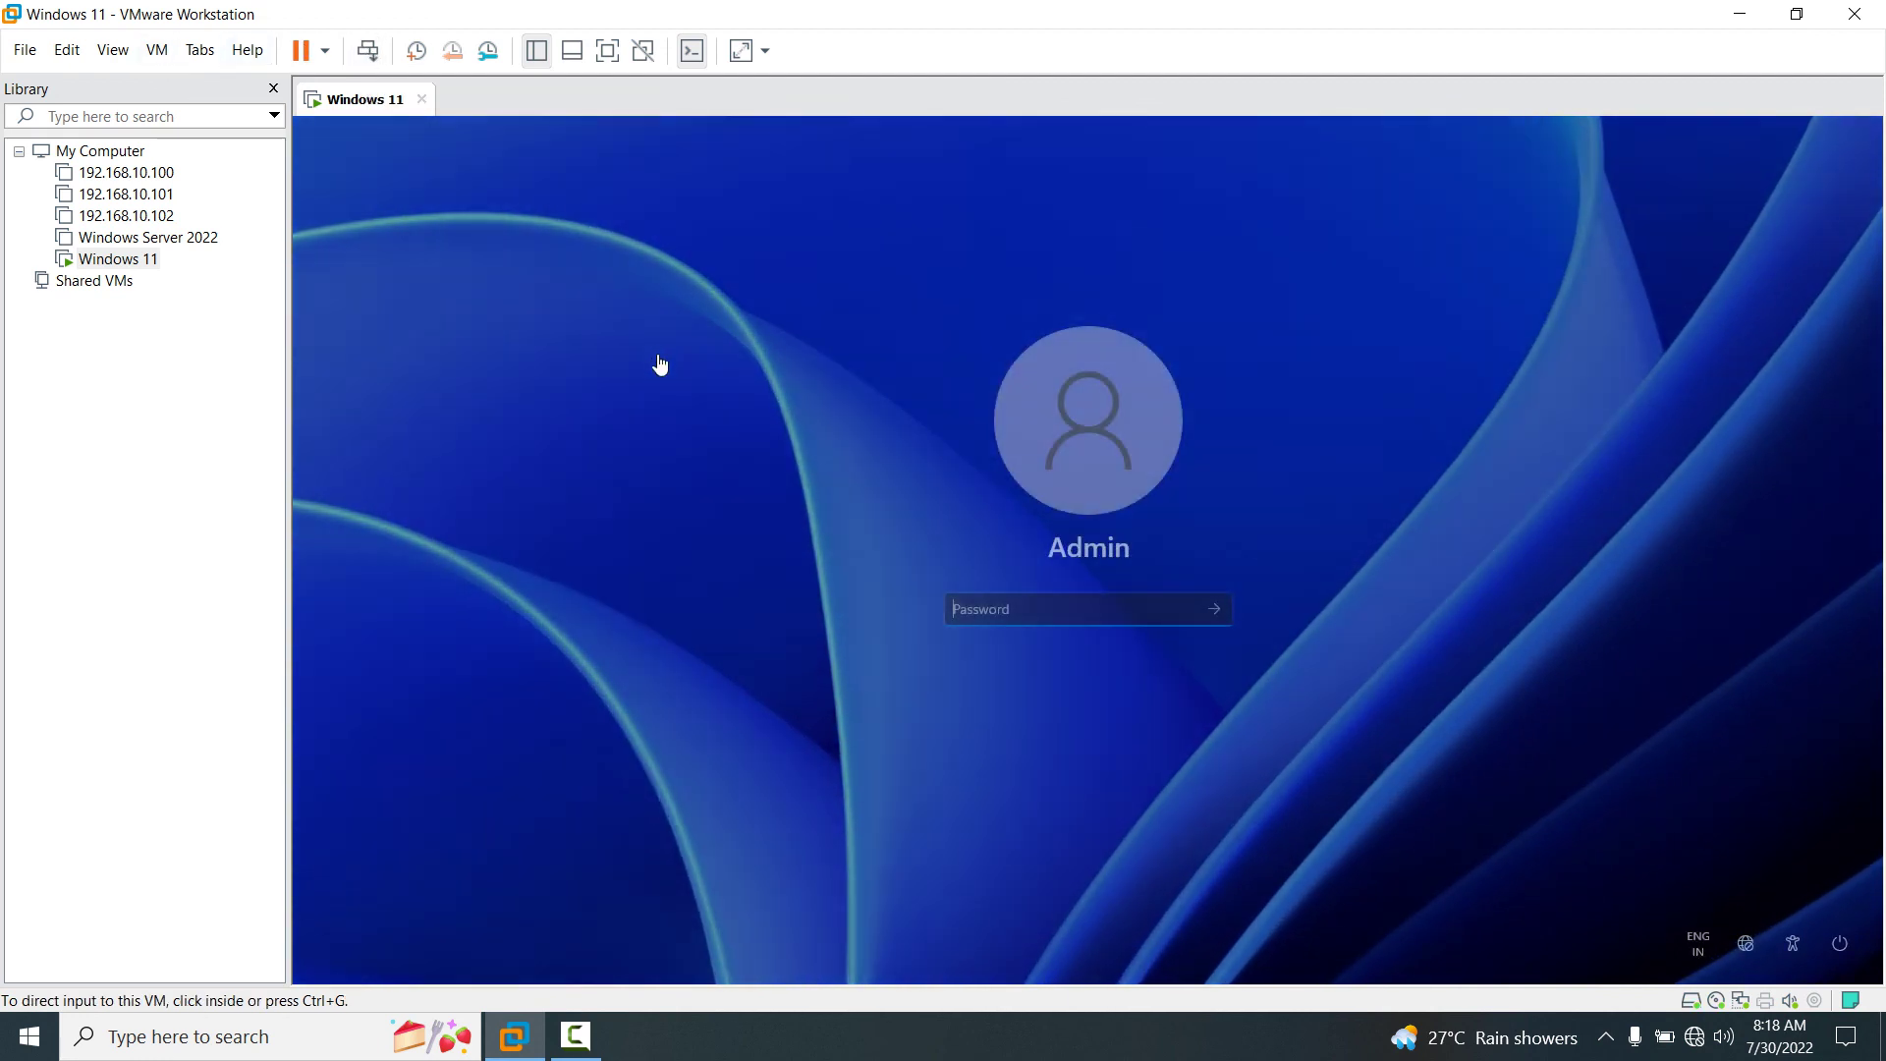
pyautogui.click(1013, 605)
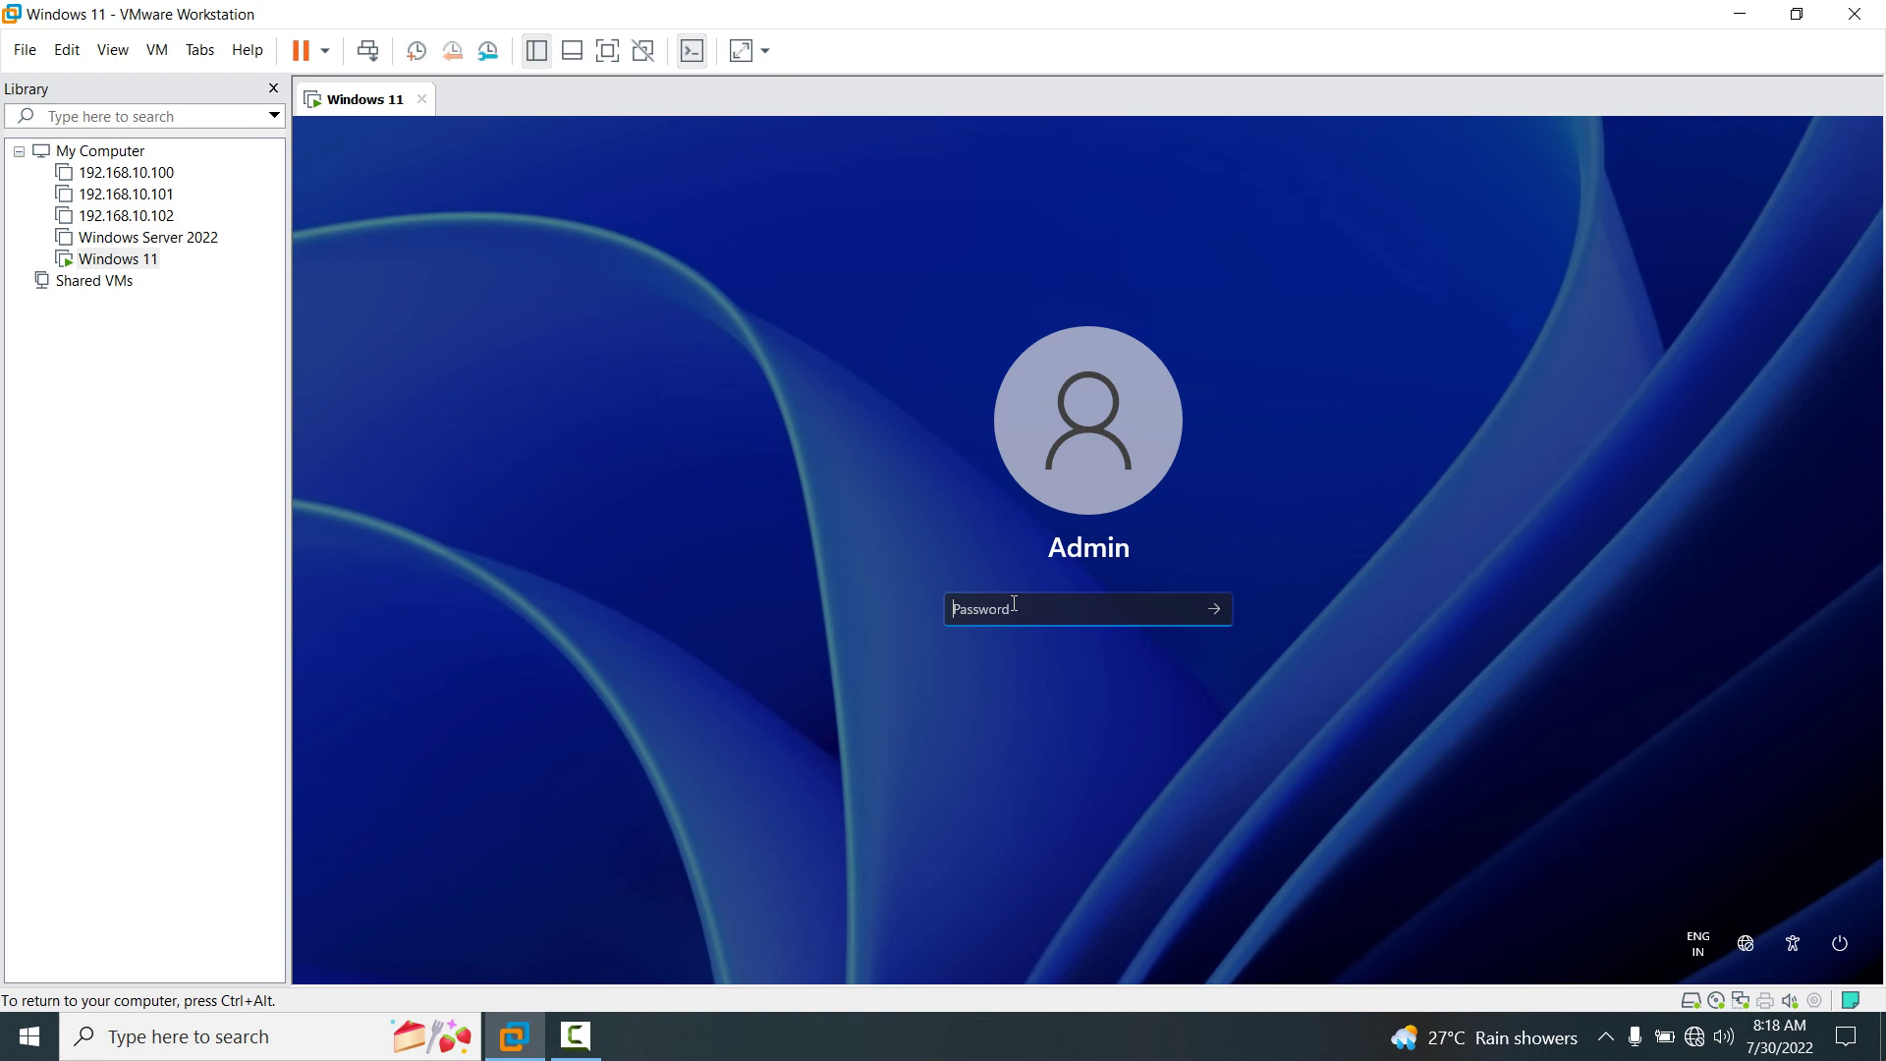
pyautogui.write('••••••')
pyautogui.press('Return')
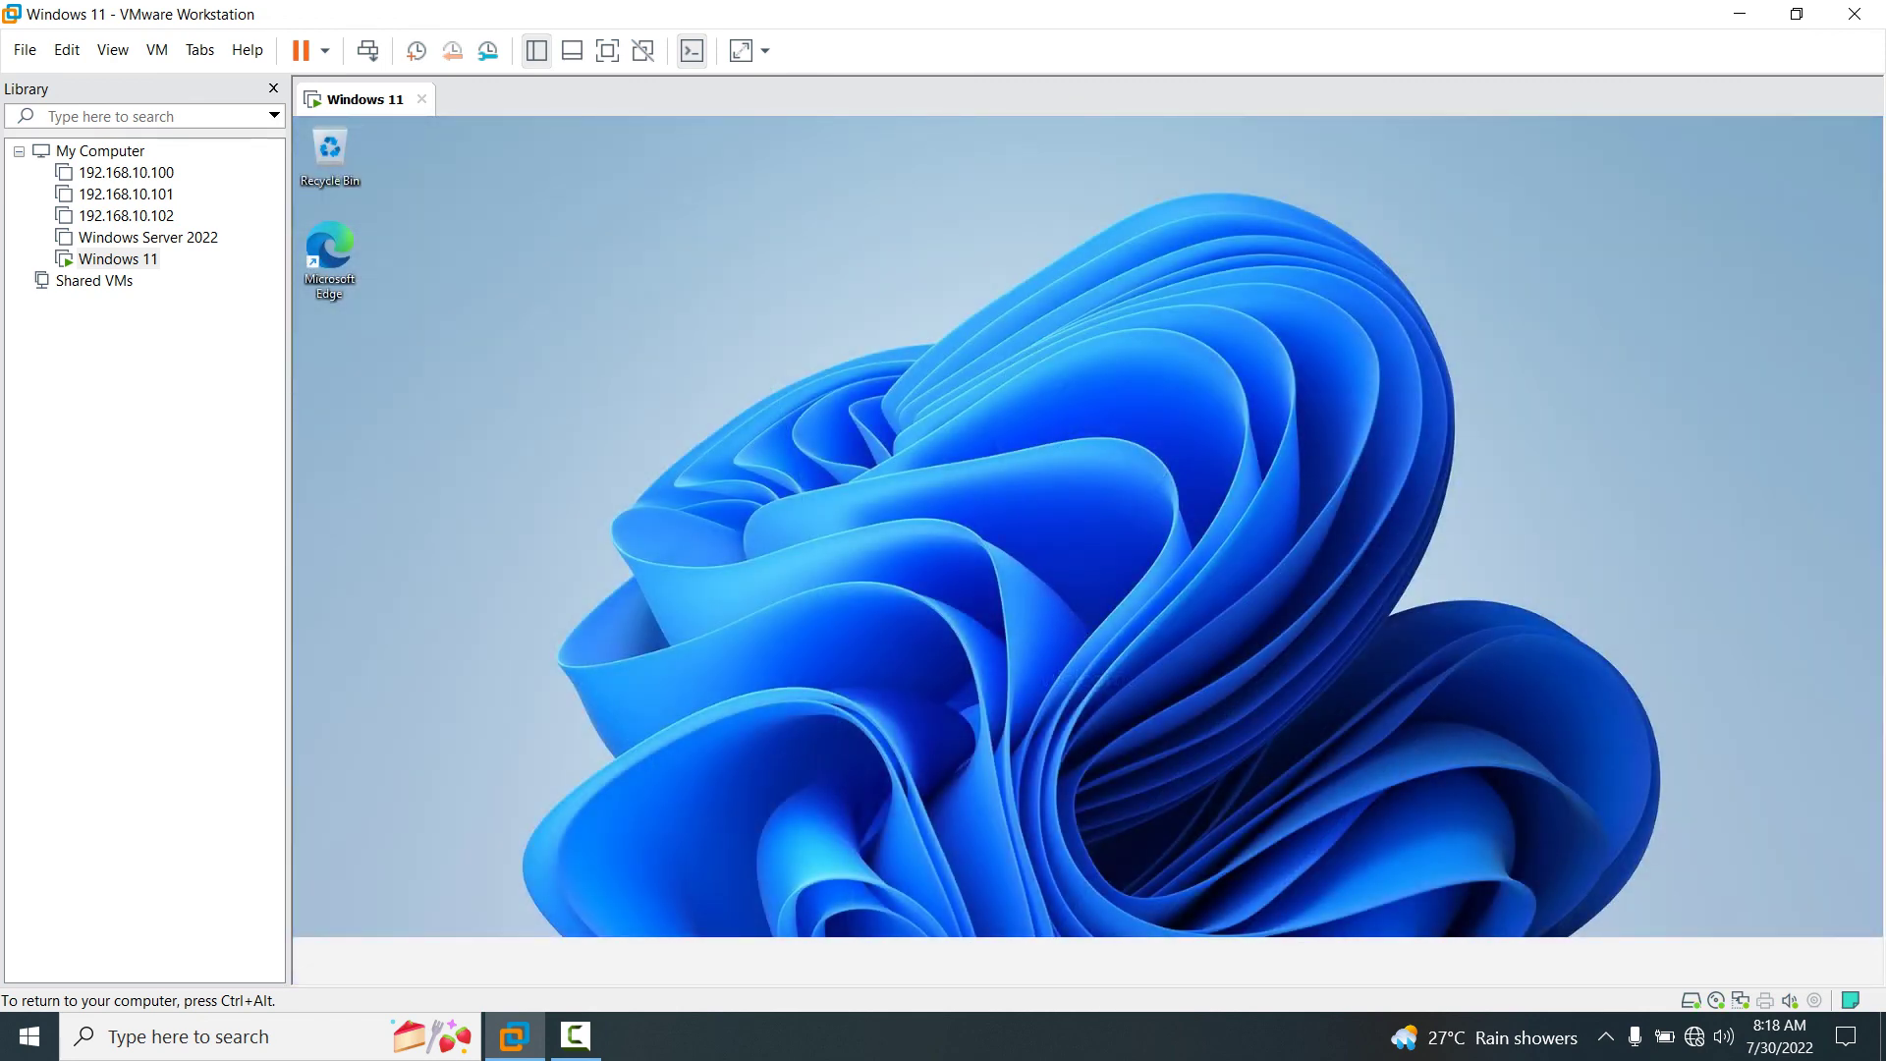
# Go full screen, move the Recycle Bin, and finish Edge's setup with the Inspirational layout.
pyautogui.hotkey('ctrl', 'alt', 'Return')
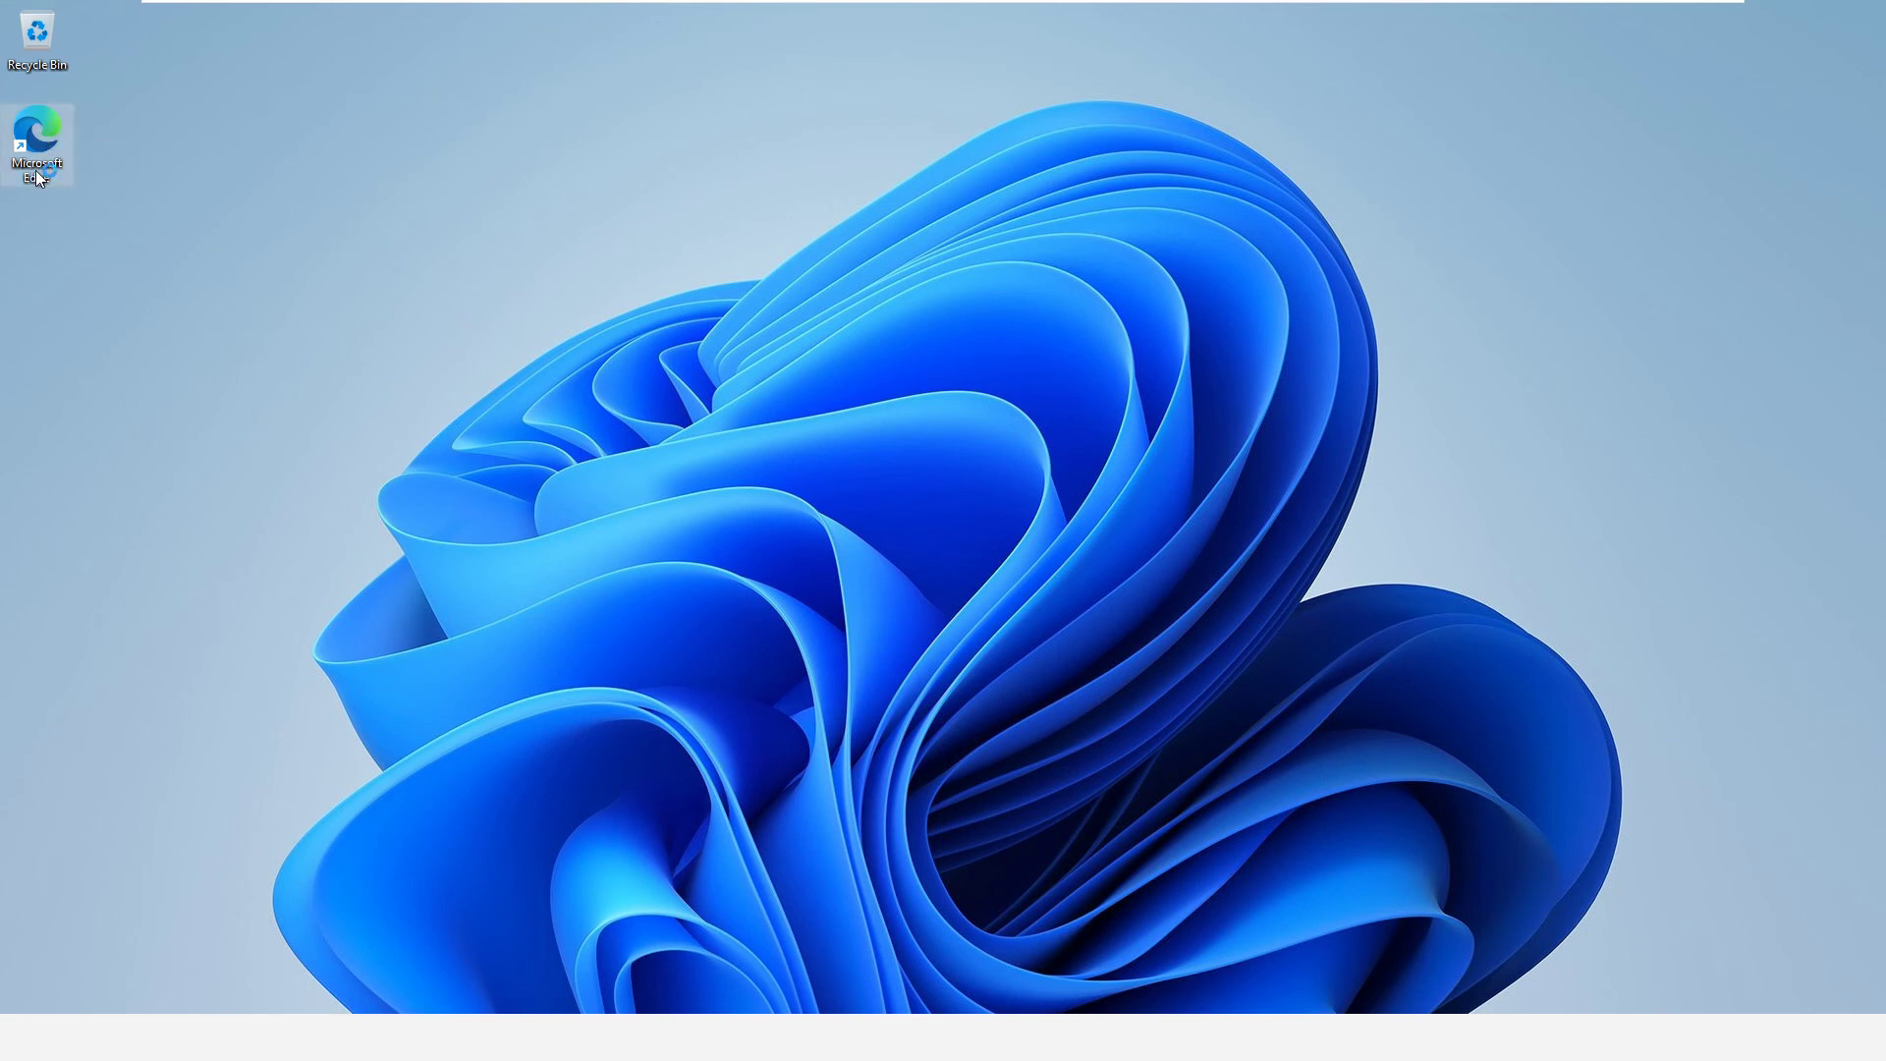
pyautogui.moveTo(43, 30); pyautogui.dragTo(60, 239)
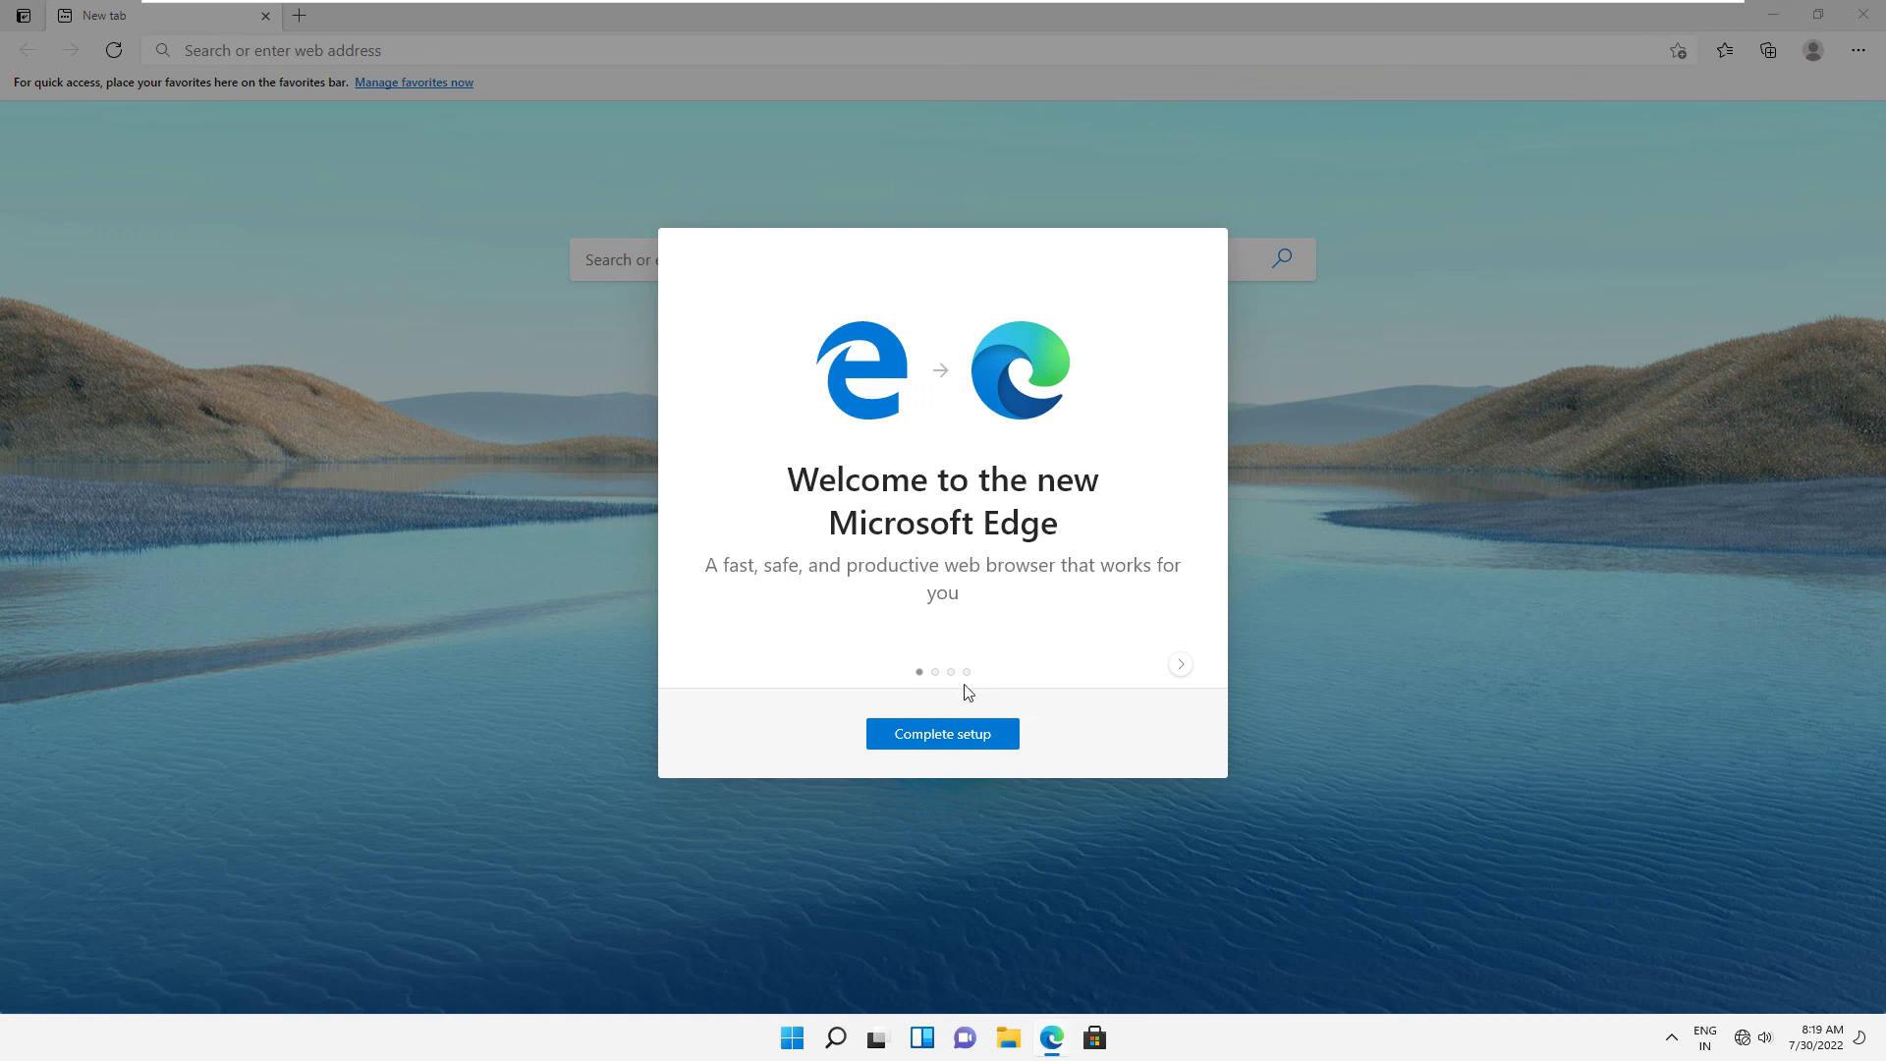
pyautogui.click(925, 737)
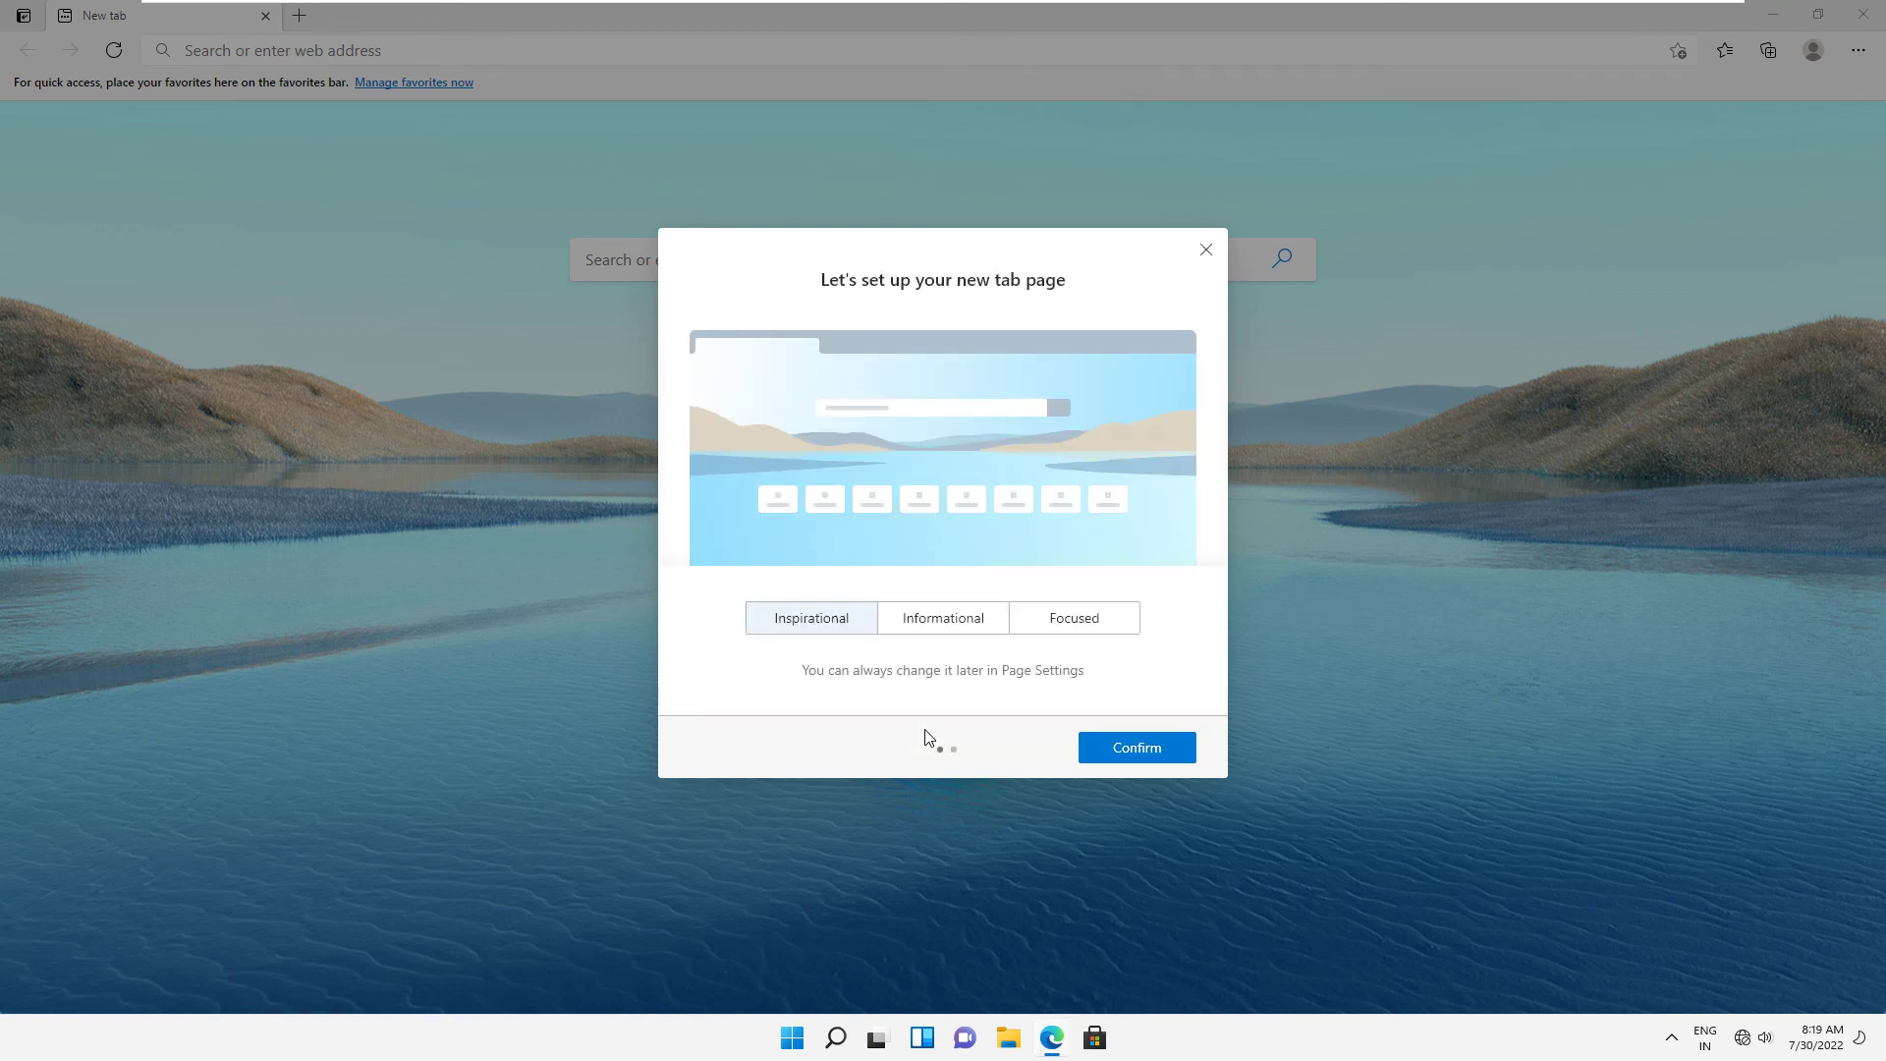
pyautogui.click(1116, 751)
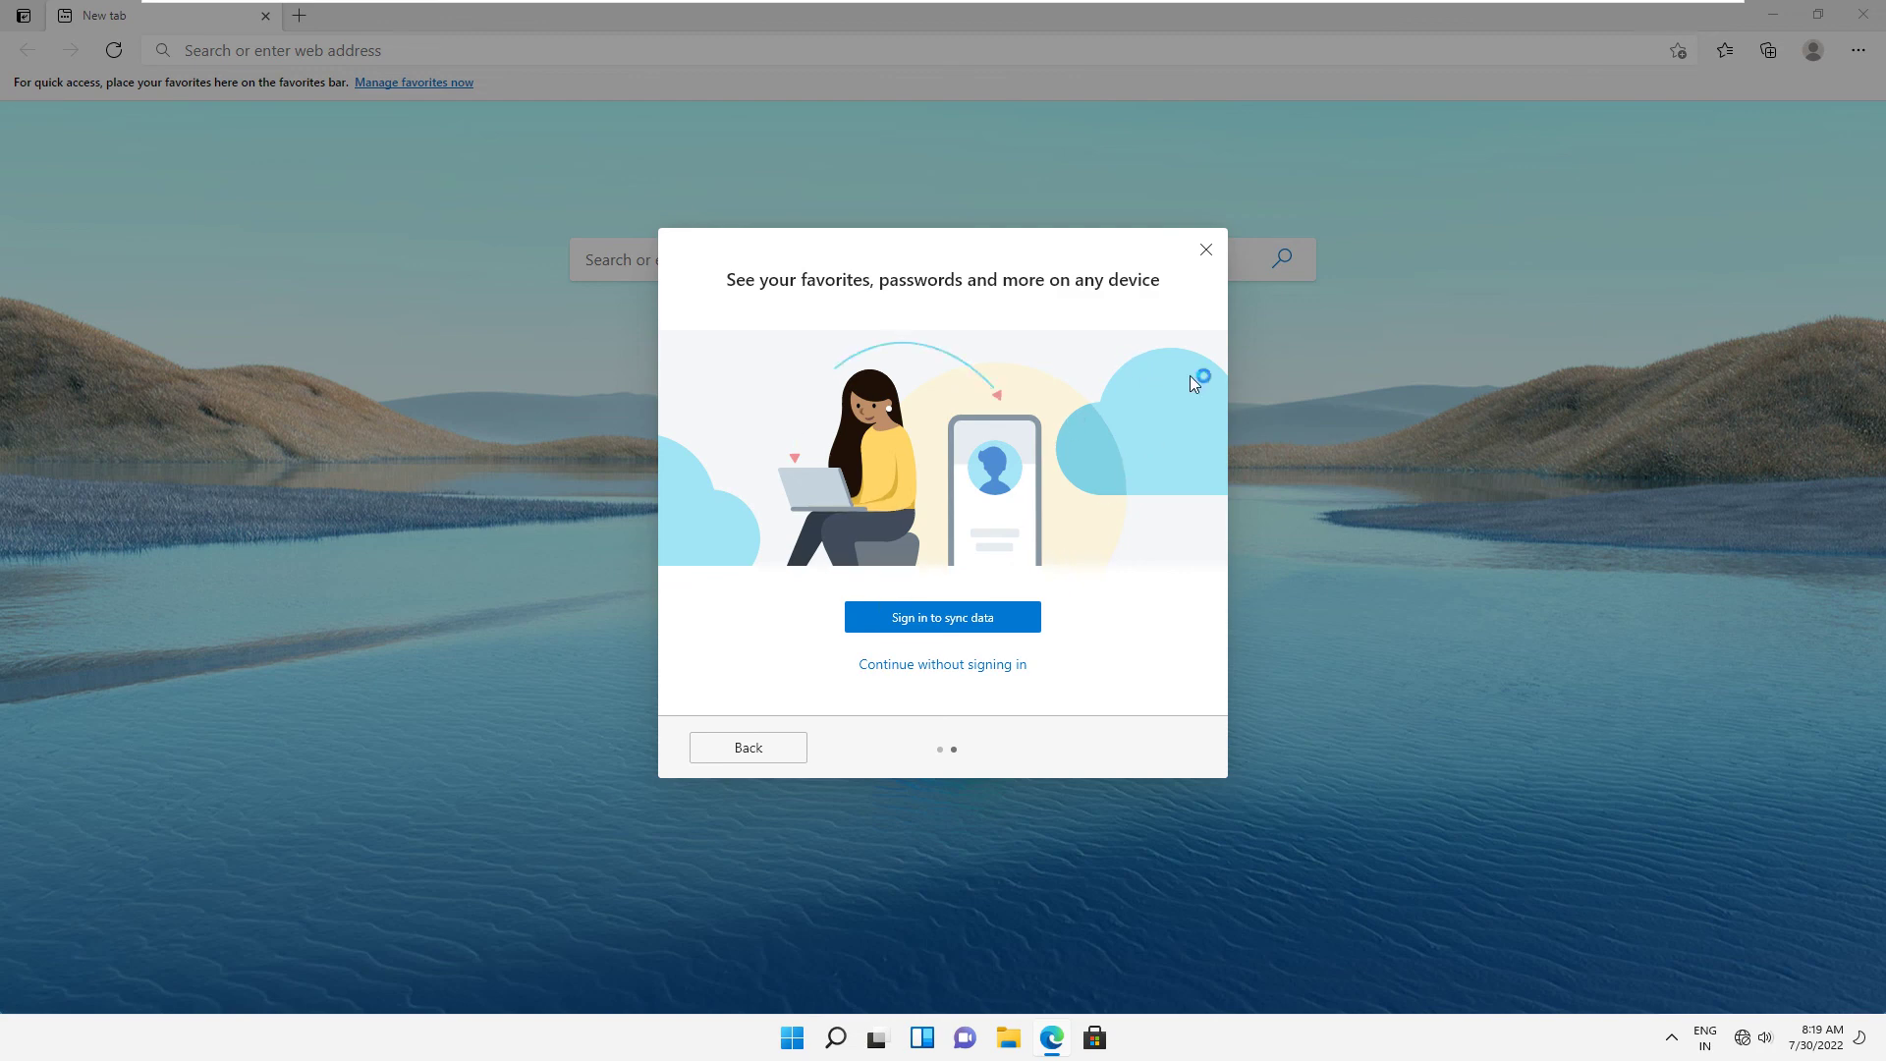
pyautogui.click(1206, 249)
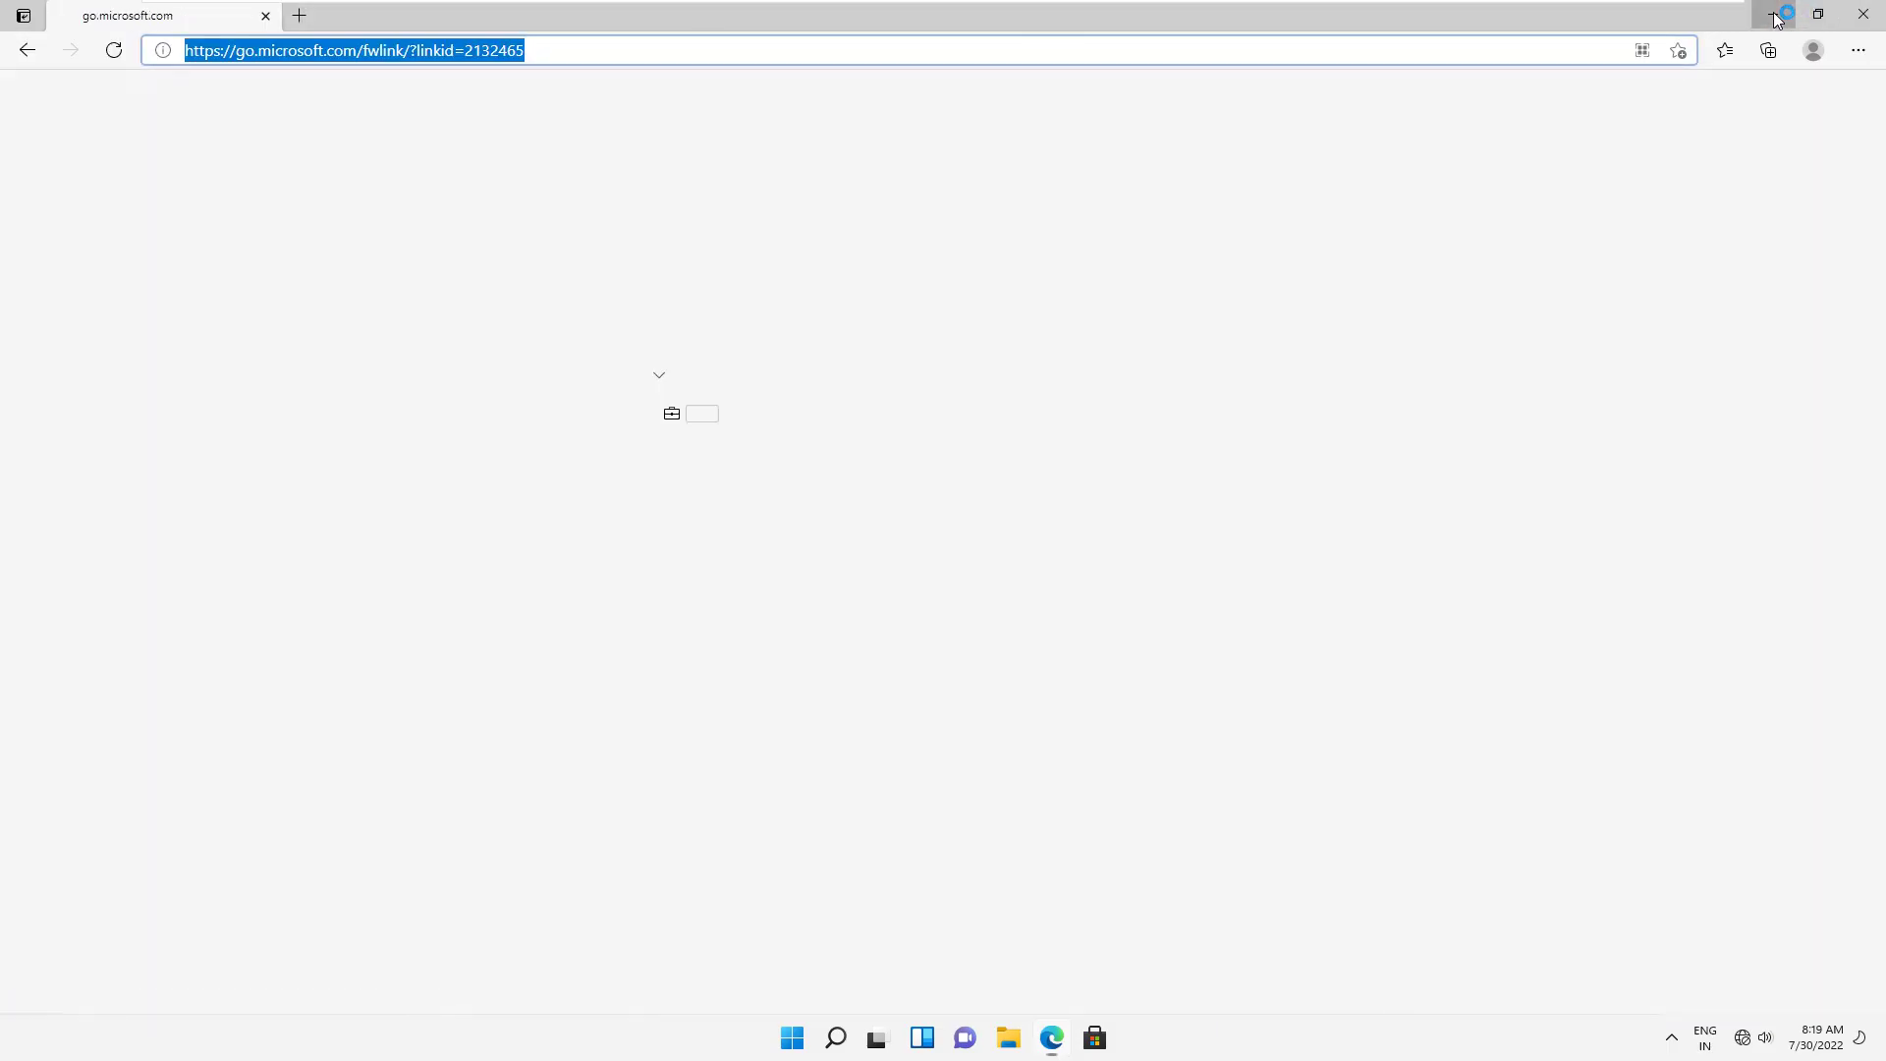
# Minimise Edge and the full-screen VM to the host desktop, then restore the recorder controls.
pyautogui.click(1778, 14)
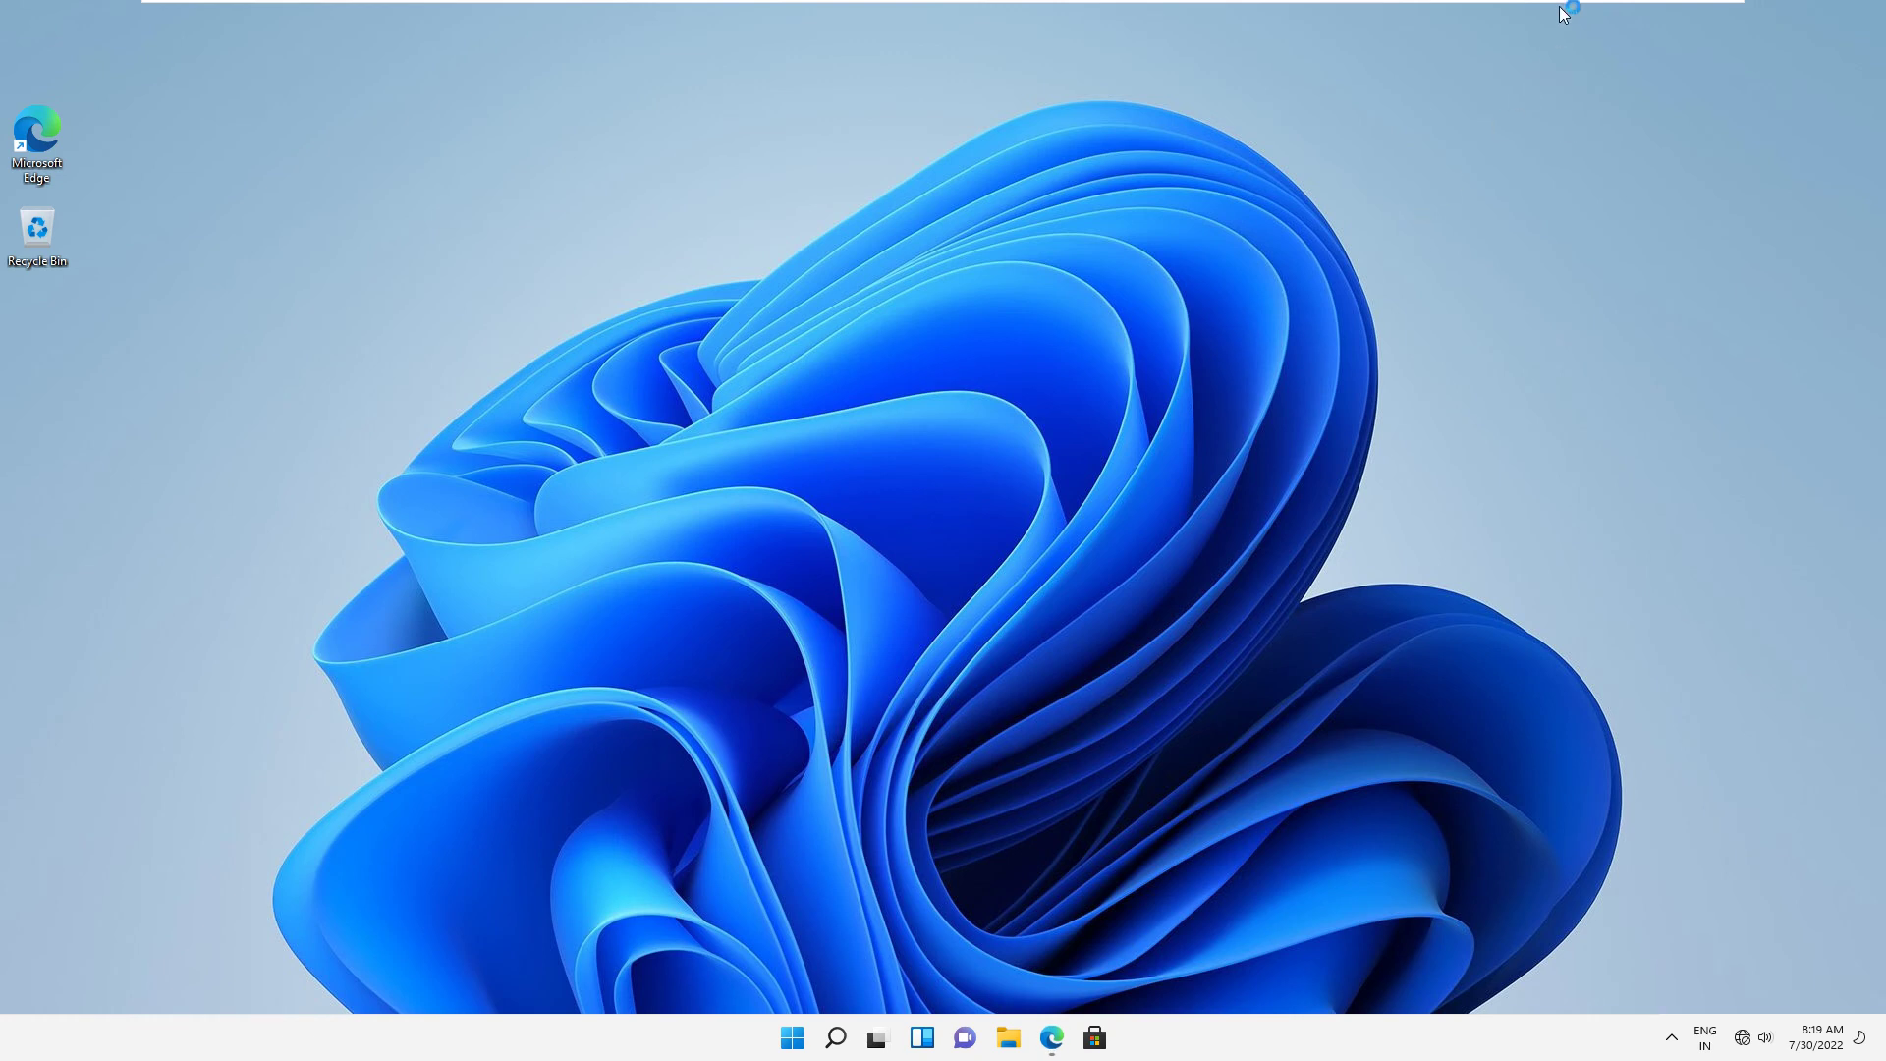
pyautogui.moveTo(1588, 3)
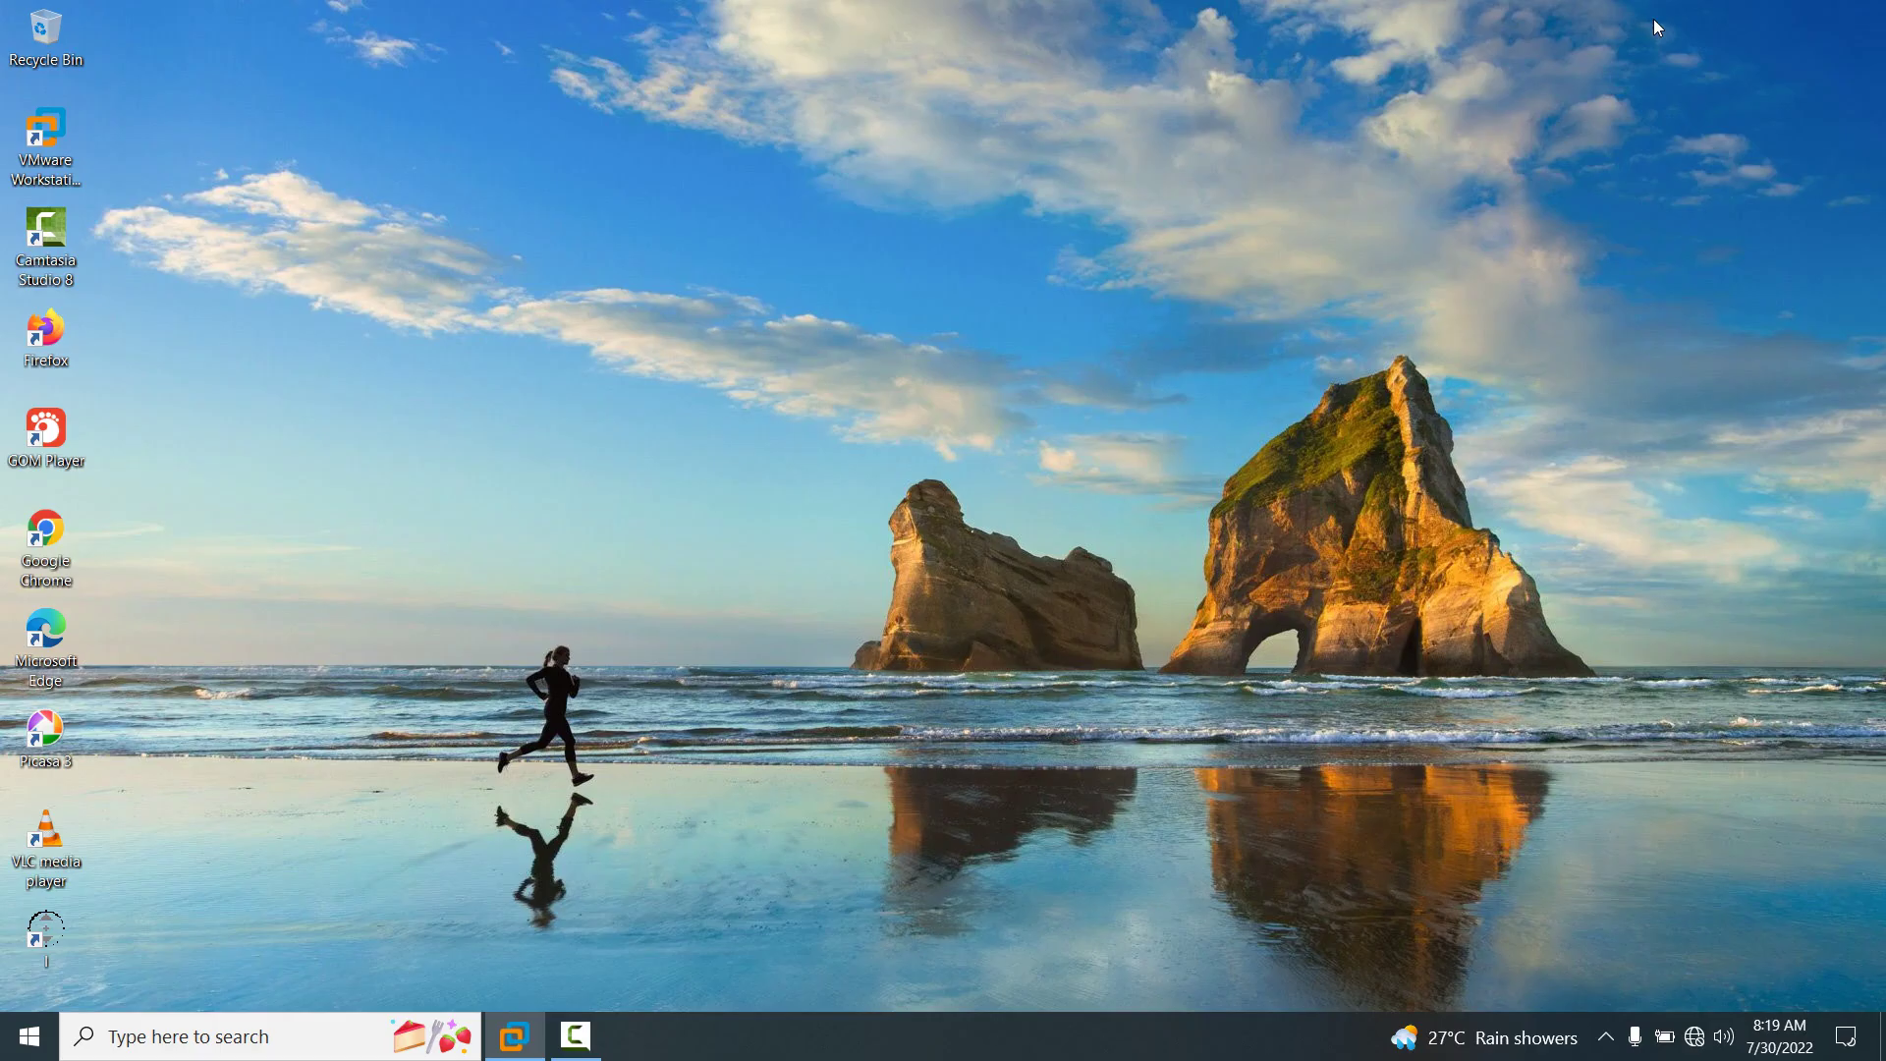
pyautogui.click(1653, 22)
pyautogui.click(575, 1036)
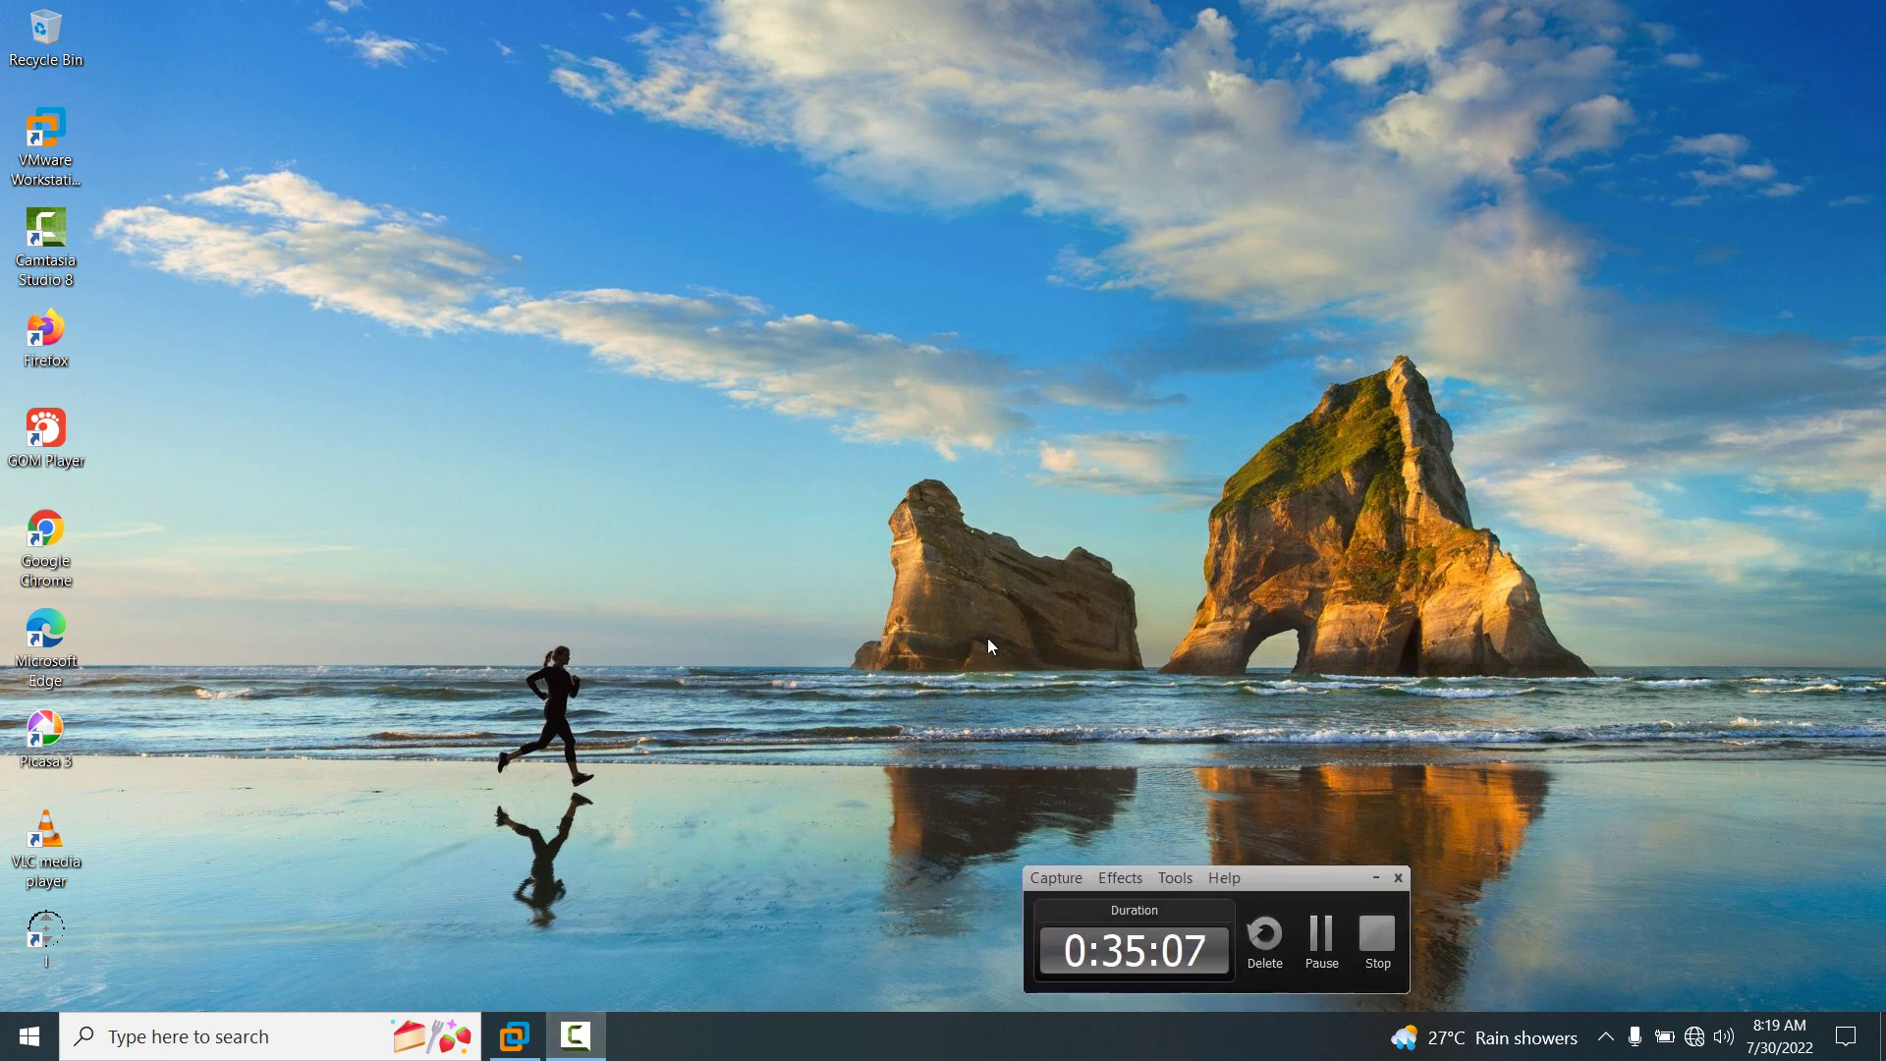